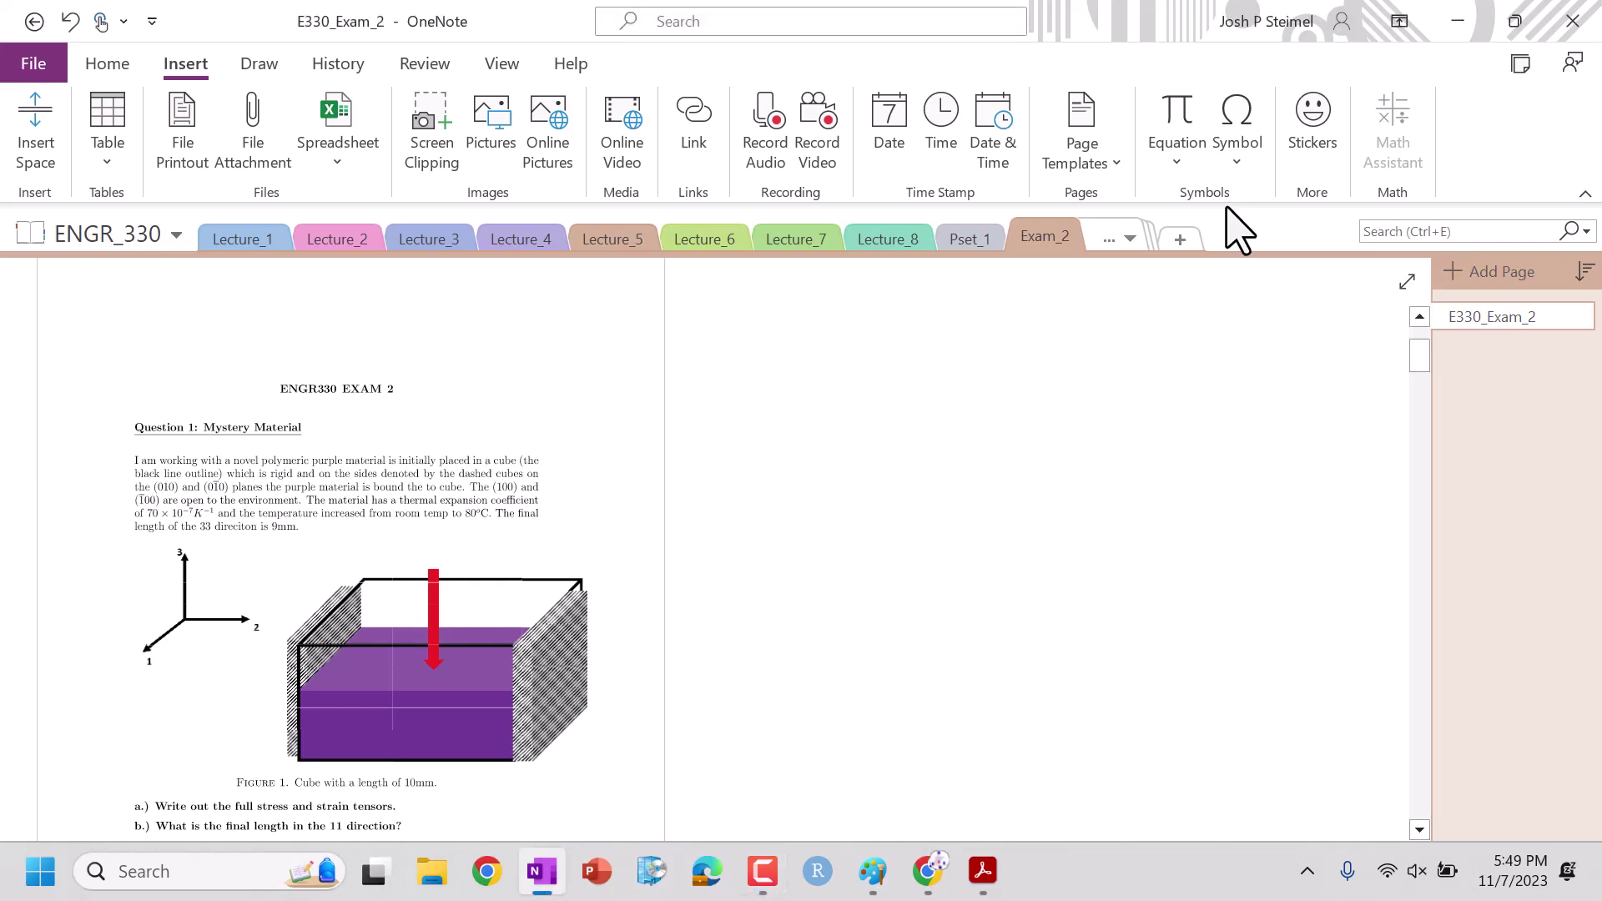
Step: Launch Wolfram Mathematica 13.2 by searching 'math' in the Windows taskbar search
{"action": "scroll", "coordinate": [332, 411], "scroll_direction": "down", "scroll_amount": 3}
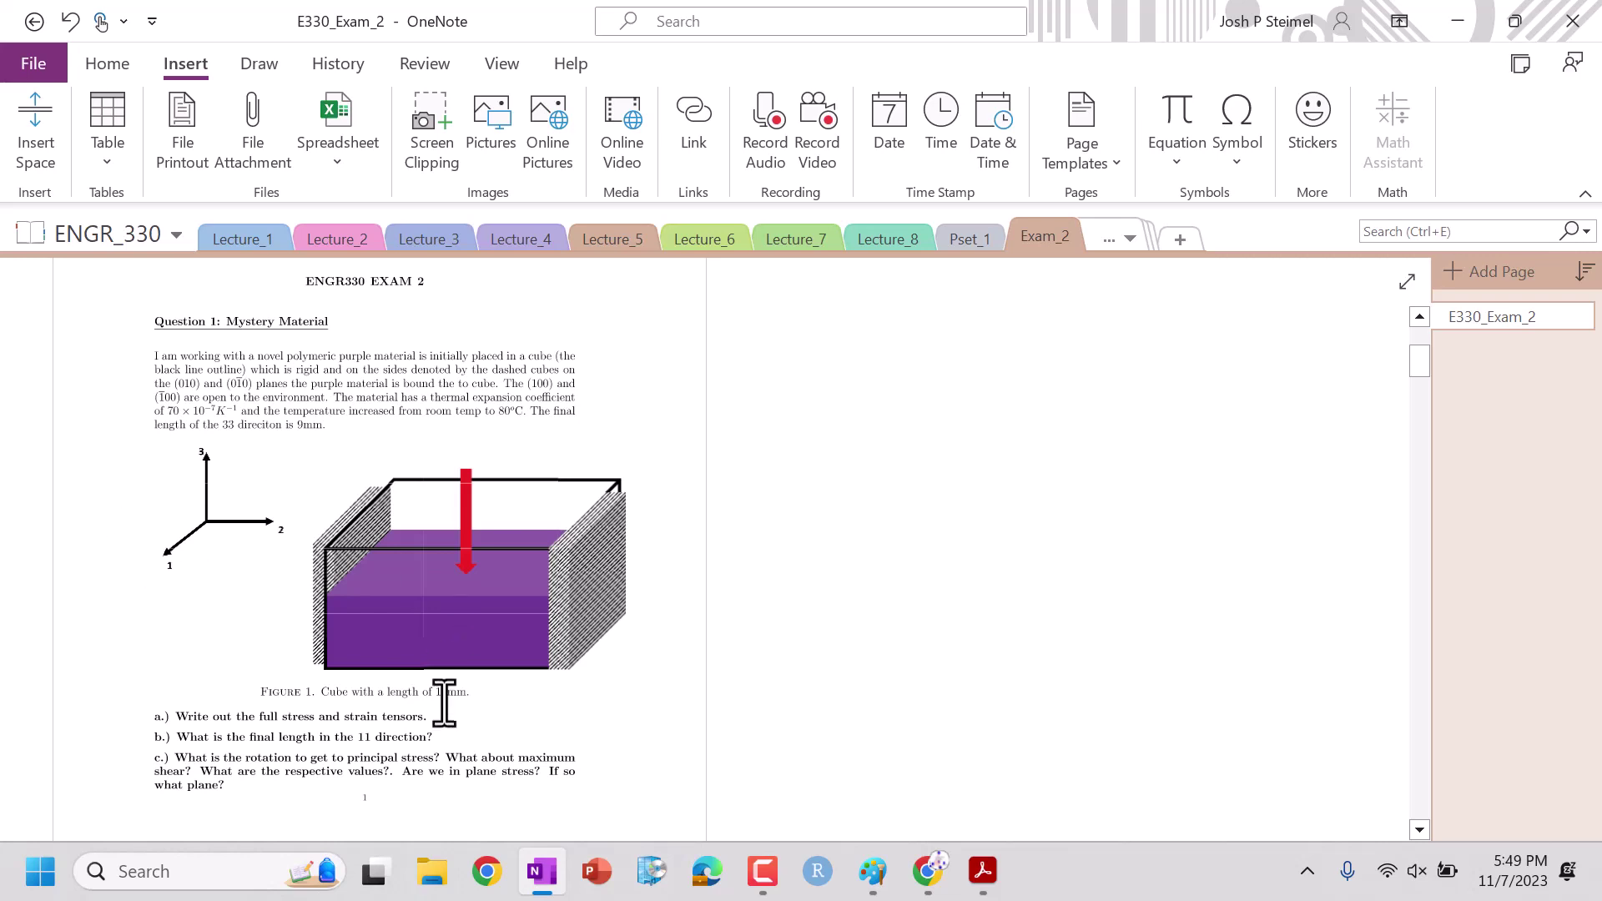
{"action": "left_click", "coordinate": [265, 872]}
{"action": "type", "text": "math"}
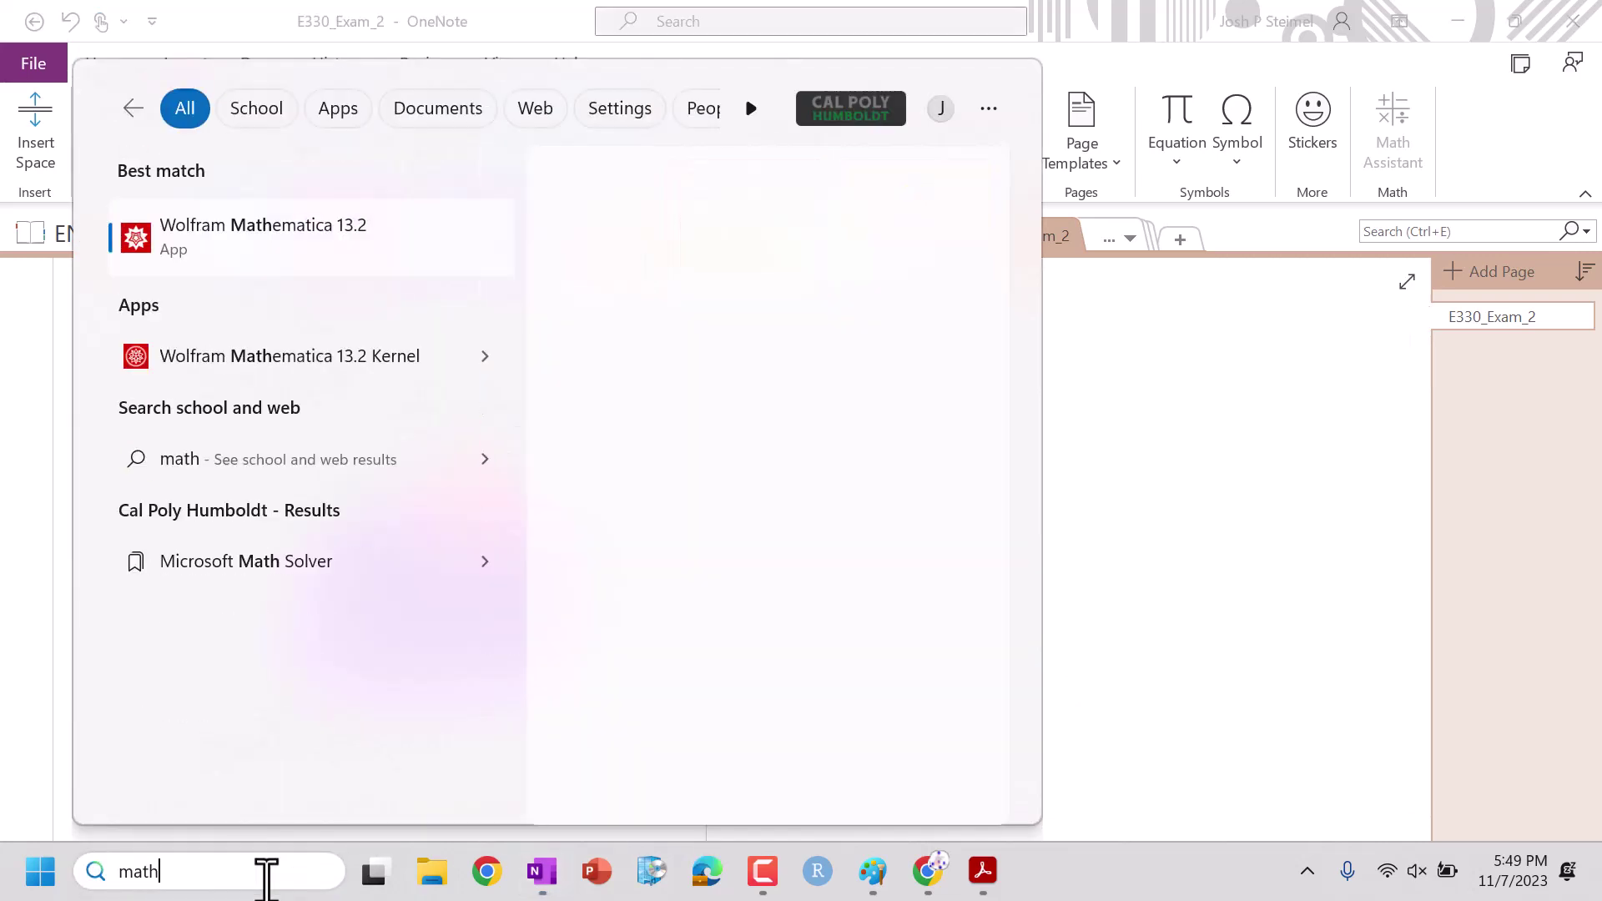
{"action": "left_click", "coordinate": [251, 259]}
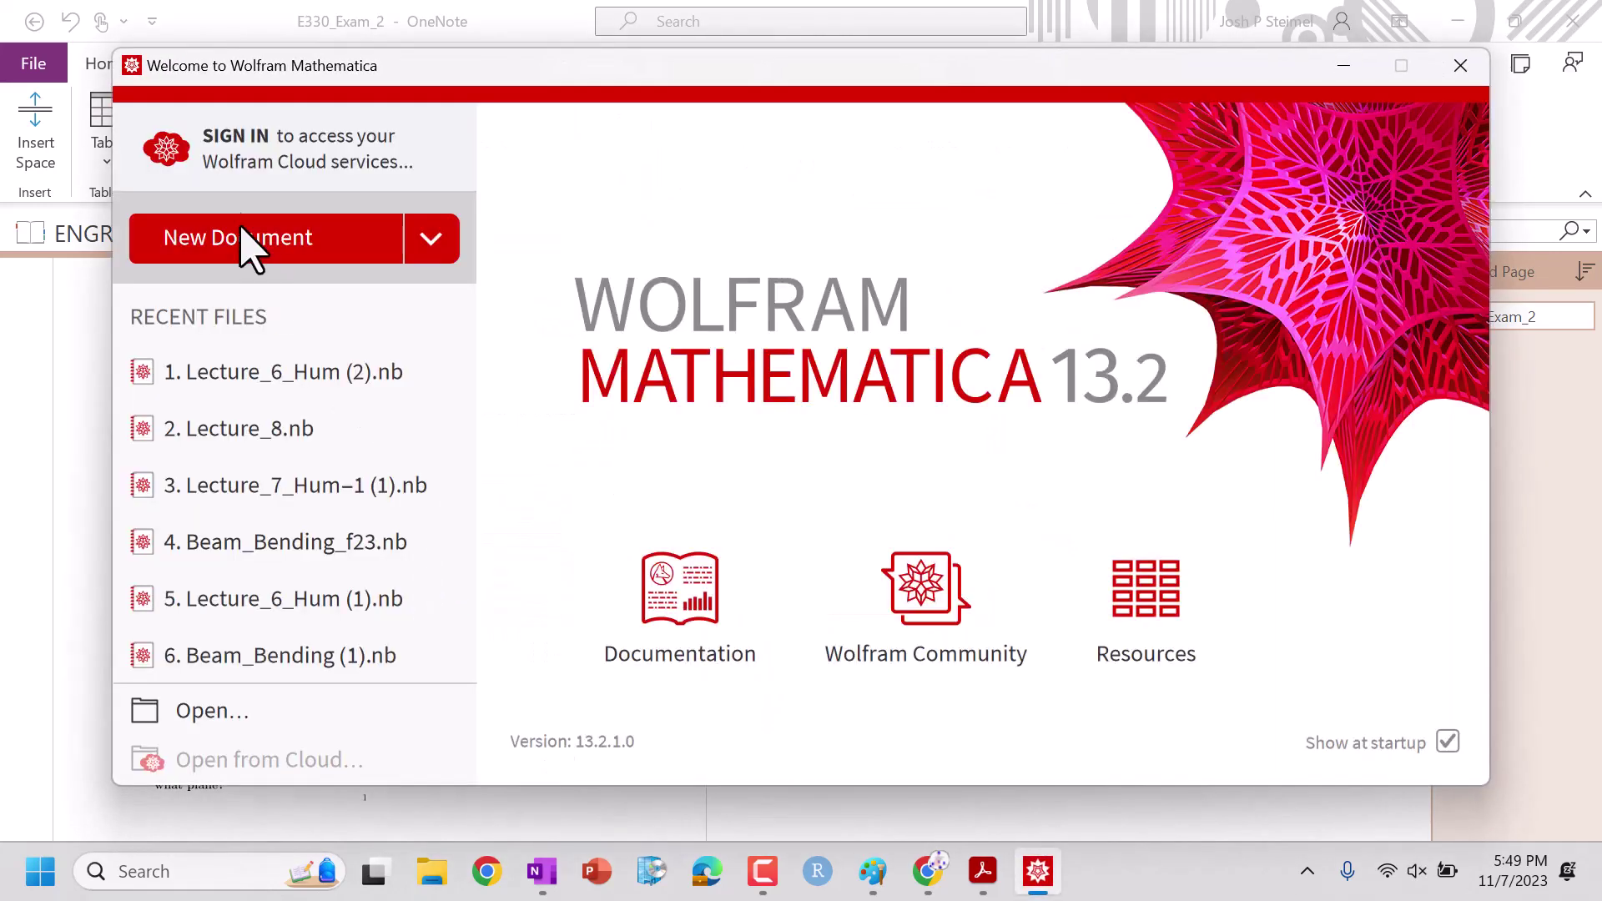
Step: Create a new notebook beside the exam page and define Y = 1*10^9, nu, alpha and delT
{"action": "left_click", "coordinate": [244, 237]}
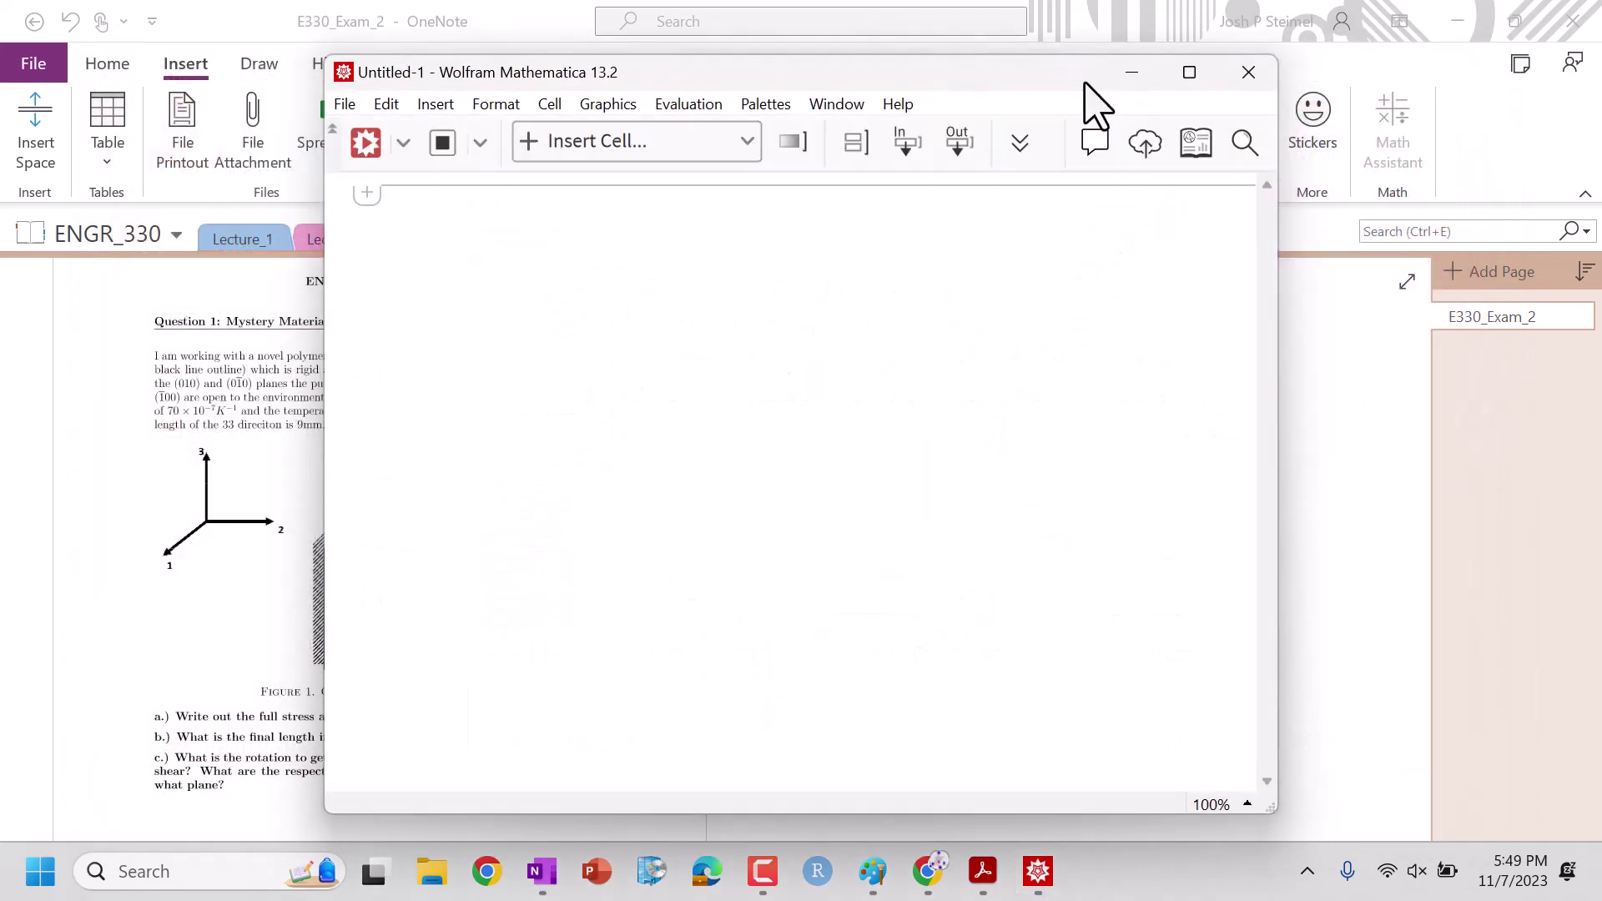
{"action": "left_click_drag", "start_coordinate": [1084, 81], "coordinate": [1448, 111]}
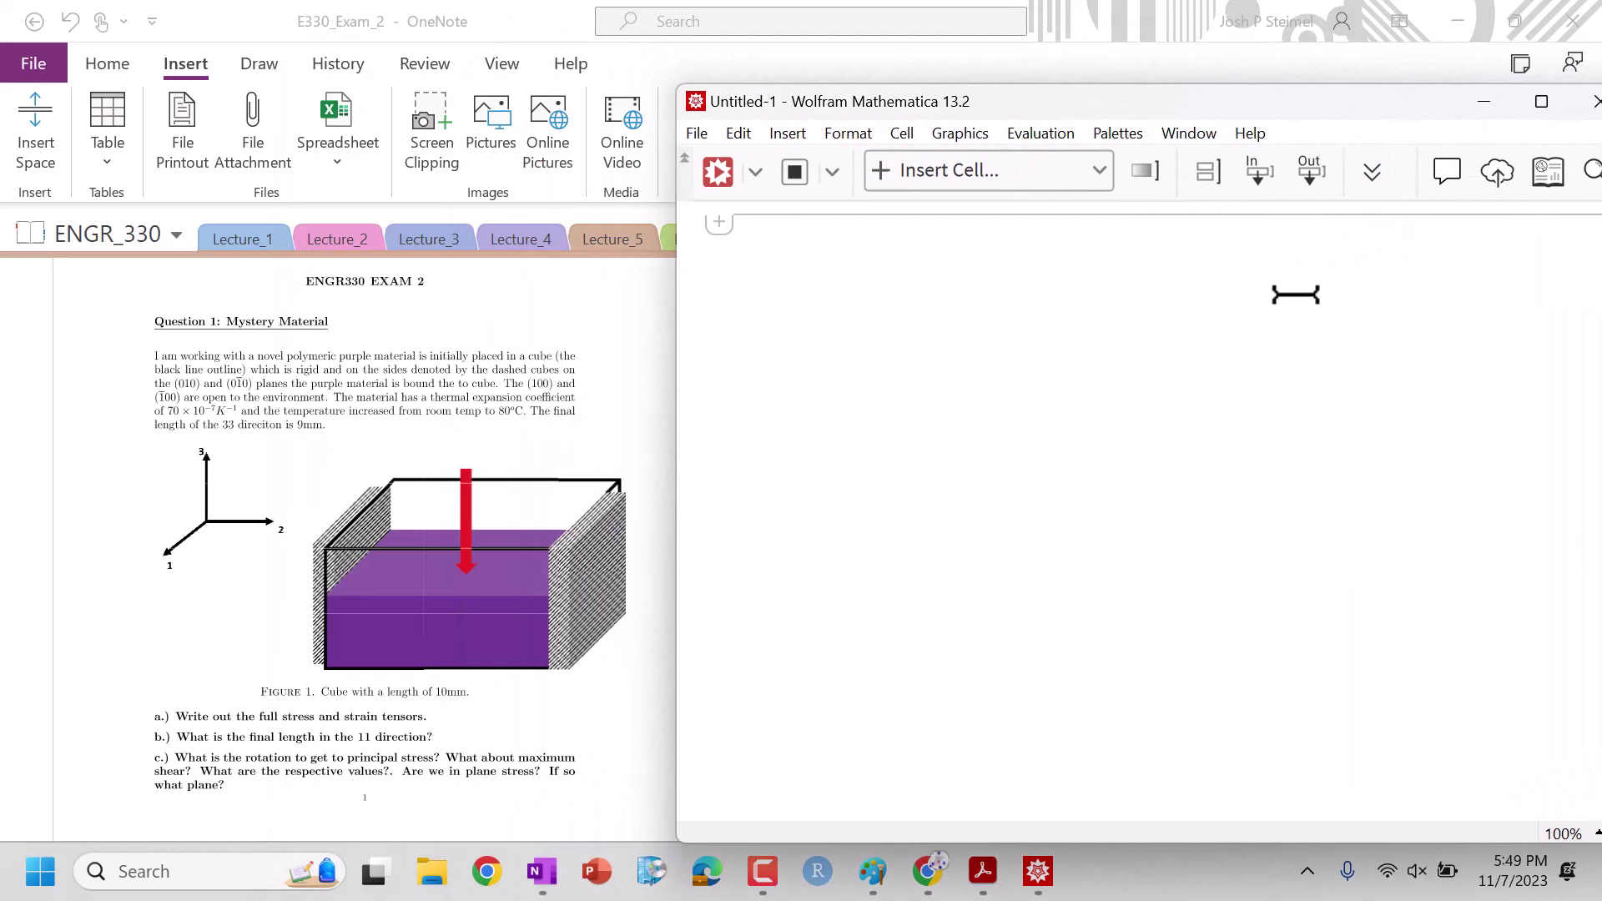
{"action": "type", "text": "Y "}
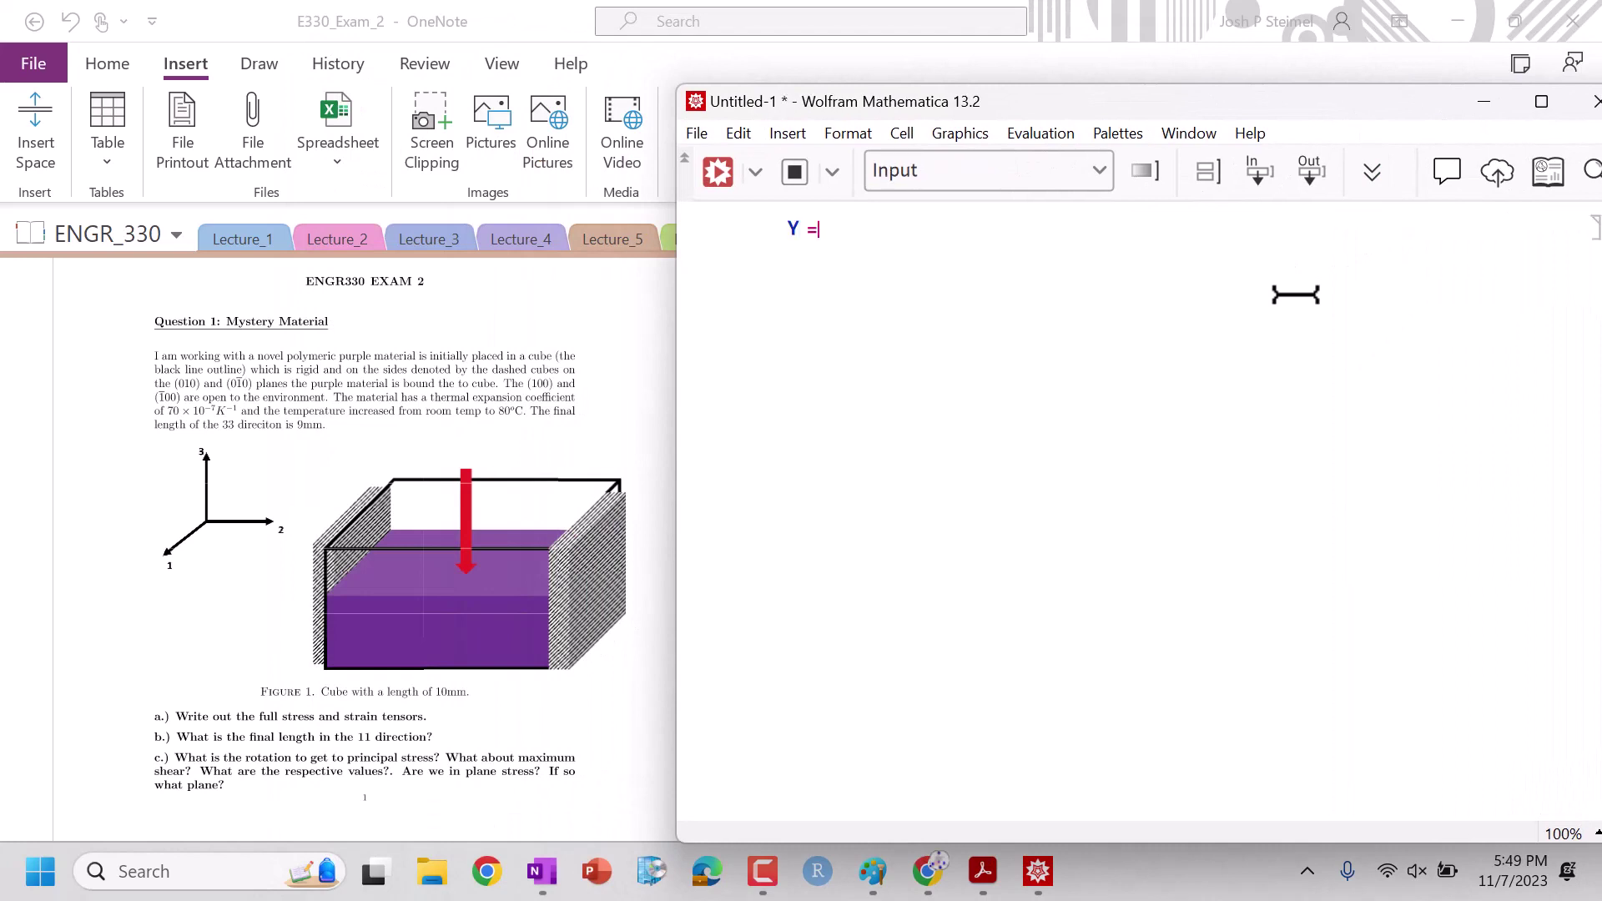
{"action": "type", "text": "= 1 * 10^9"}
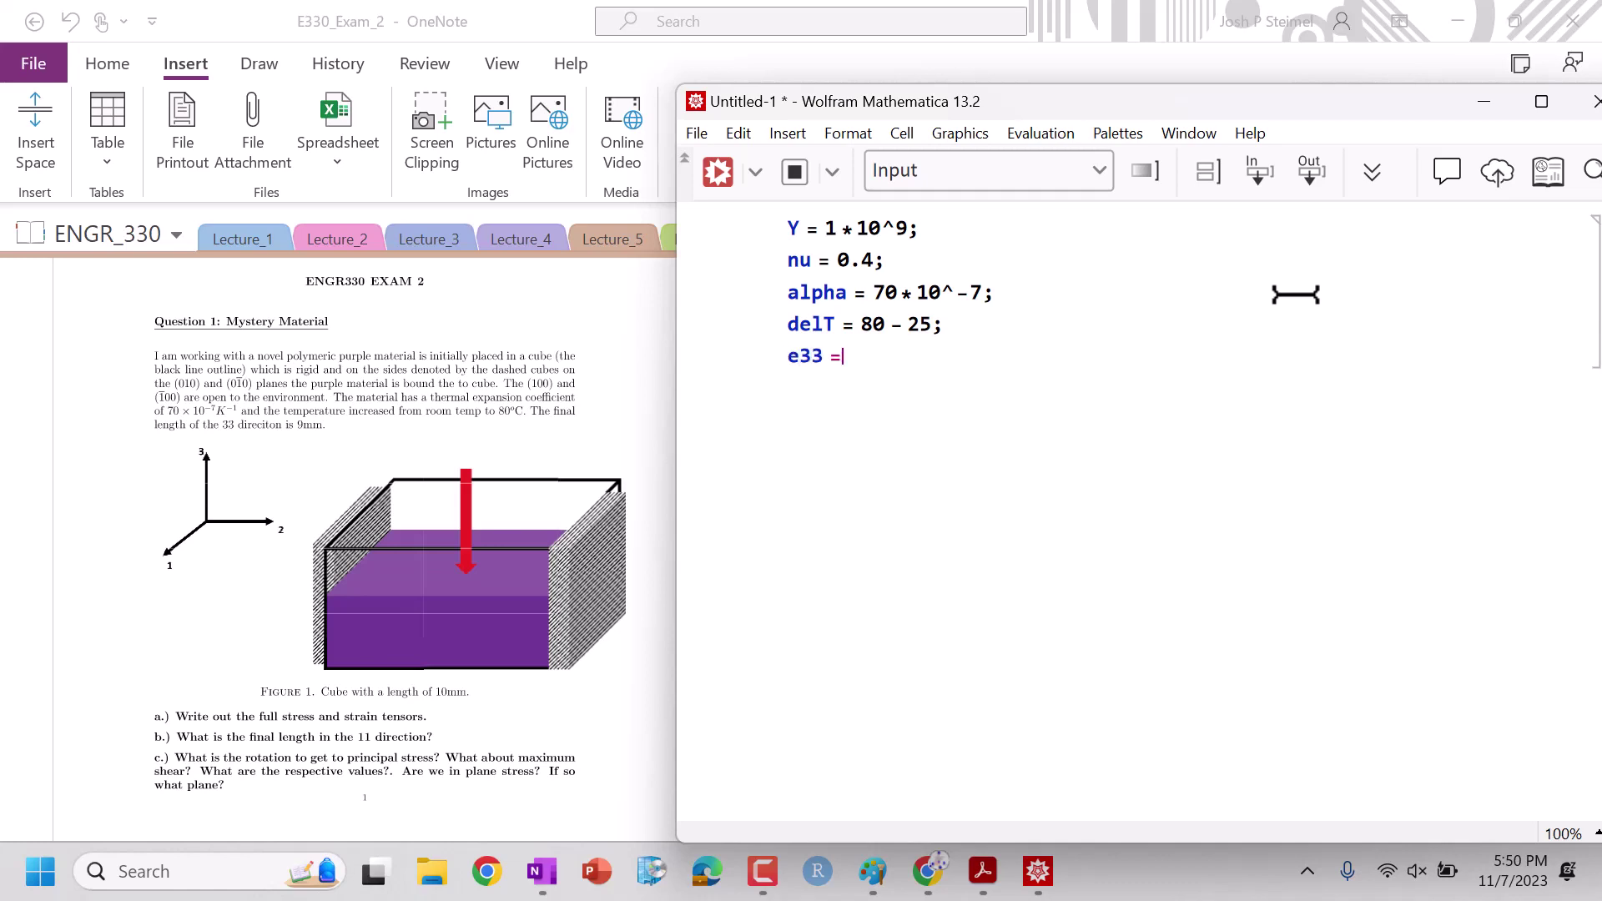
Step: Enter the strain e33 = (9*10^-3 - 10*10^-3)/(10*10^-3), correcting typos along the way
{"action": "type", "text": "(9"}
{"action": "type", "text": "*10^-2"}
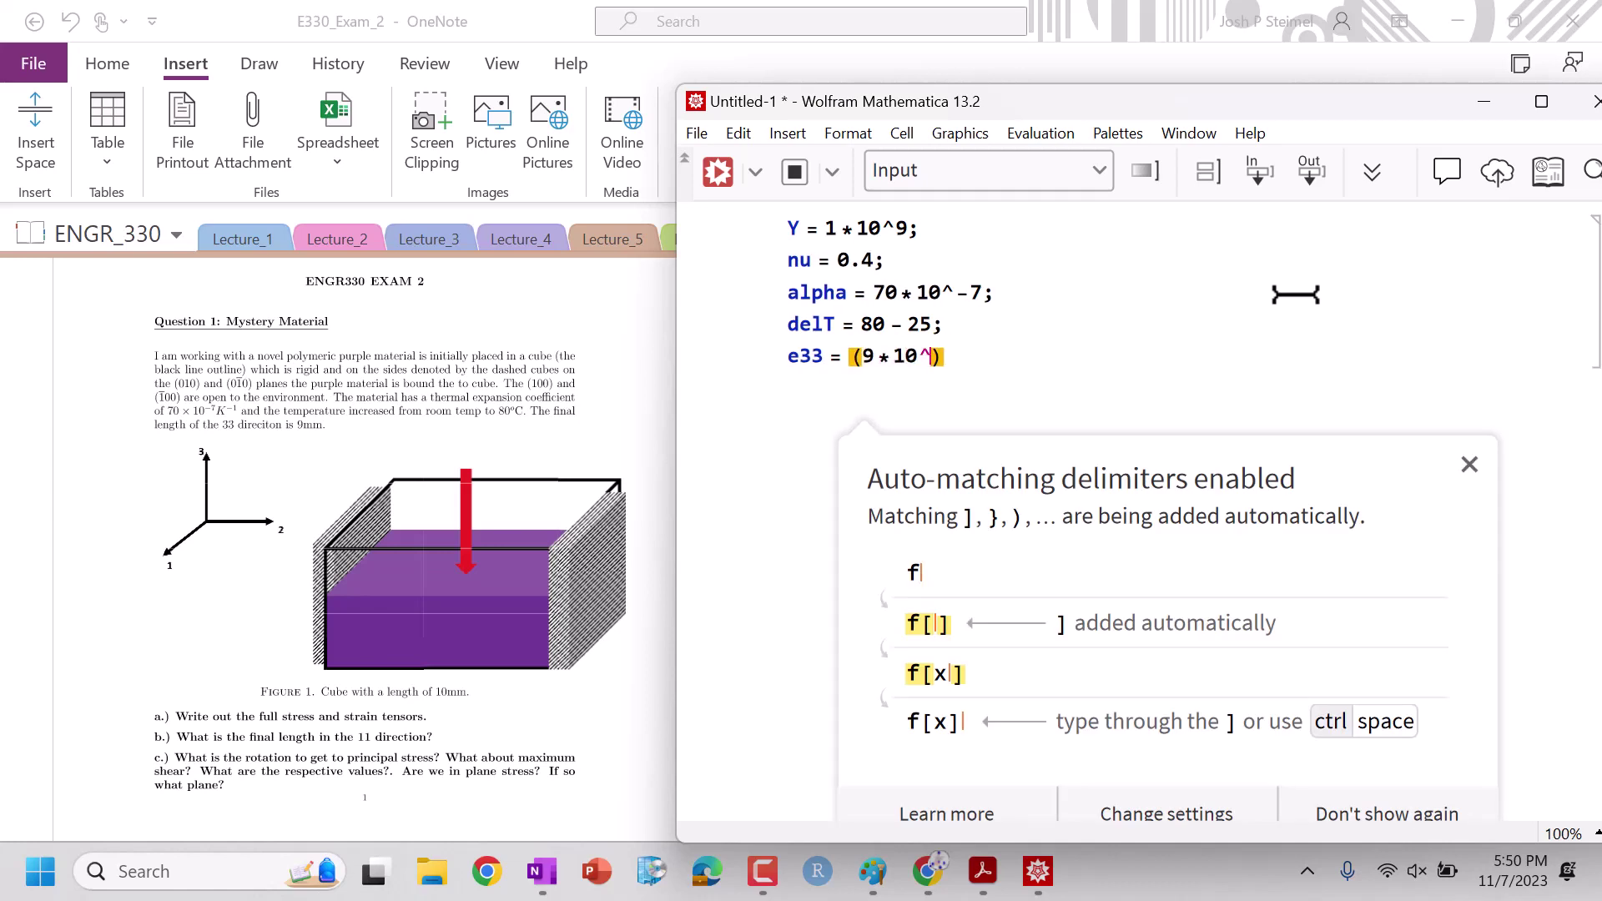
{"action": "key", "text": "BackSpace"}
{"action": "type", "text": "3 - "}
{"action": "type", "text": "10*106"}
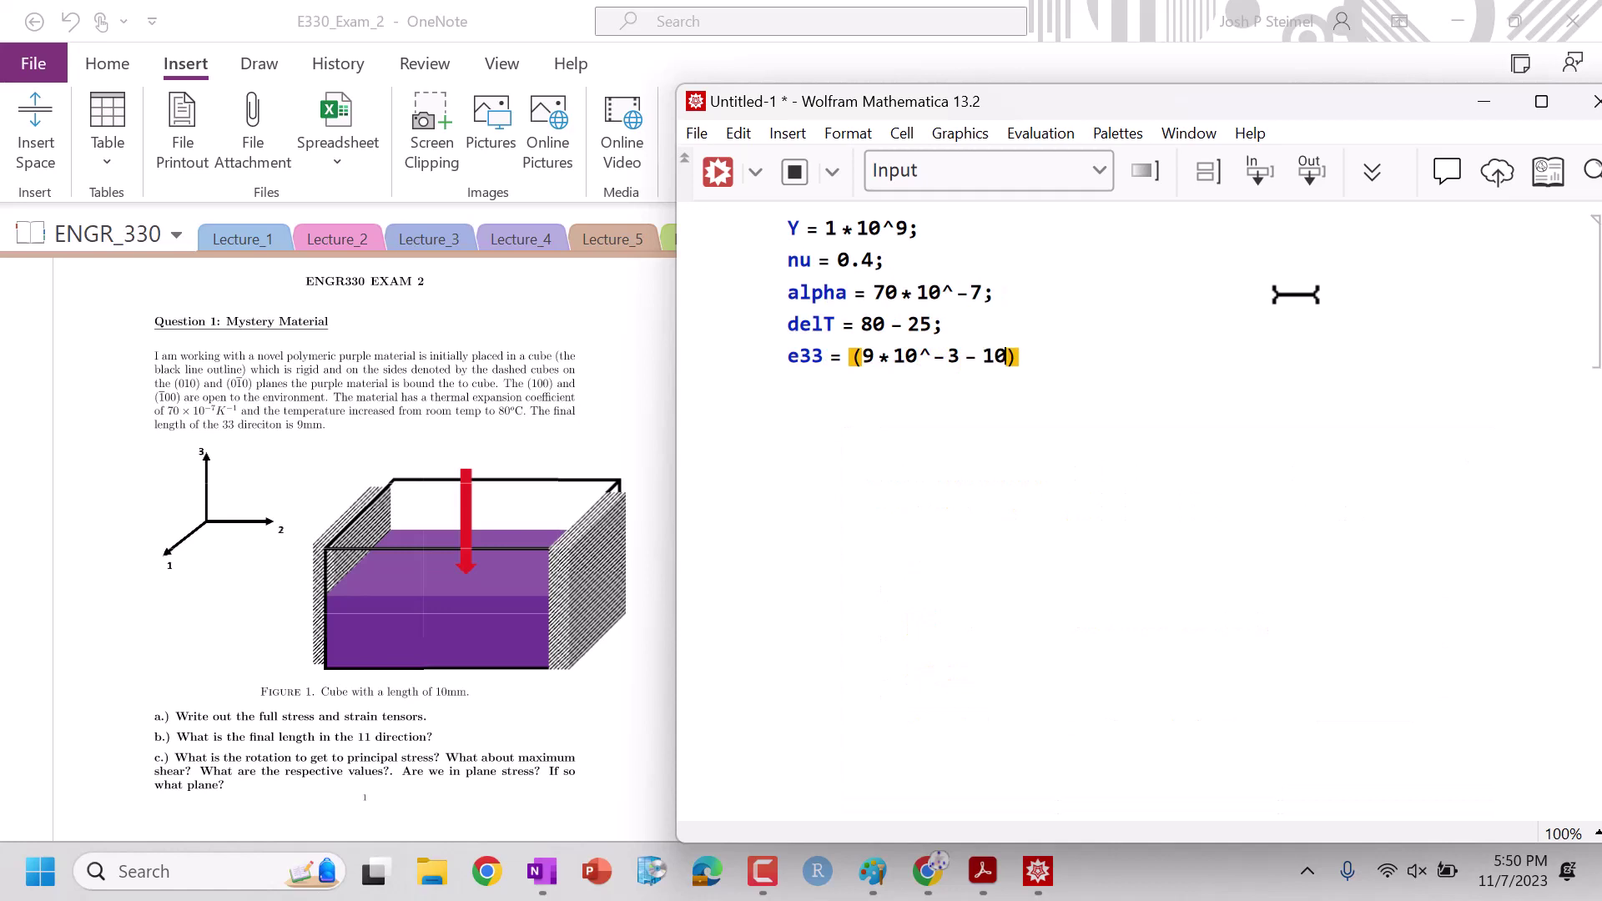
{"action": "key", "text": "BackSpace"}
{"action": "type", "text": "^-3"}
{"action": "type", "text": ") / (10*"}
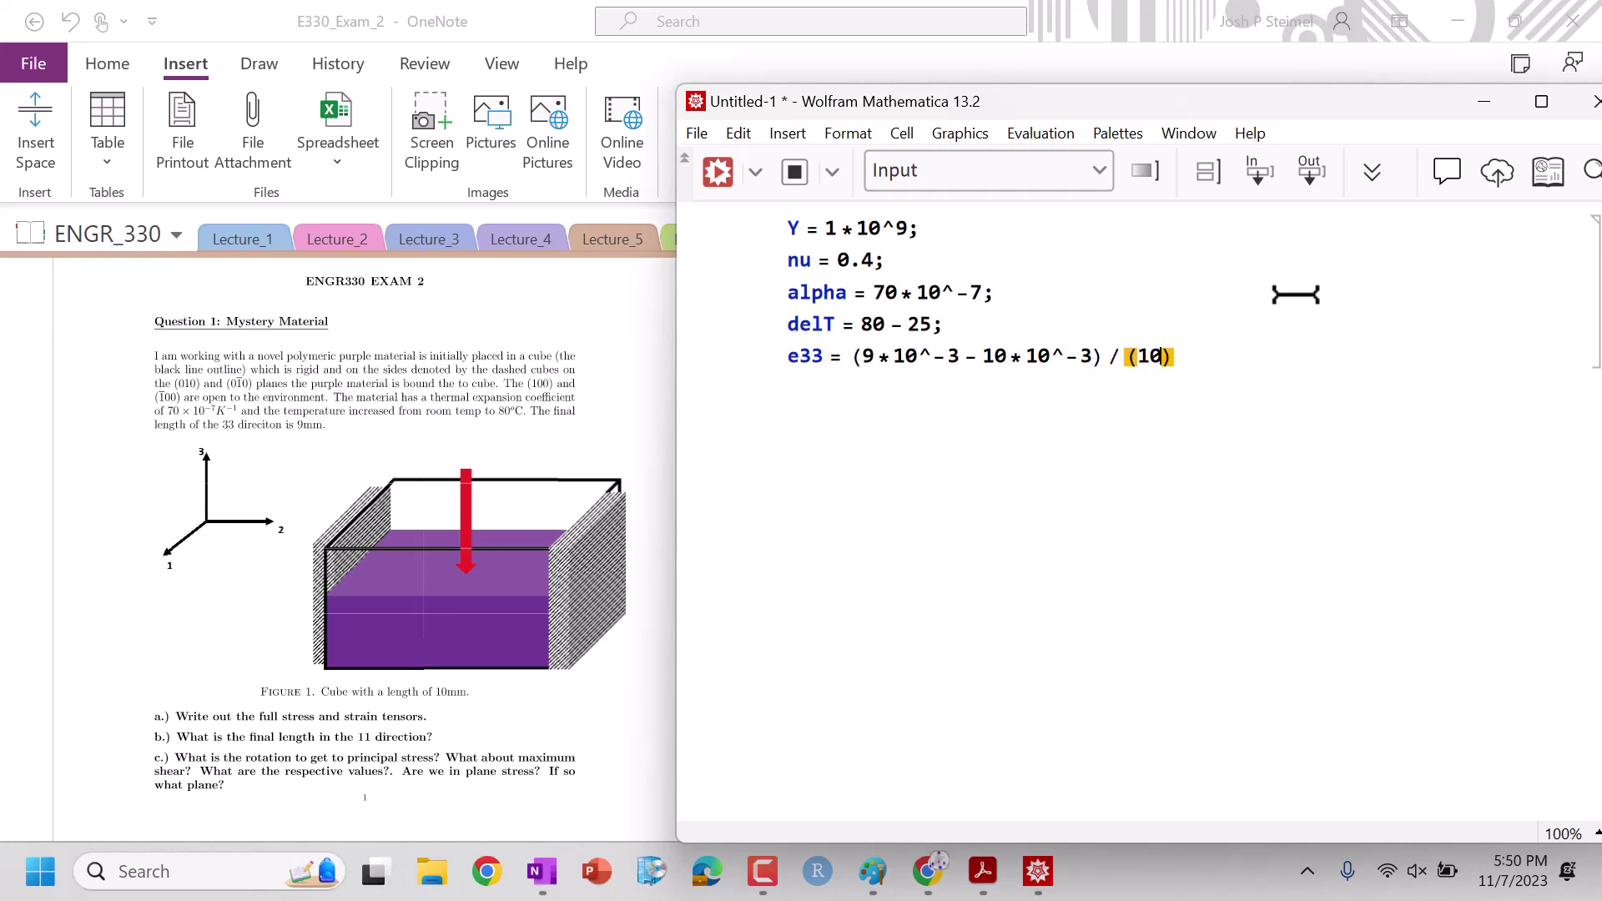
{"action": "type", "text": "10^-3);"}
Step: In OneNote, handwrite σ = and ε = matrix brackets in red, with σ33 in the stress matrix
{"action": "key", "text": "alt+Tab"}
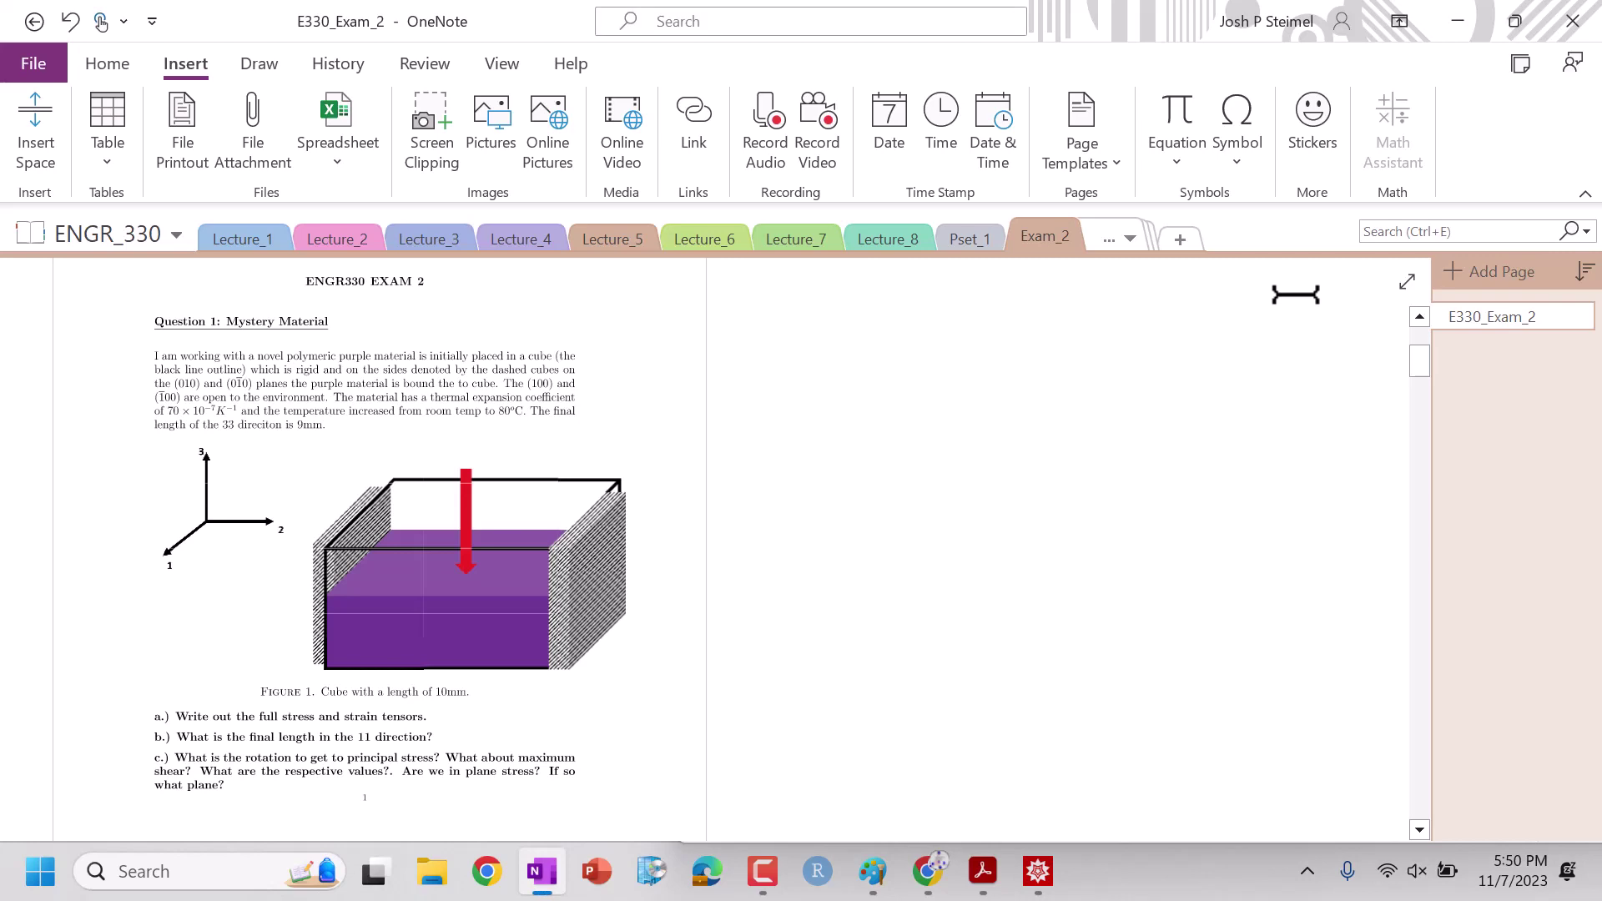
{"action": "mouse_move", "coordinate": [680, 417]}
{"action": "left_mouse_down"}
{"action": "mouse_move", "coordinate": [707, 415]}
{"action": "mouse_move", "coordinate": [719, 435]}
{"action": "left_mouse_up"}
{"action": "left_click_drag", "start_coordinate": [706, 457], "coordinate": [730, 448]}
{"action": "mouse_move", "coordinate": [784, 381]}
{"action": "left_mouse_down"}
{"action": "mouse_move", "coordinate": [824, 382]}
{"action": "mouse_move", "coordinate": [824, 570]}
{"action": "left_mouse_up"}
{"action": "left_click_drag", "start_coordinate": [952, 407], "coordinate": [1011, 573]}
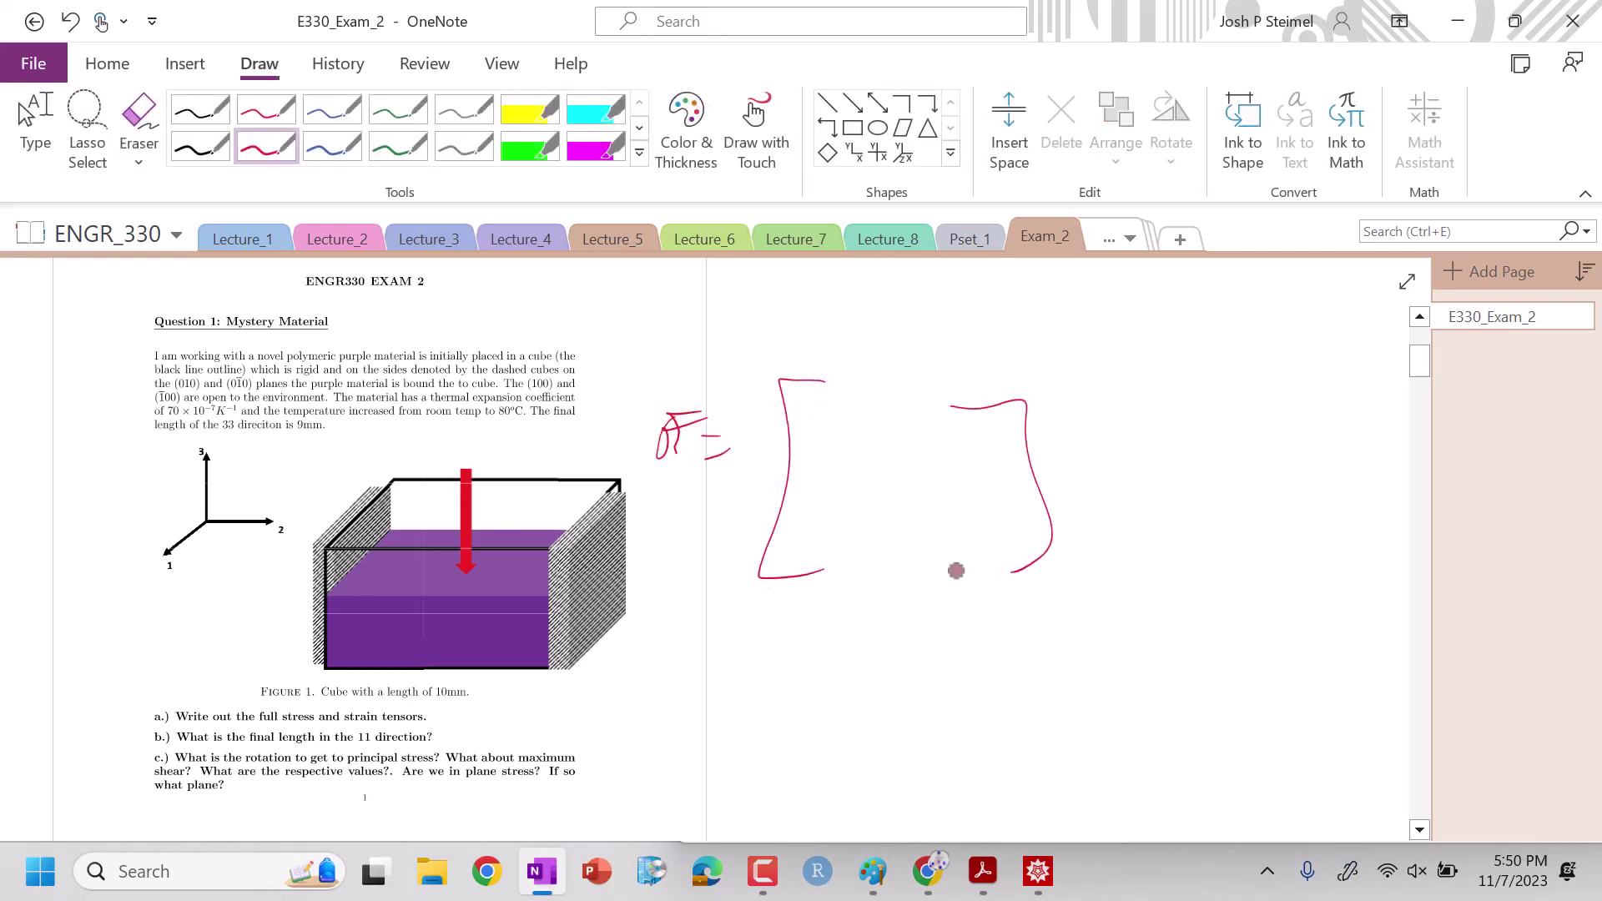
{"action": "mouse_move", "coordinate": [735, 678]}
{"action": "left_mouse_down"}
{"action": "mouse_move", "coordinate": [713, 735]}
{"action": "mouse_move", "coordinate": [760, 706]}
{"action": "left_mouse_up"}
{"action": "left_click_drag", "start_coordinate": [747, 725], "coordinate": [761, 724]}
{"action": "left_click_drag", "start_coordinate": [838, 657], "coordinate": [843, 799]}
{"action": "mouse_move", "coordinate": [1015, 666]}
{"action": "left_mouse_down"}
{"action": "mouse_move", "coordinate": [1100, 721]}
{"action": "mouse_move", "coordinate": [1070, 776]}
{"action": "left_mouse_up"}
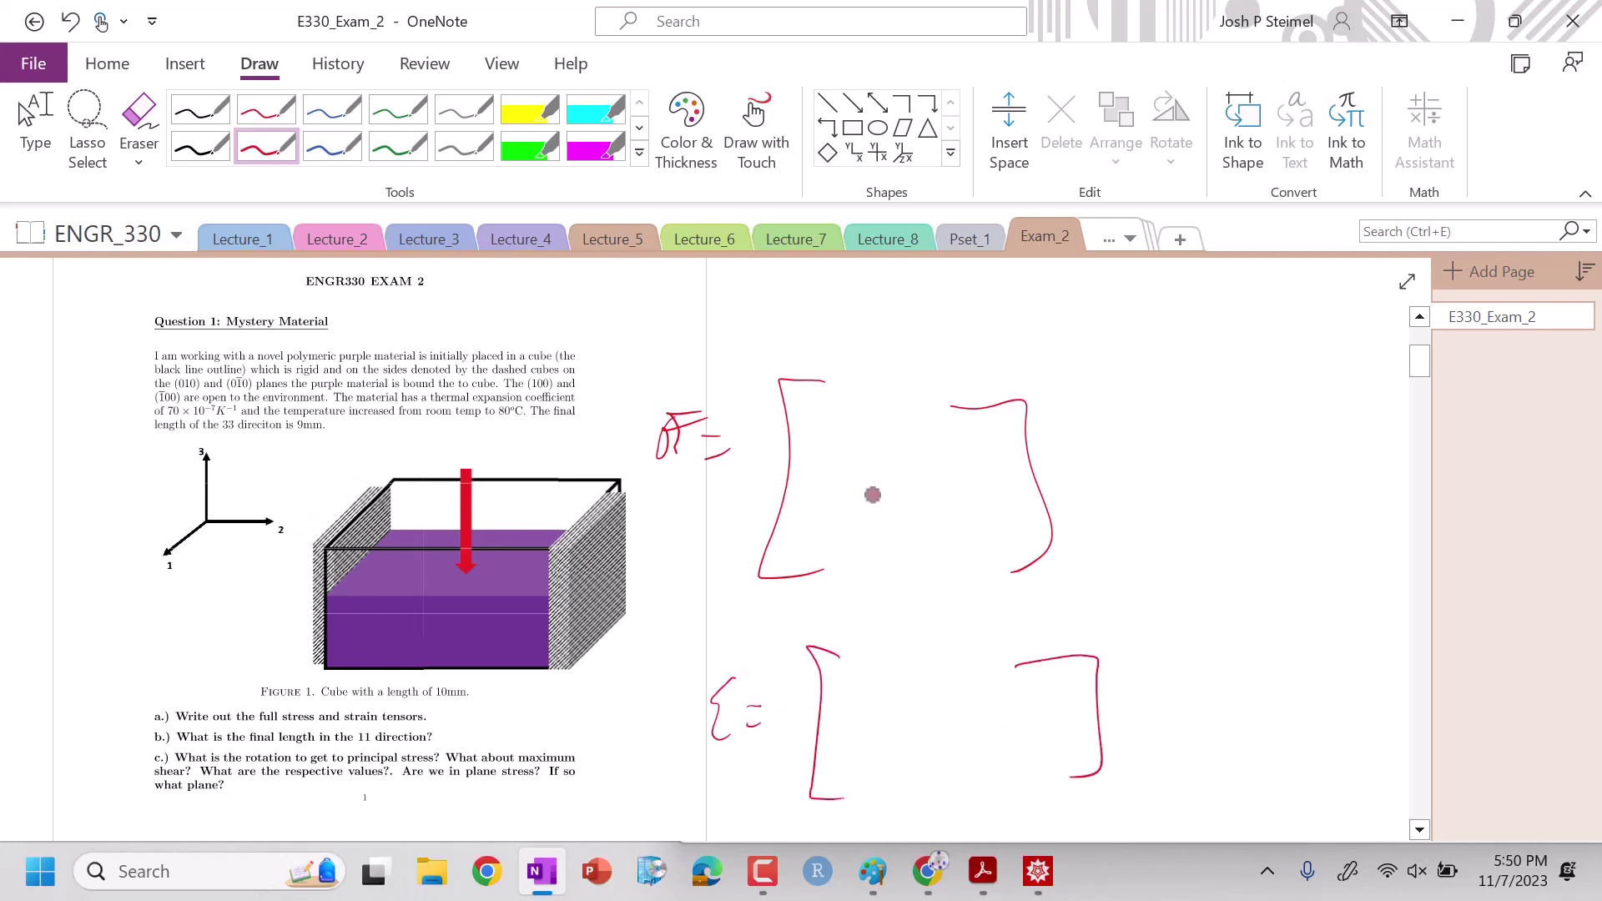
{"action": "mouse_move", "coordinate": [951, 524]}
{"action": "left_mouse_down"}
{"action": "mouse_move", "coordinate": [938, 547]}
{"action": "mouse_move", "coordinate": [972, 522]}
{"action": "left_mouse_up"}
{"action": "left_click_drag", "start_coordinate": [981, 534], "coordinate": [986, 574]}
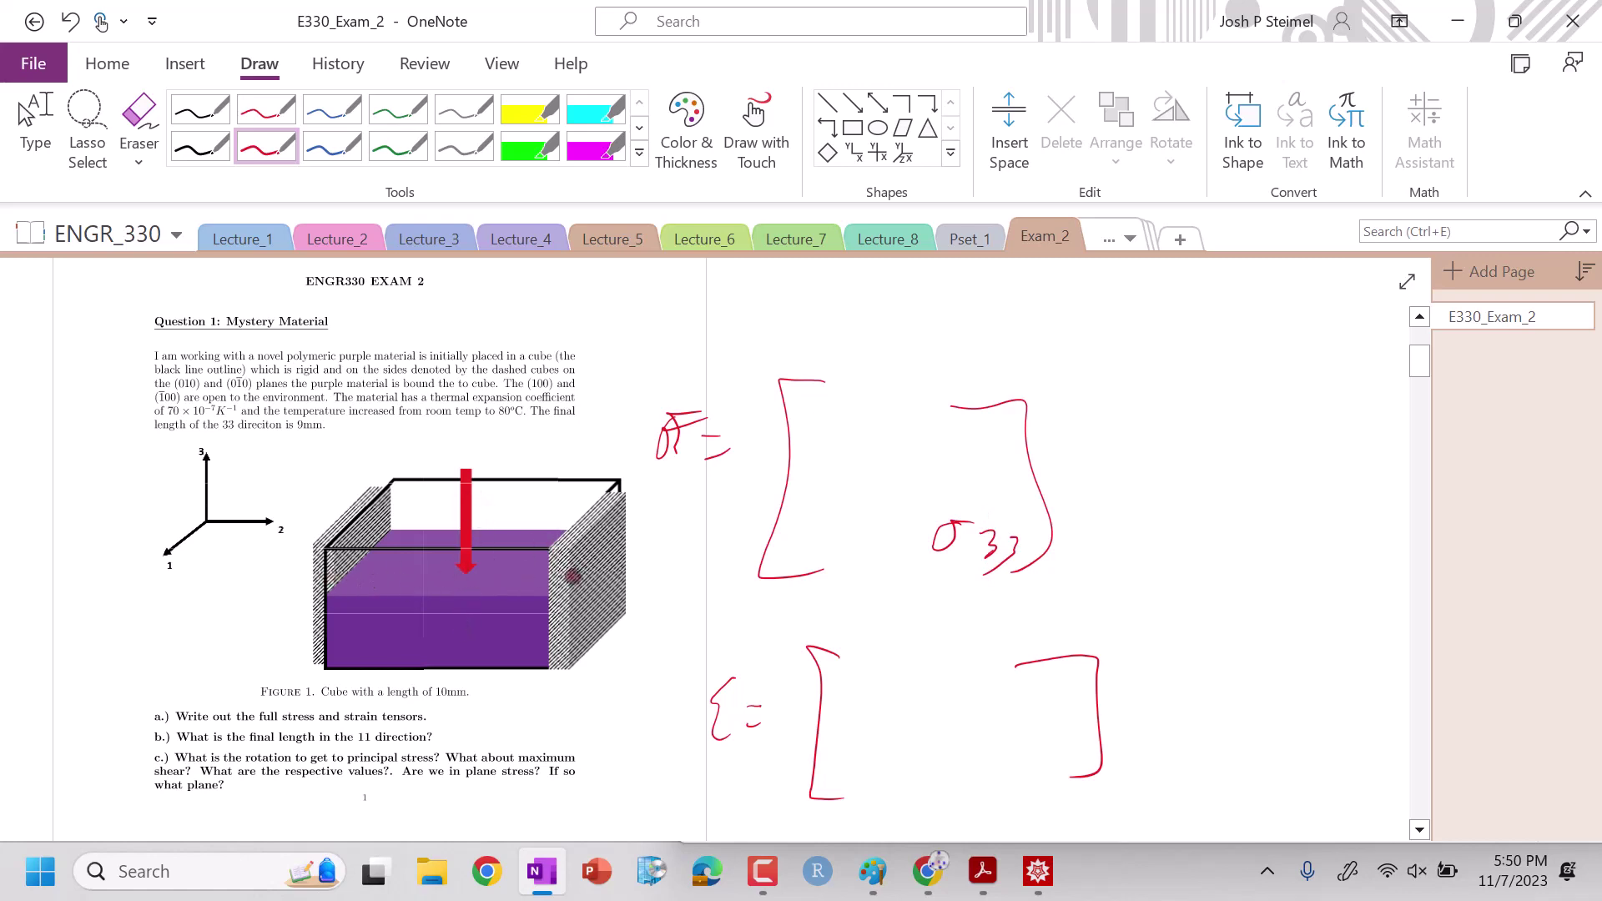
Step: Mark the cube's constrained left and right faces with red strokes and an inward arrow
{"action": "left_click_drag", "start_coordinate": [550, 575], "coordinate": [601, 574]}
{"action": "left_click_drag", "start_coordinate": [301, 559], "coordinate": [359, 569]}
{"action": "left_click_drag", "start_coordinate": [359, 571], "coordinate": [324, 581]}
{"action": "left_click_drag", "start_coordinate": [644, 575], "coordinate": [569, 580]}
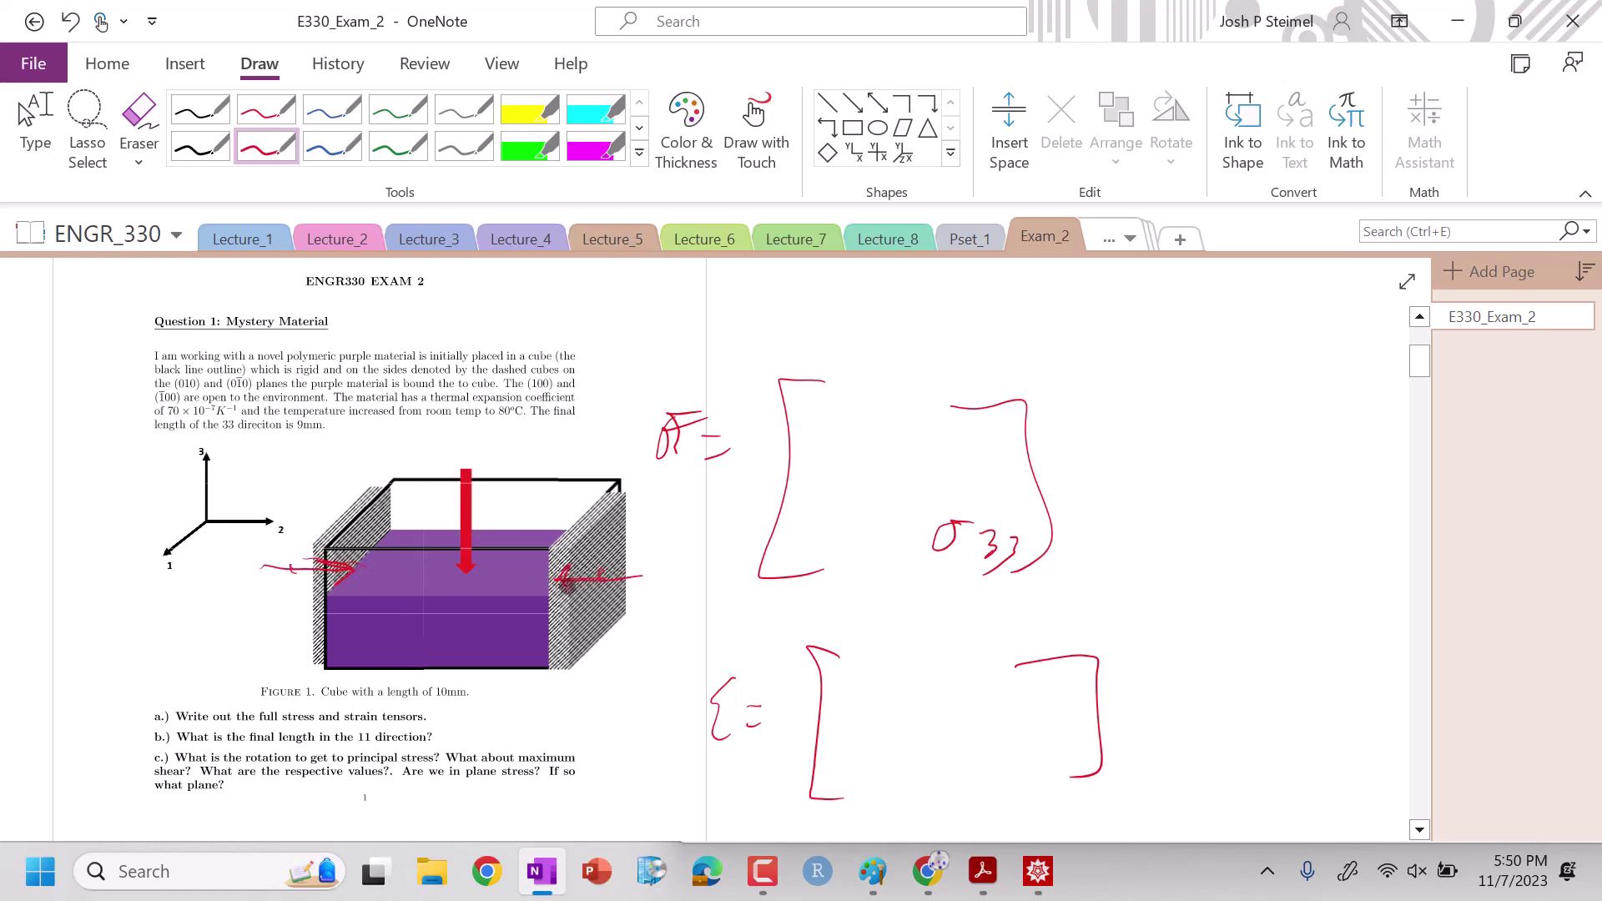
Step: Fill in σ22, 0, ε11 and ε33, then circle the unknowns ε11, σ33 and σ22
{"action": "mouse_move", "coordinate": [875, 462]}
{"action": "left_mouse_down"}
{"action": "mouse_move", "coordinate": [860, 472]}
{"action": "mouse_move", "coordinate": [891, 459]}
{"action": "mouse_move", "coordinate": [913, 491]}
{"action": "left_mouse_up"}
{"action": "left_click_drag", "start_coordinate": [916, 471], "coordinate": [936, 483]}
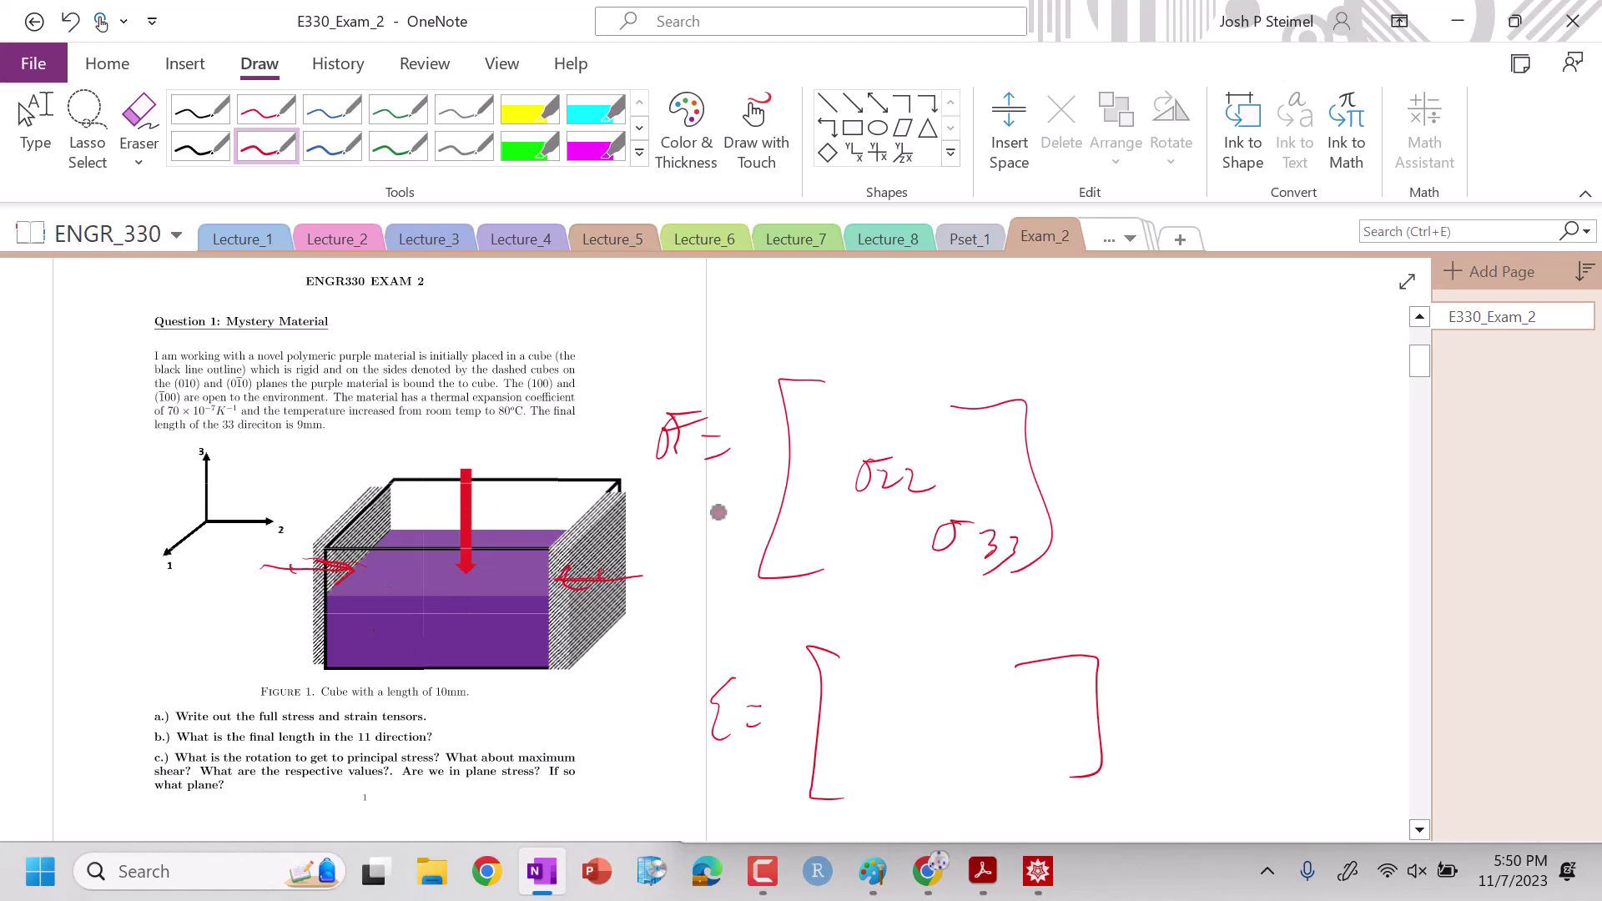
{"action": "left_click_drag", "start_coordinate": [828, 407], "coordinate": [825, 404]}
{"action": "mouse_move", "coordinate": [849, 678]}
{"action": "left_mouse_down"}
{"action": "mouse_move", "coordinate": [837, 696]}
{"action": "mouse_move", "coordinate": [929, 715]}
{"action": "mouse_move", "coordinate": [1012, 790]}
{"action": "left_mouse_up"}
{"action": "mouse_move", "coordinate": [1022, 759]}
{"action": "left_mouse_down"}
{"action": "mouse_move", "coordinate": [1025, 791]}
{"action": "mouse_move", "coordinate": [1067, 695]}
{"action": "left_mouse_up"}
{"action": "left_click_drag", "start_coordinate": [884, 647], "coordinate": [891, 659]}
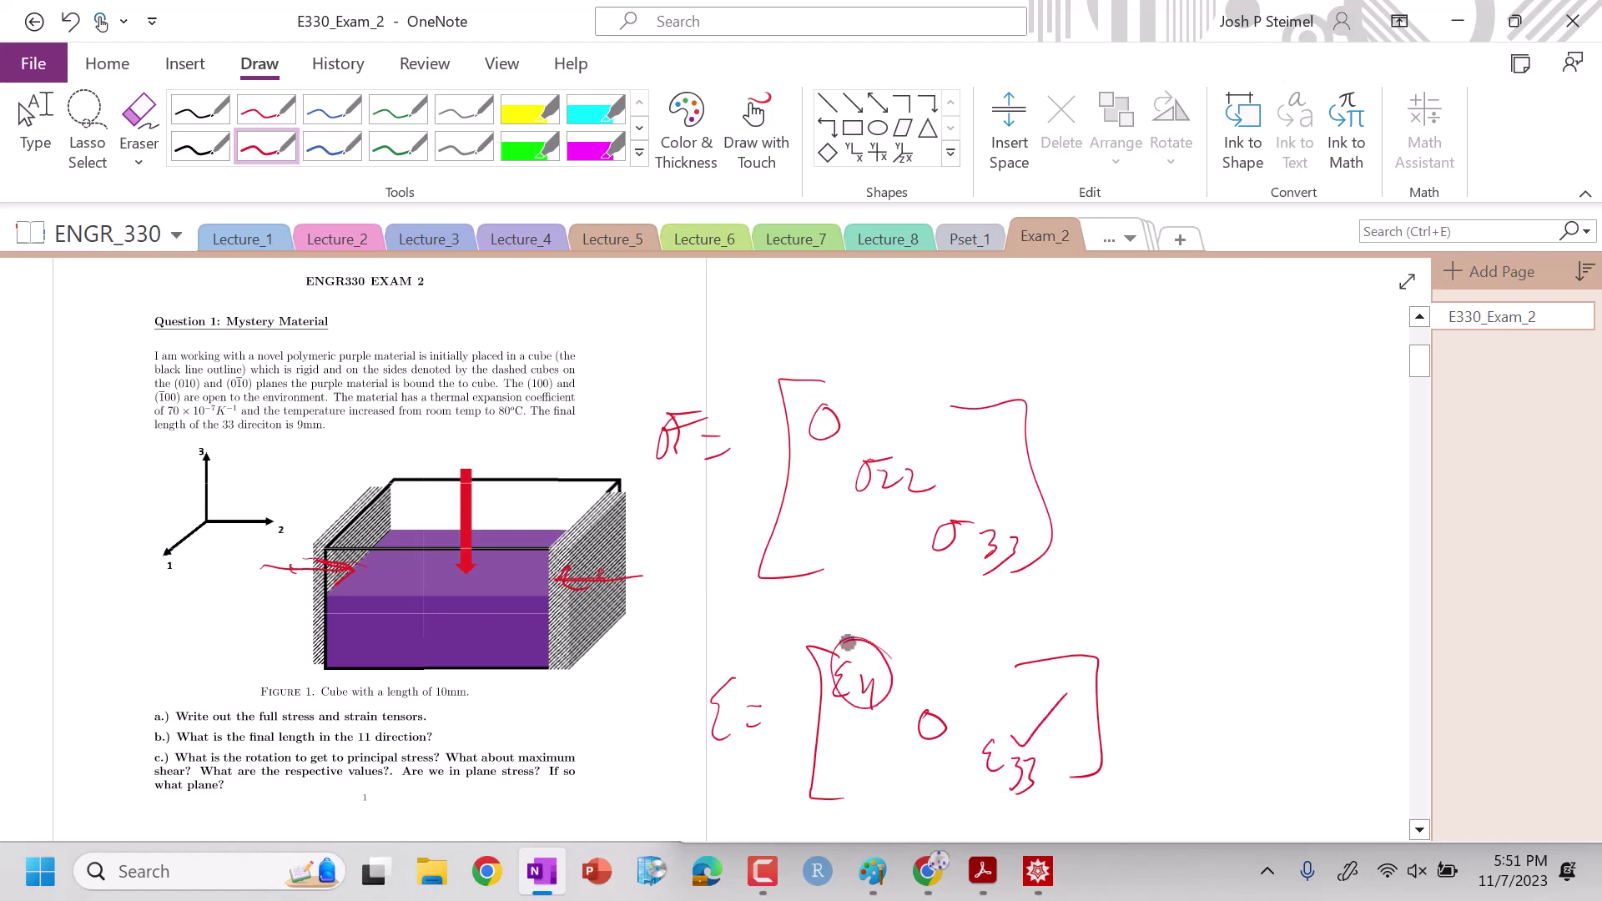
{"action": "left_click_drag", "start_coordinate": [1025, 524], "coordinate": [1043, 534]}
{"action": "left_click_drag", "start_coordinate": [901, 430], "coordinate": [934, 438]}
{"action": "key", "text": "Escape"}
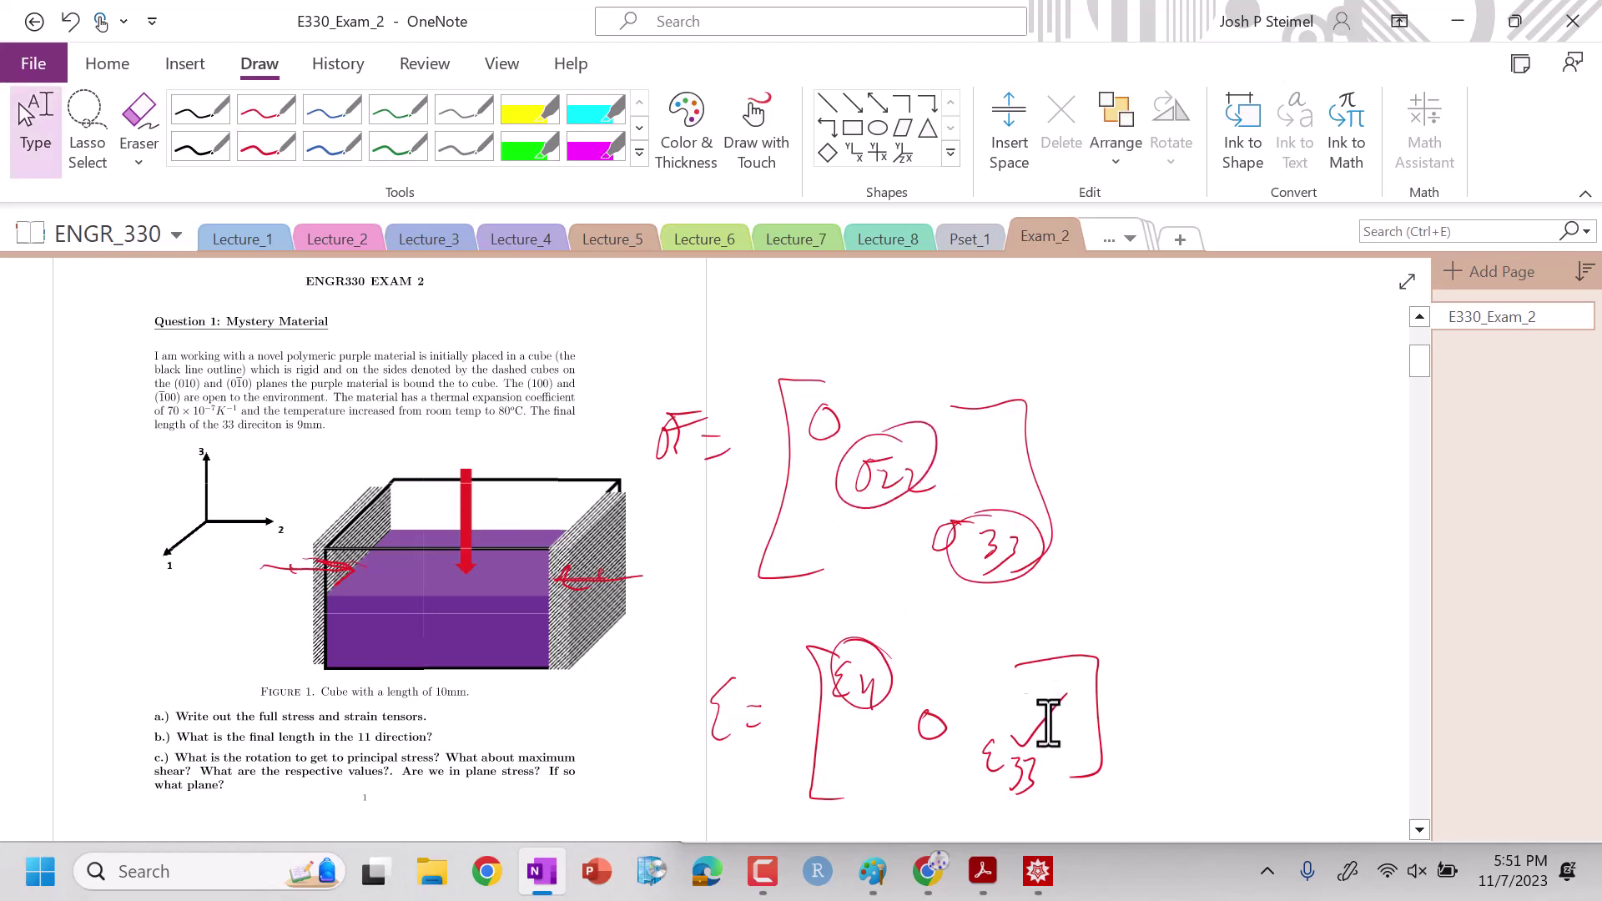
Step: Back in Mathematica, add sig11 = 0; below the e33 definition and evaluate the definitions cell
{"action": "left_click", "coordinate": [1037, 871]}
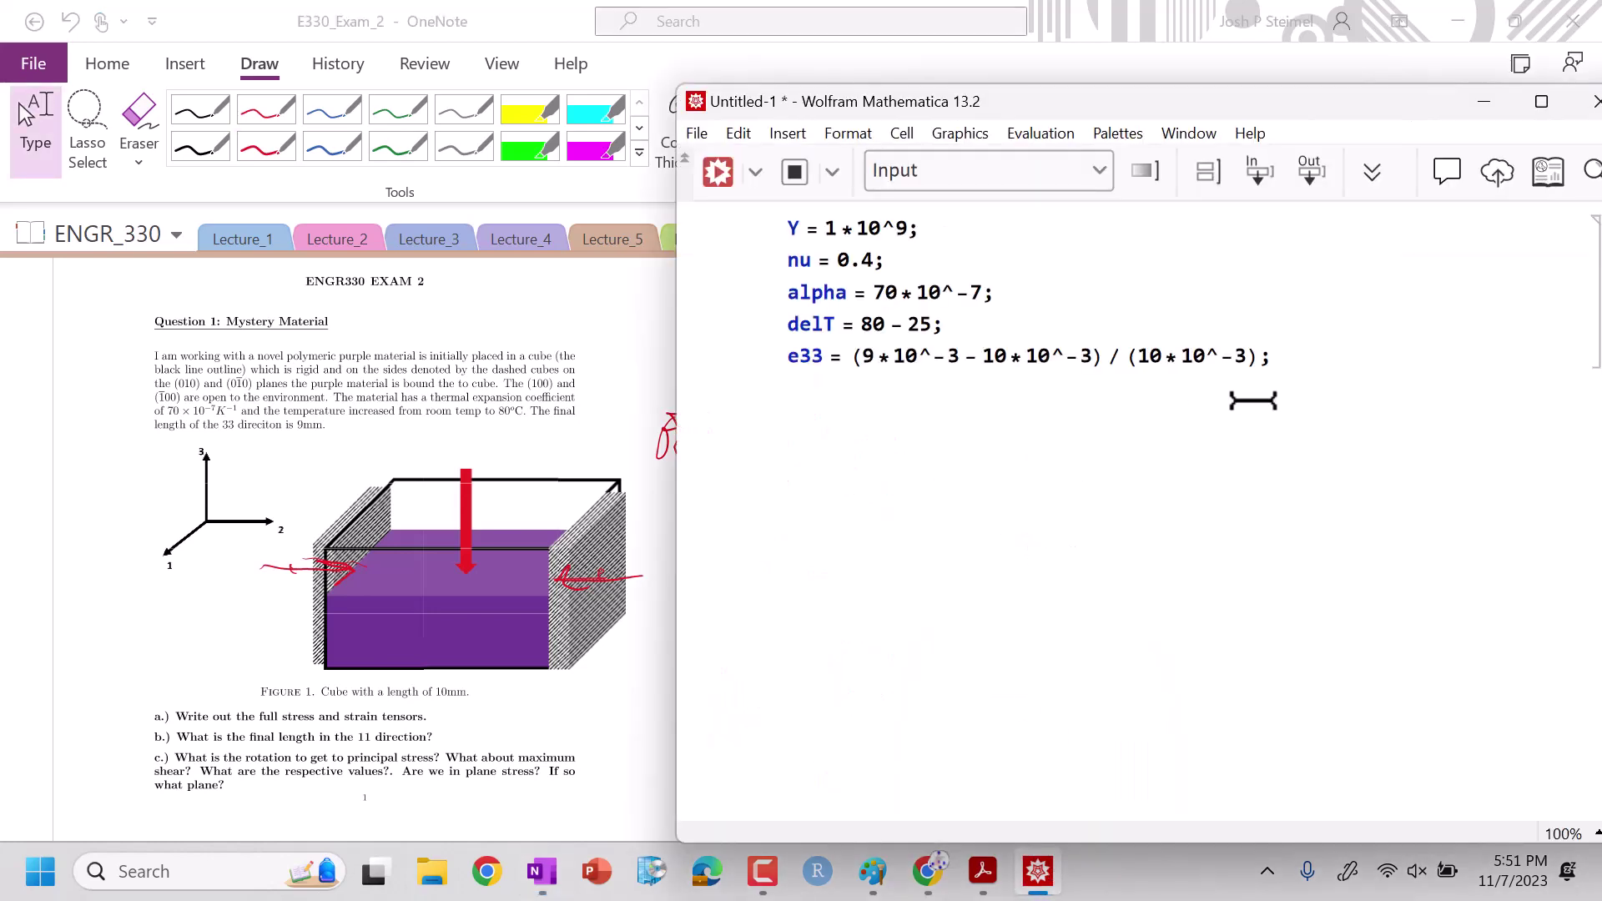
{"action": "key", "text": "shift+Return"}
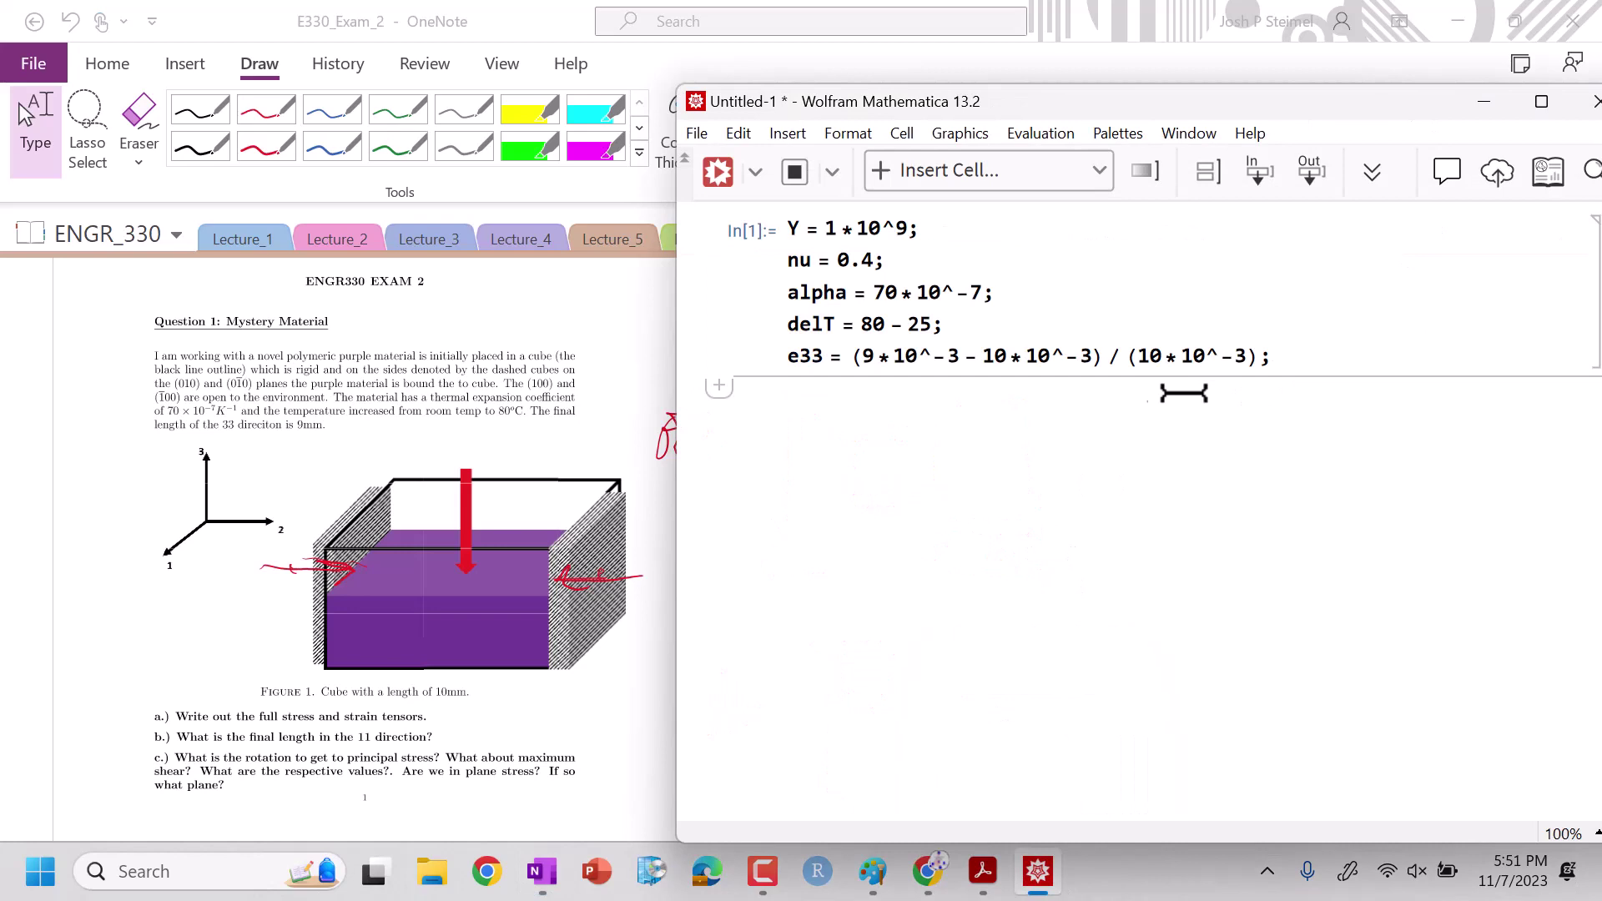
{"action": "type", "text": "e1"}
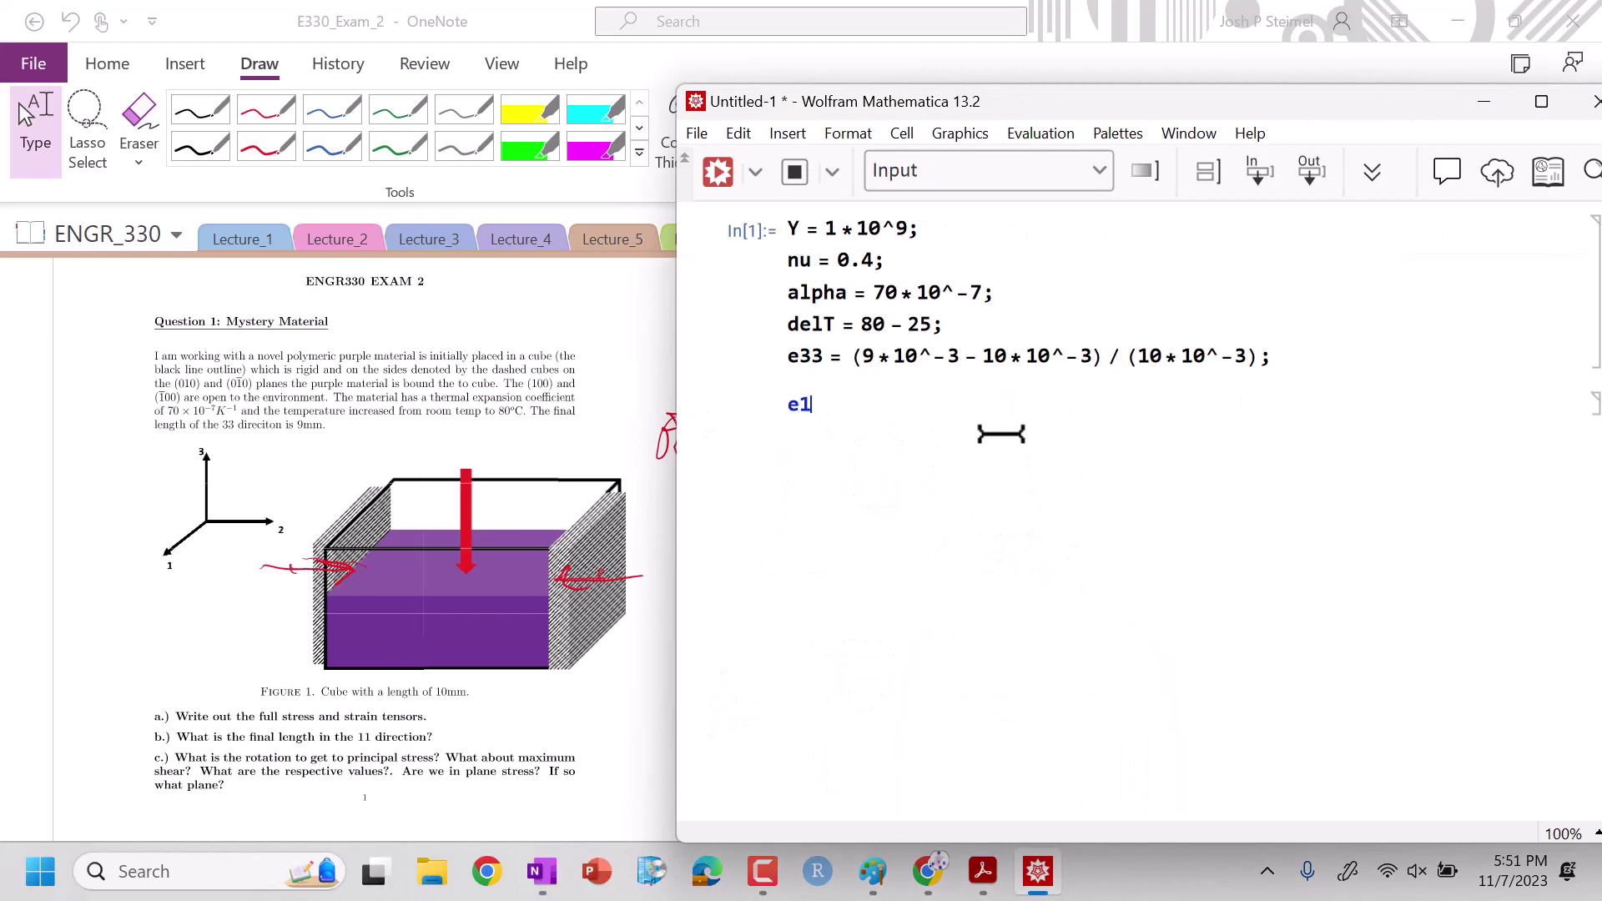
{"action": "type", "text": " =(1/Y)(sig1"}
{"action": "key", "text": "BackSpace"}
{"action": "key", "text": "BackSpace"}
{"action": "key", "text": "BackSpace"}
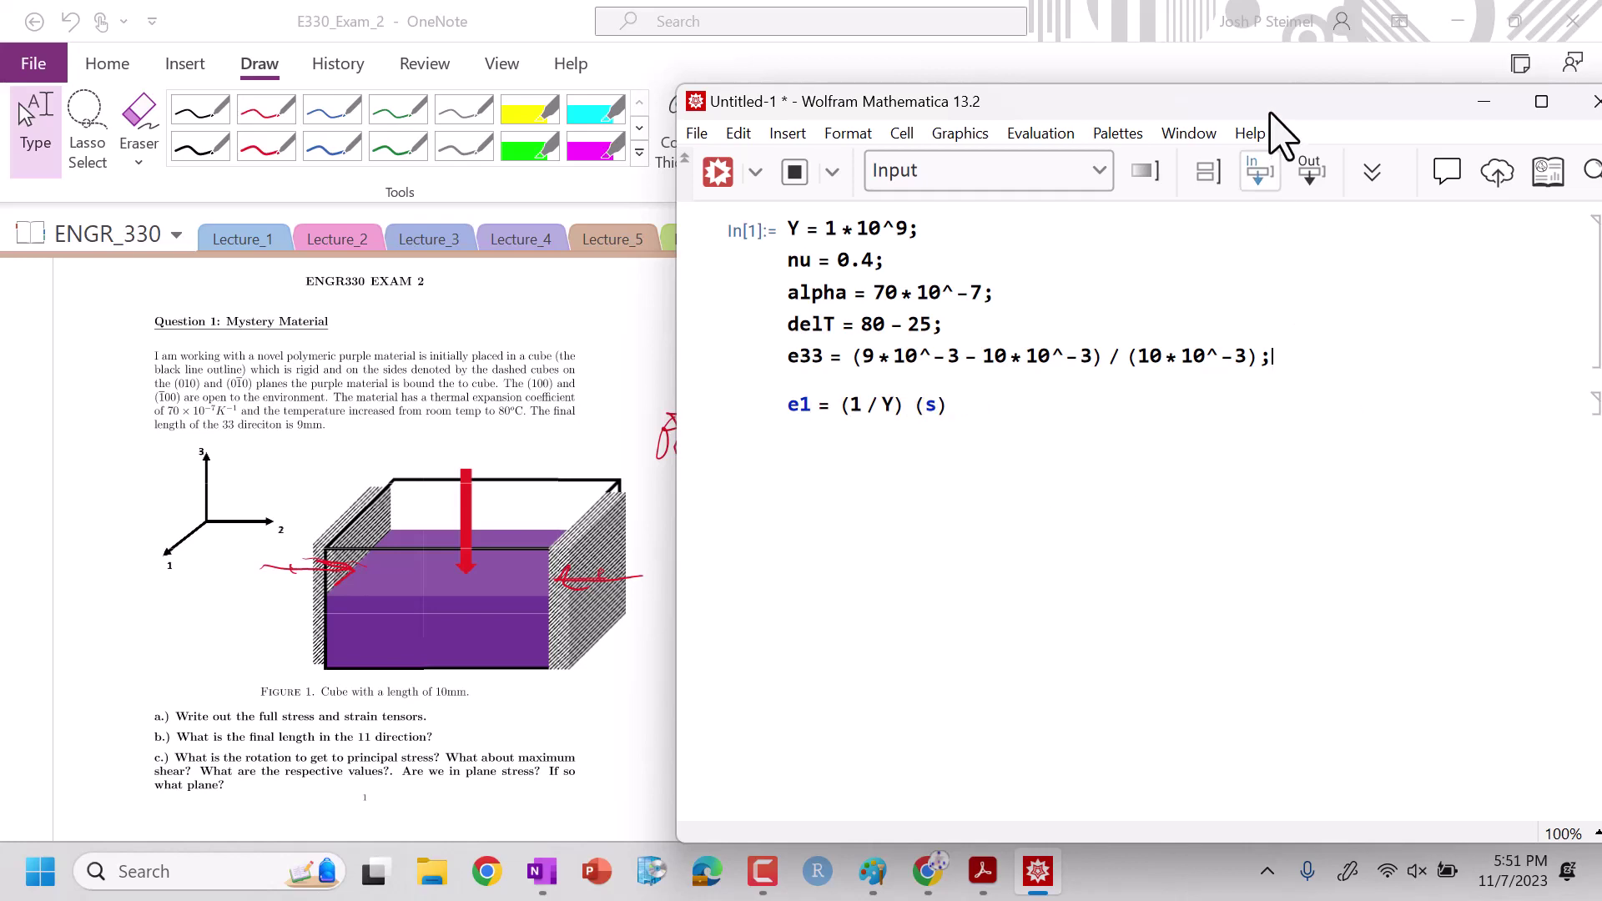
{"action": "left_click_drag", "start_coordinate": [1268, 108], "coordinate": [1232, 186]}
{"action": "key", "text": "Return"}
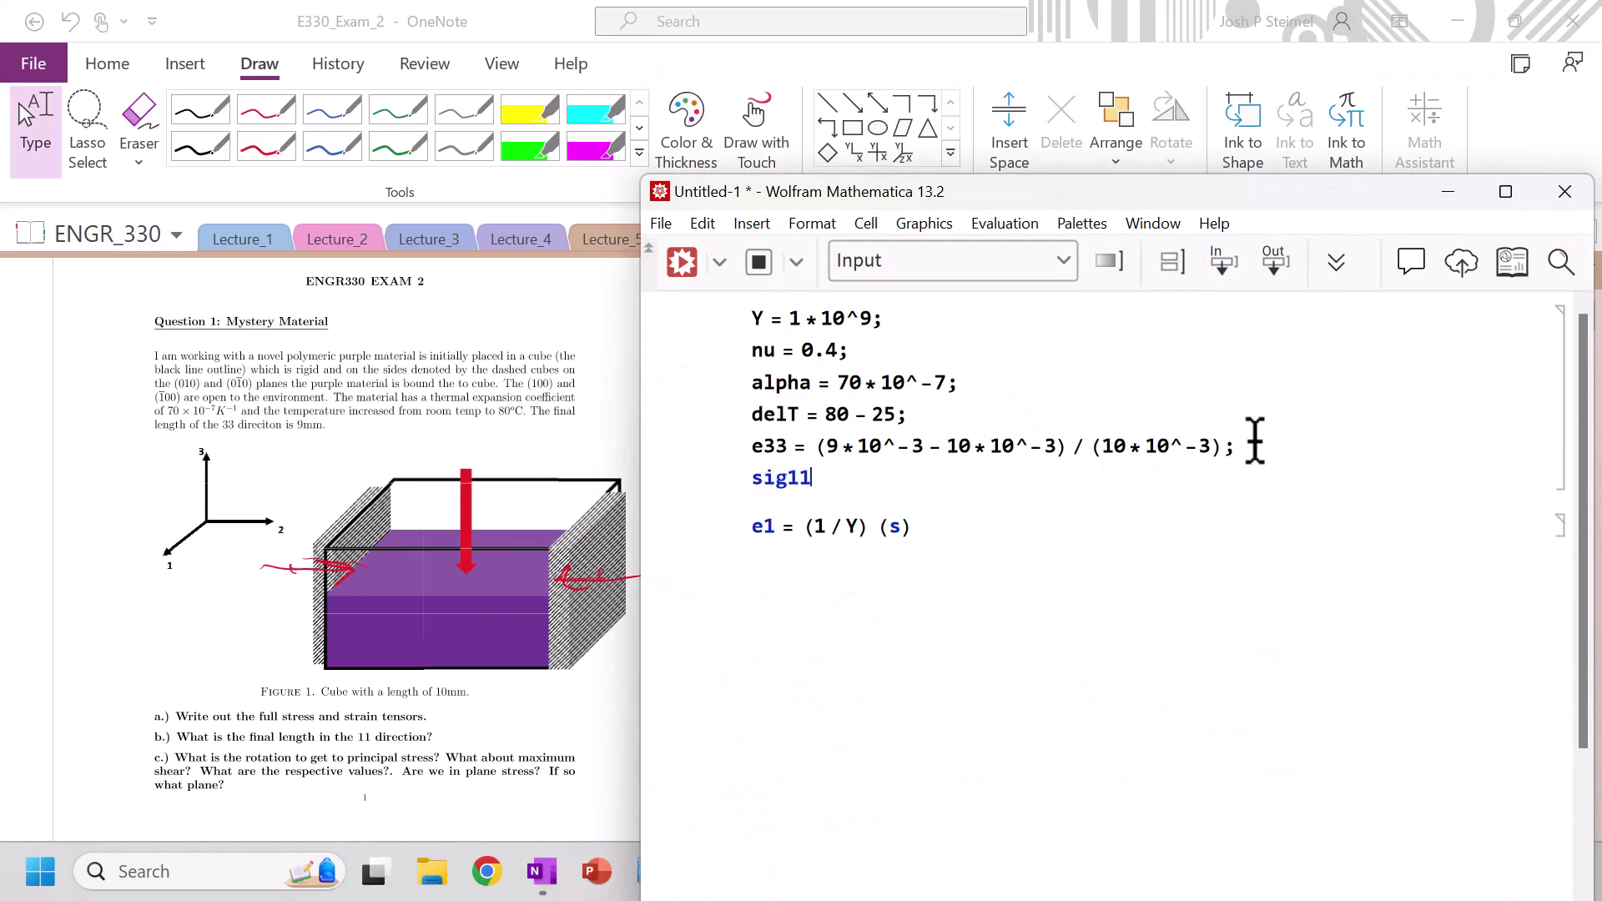
{"action": "type", "text": "sig11 = 0;"}
{"action": "key", "text": "Return"}
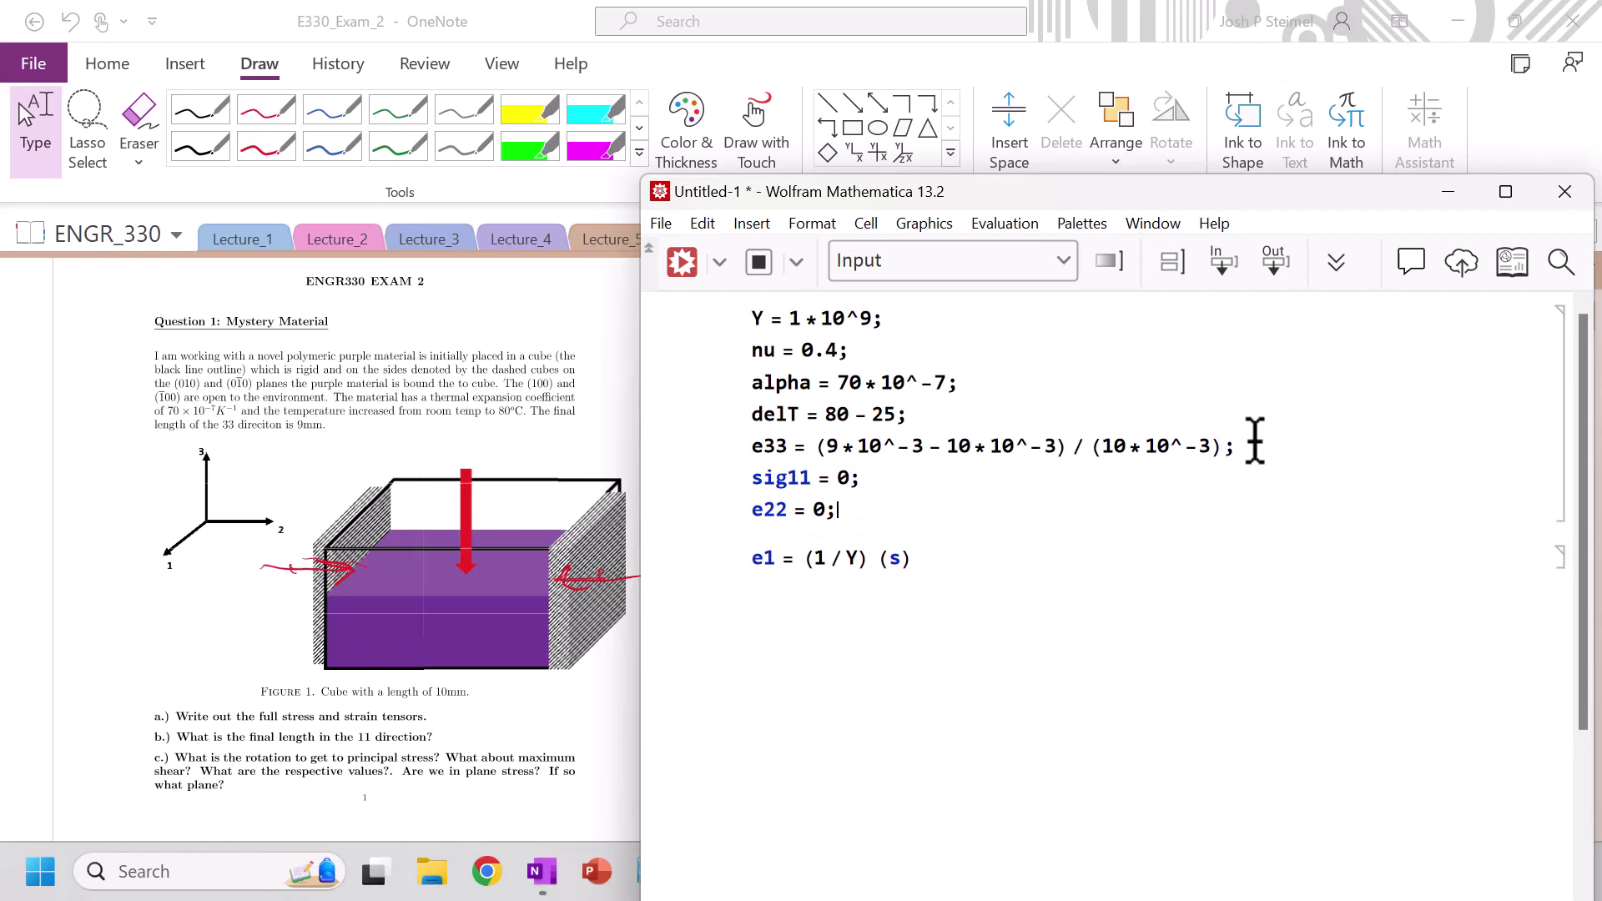
{"action": "key", "text": "shift+Return"}
Step: Write the e1 equation as e11 == (1/Y)(sig11 - nu (sig22 + sig33))
{"action": "left_click", "coordinate": [904, 574]}
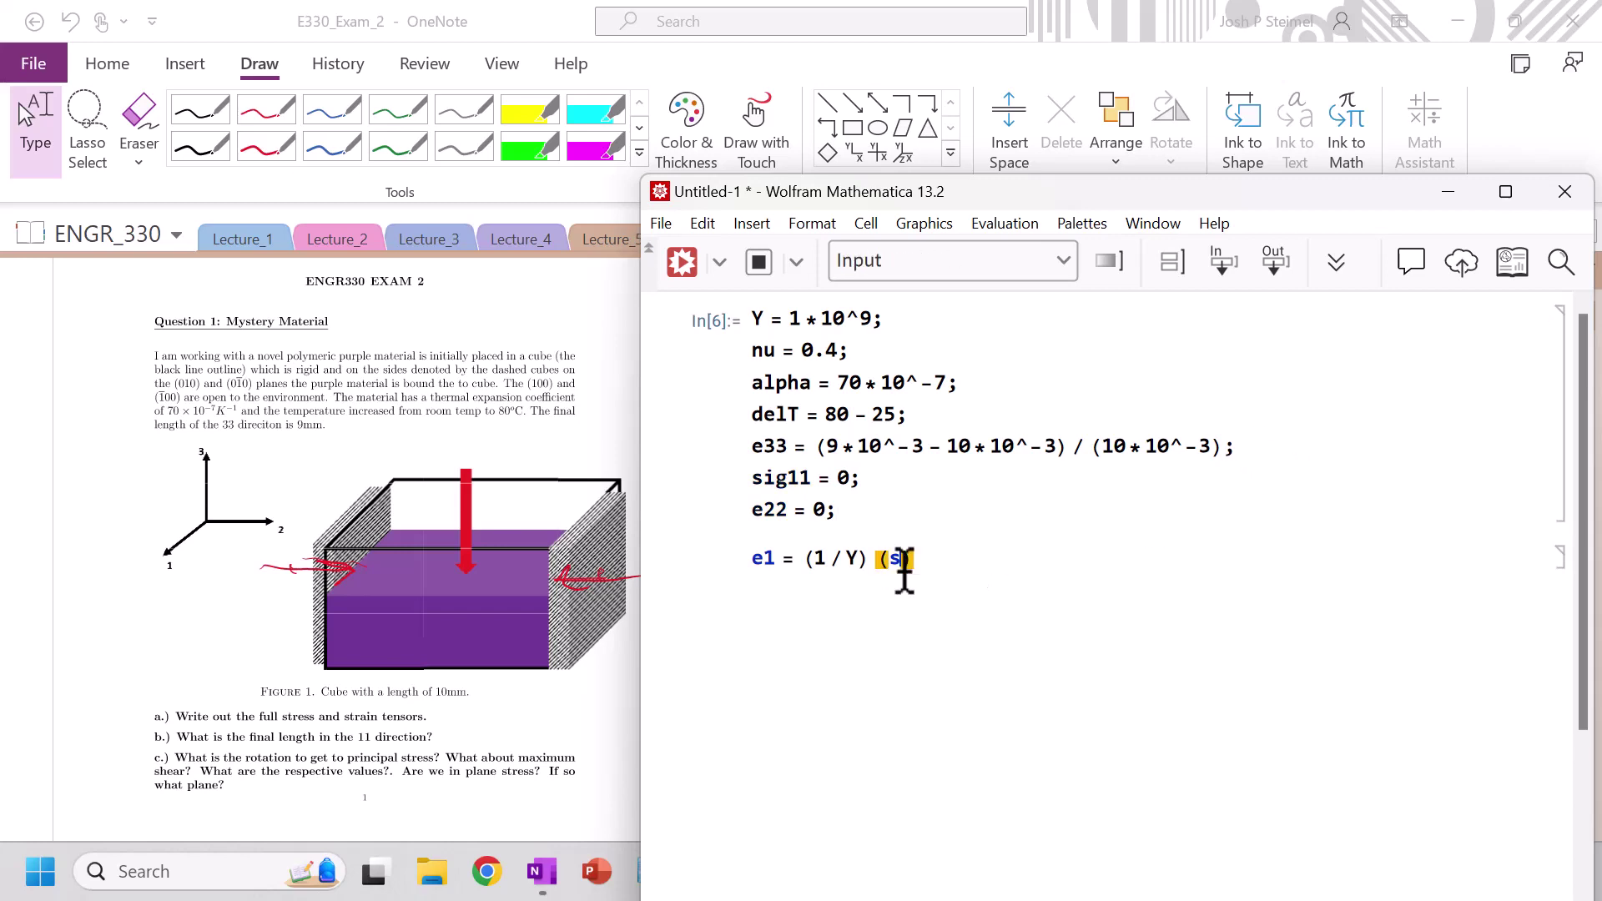
{"action": "left_click", "coordinate": [797, 567]}
{"action": "type", "text": "e11 =="}
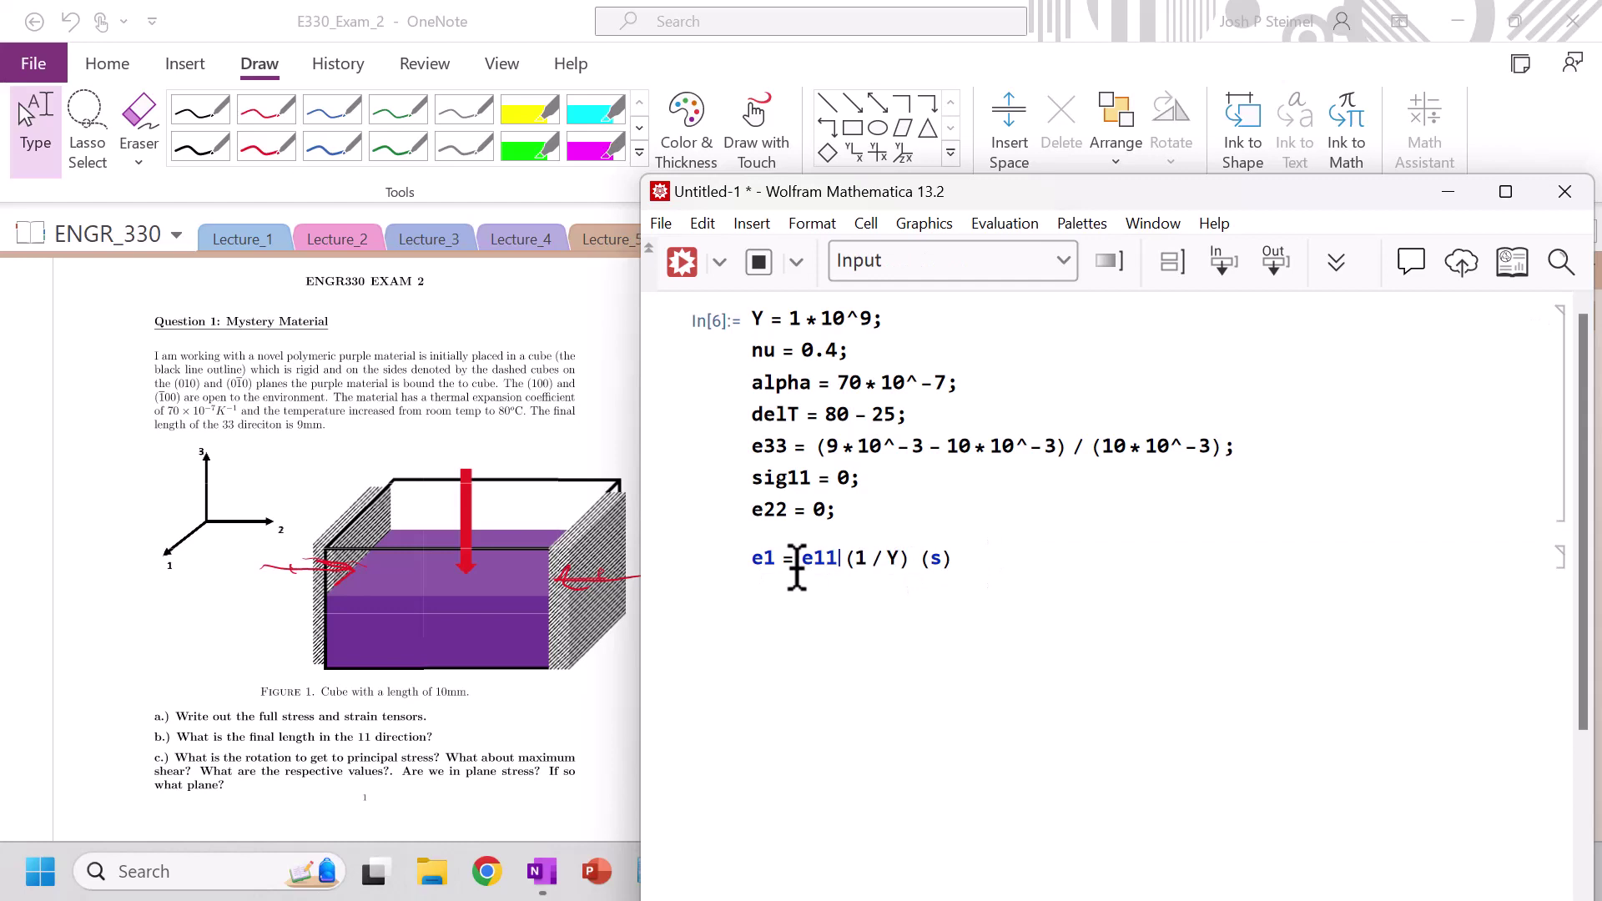
{"action": "left_click", "coordinate": [966, 567]}
{"action": "type", "text": "ig11"}
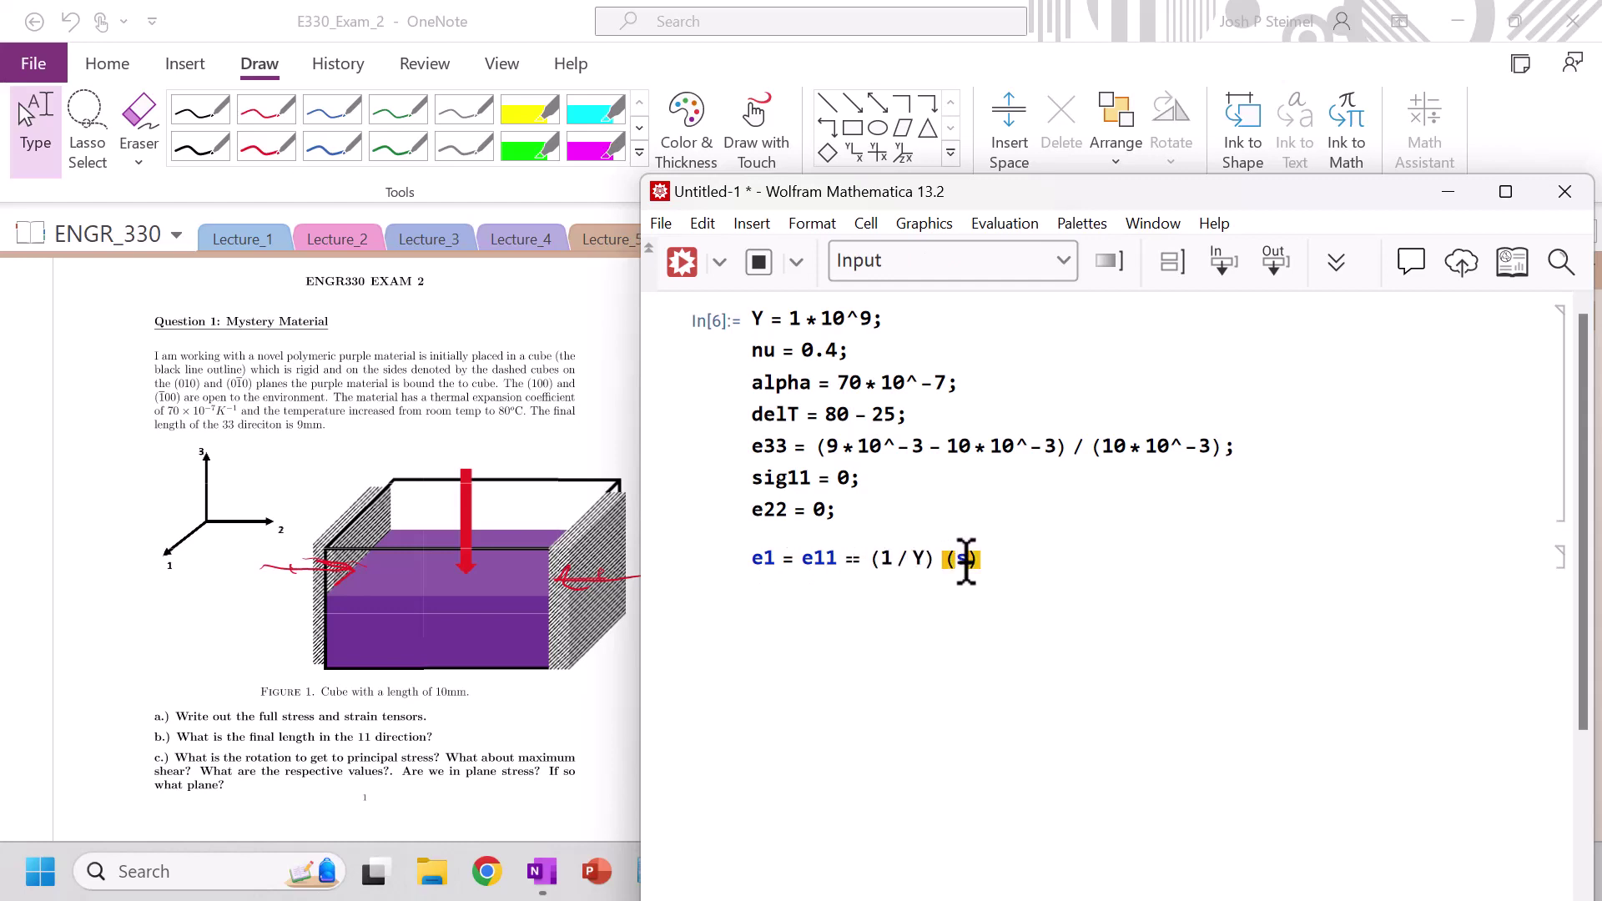
{"action": "key", "text": "Right"}
{"action": "key", "text": "Left"}
{"action": "type", "text": "- nu (sig"}
{"action": "type", "text": "22 + sig33"}
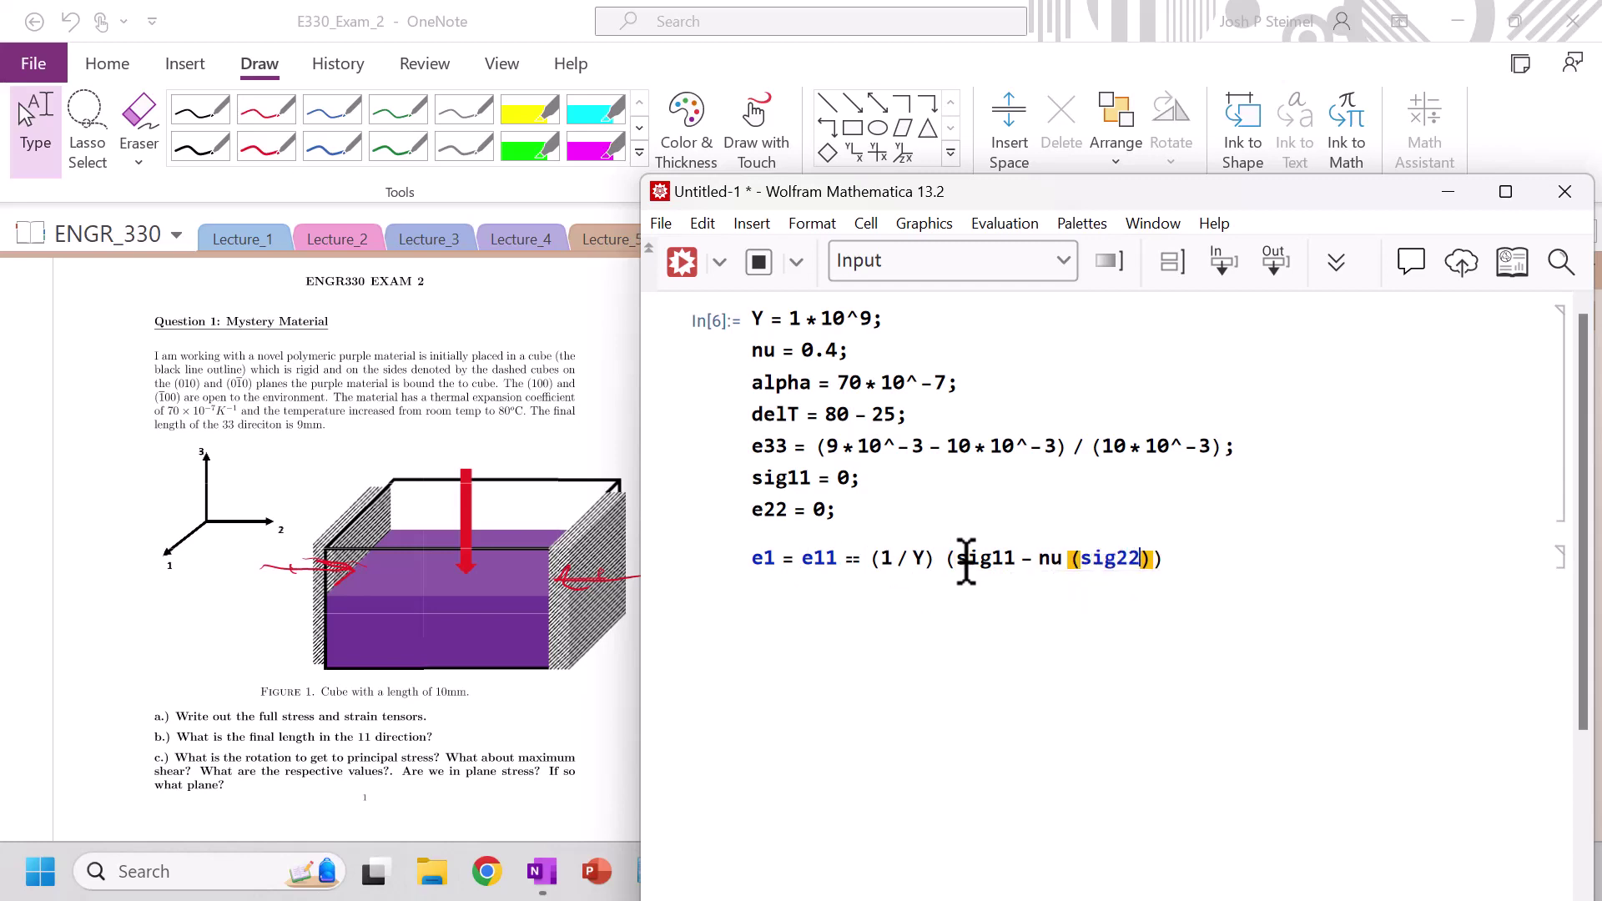
{"action": "key", "text": "Right"}
{"action": "key", "text": "Right"}
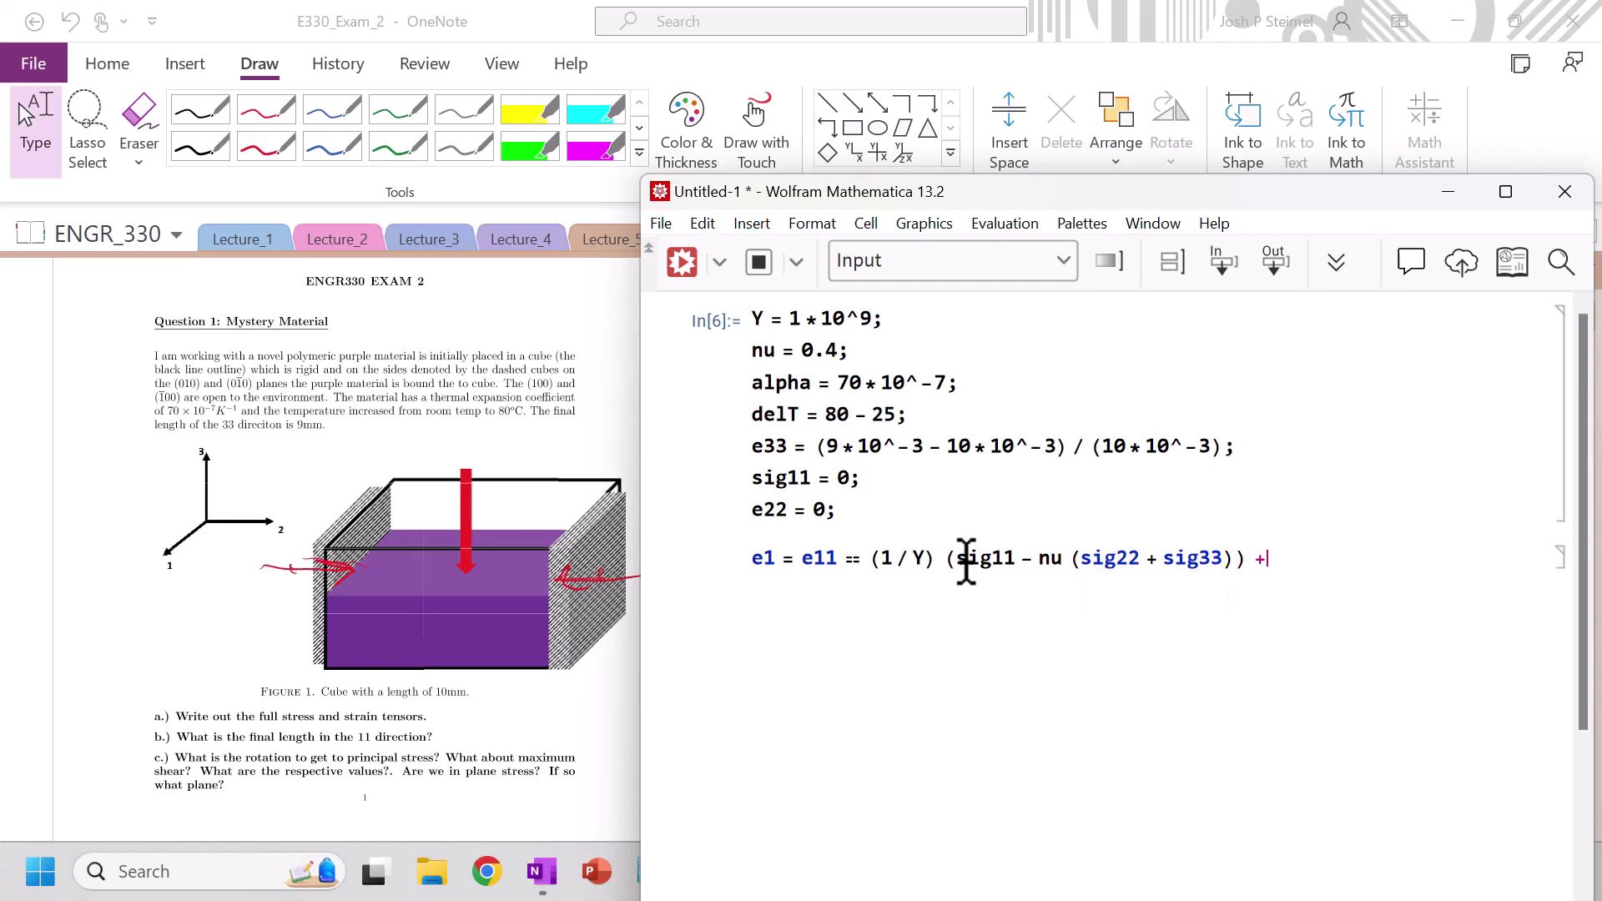
Step: Define eT = alpha*delT below delT, re-run the constants, and evaluate the e1 equation with + eT
{"action": "left_click", "coordinate": [908, 414]}
{"action": "key", "text": "Return"}
{"action": "type", "text": "e"}
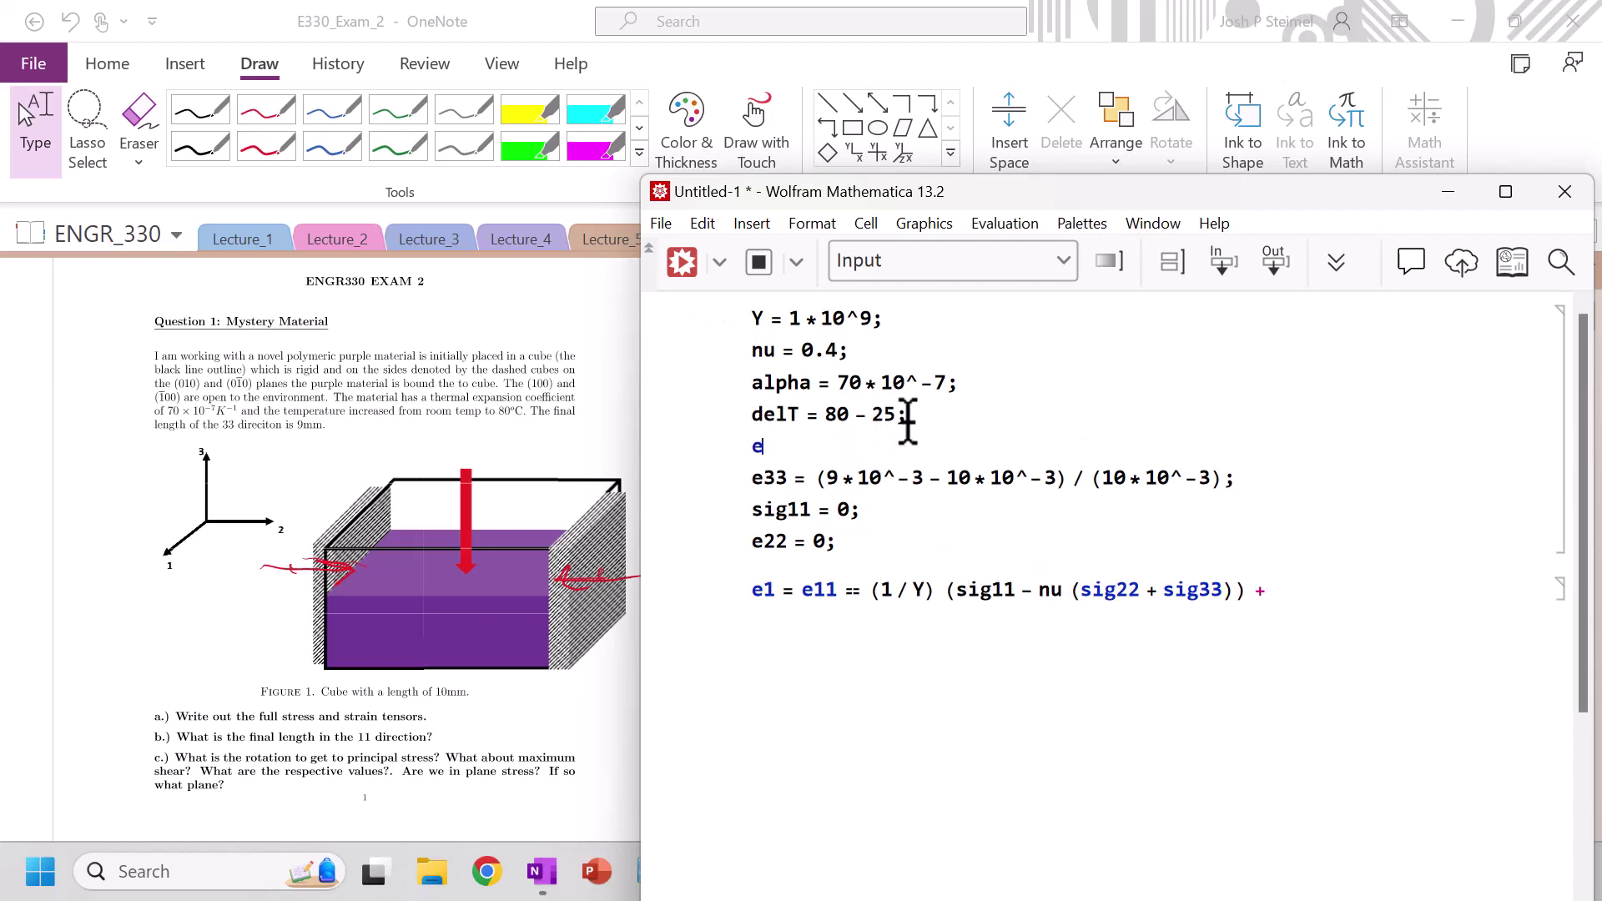
{"action": "type", "text": "T = alpha"}
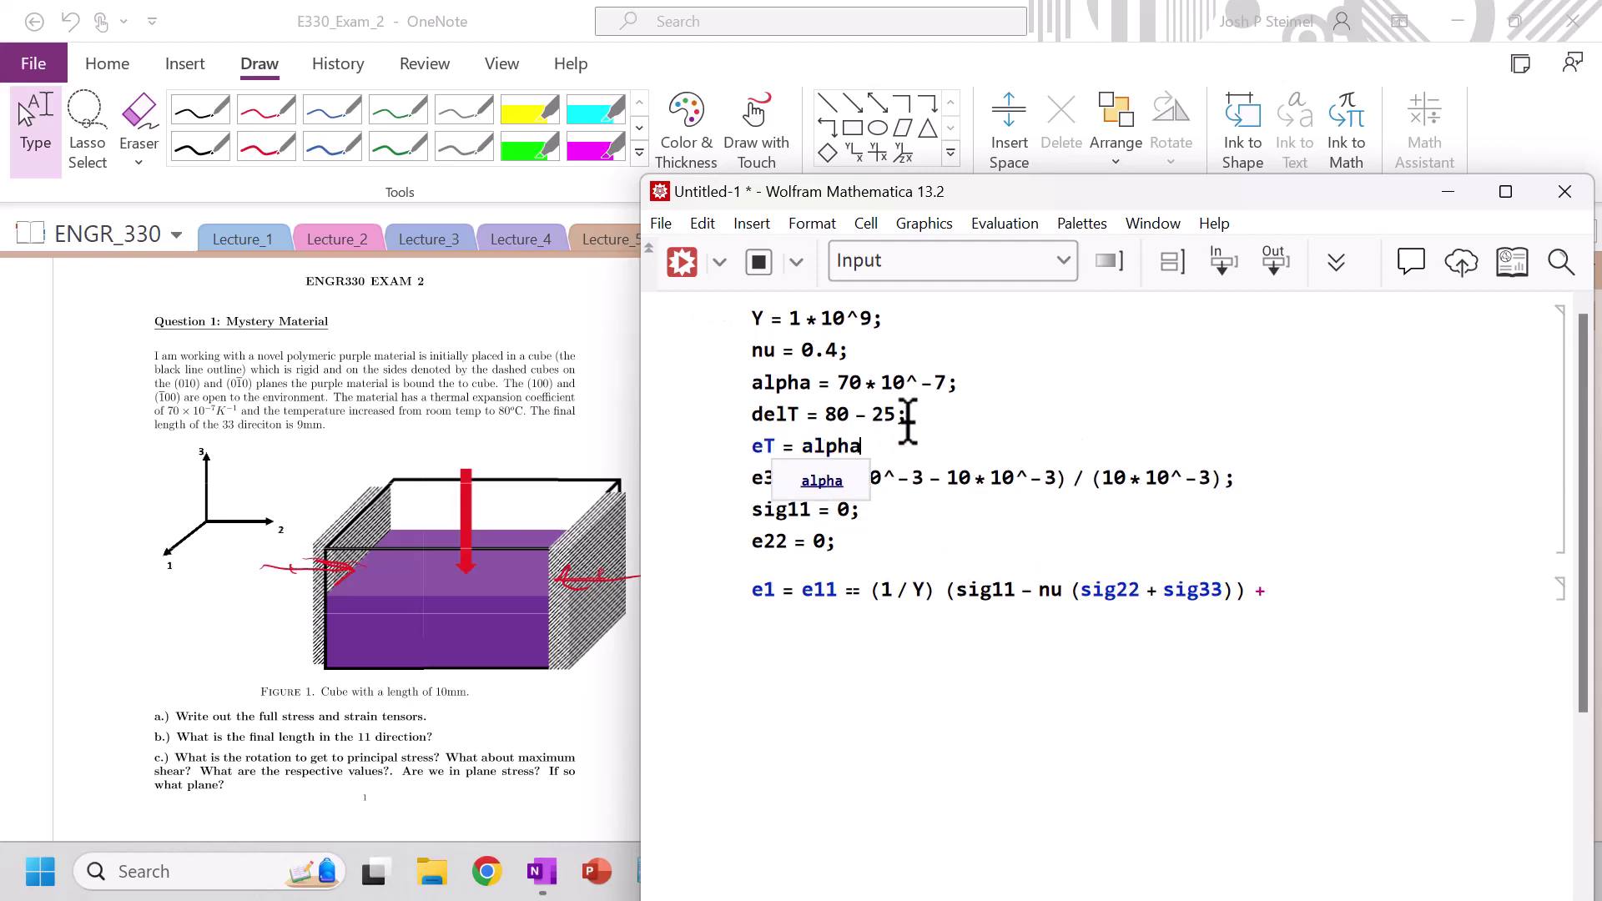
{"action": "type", "text": " * delT :"}
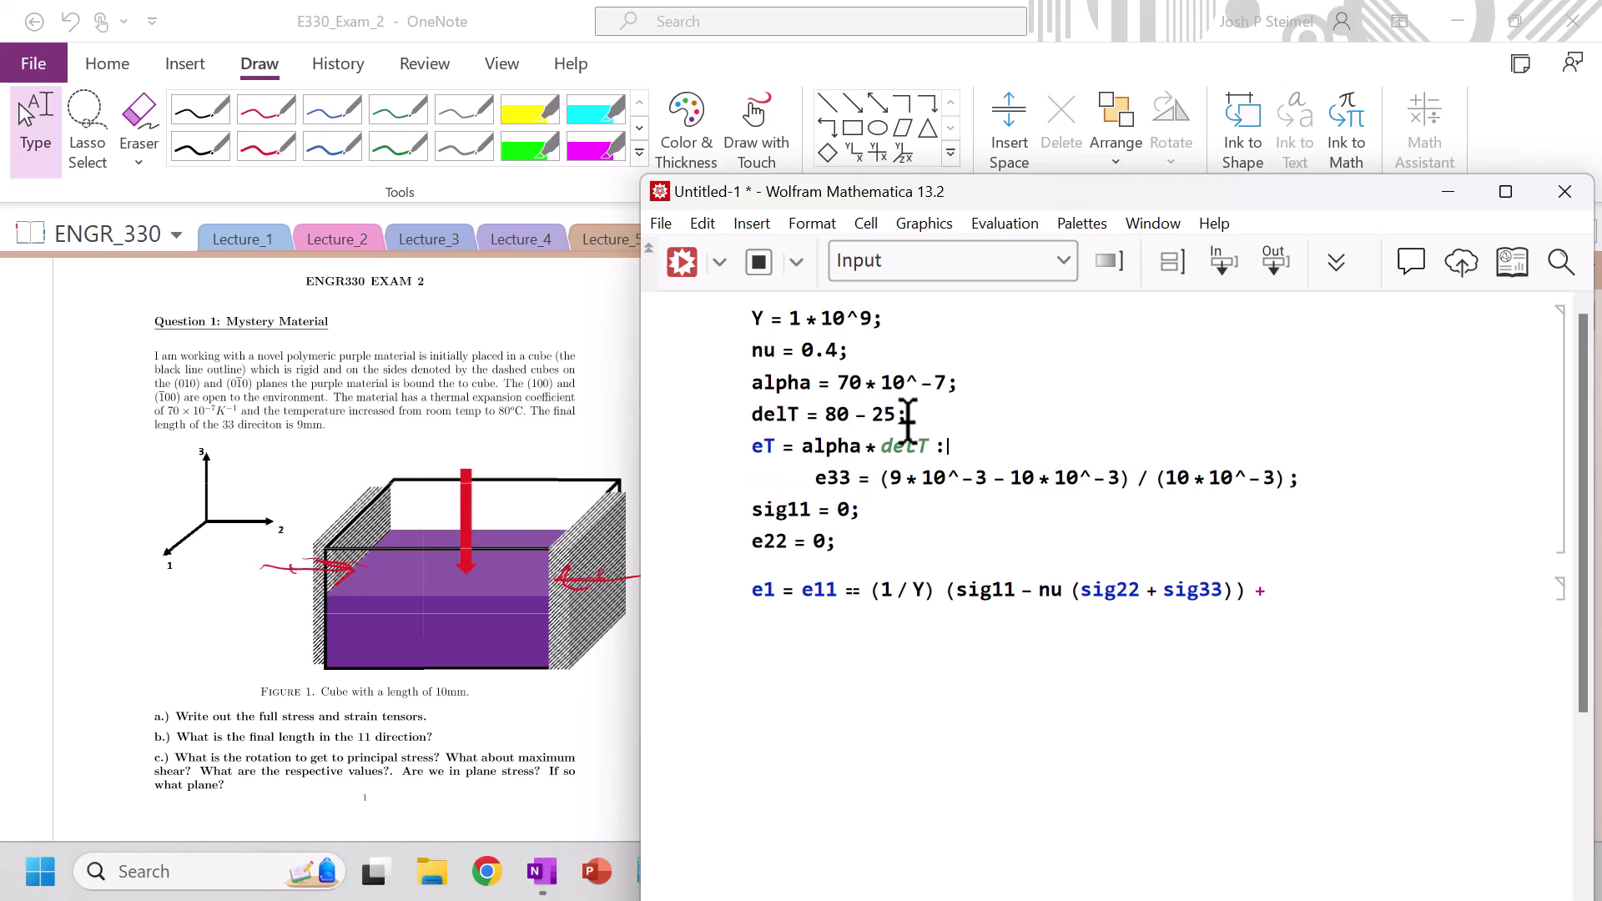
{"action": "key", "text": "BackSpace"}
{"action": "key", "text": "shift+Return"}
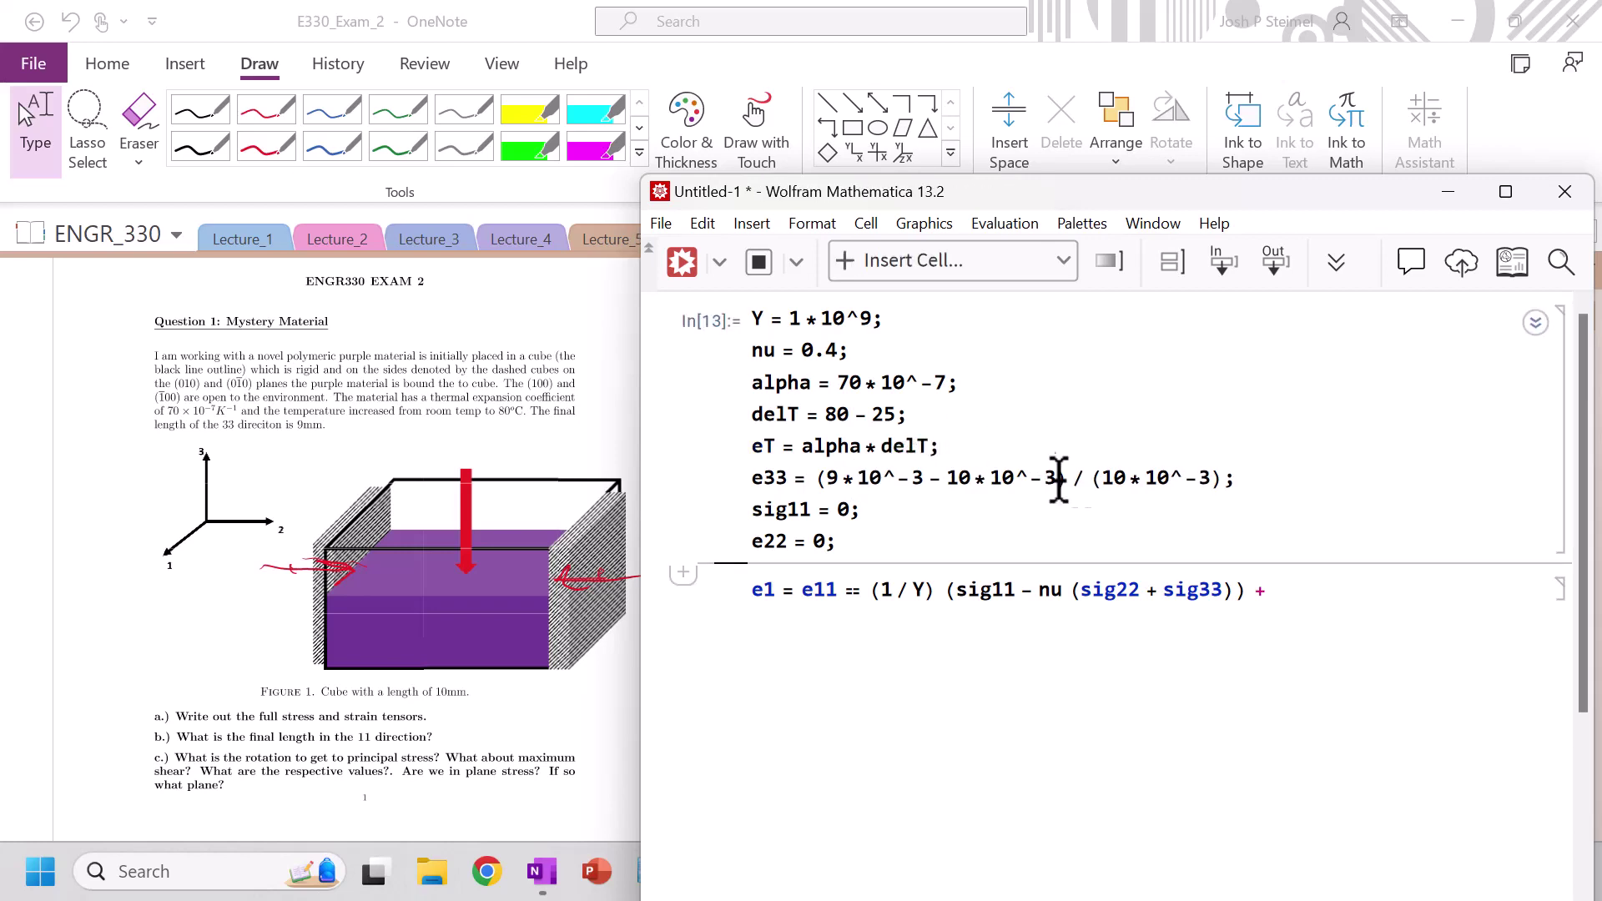
{"action": "left_click", "coordinate": [1245, 594]}
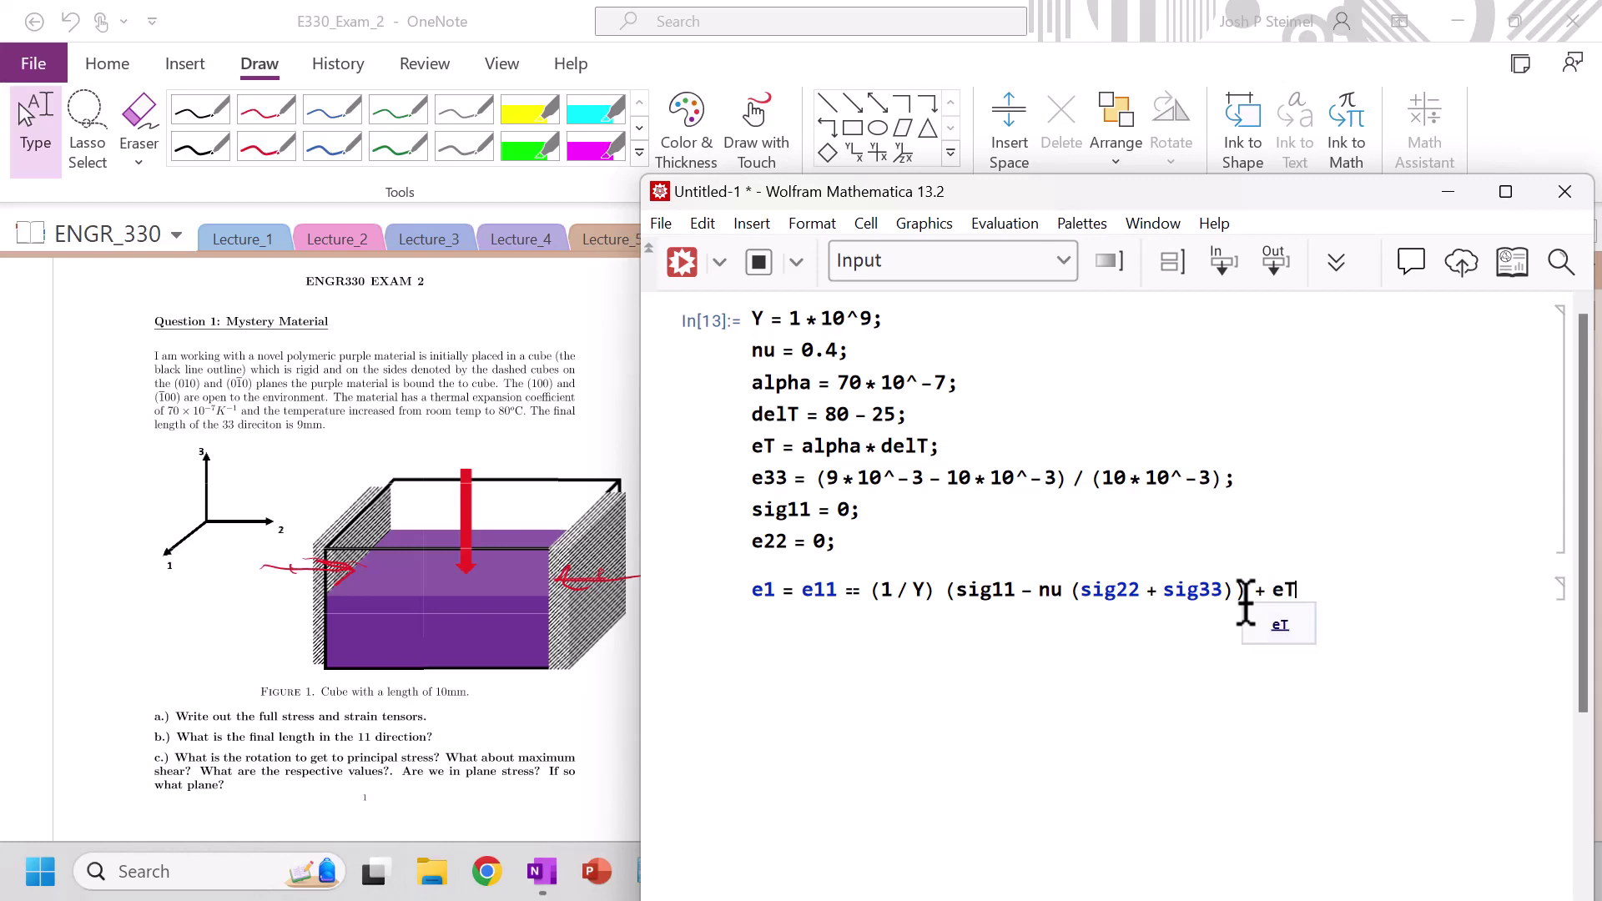
{"action": "key", "text": "shift+Return"}
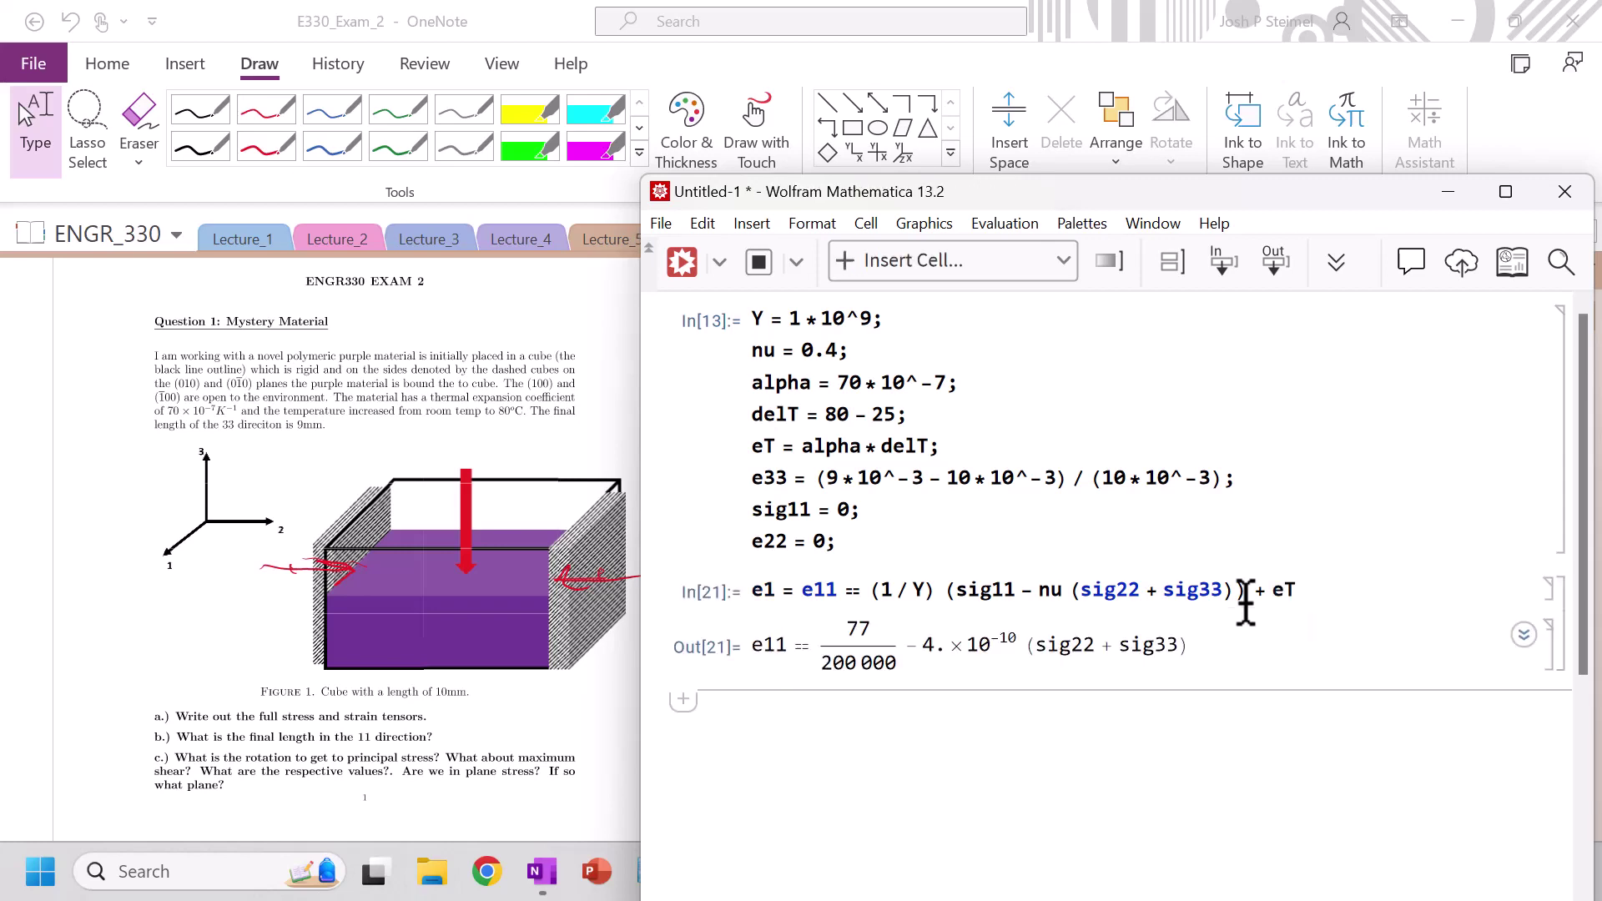
Step: Copy the e1 equation and paste two copies below its output
{"action": "triple_click", "coordinate": [880, 590]}
{"action": "double_click", "coordinate": [880, 591]}
{"action": "left_click", "coordinate": [880, 591]}
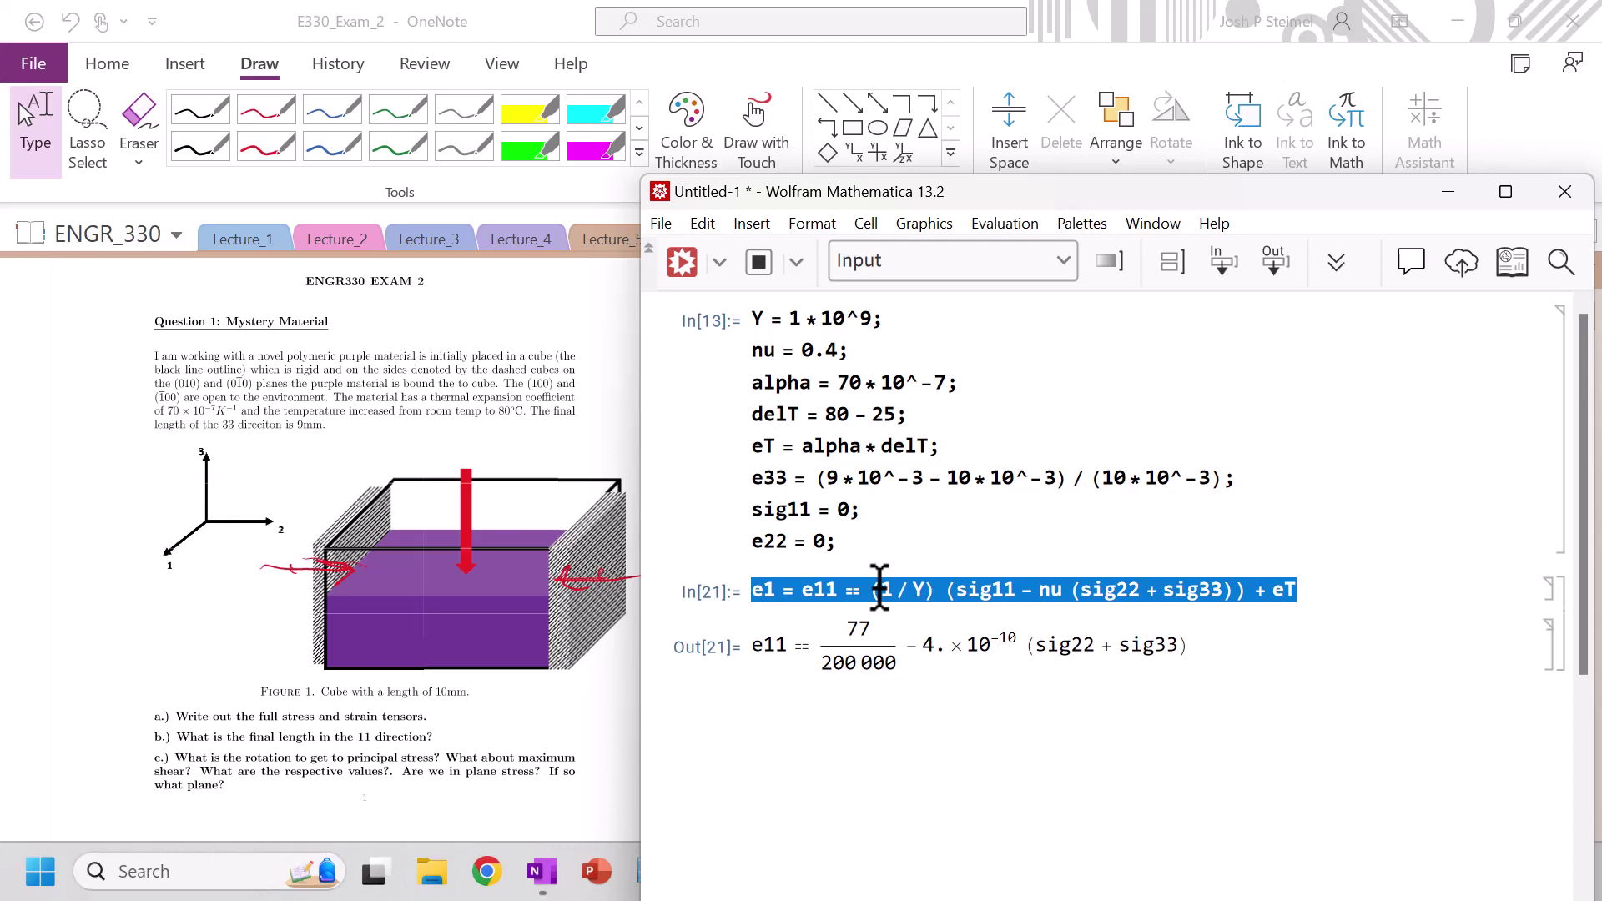
{"action": "key", "text": "ctrl+c"}
{"action": "left_click", "coordinate": [993, 725]}
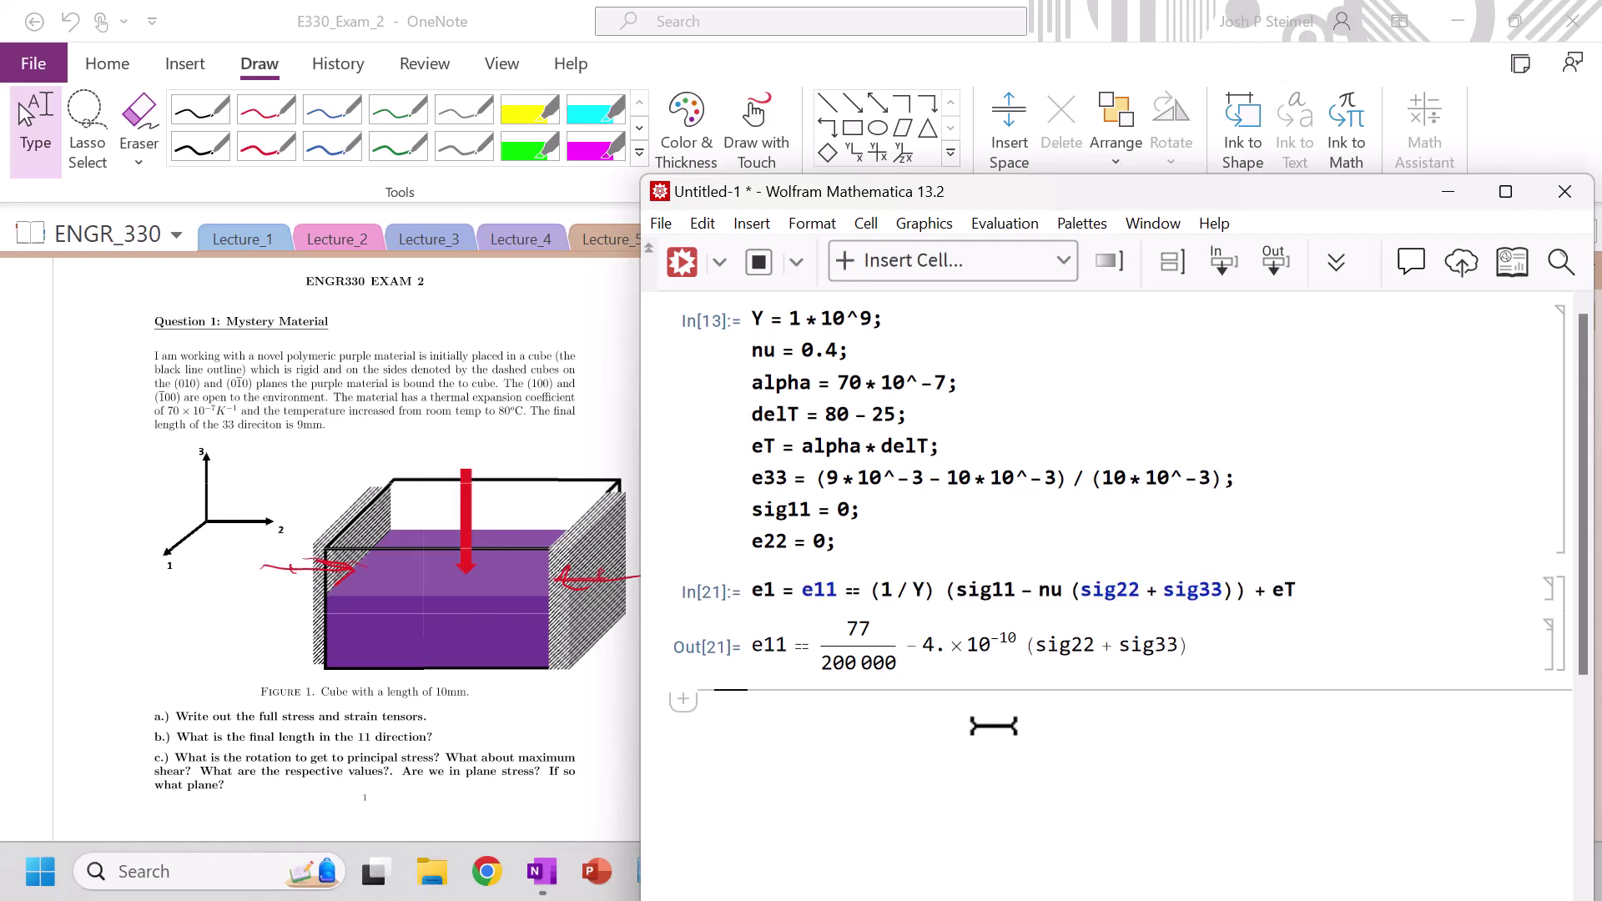
{"action": "key", "text": "ctrl+v"}
{"action": "left_click", "coordinate": [965, 755]}
{"action": "key", "text": "ctrl+v"}
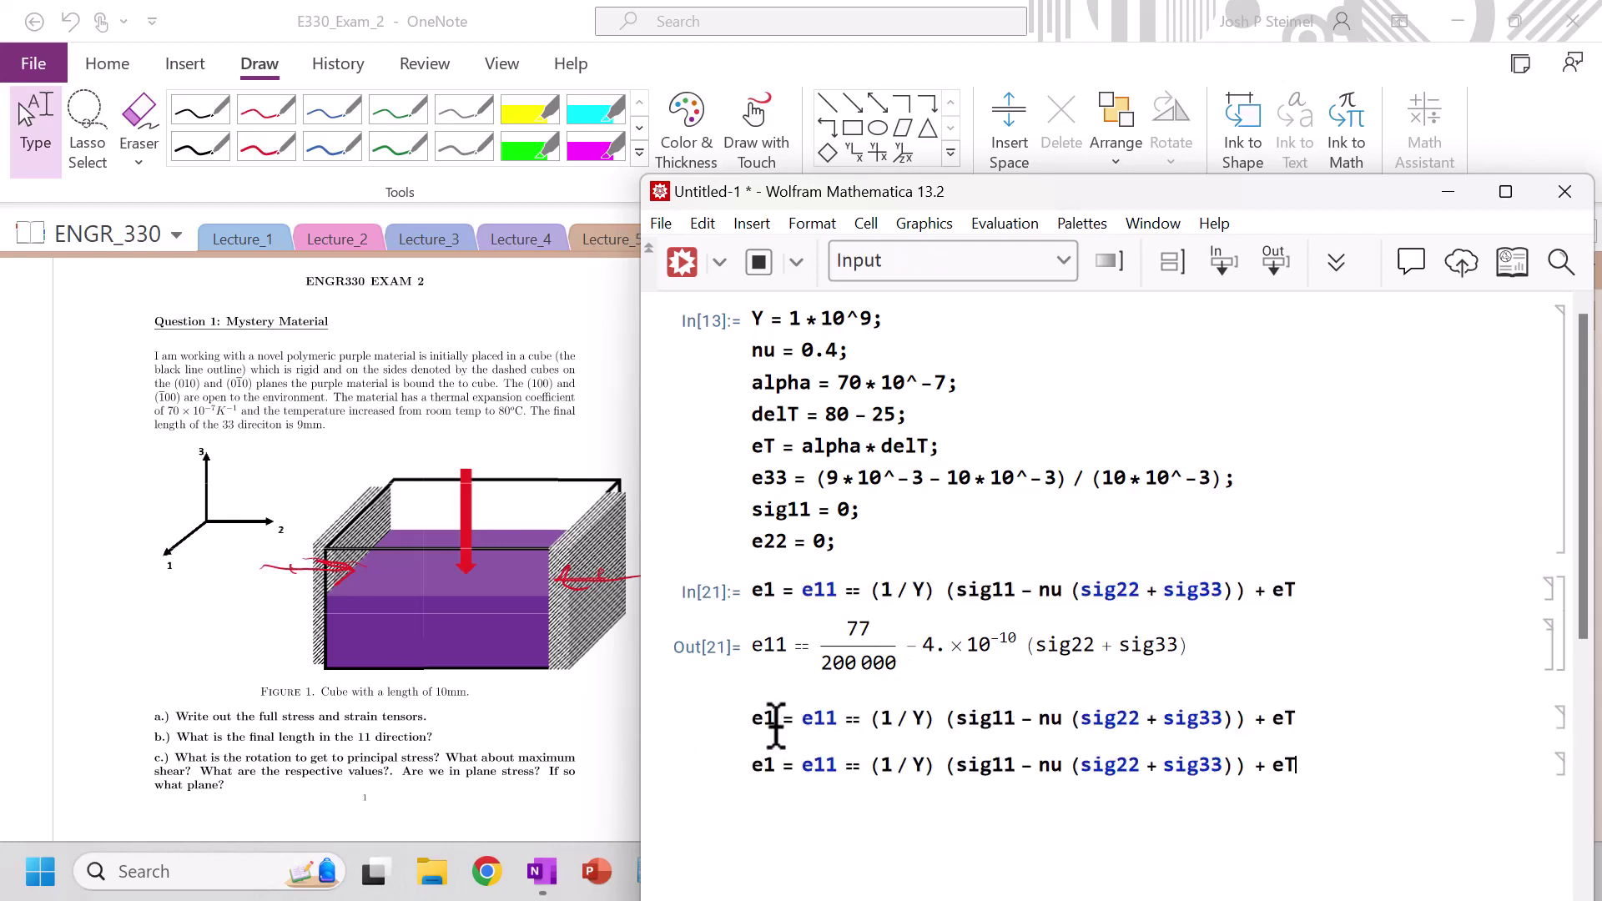
Step: Turn the first copy into e2 with e22 and sig22, swapping the inner term to sig11, and evaluate
{"action": "left_click", "coordinate": [776, 719]}
{"action": "type", "text": "2"}
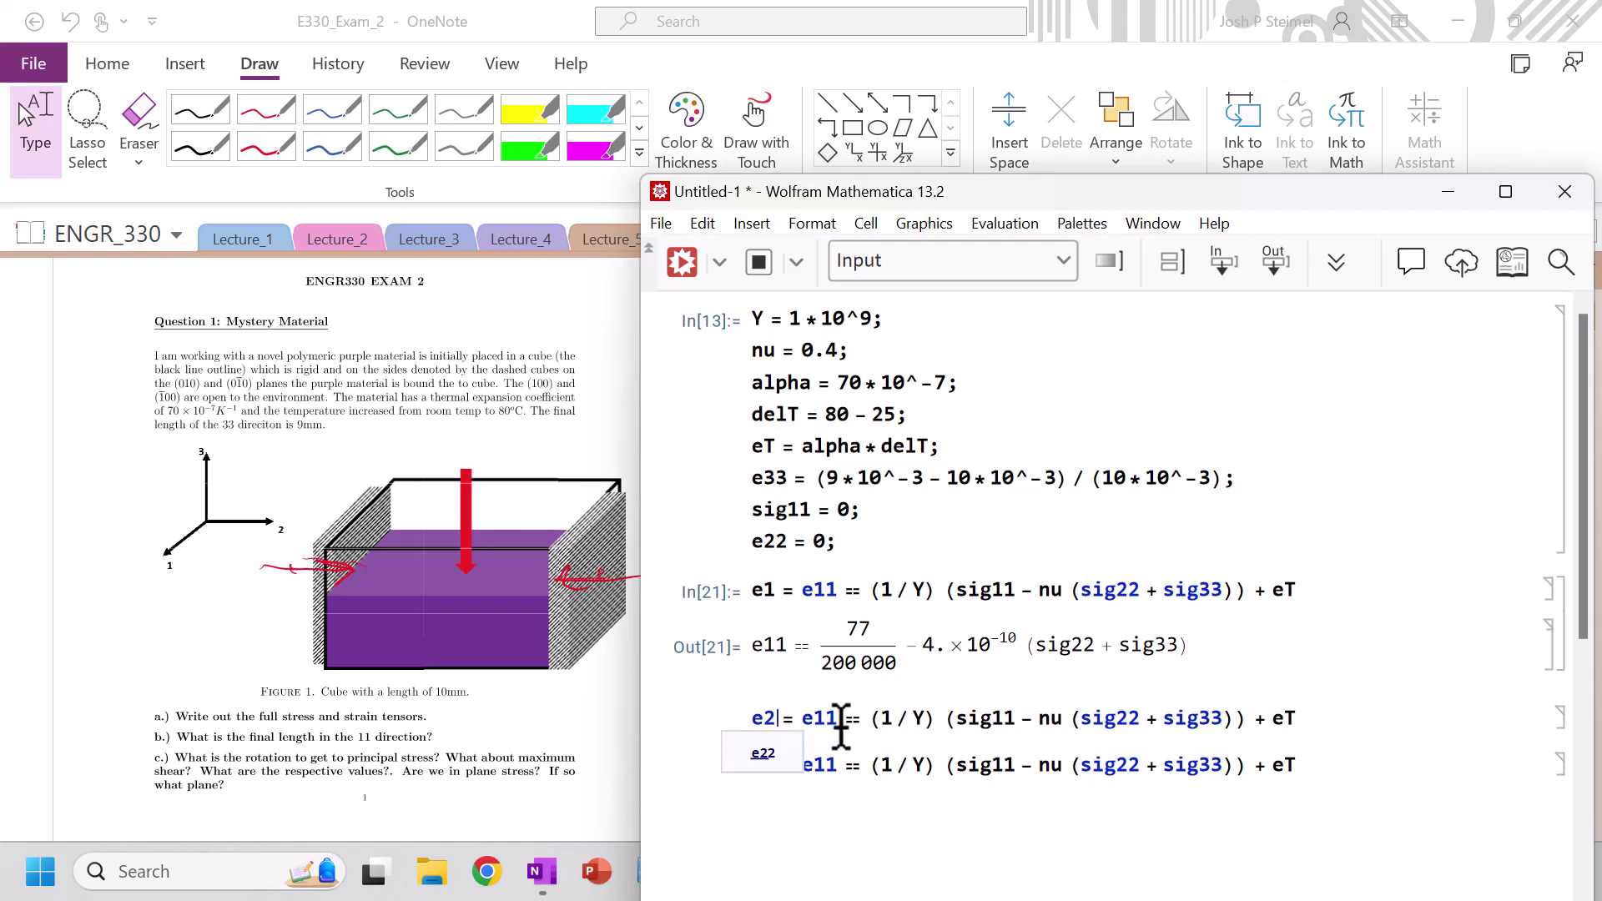
{"action": "left_click", "coordinate": [838, 722]}
{"action": "key", "text": "BackSpace"}
{"action": "key", "text": "BackSpace"}
{"action": "type", "text": "22"}
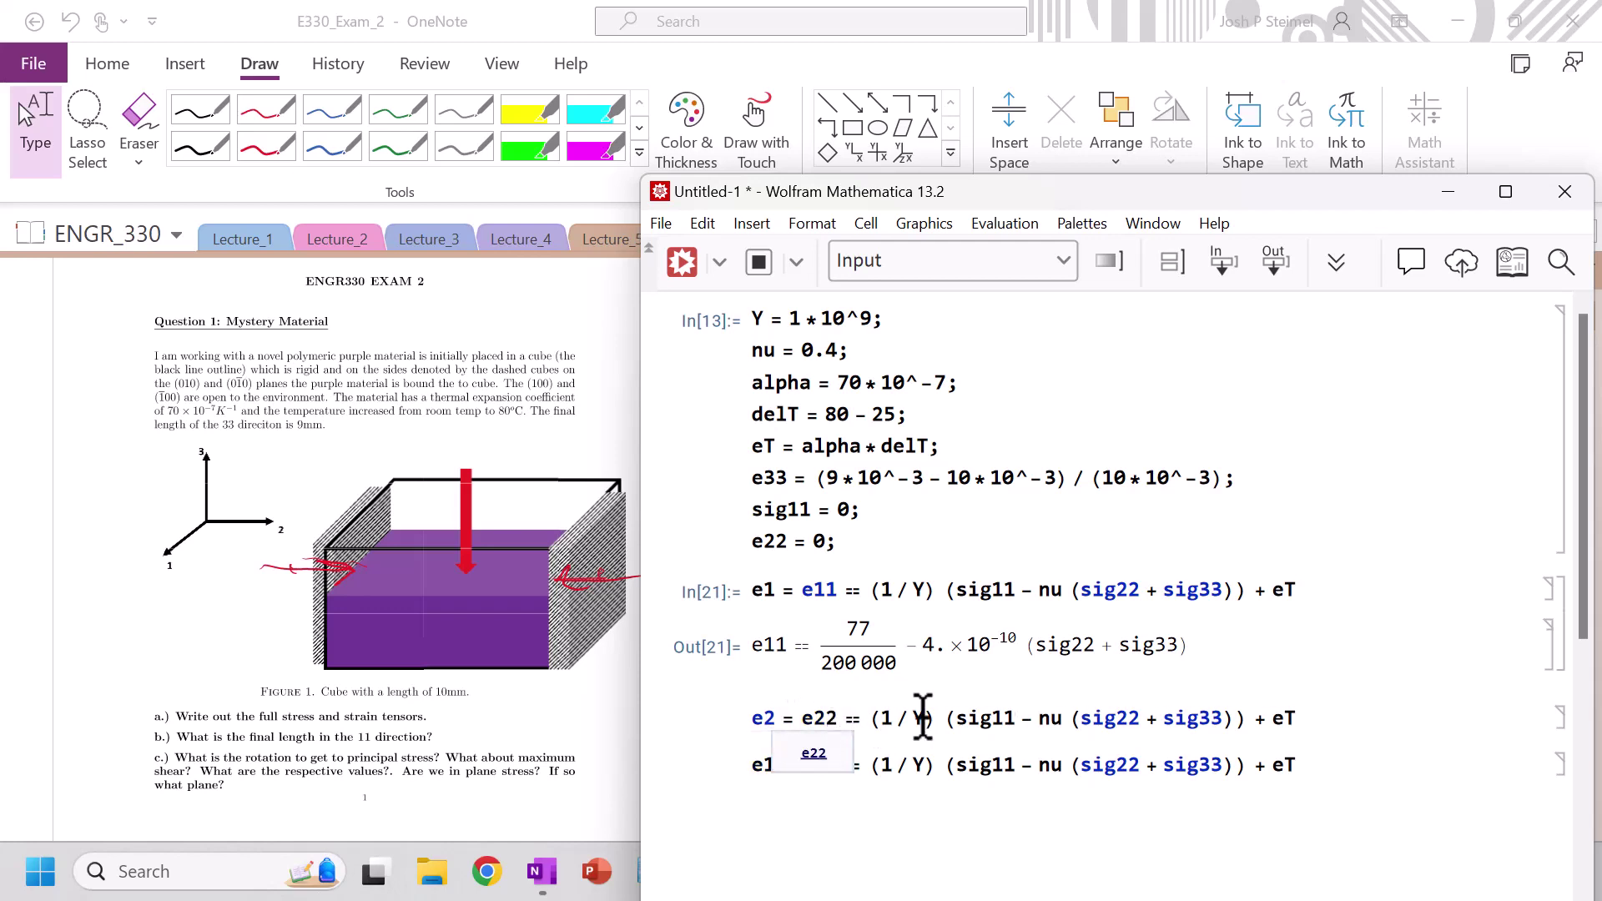
{"action": "left_click", "coordinate": [1019, 722]}
{"action": "key", "text": "BackSpace"}
{"action": "key", "text": "BackSpace"}
{"action": "type", "text": "22"}
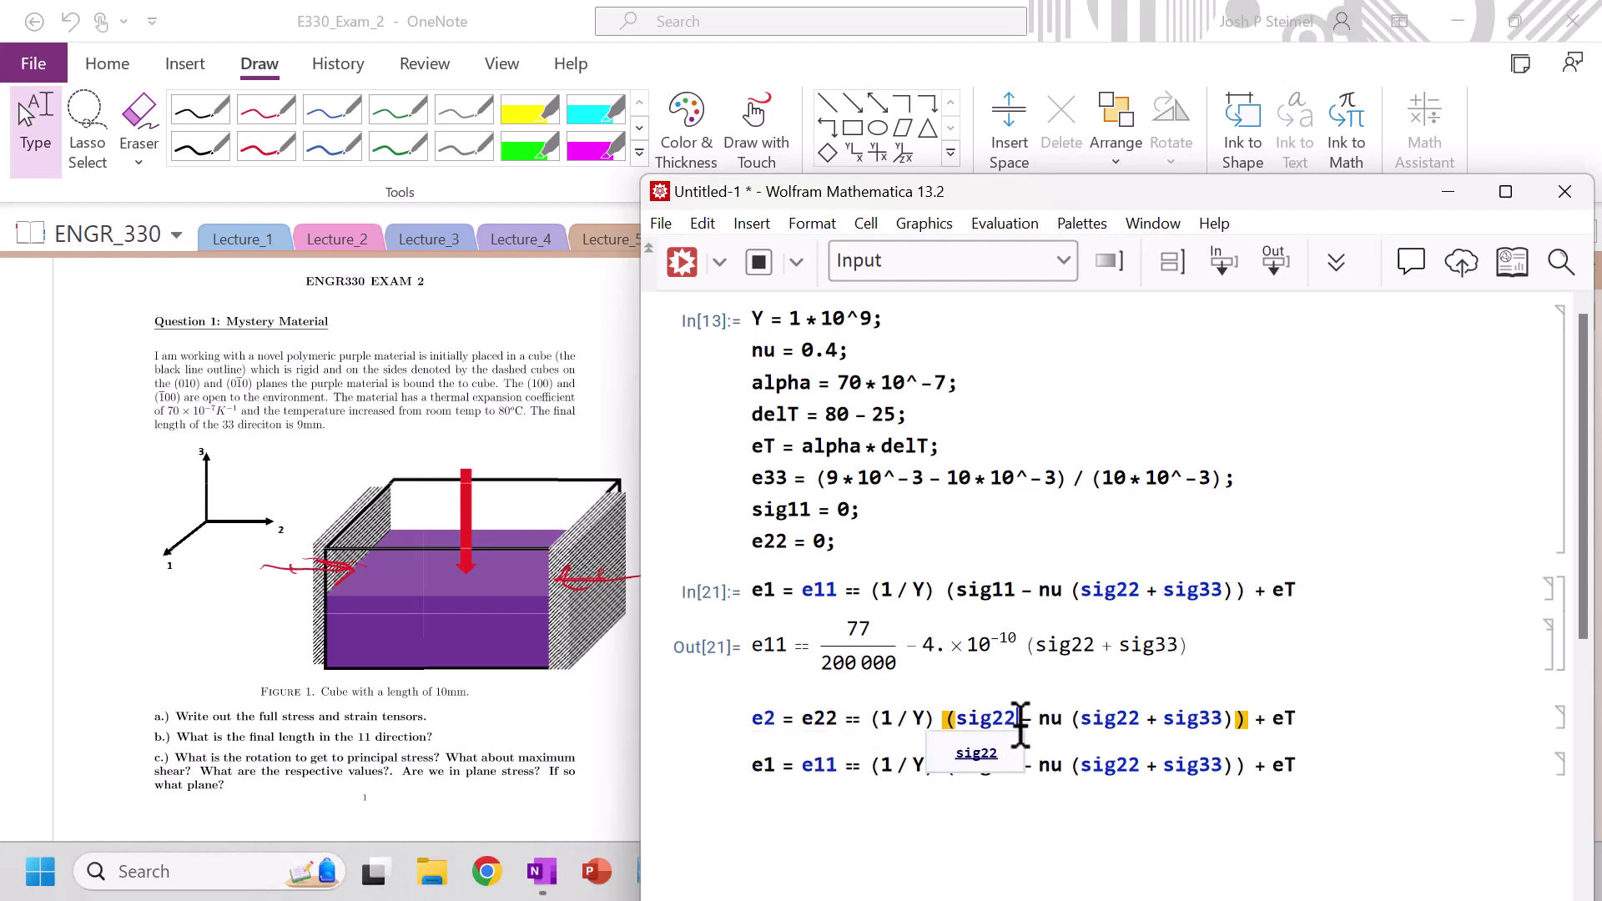
{"action": "left_click", "coordinate": [1139, 723]}
{"action": "key", "text": "BackSpace"}
{"action": "key", "text": "BackSpace"}
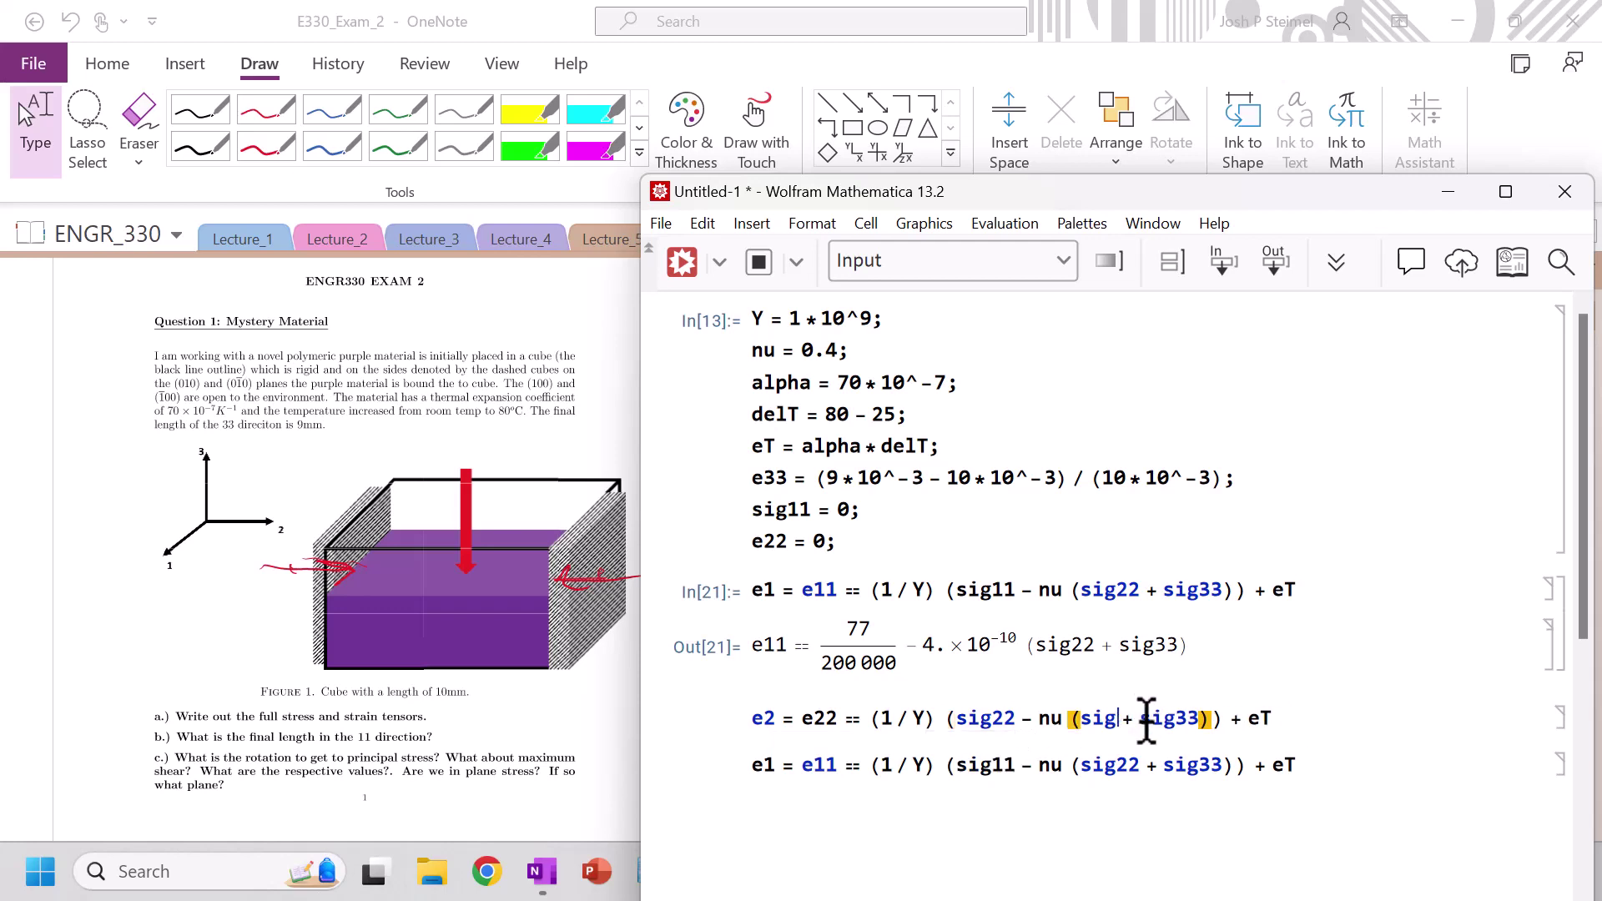
{"action": "type", "text": "11"}
{"action": "key", "text": "shift+Return"}
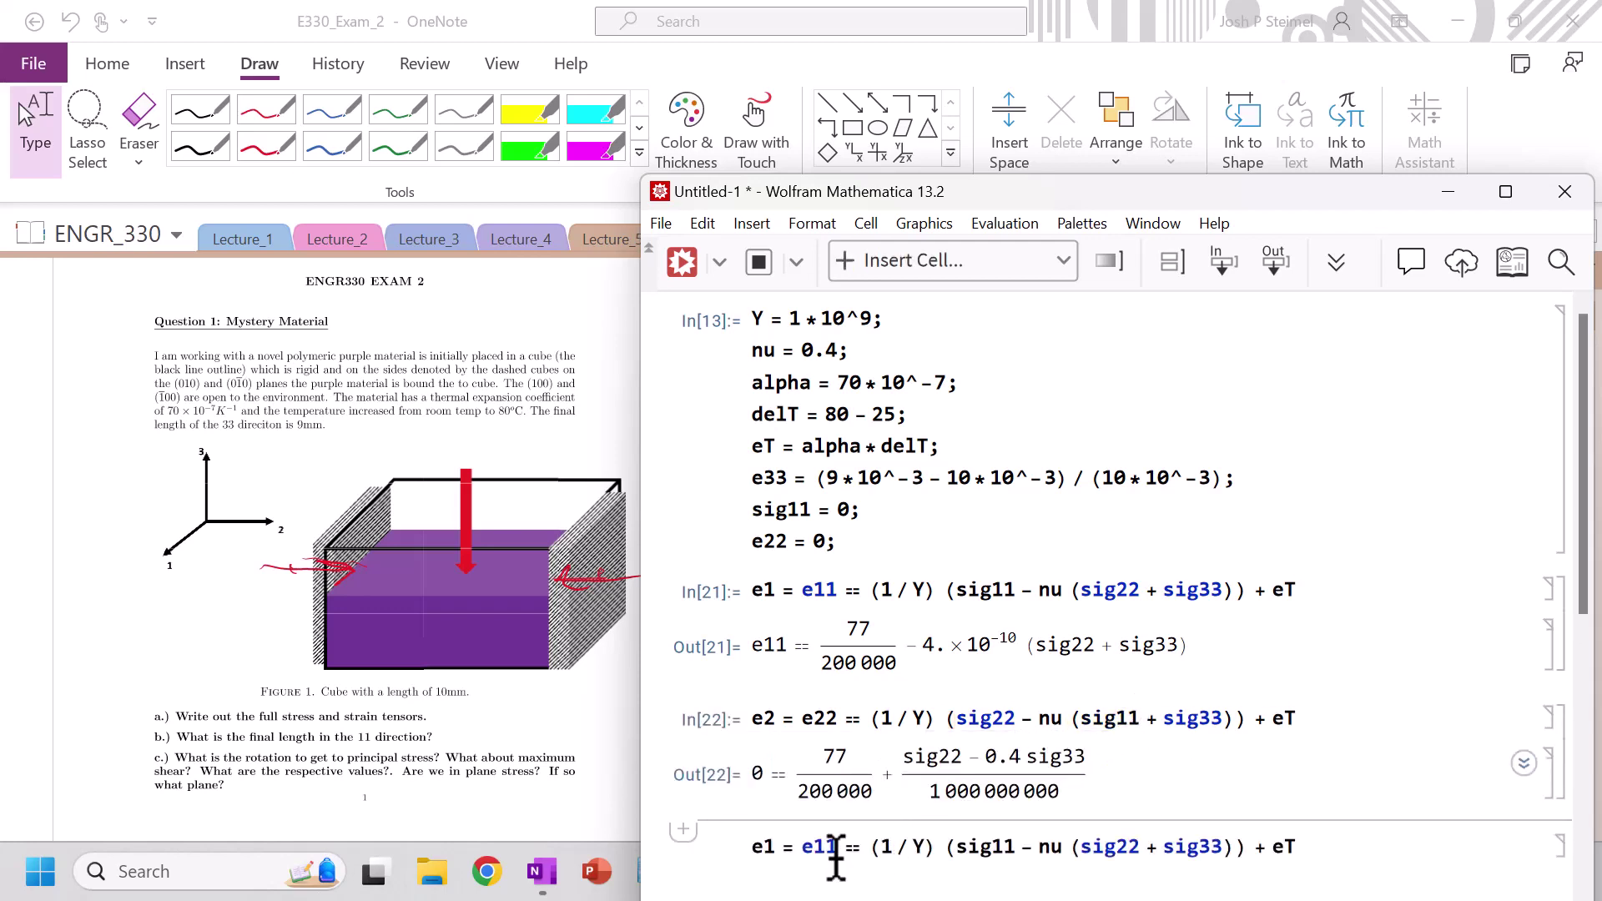
Step: Turn the second copy into the e33 equation with sig33, swapping the inner term to sig11, and evaluate
{"action": "left_click", "coordinate": [835, 851]}
{"action": "key", "text": "BackSpace"}
{"action": "key", "text": "BackSpace"}
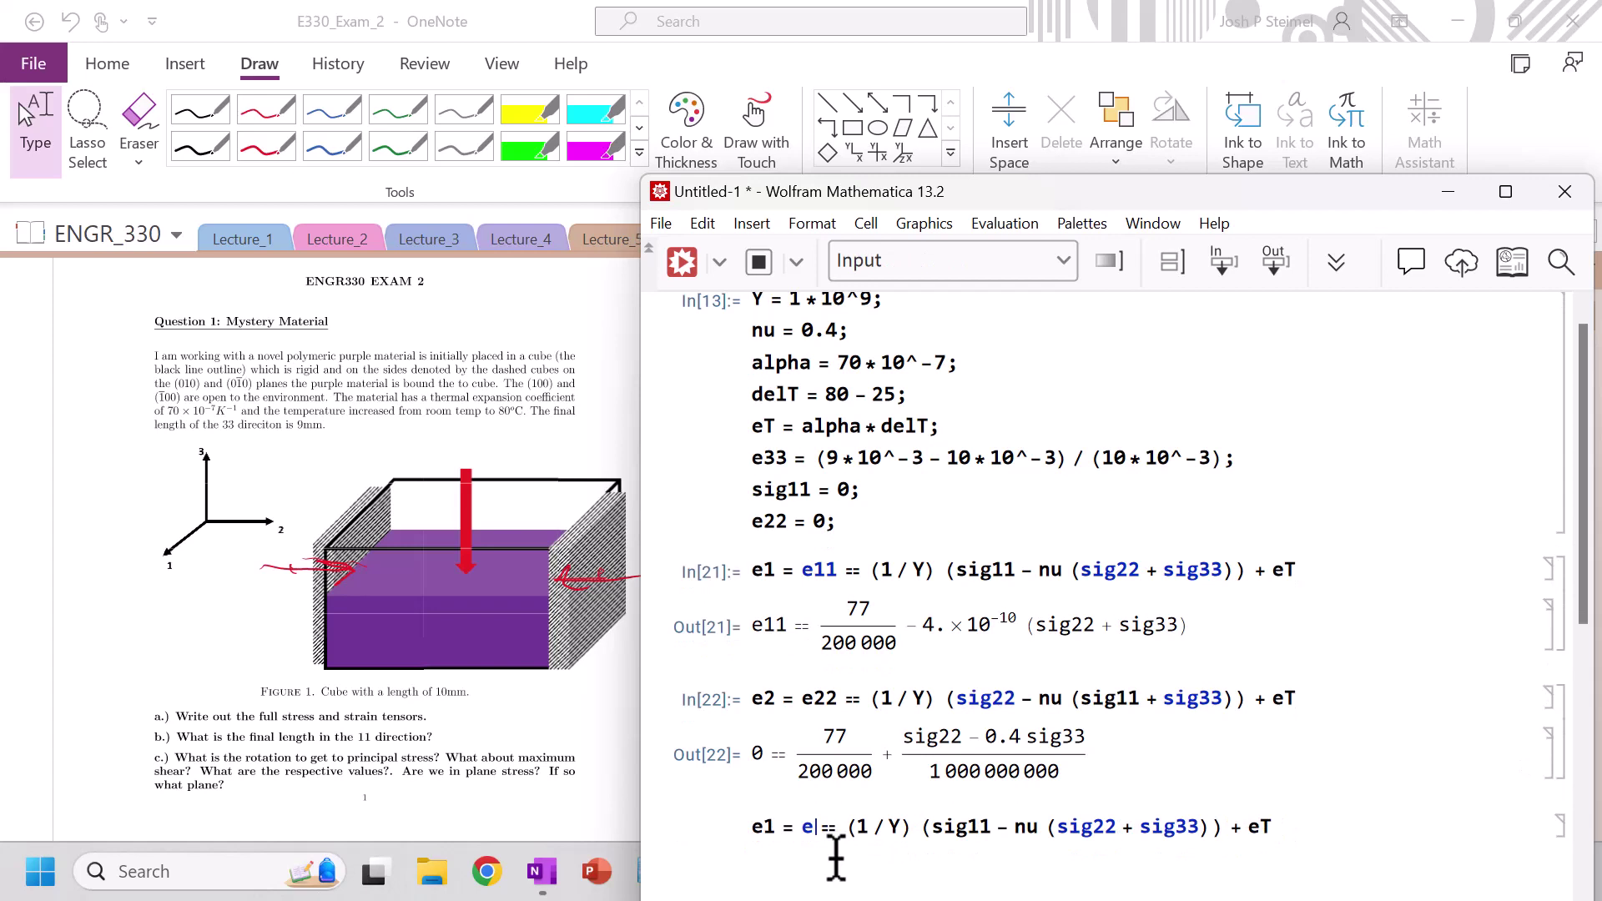
{"action": "type", "text": "33"}
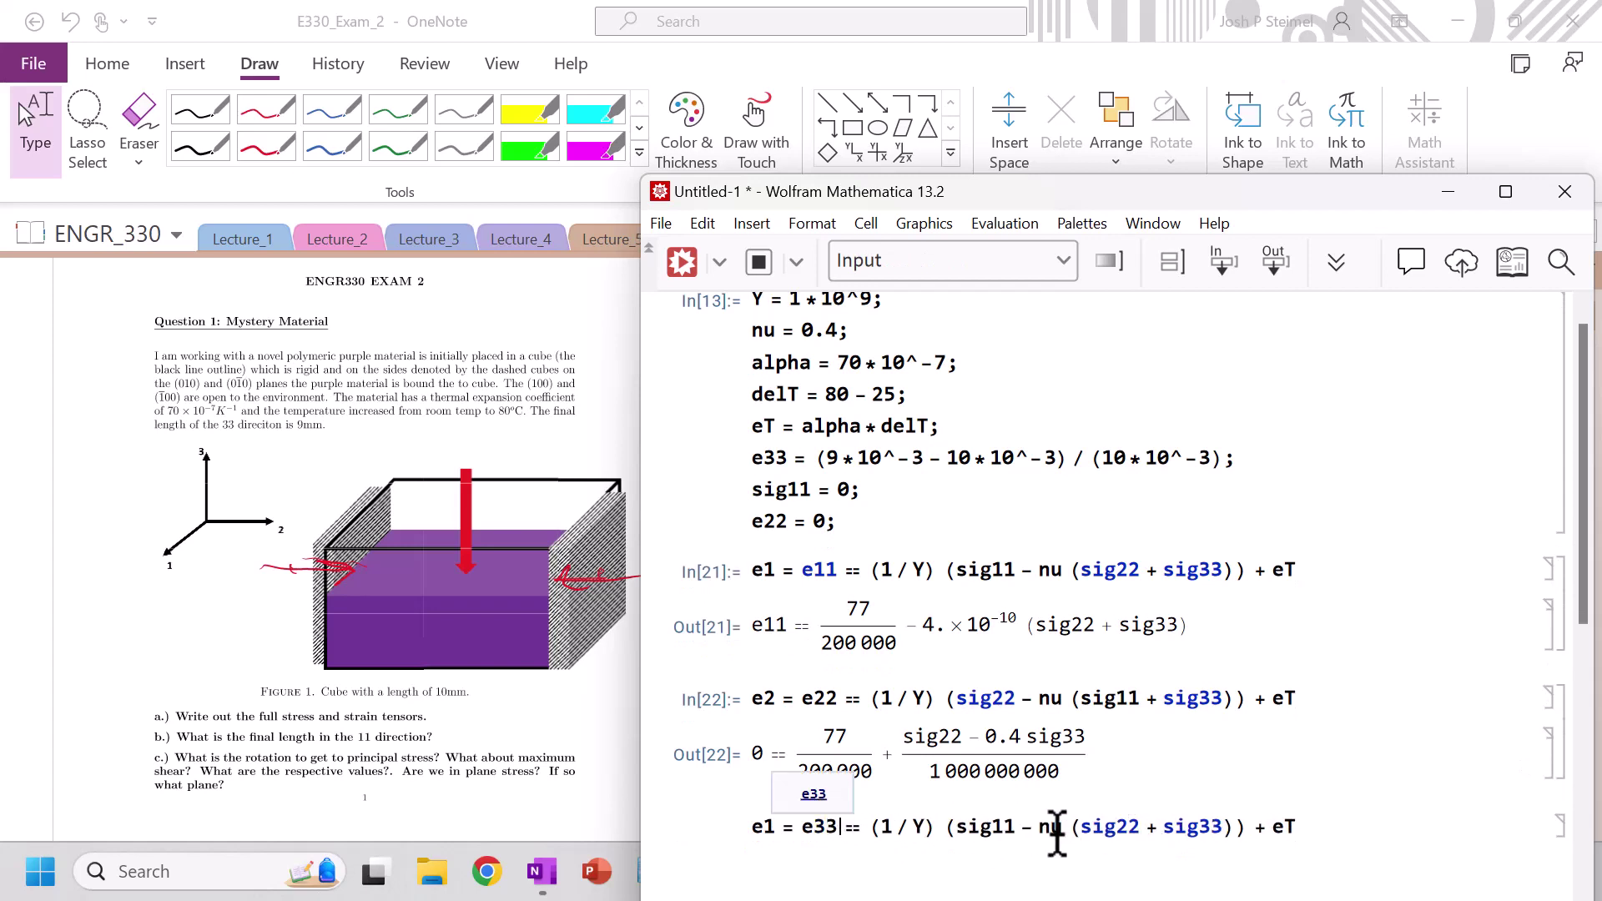
{"action": "left_click", "coordinate": [1012, 828]}
{"action": "key", "text": "BackSpace"}
{"action": "key", "text": "BackSpace"}
{"action": "type", "text": "33"}
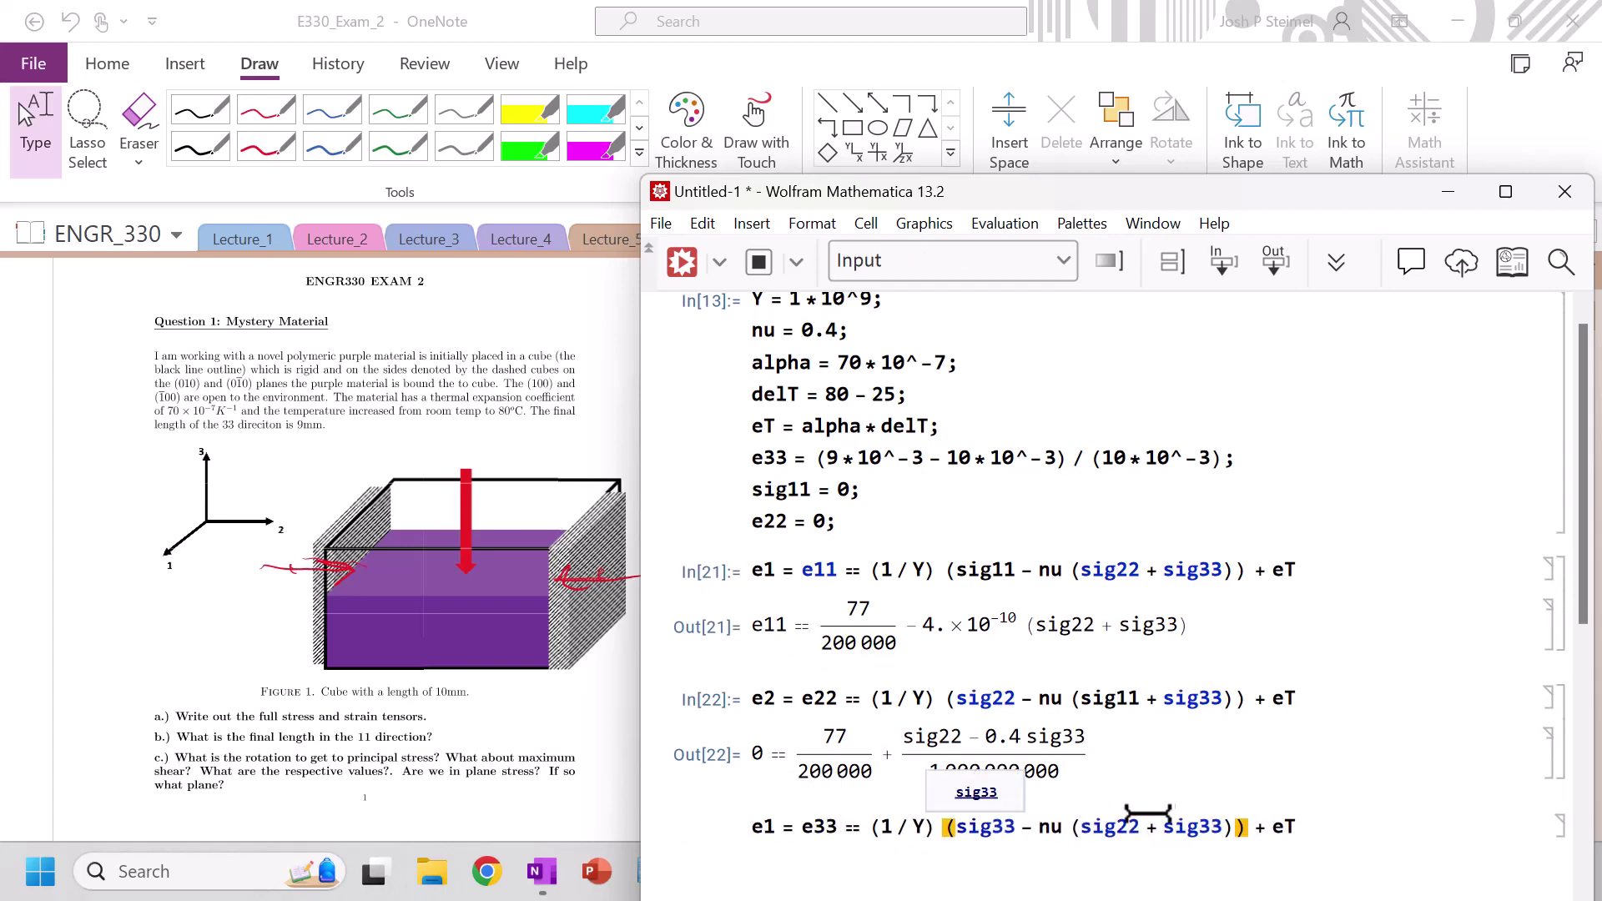
{"action": "left_click", "coordinate": [1225, 827]}
{"action": "key", "text": "BackSpace"}
{"action": "key", "text": "BackSpace"}
{"action": "type", "text": "11"}
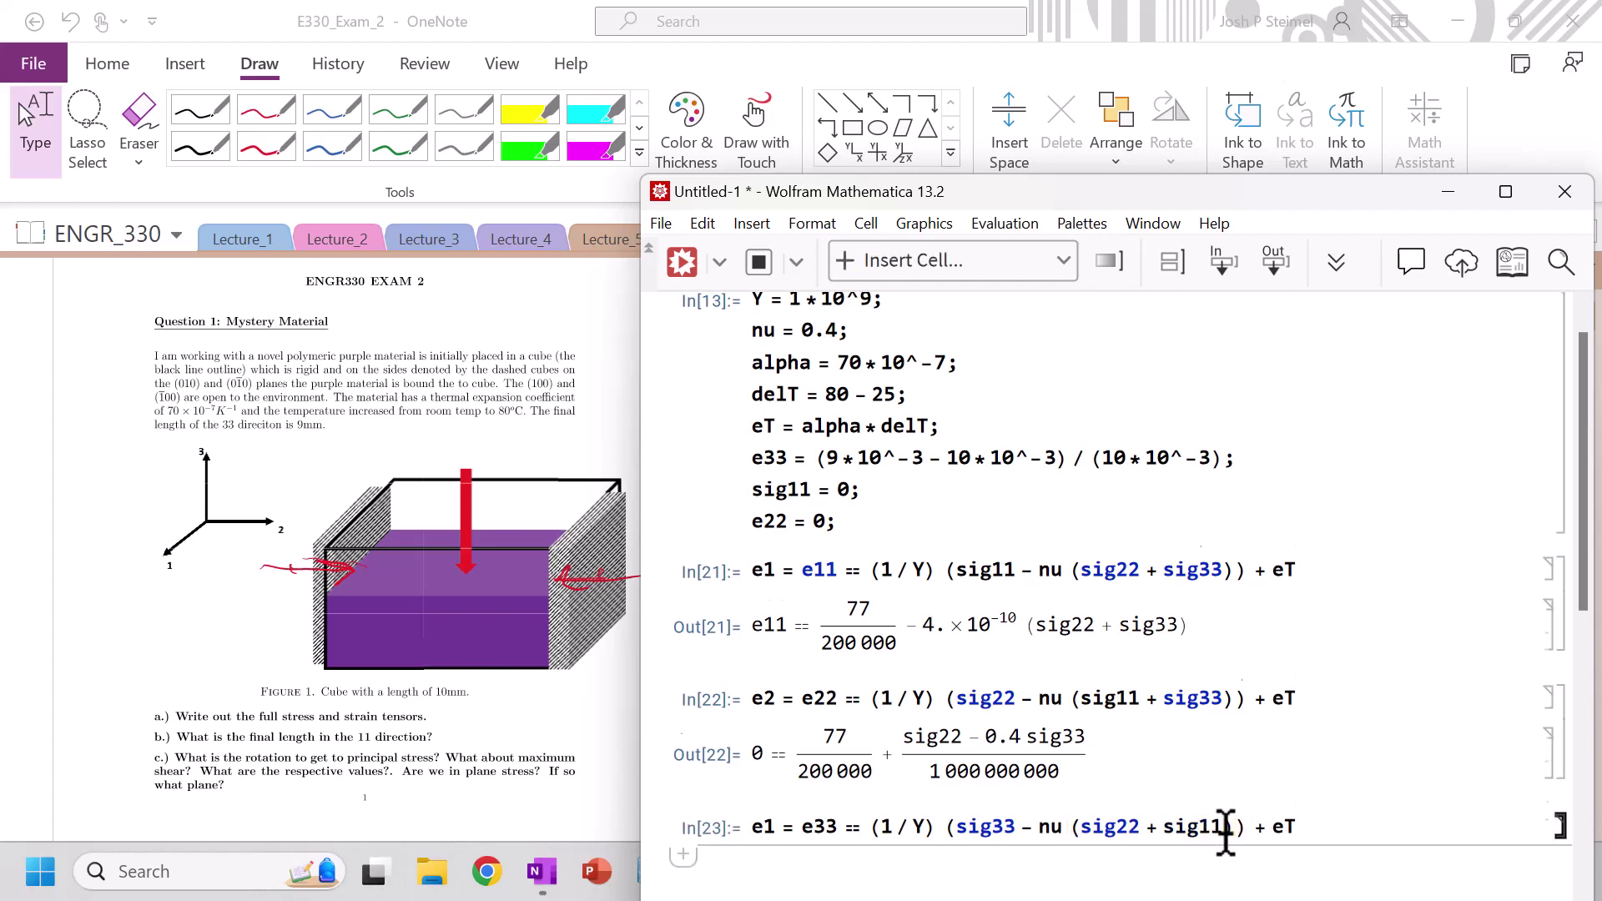
{"action": "key", "text": "shift+Return"}
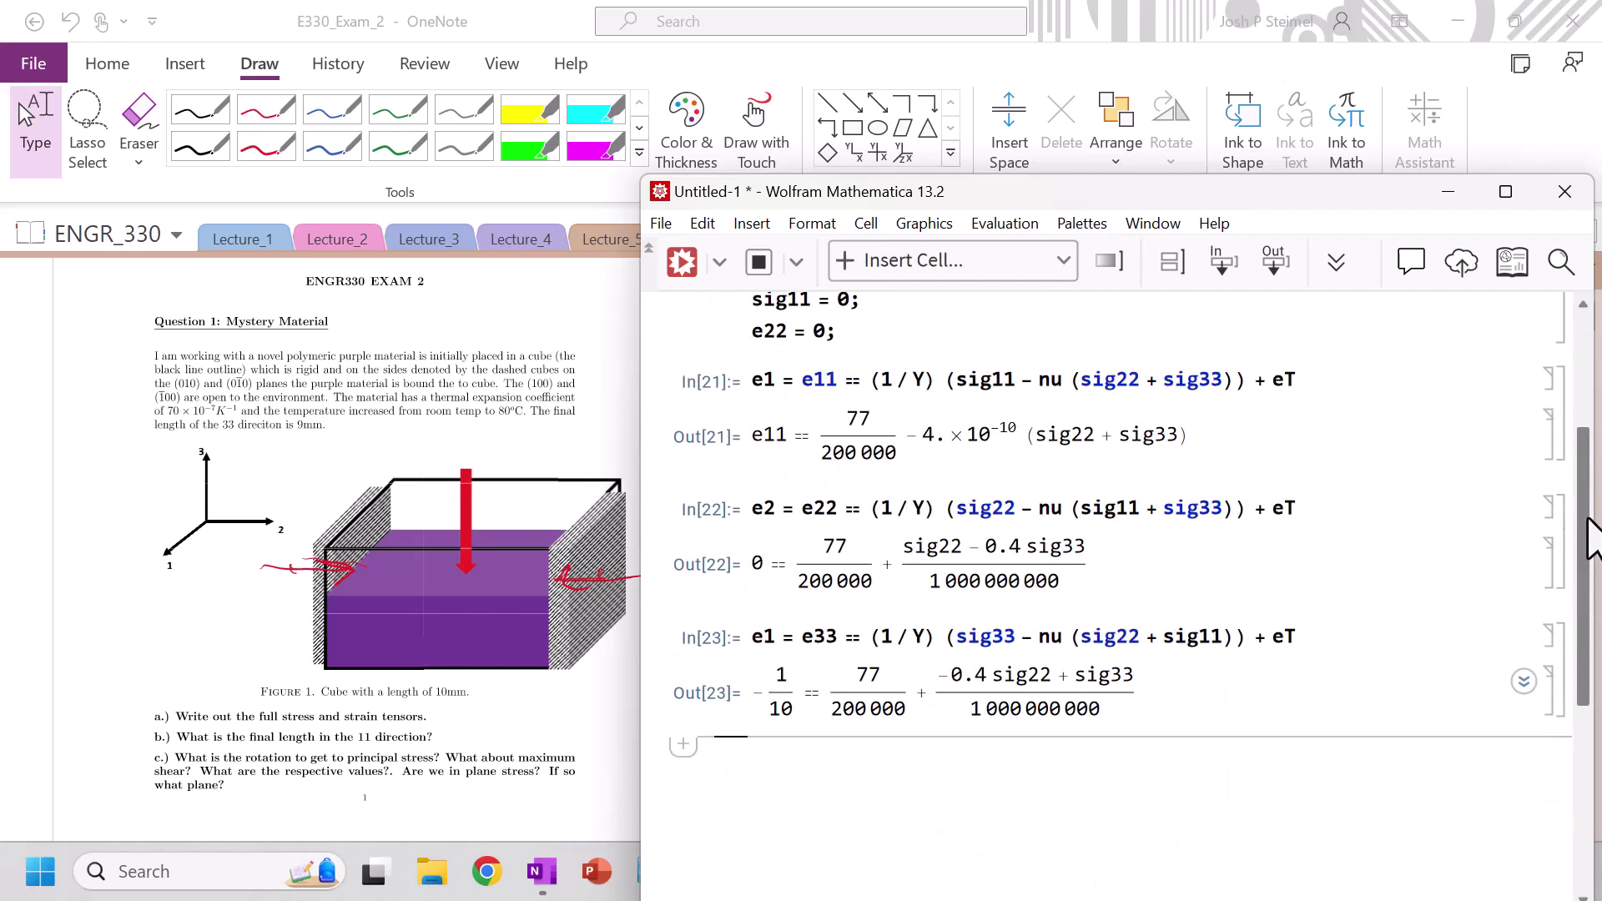
Step: Add and run Solve[{e1, e2, e3}] below the strain equations
{"action": "scroll", "coordinate": [1589, 542], "scroll_direction": "down", "scroll_amount": 1}
{"action": "type", "text": "S"}
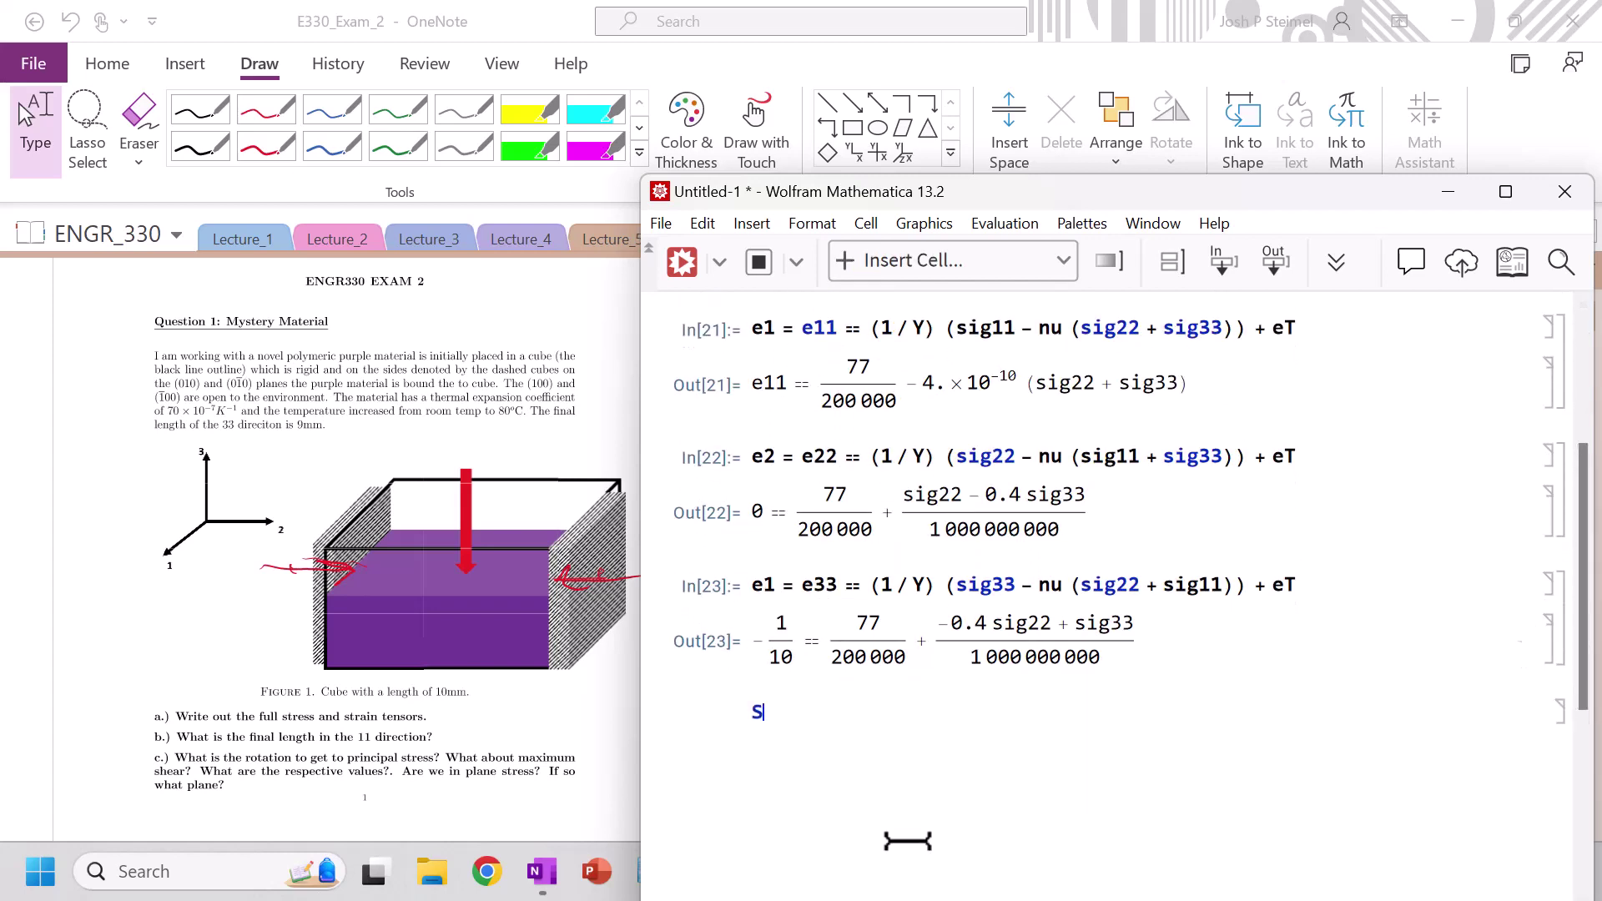
{"action": "type", "text": "olve[{e1, e"}
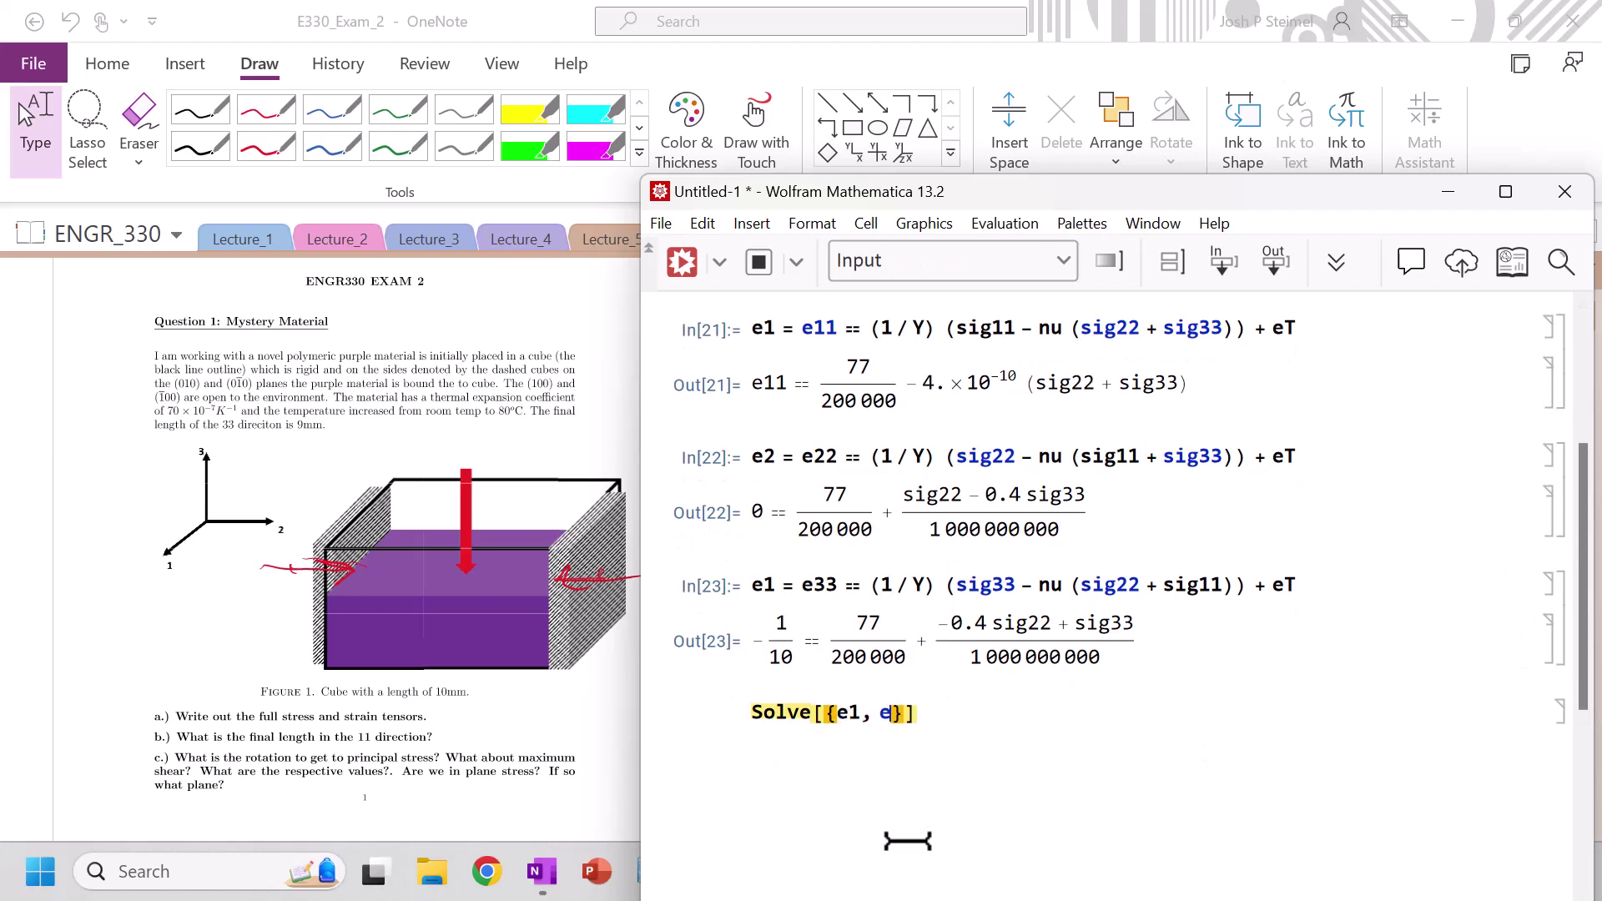
{"action": "type", "text": "2, e3"}
{"action": "key", "text": "BackSpace"}
{"action": "key", "text": "BackSpace"}
{"action": "key", "text": "BackSpace"}
{"action": "type", "text": "e3"}
{"action": "key", "text": "shift+Return"}
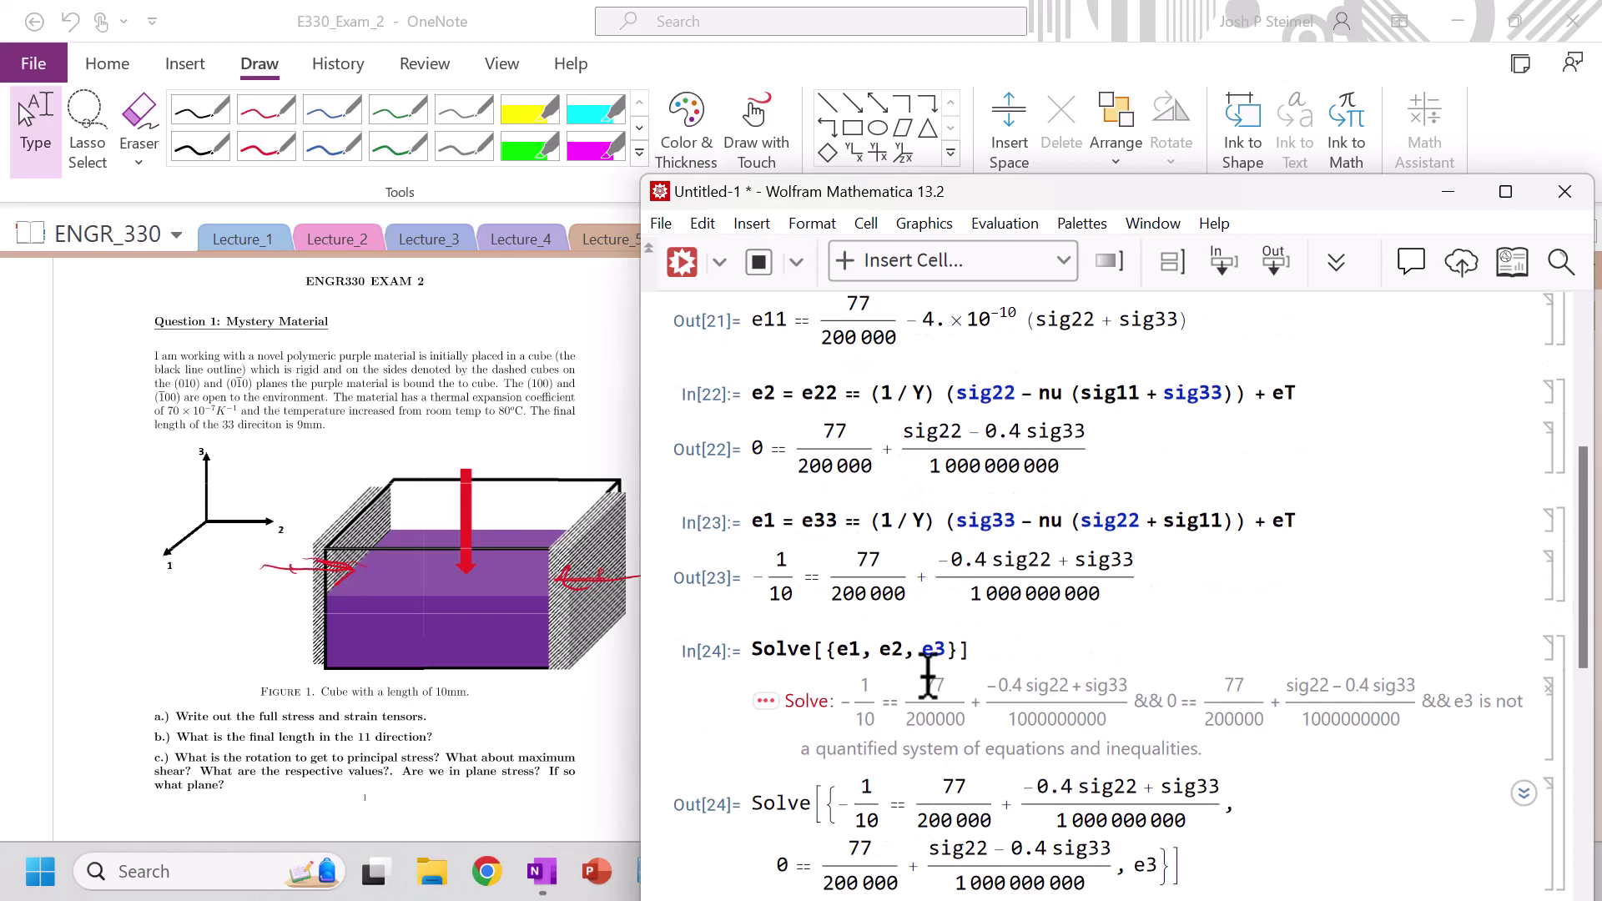
Step: Rename the third equation's label from e1 to e3 and re-evaluate it
{"action": "left_click", "coordinate": [781, 519]}
{"action": "key", "text": "BackSpace"}
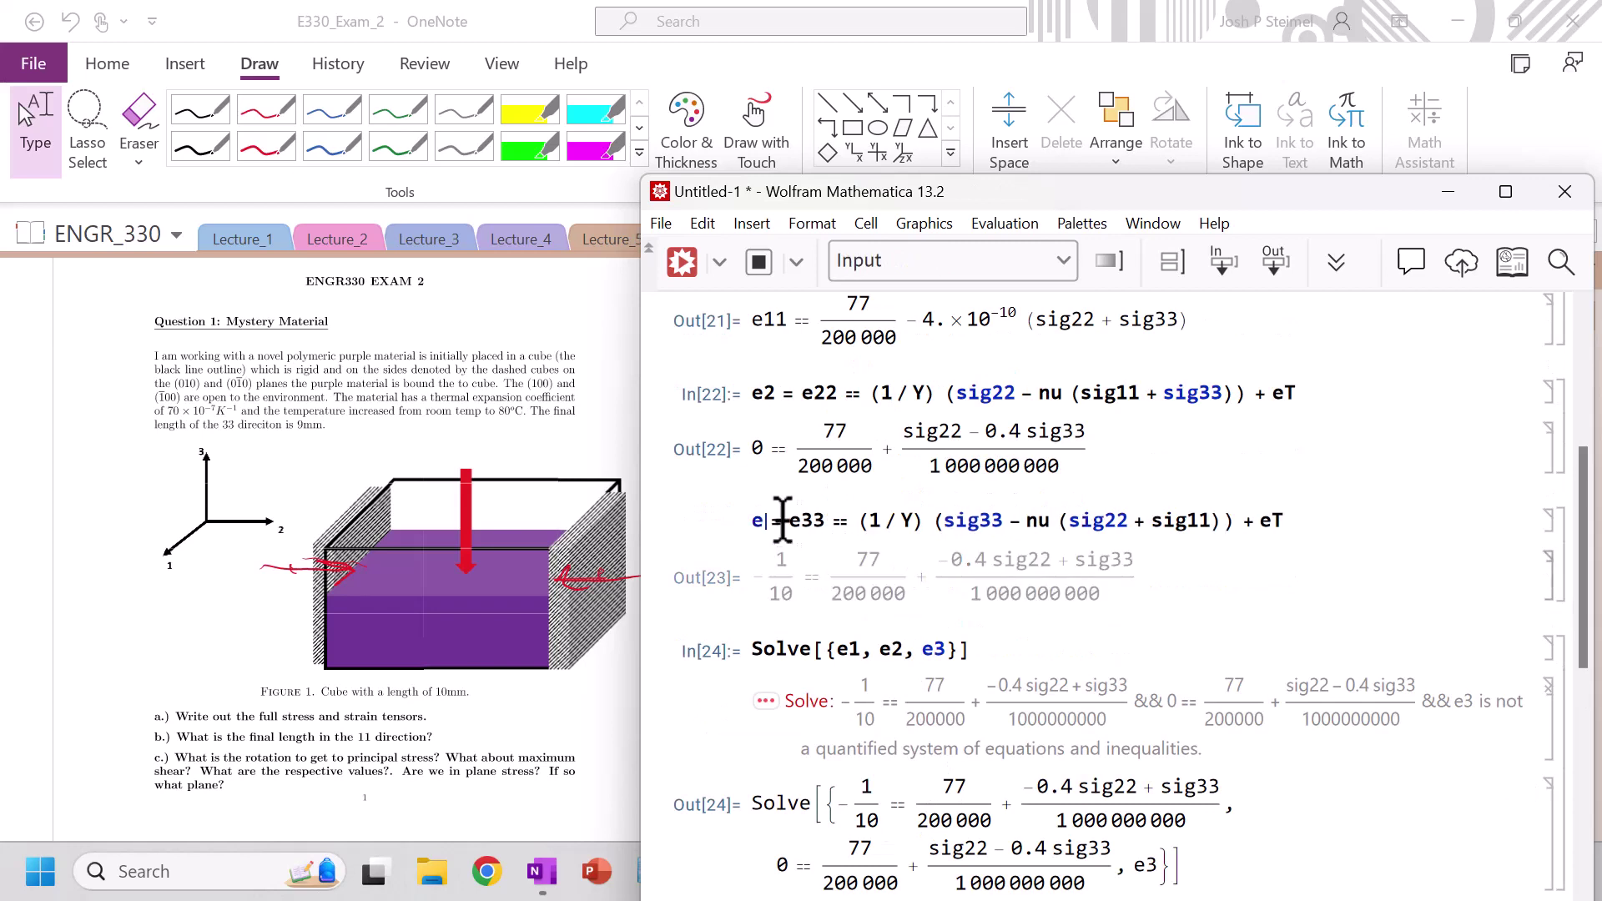
{"action": "type", "text": "3"}
{"action": "key", "text": "shift+Return"}
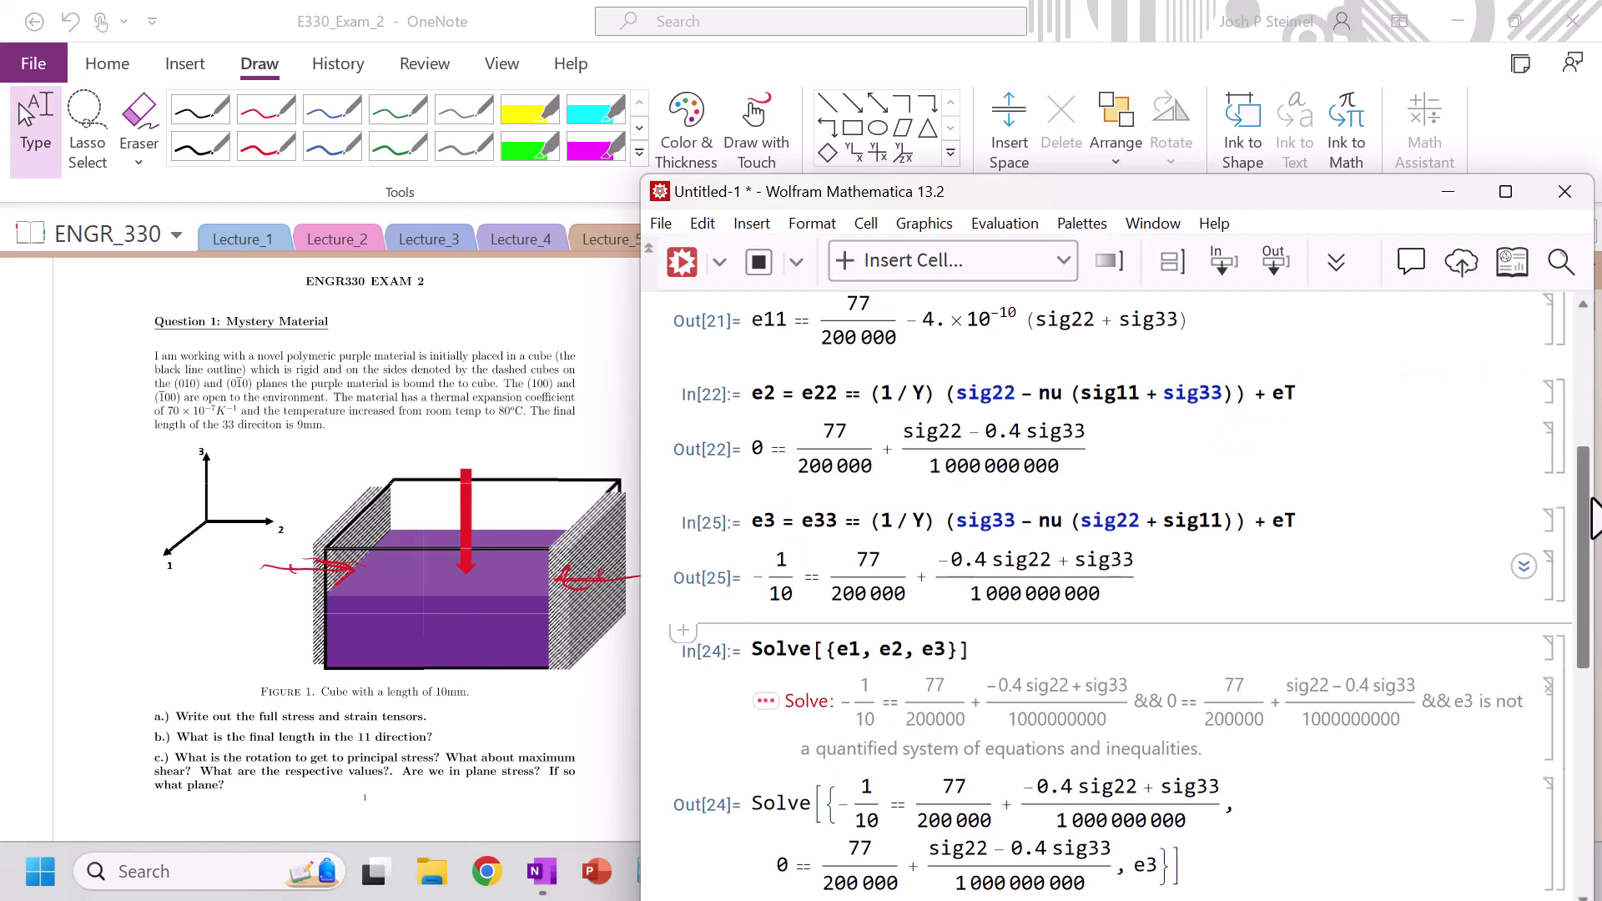
Step: Re-run e1, e2, e3 and Solve, getting e11 → 0.067565, sig22 → -4.82607×10^7, sig33 → -1.19689×10^8
{"action": "scroll", "coordinate": [1593, 517], "scroll_direction": "up", "scroll_amount": 3}
{"action": "left_click", "coordinate": [1177, 407]}
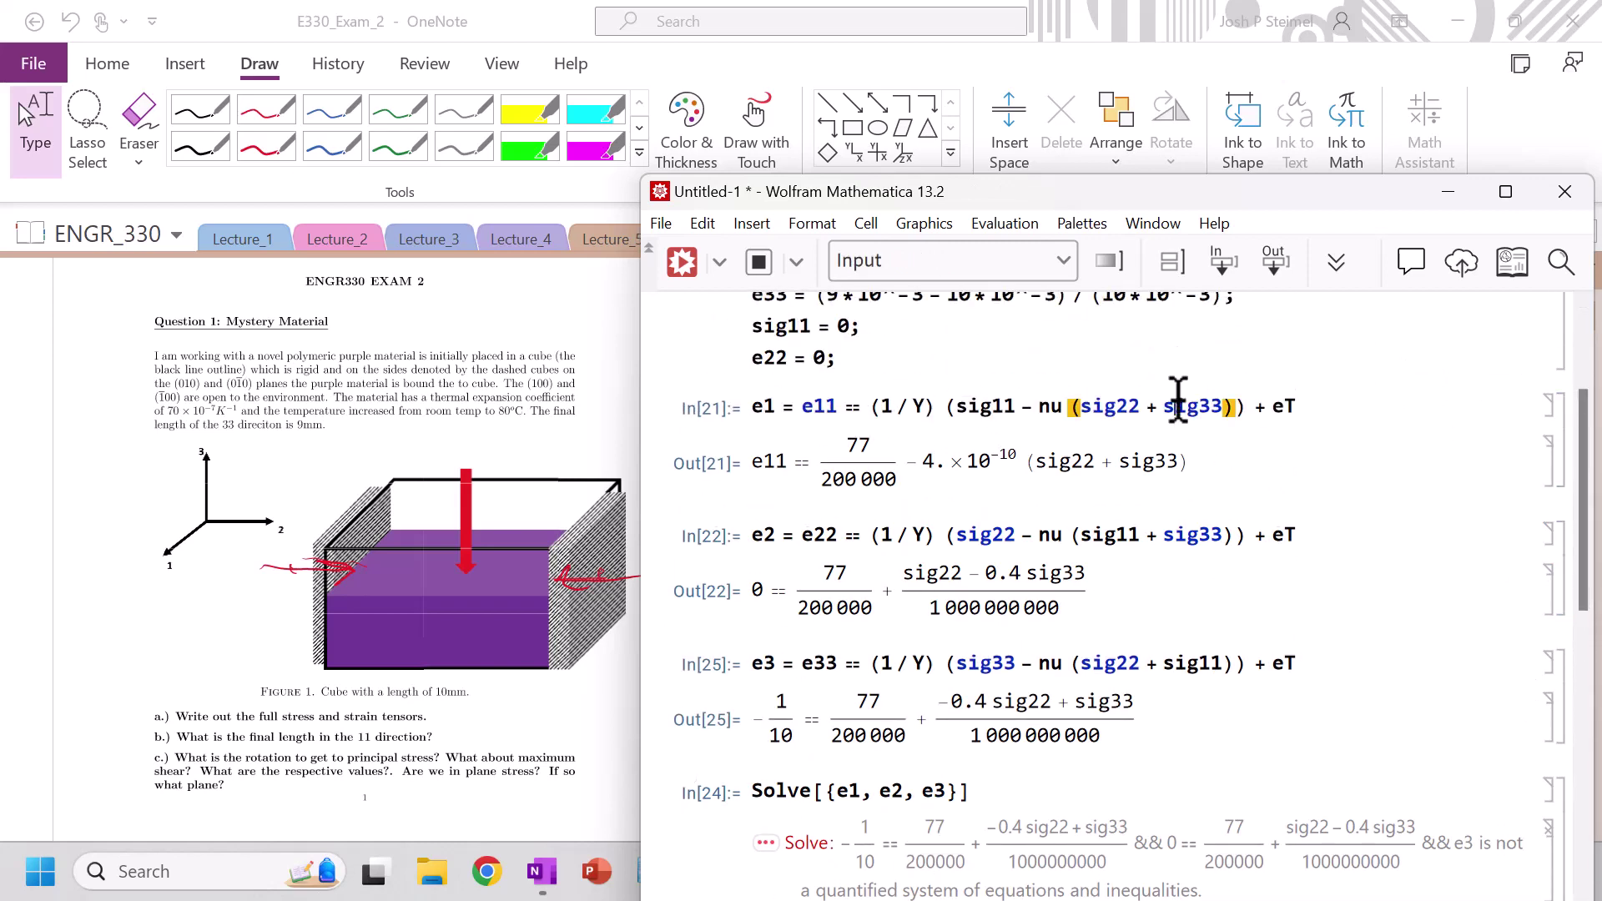
{"action": "key", "text": "shift+Return"}
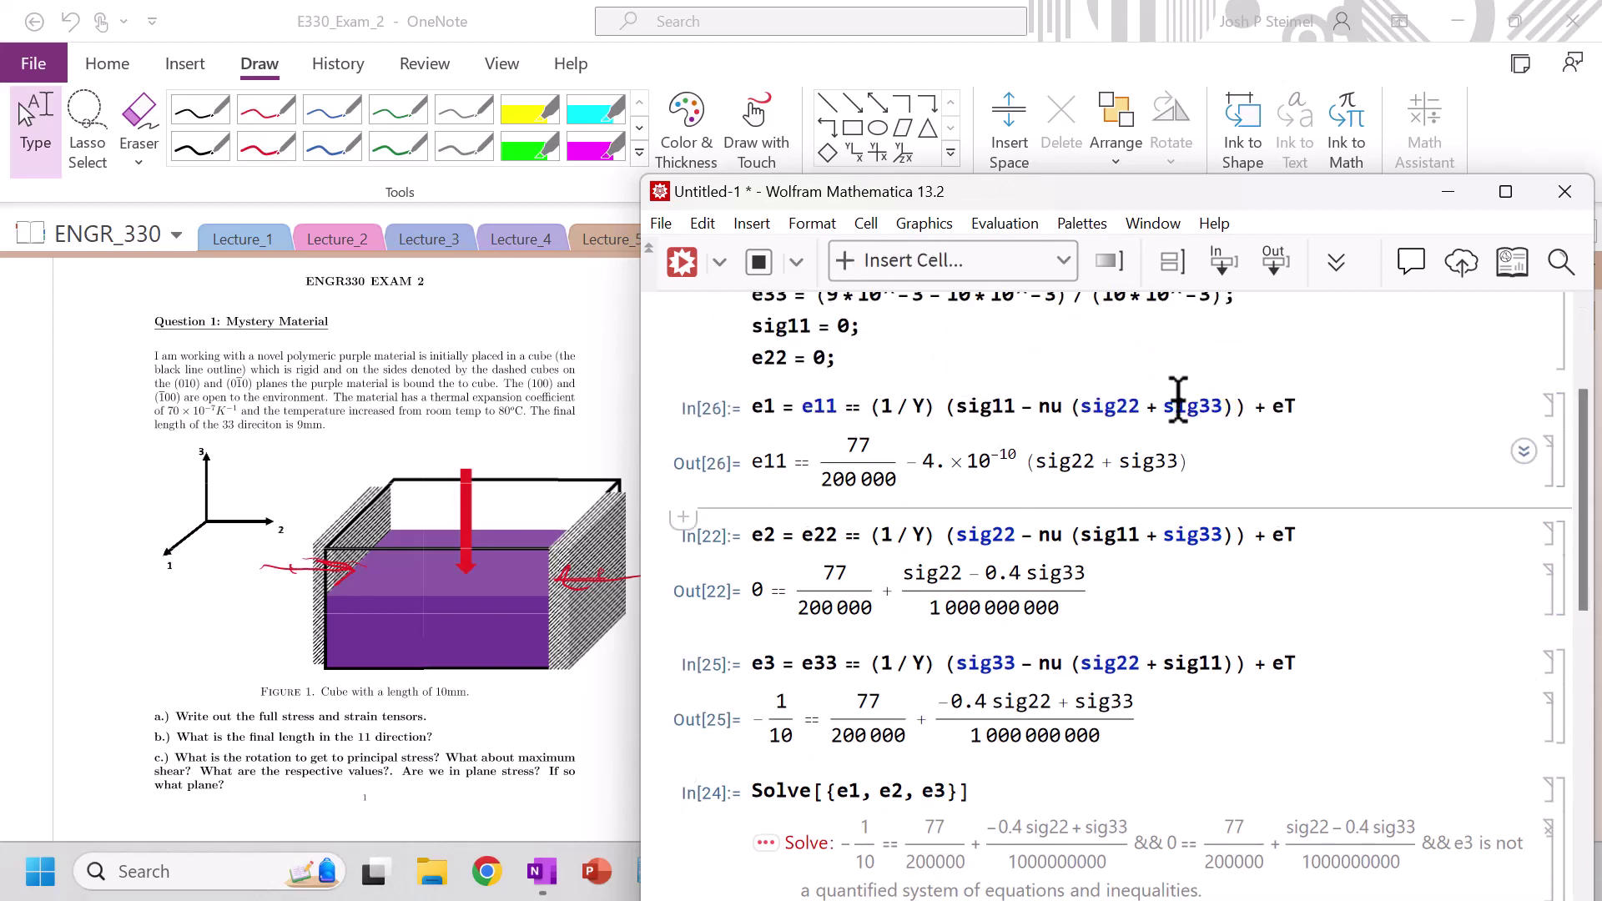
{"action": "left_click", "coordinate": [1079, 524]}
{"action": "key", "text": "shift+Return"}
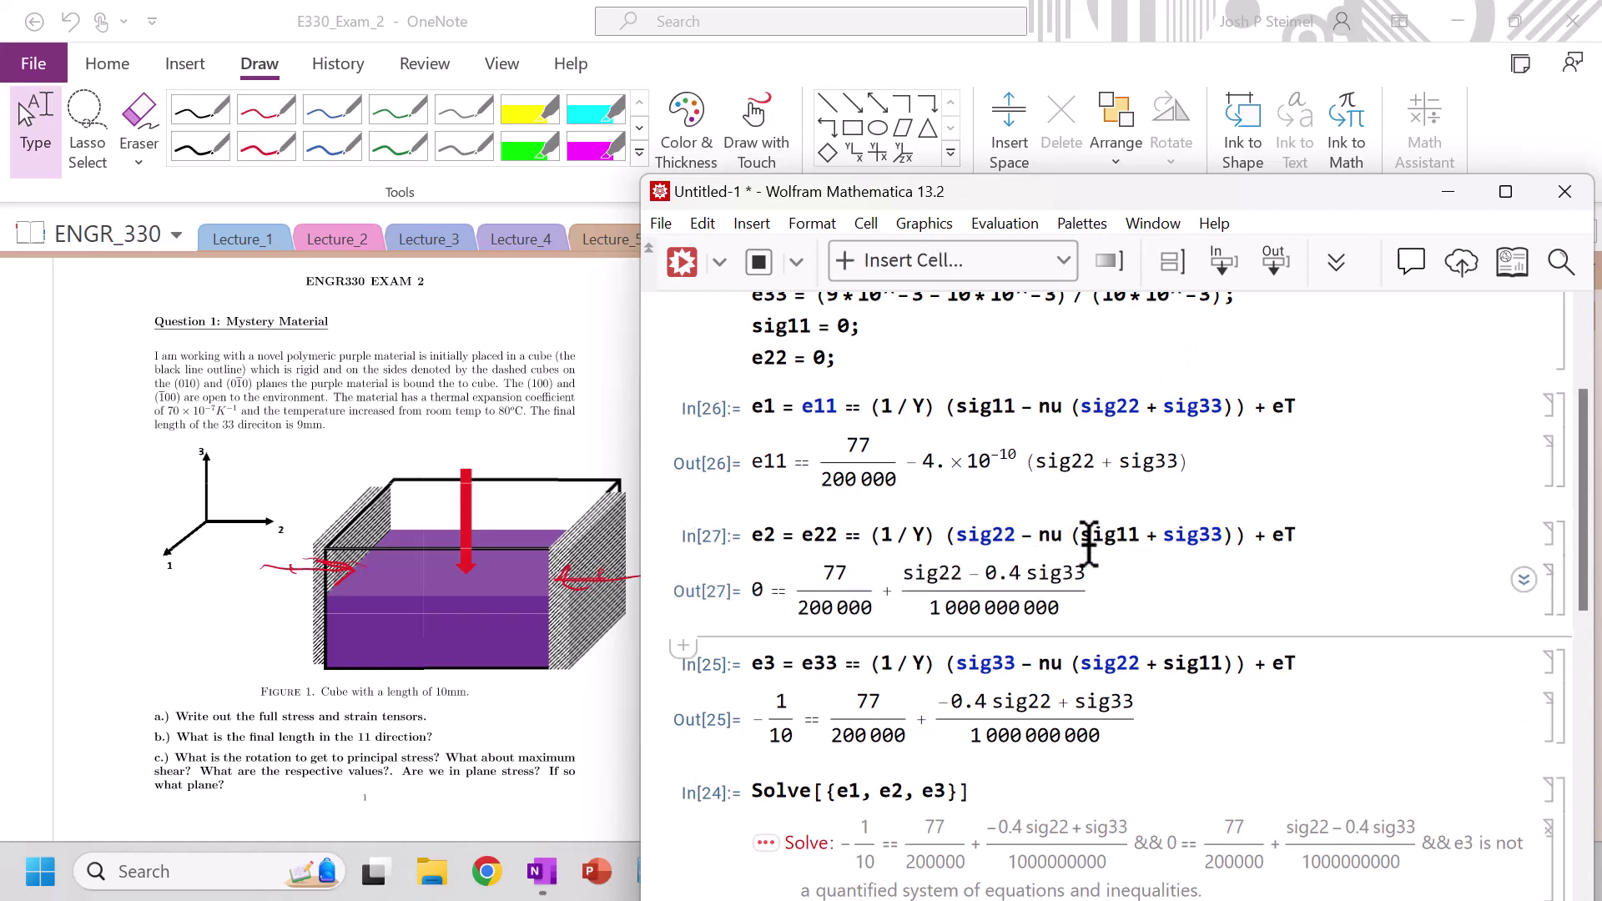
{"action": "left_click", "coordinate": [1048, 660]}
{"action": "key", "text": "shift+Return"}
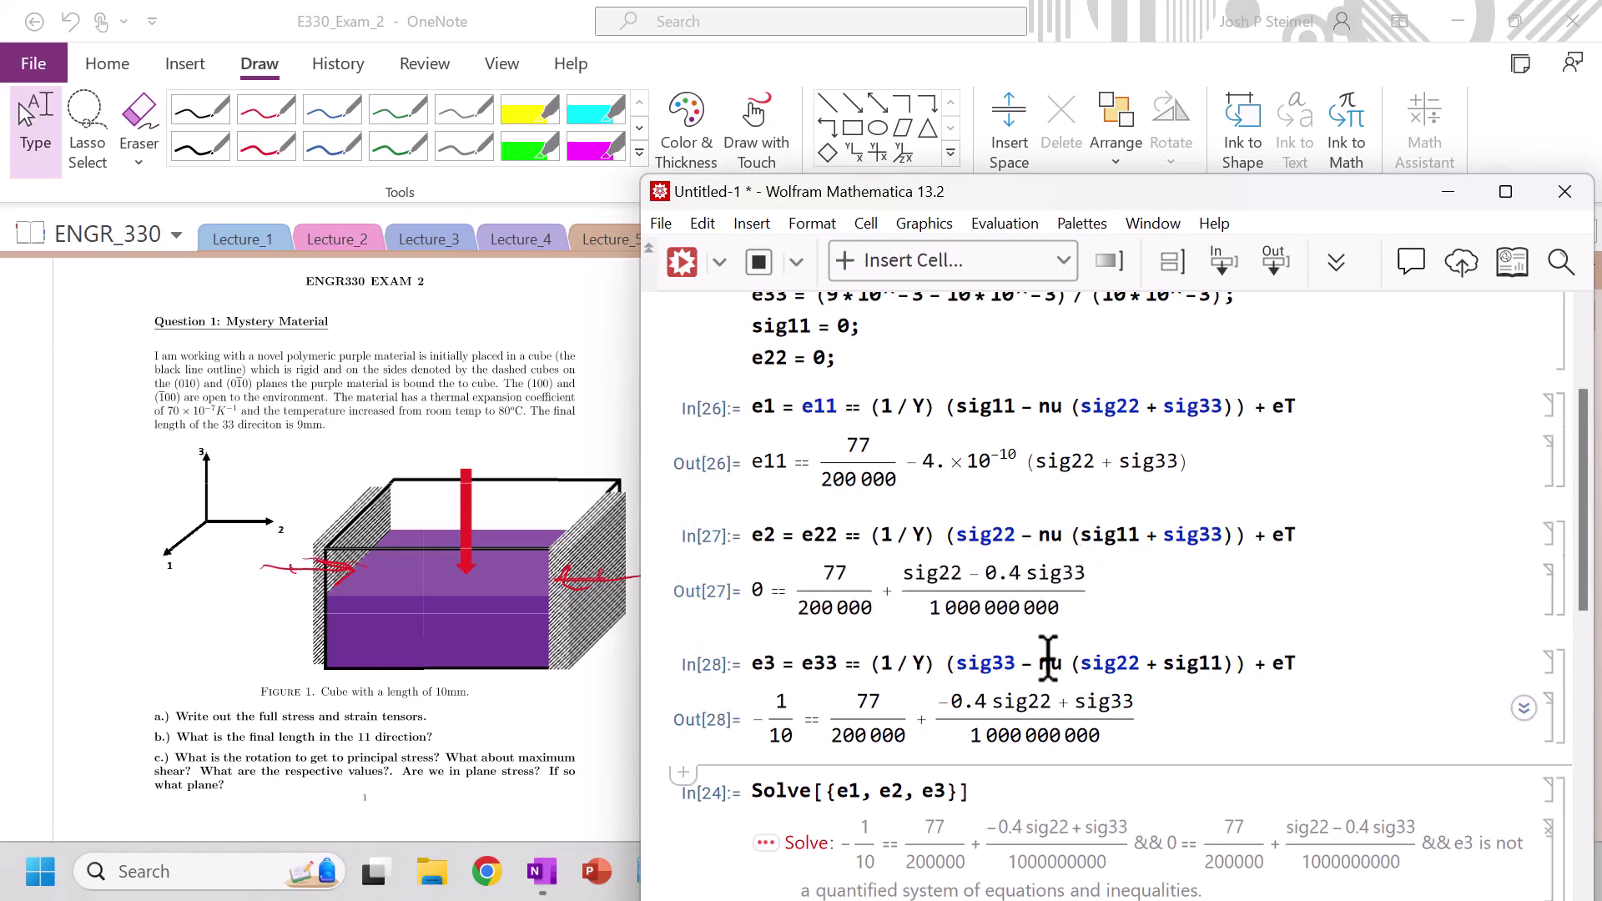
{"action": "left_click_drag", "start_coordinate": [1583, 582], "coordinate": [1582, 665]}
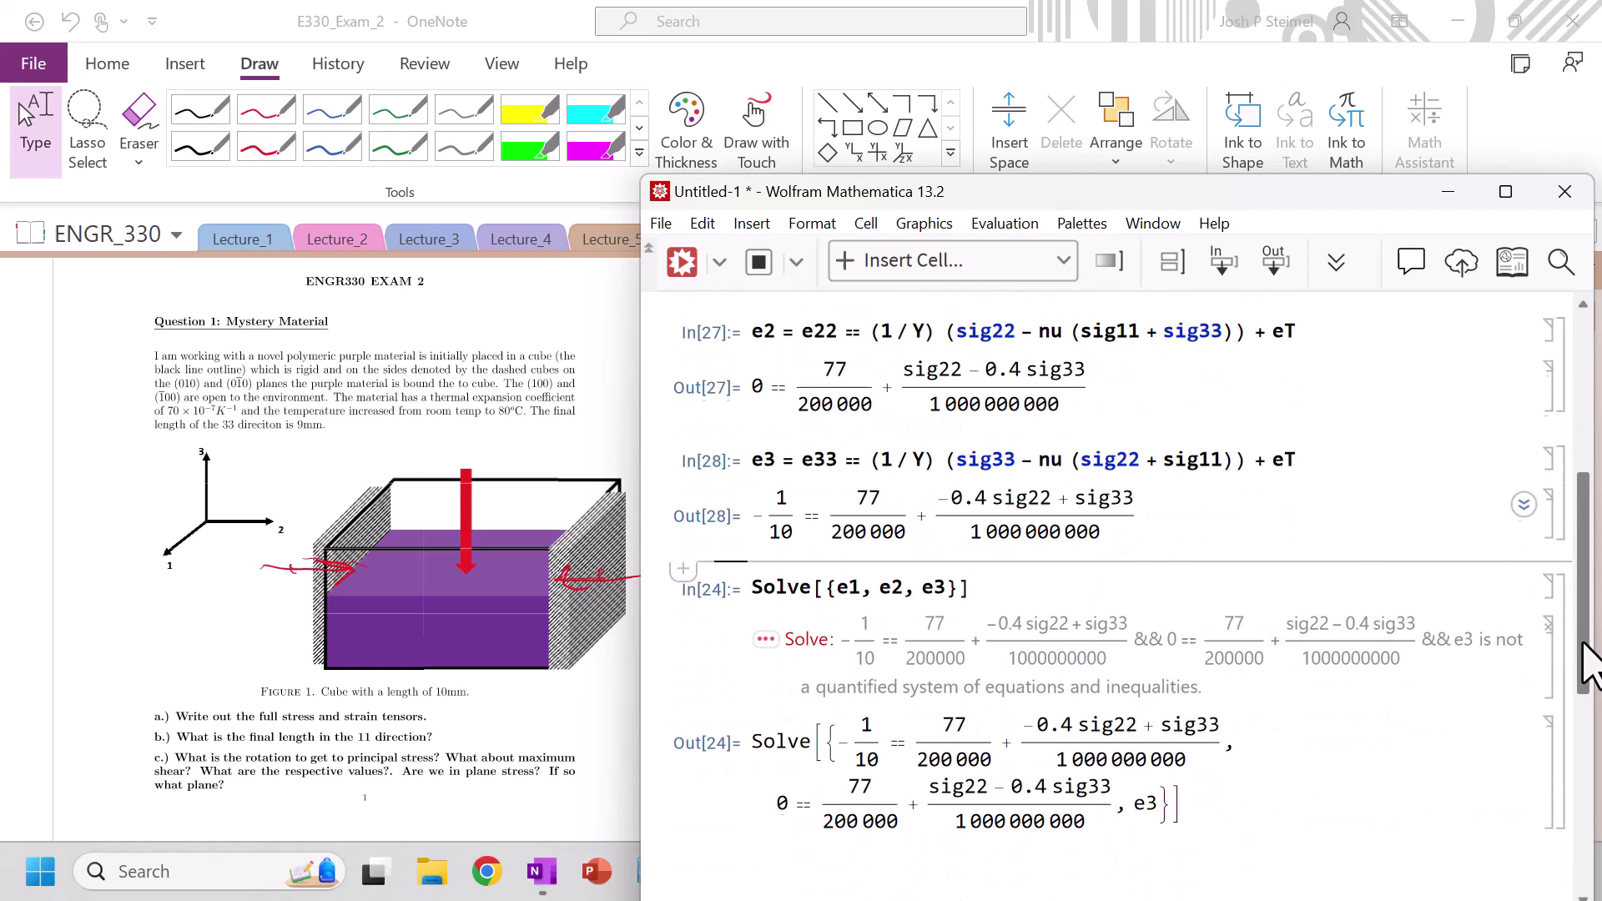
{"action": "left_click", "coordinate": [966, 584]}
{"action": "key", "text": "shift+Return"}
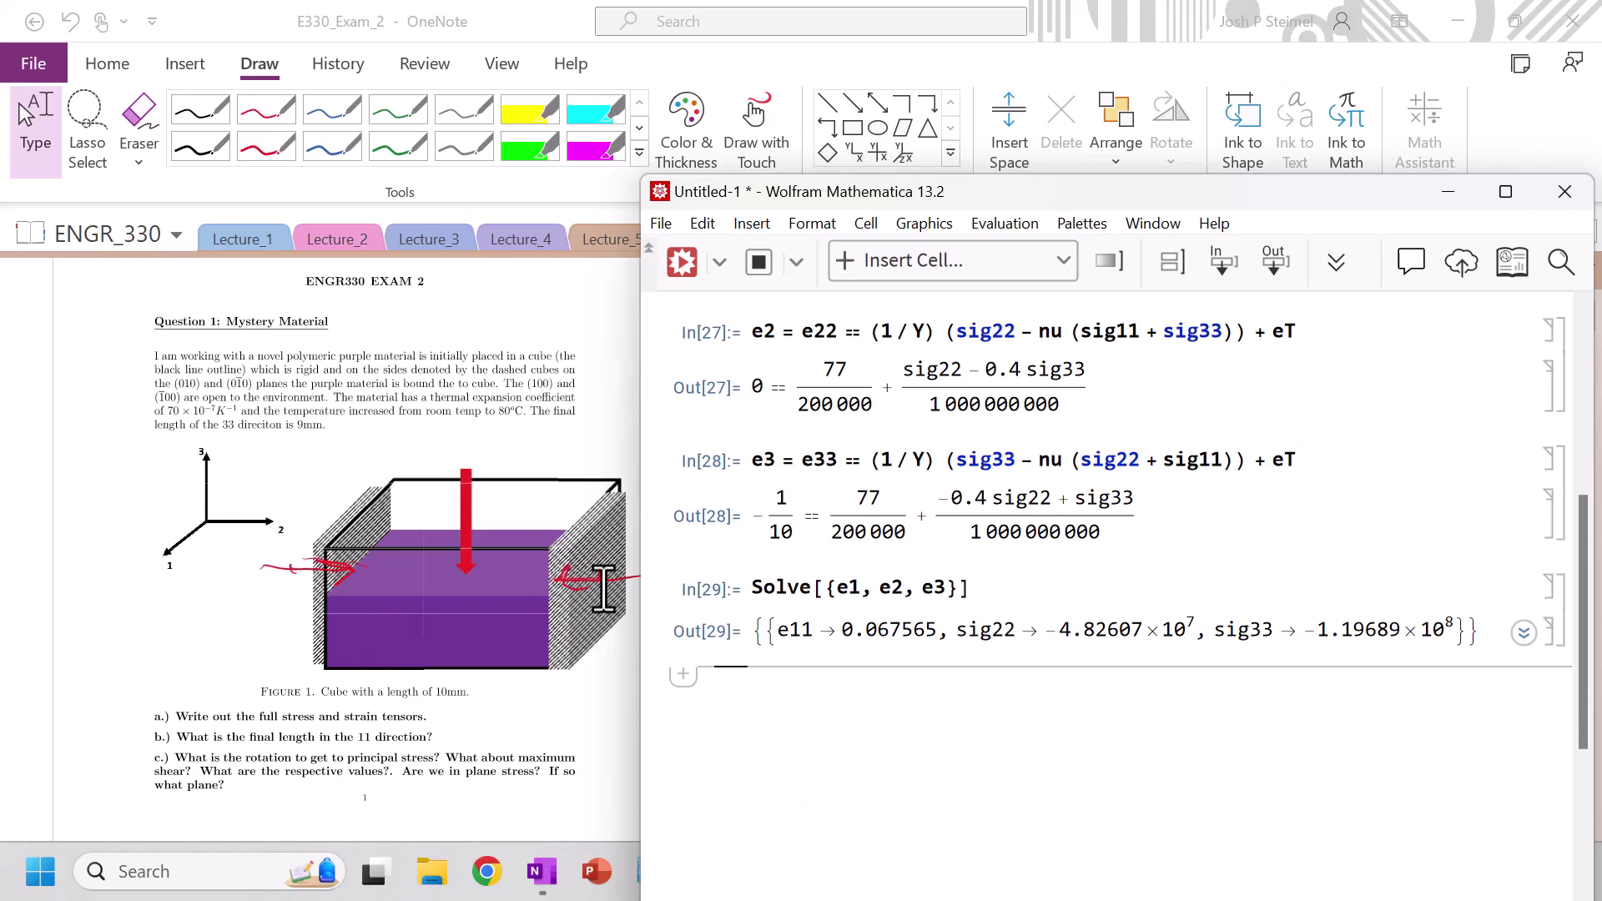
Step: Solve[0.067565 == (lf - (10*10^-3))/(10*10^-3)] for the final length, giving lf → 0.0106757
{"action": "double_click", "coordinate": [871, 635]}
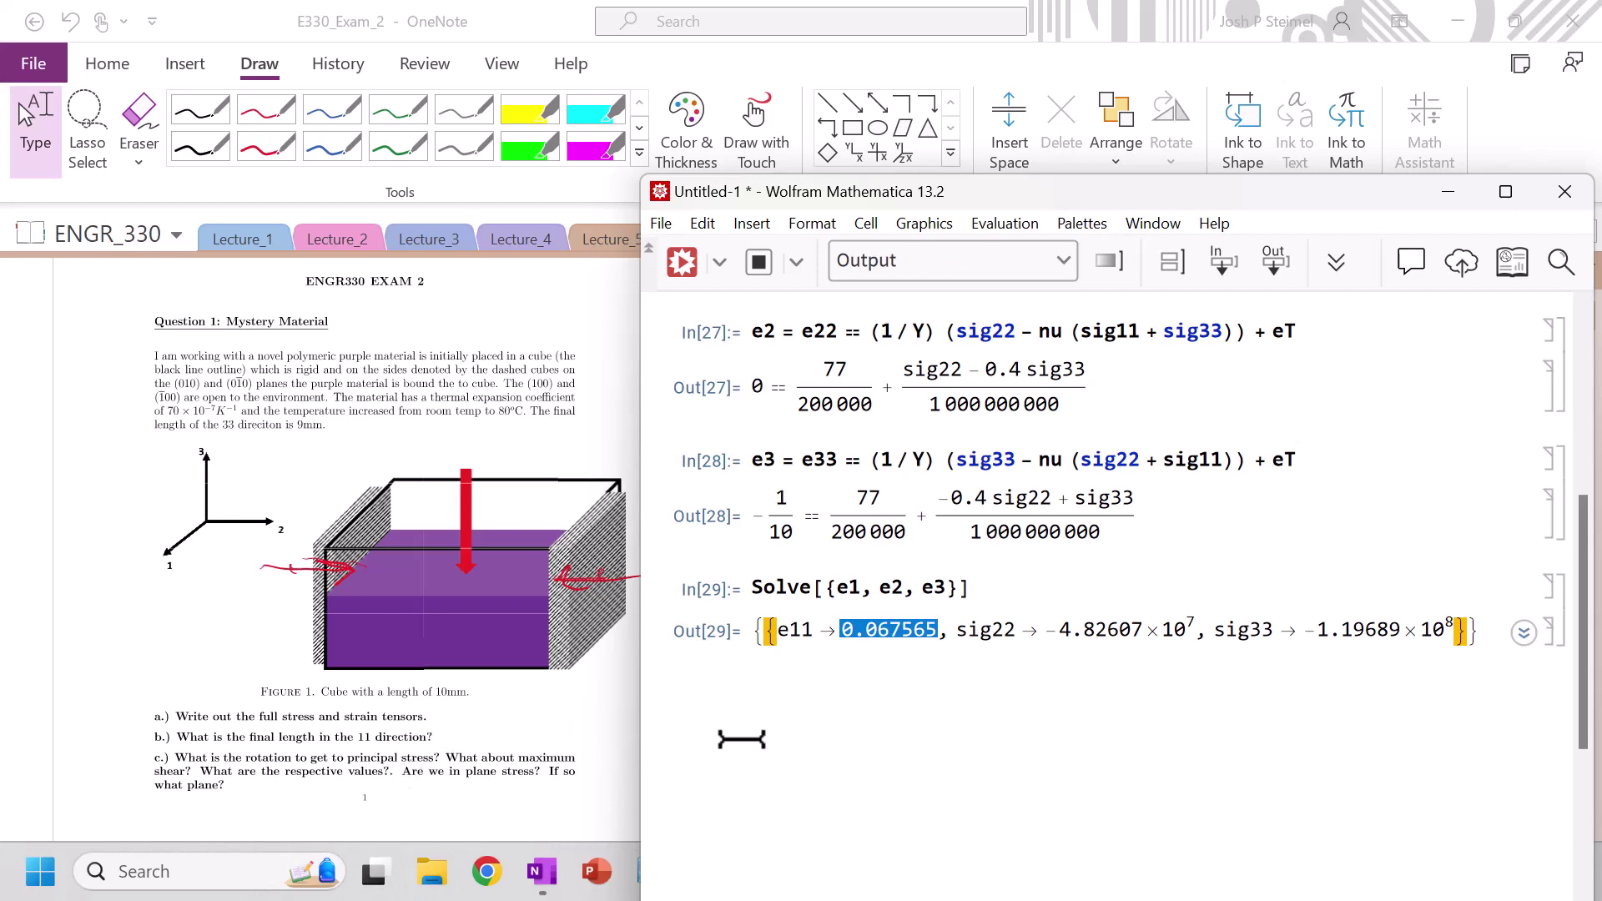
{"action": "double_click", "coordinate": [884, 634]}
{"action": "left_click", "coordinate": [817, 715]}
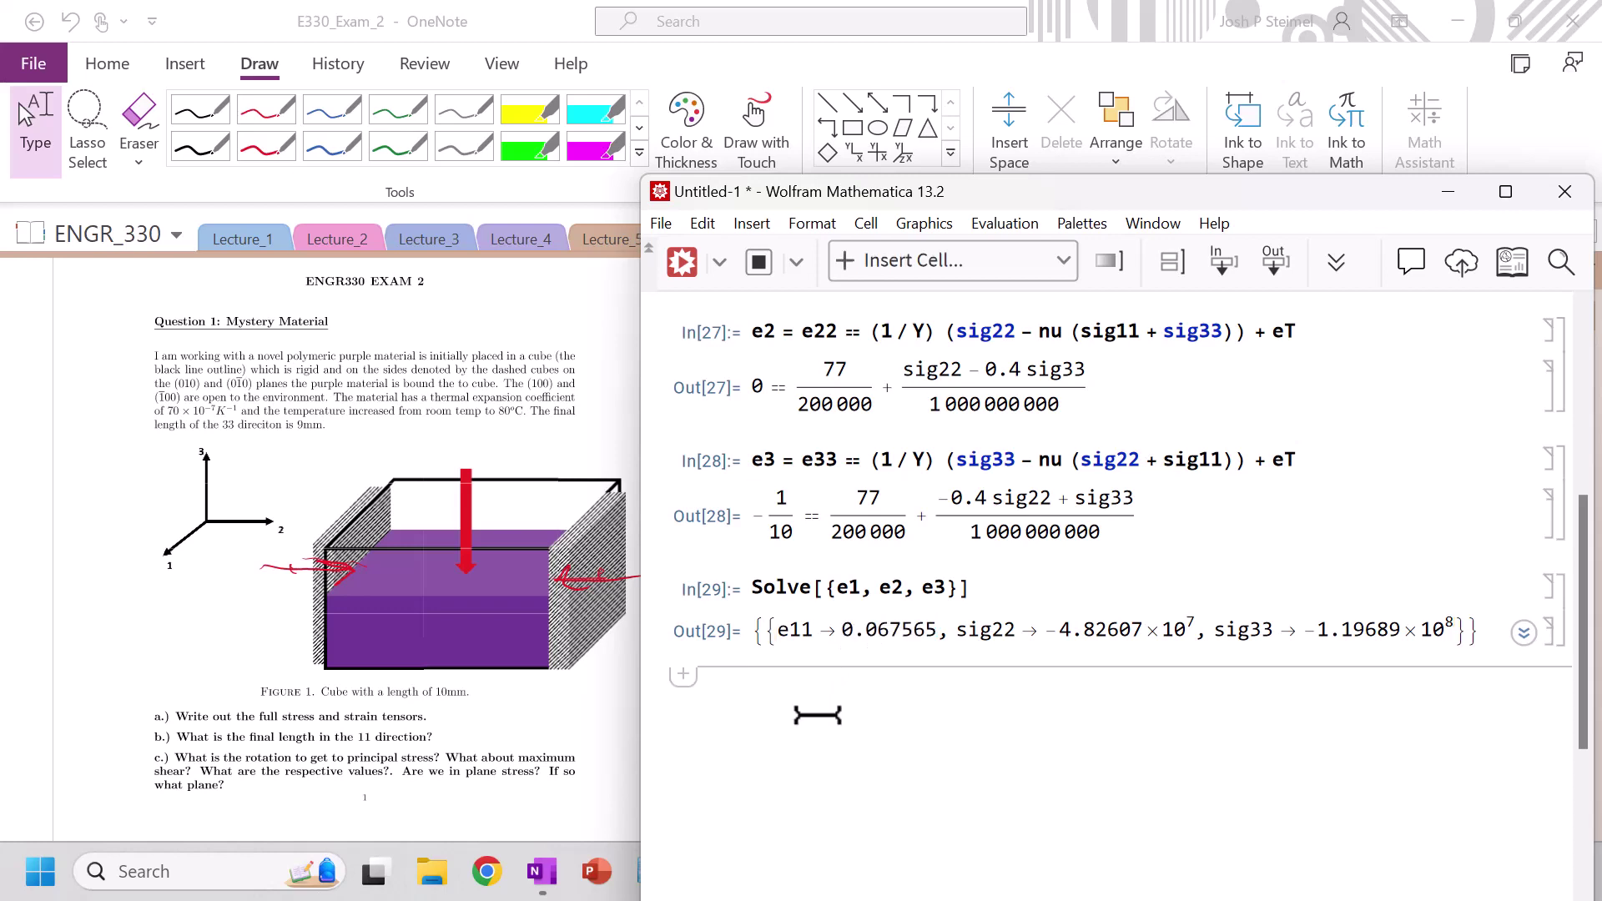
{"action": "type", "text": "0.06756500000000001`"}
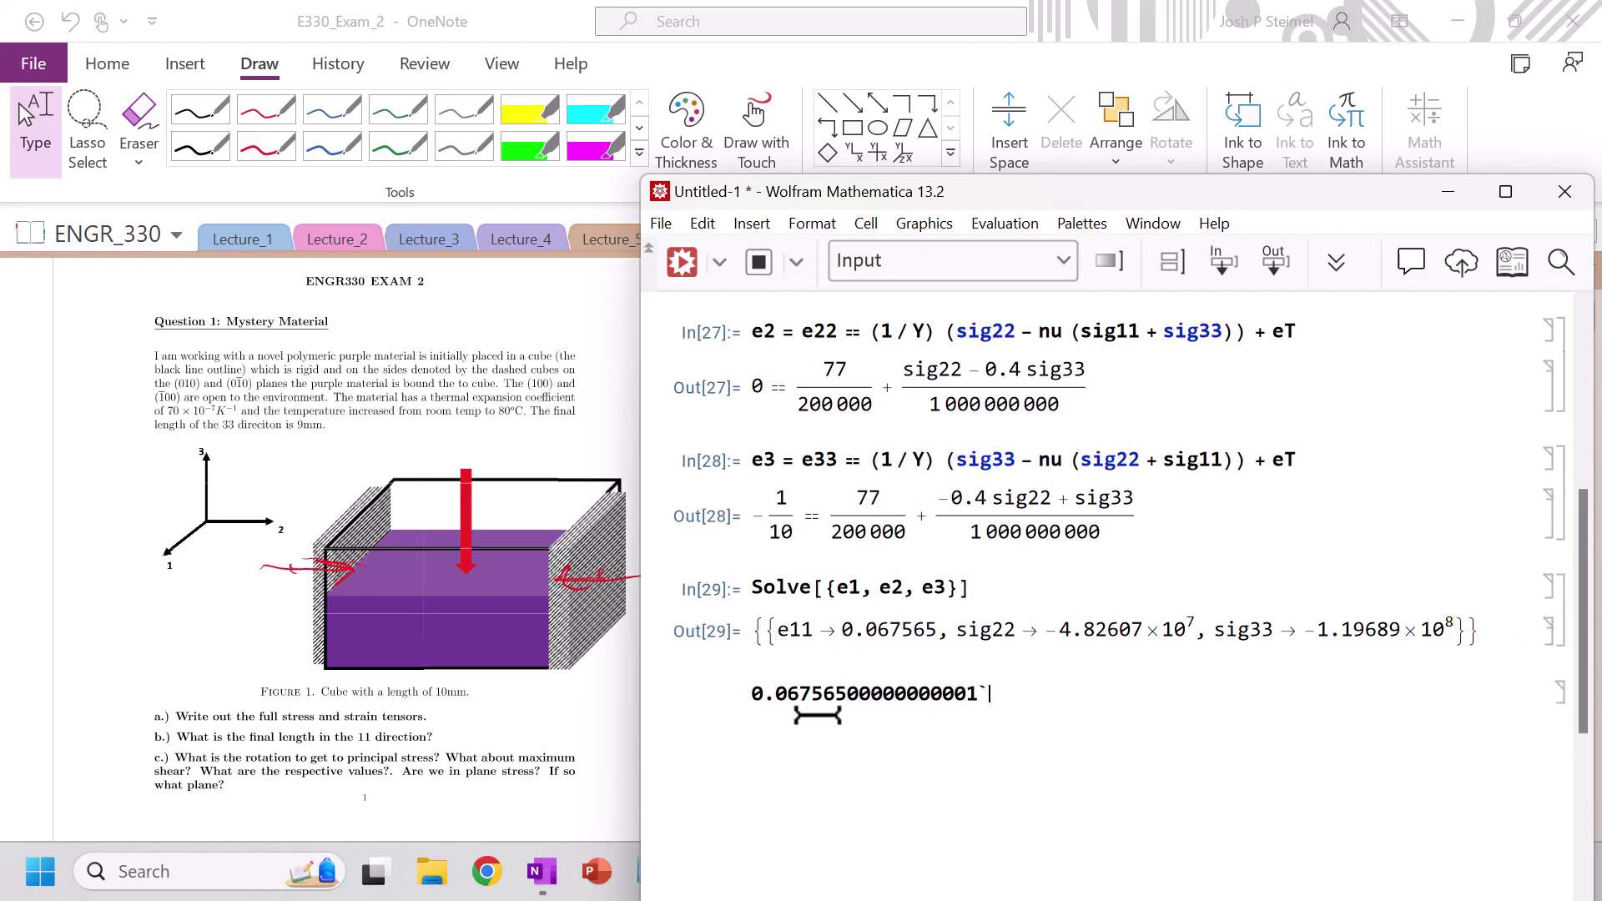
{"action": "left_click", "coordinate": [750, 694]}
{"action": "type", "text": "Solve["}
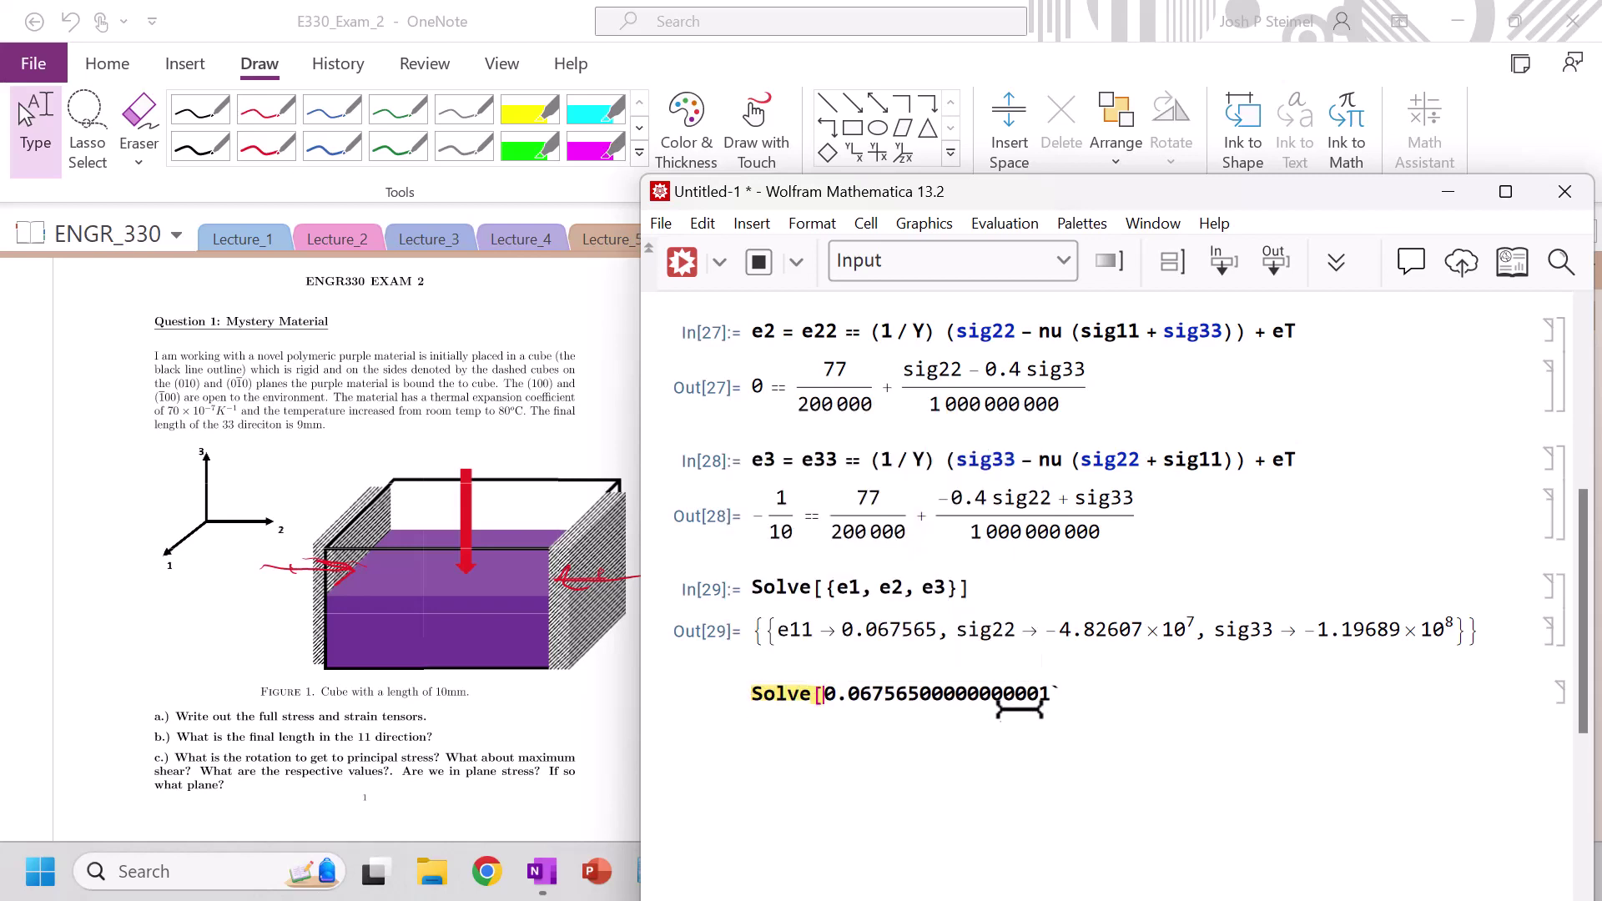
{"action": "left_click", "coordinate": [1079, 699]}
{"action": "type", "text": "== (lf - (10 * 10"}
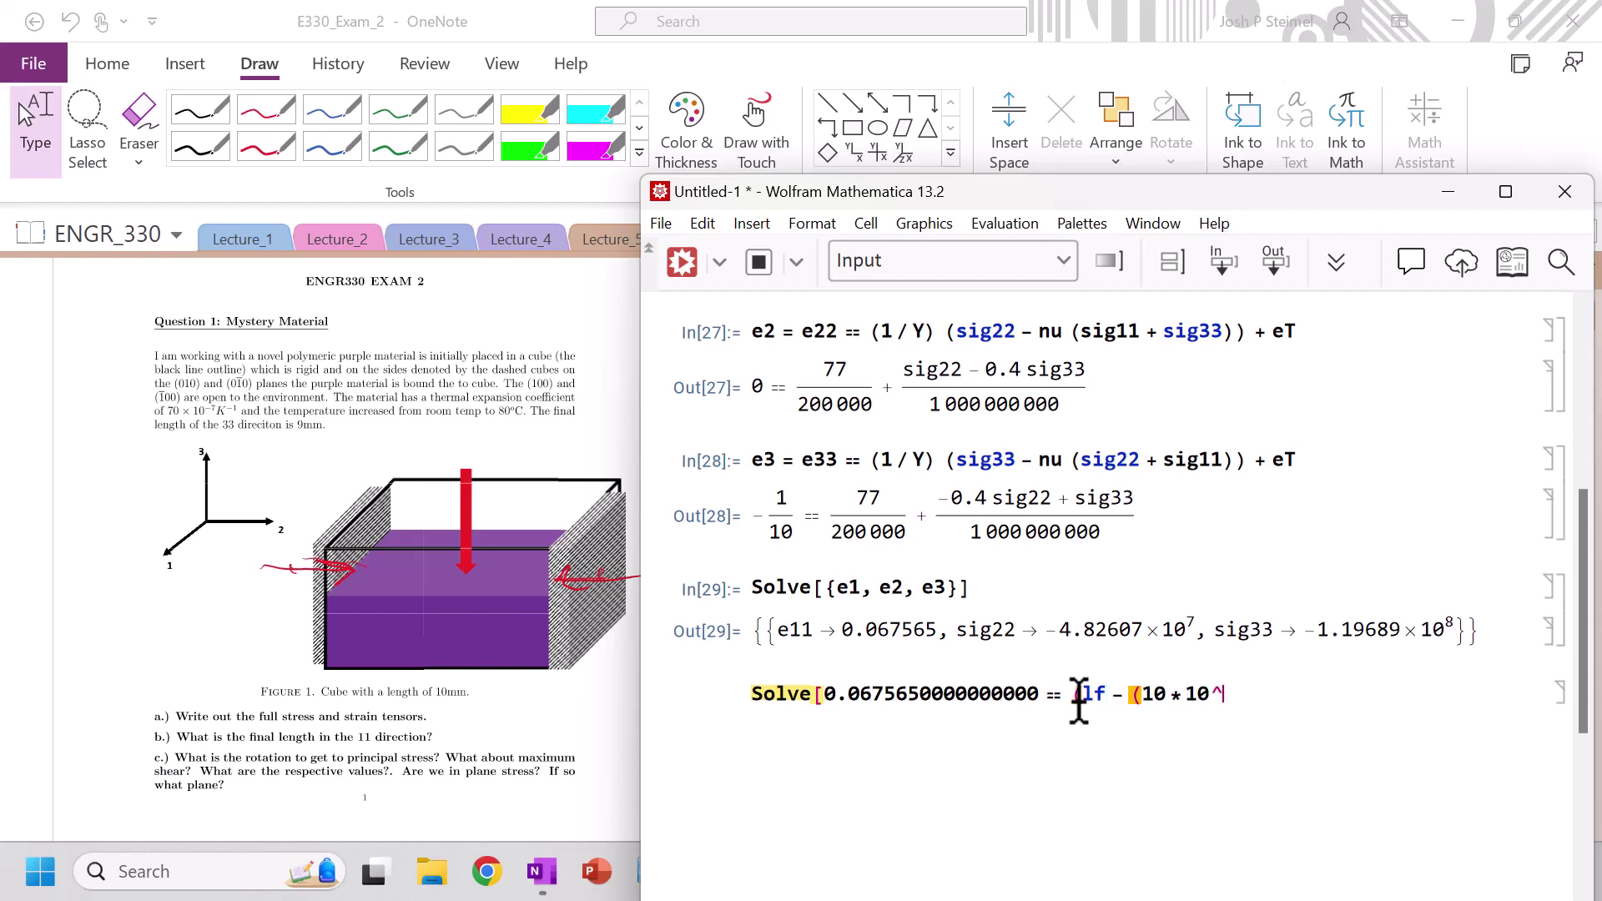
{"action": "type", "text": "^-3)) / (10 * 10"}
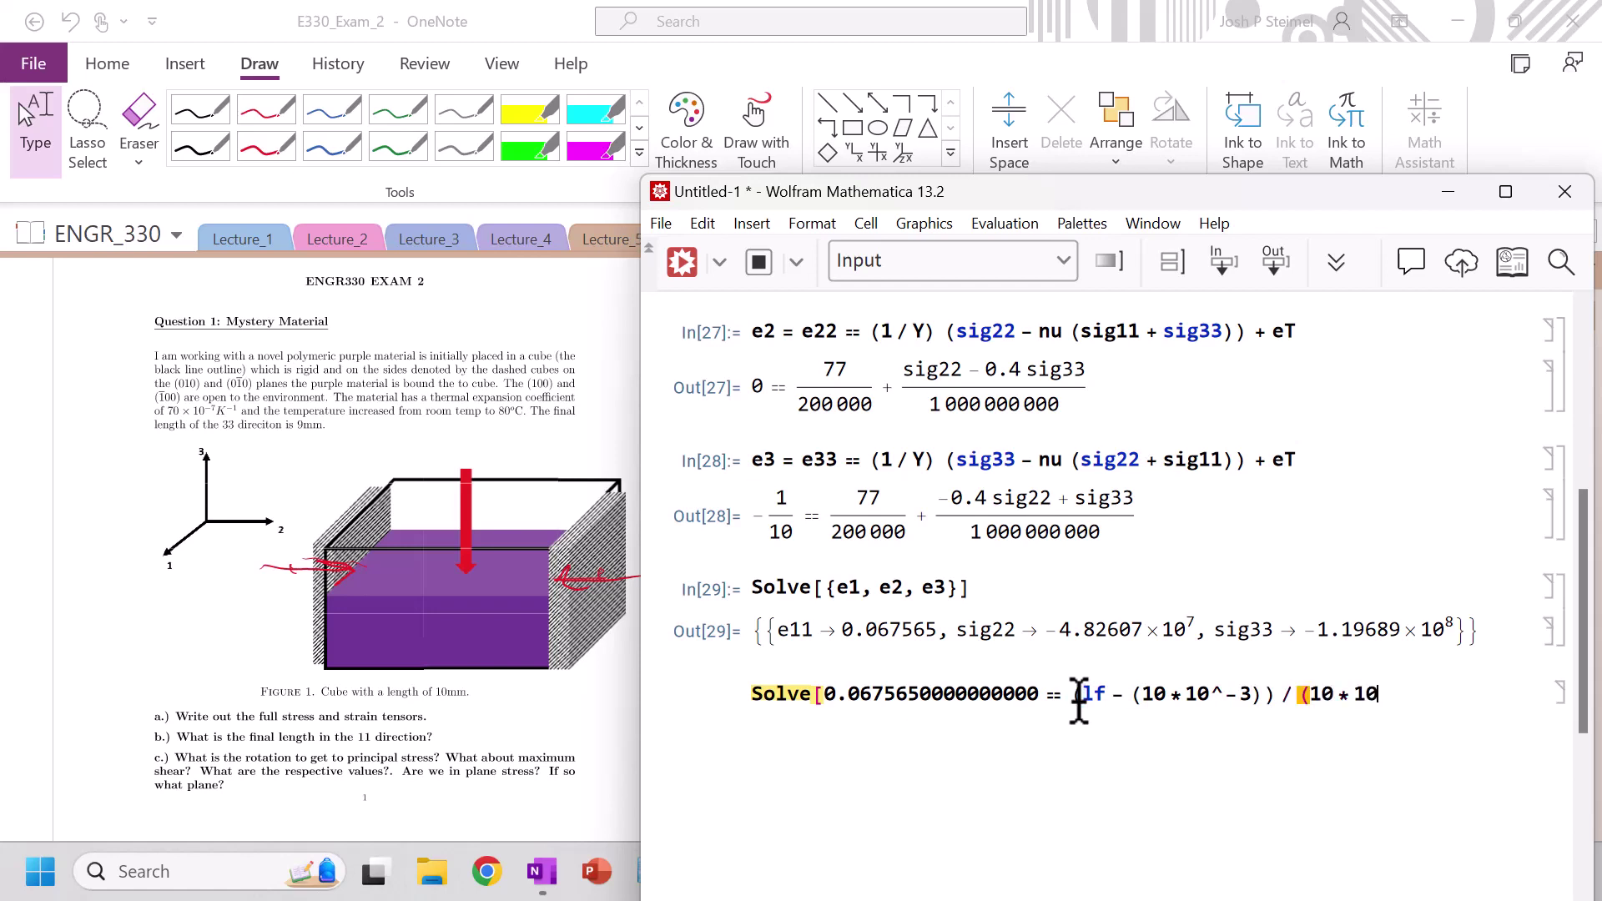
{"action": "type", "text": "^-3)]"}
{"action": "key", "text": "shift+Return"}
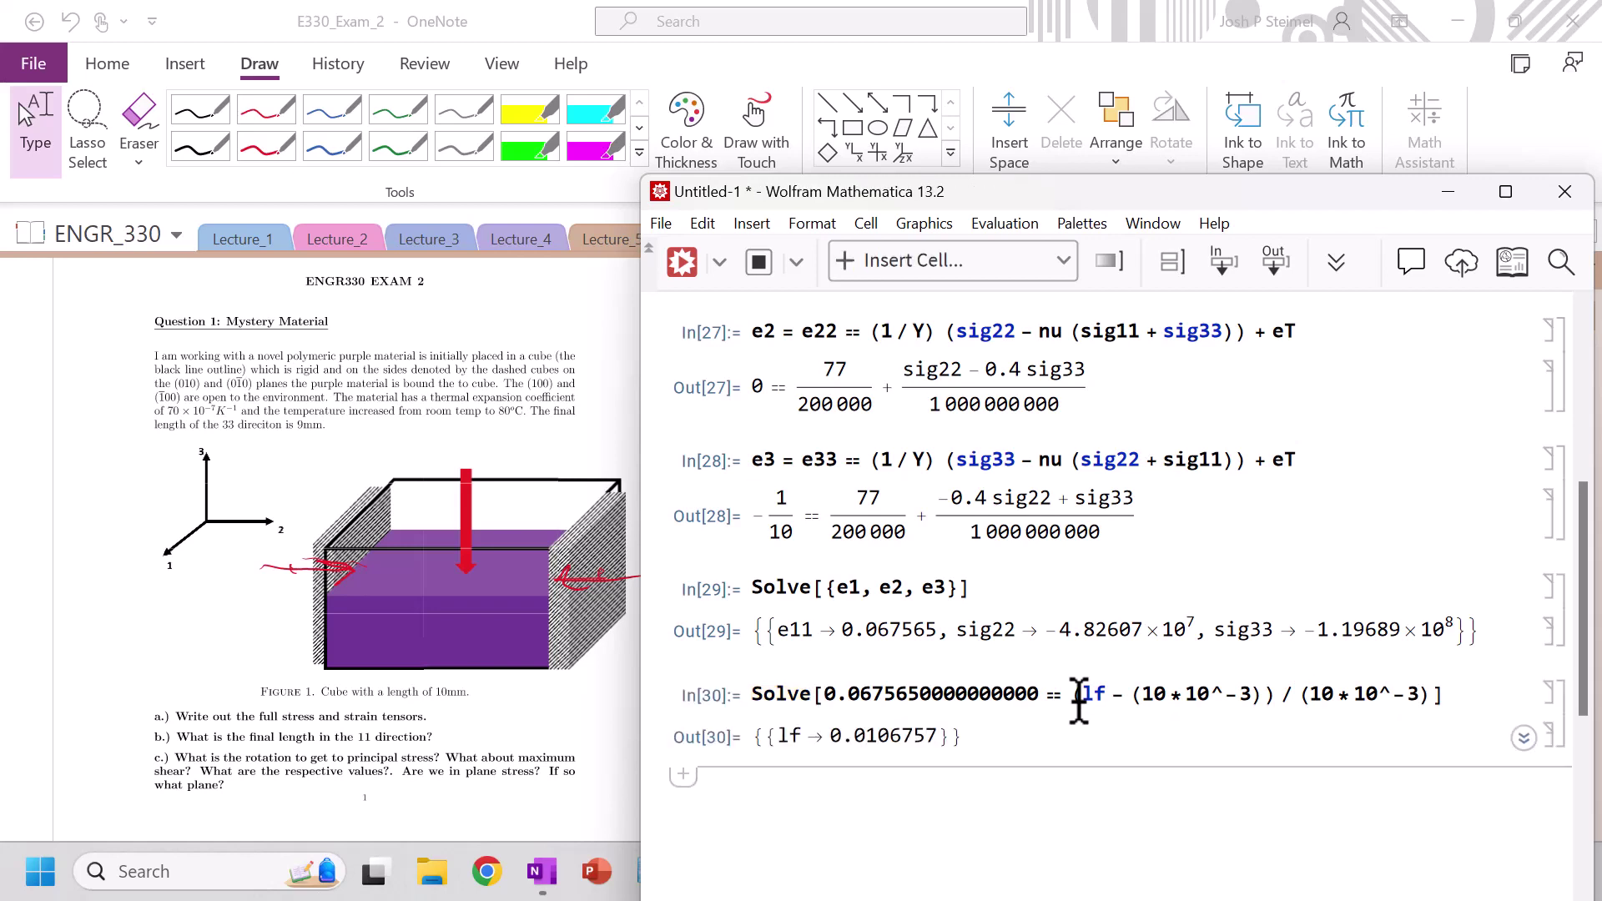
{"action": "left_click", "coordinate": [869, 736]}
{"action": "double_click", "coordinate": [869, 736]}
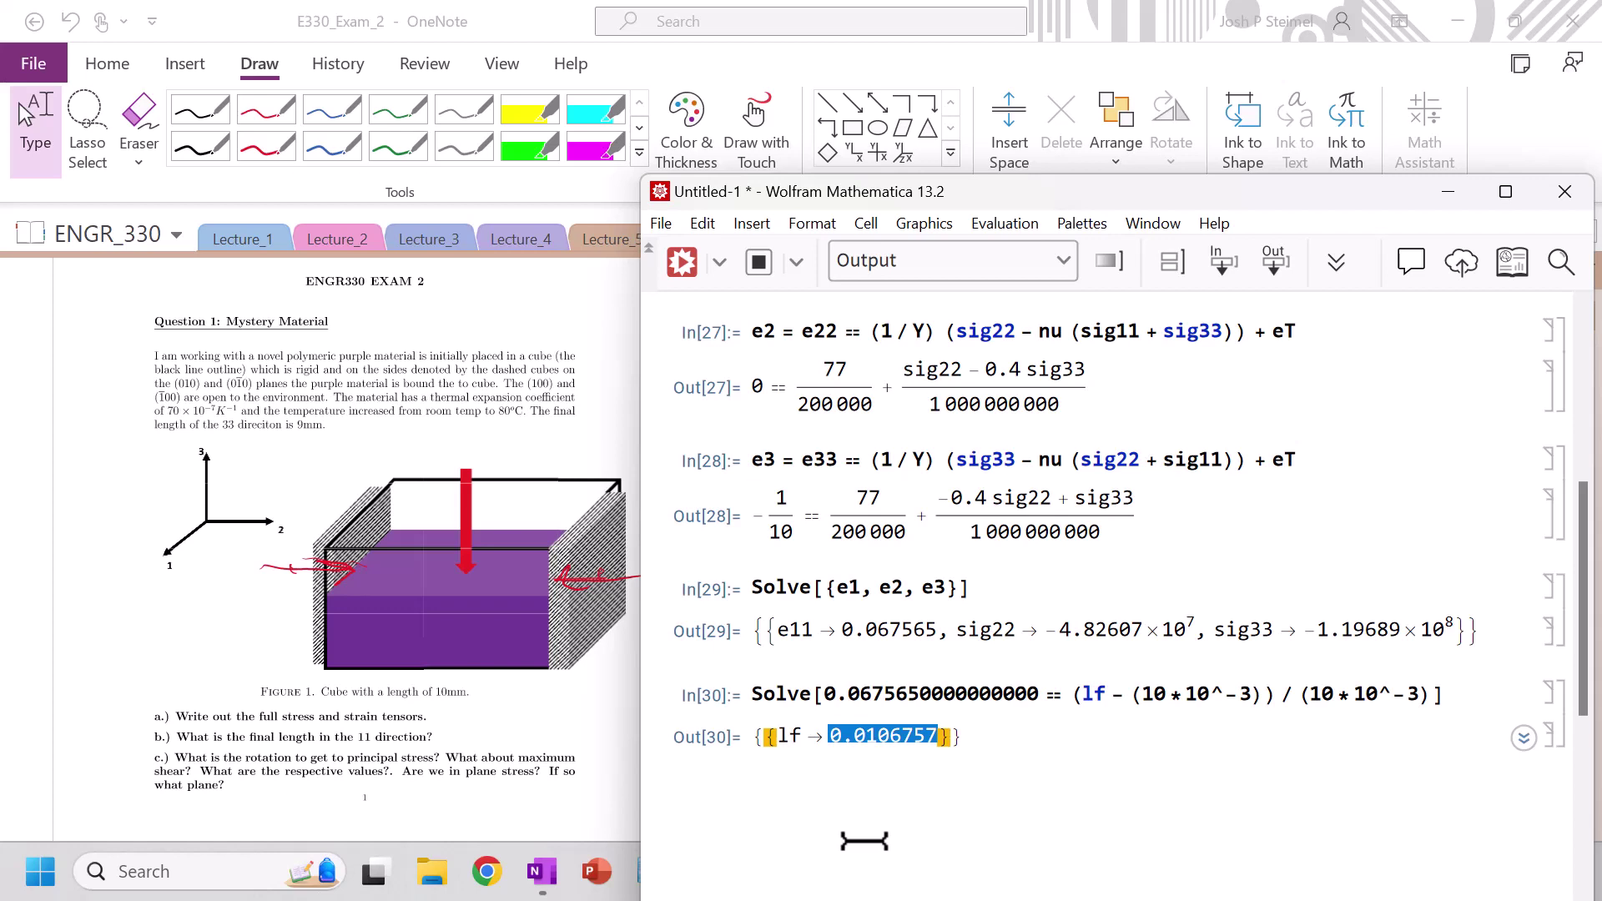
Step: In OneNote, loop the σ22 and σ33 entries in red and write 2 → 3 above the matrix
{"action": "left_click", "coordinate": [575, 715]}
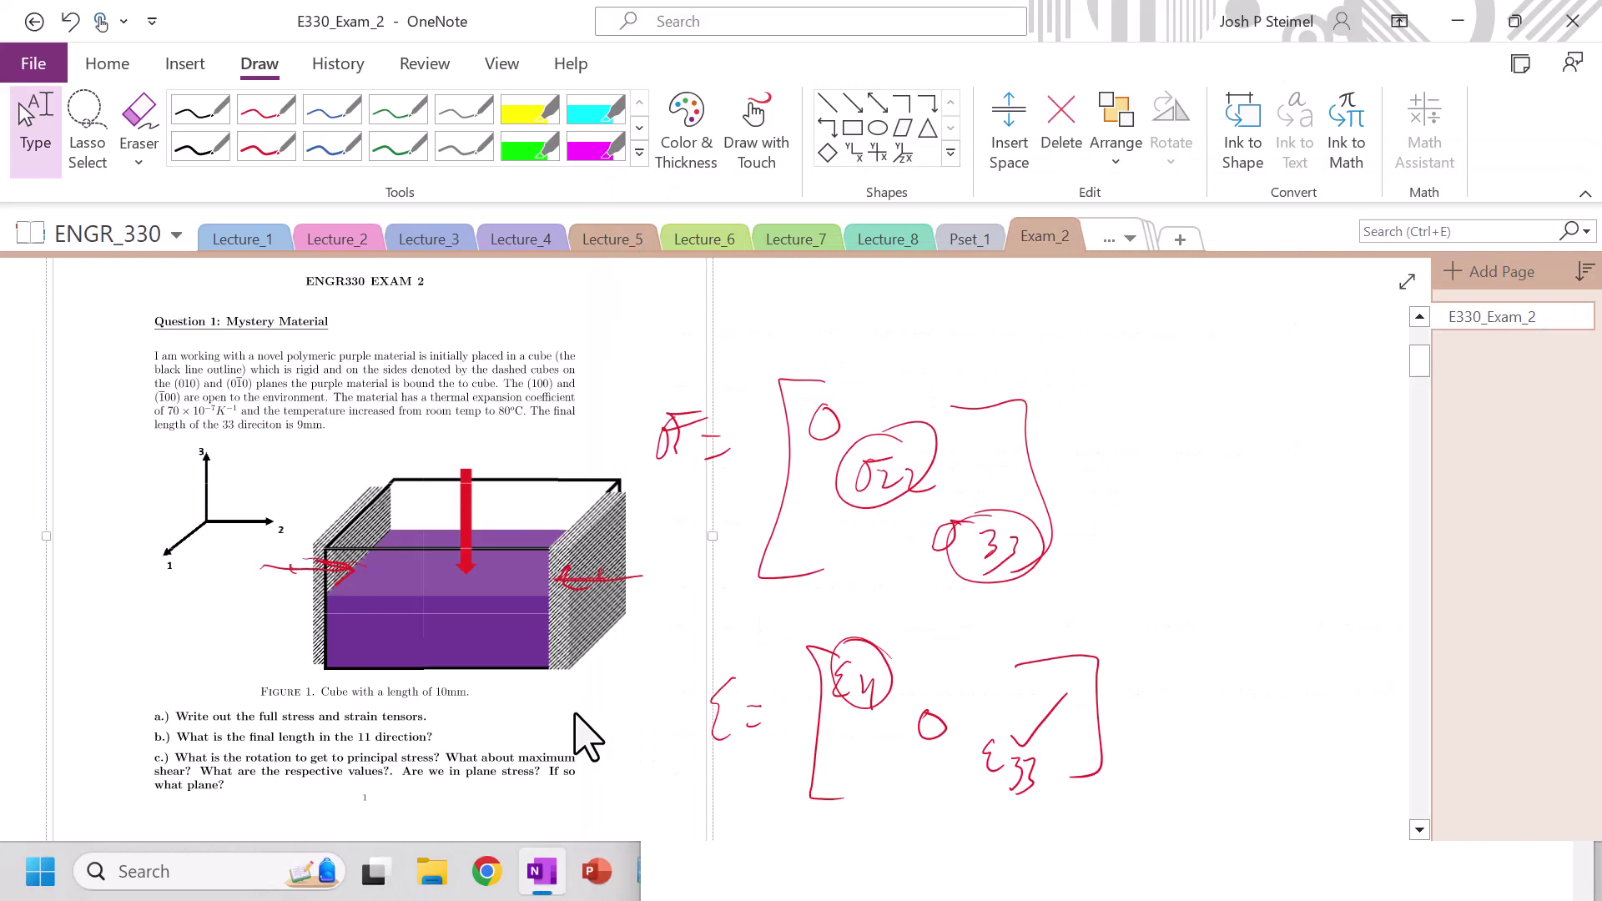
{"action": "left_click", "coordinate": [266, 147]}
{"action": "mouse_move", "coordinate": [992, 475]}
{"action": "left_mouse_down"}
{"action": "mouse_move", "coordinate": [827, 367]}
{"action": "mouse_move", "coordinate": [897, 575]}
{"action": "mouse_move", "coordinate": [988, 468]}
{"action": "left_mouse_up"}
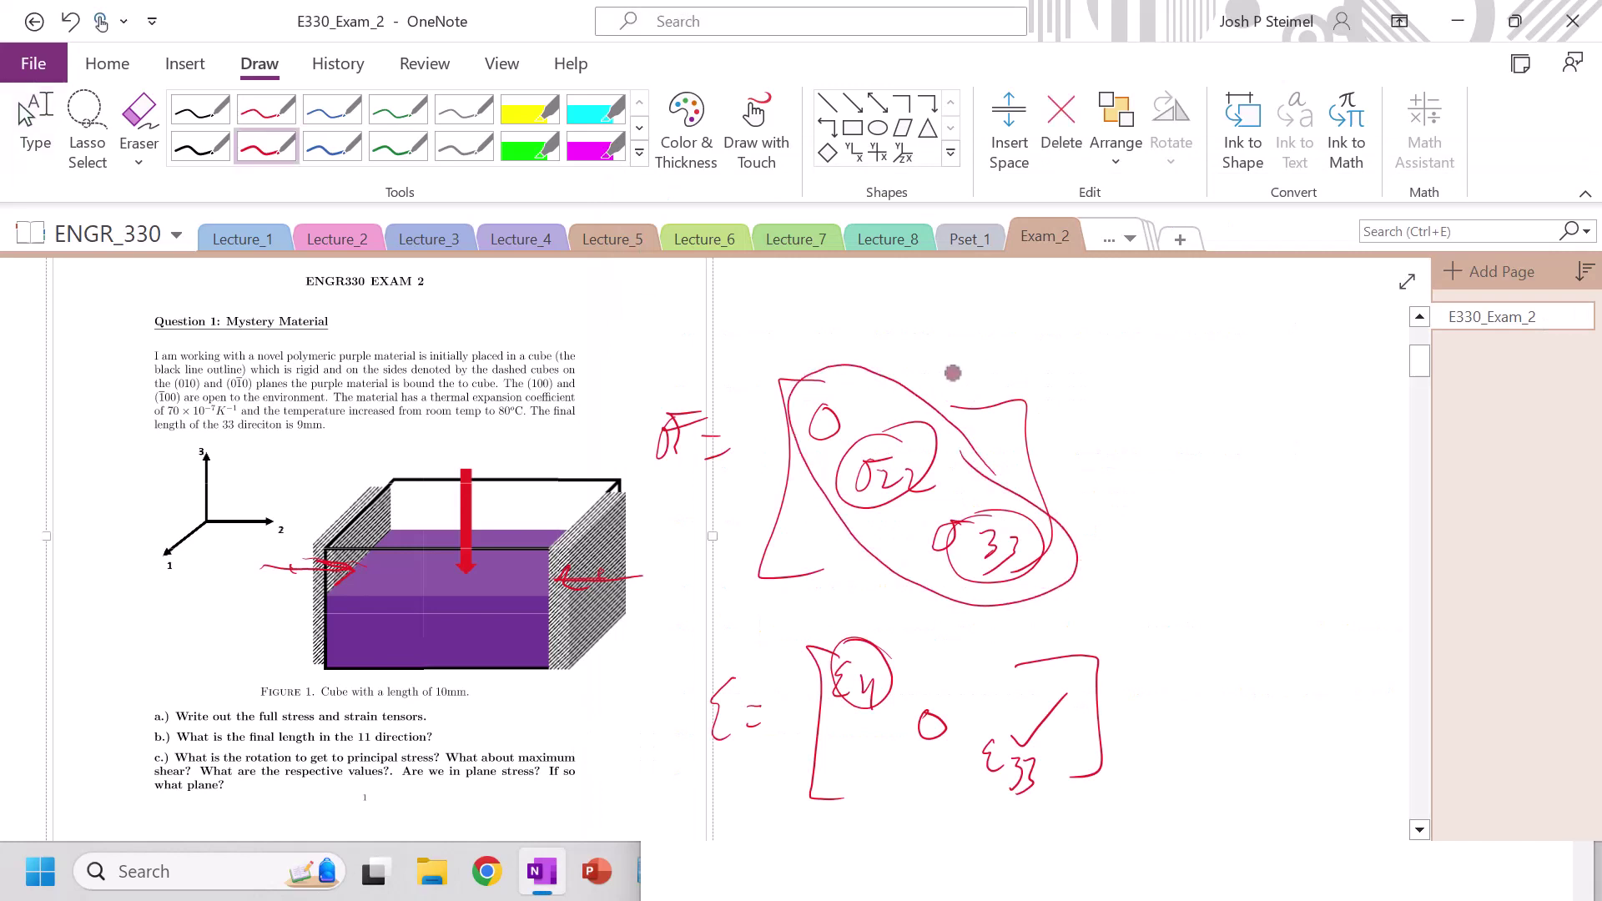
{"action": "mouse_move", "coordinate": [938, 310]}
{"action": "left_mouse_down"}
{"action": "mouse_move", "coordinate": [961, 334]}
{"action": "mouse_move", "coordinate": [1012, 329]}
{"action": "left_mouse_up"}
{"action": "mouse_move", "coordinate": [1013, 309]}
{"action": "left_mouse_down"}
{"action": "mouse_move", "coordinate": [1052, 326]}
{"action": "mouse_move", "coordinate": [1033, 346]}
{"action": "left_mouse_up"}
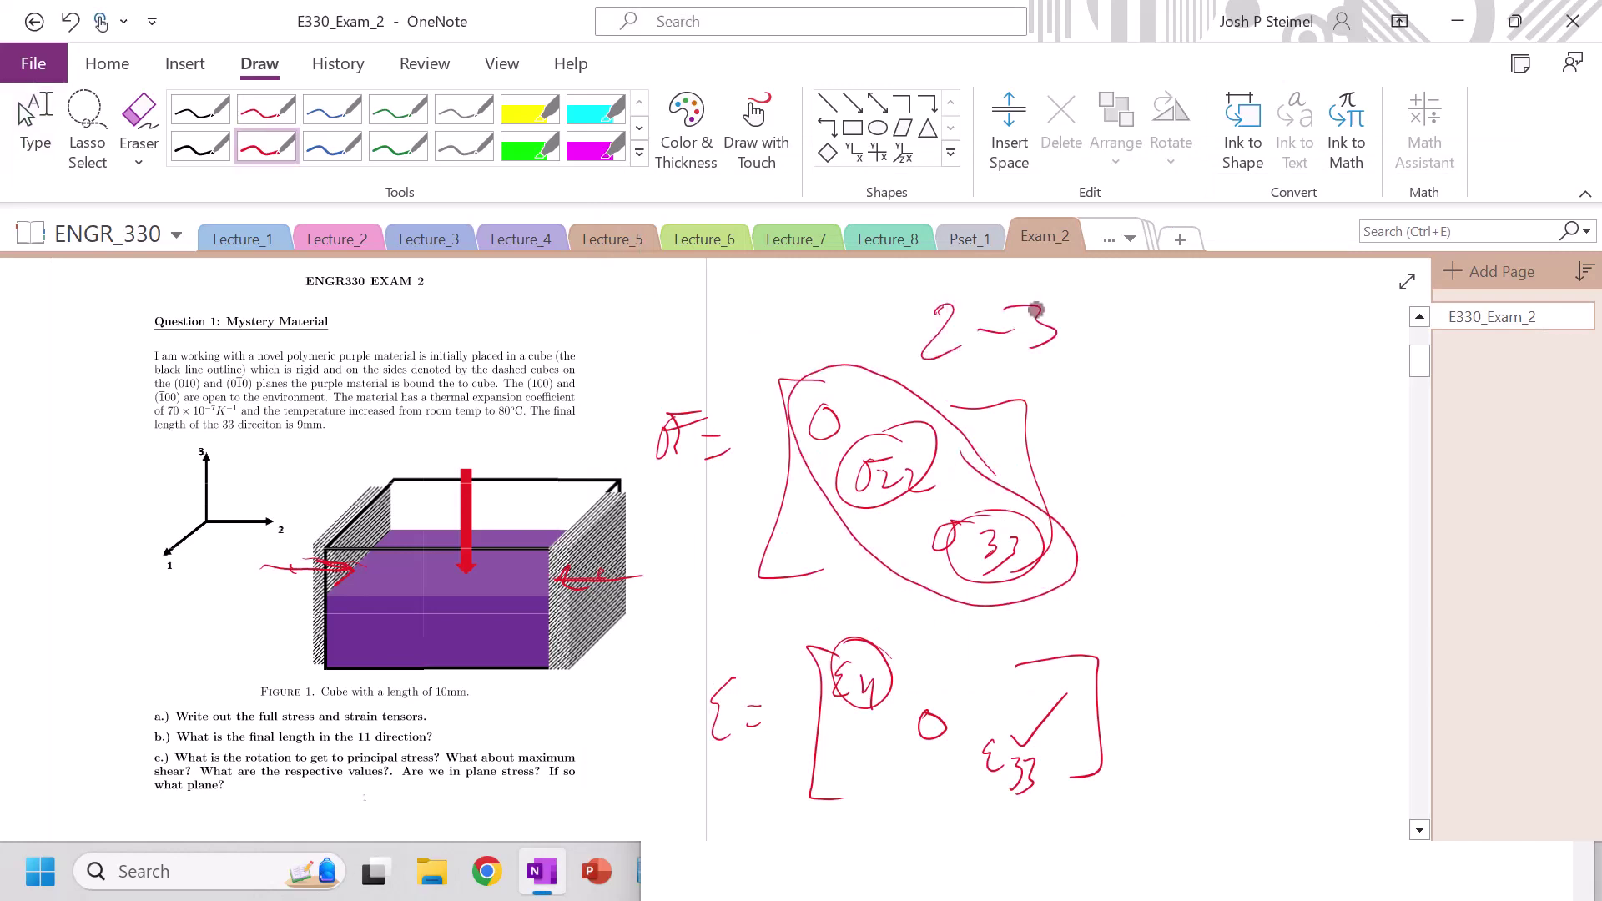
Step: Write 45° beside the stress matrix and underline question c., then return to Mathematica
{"action": "left_click_drag", "start_coordinate": [156, 781], "coordinate": [180, 782]}
{"action": "left_click_drag", "start_coordinate": [1158, 438], "coordinate": [1195, 516]}
{"action": "left_click_drag", "start_coordinate": [1226, 464], "coordinate": [1234, 513]}
{"action": "left_click_drag", "start_coordinate": [1275, 432], "coordinate": [1277, 455]}
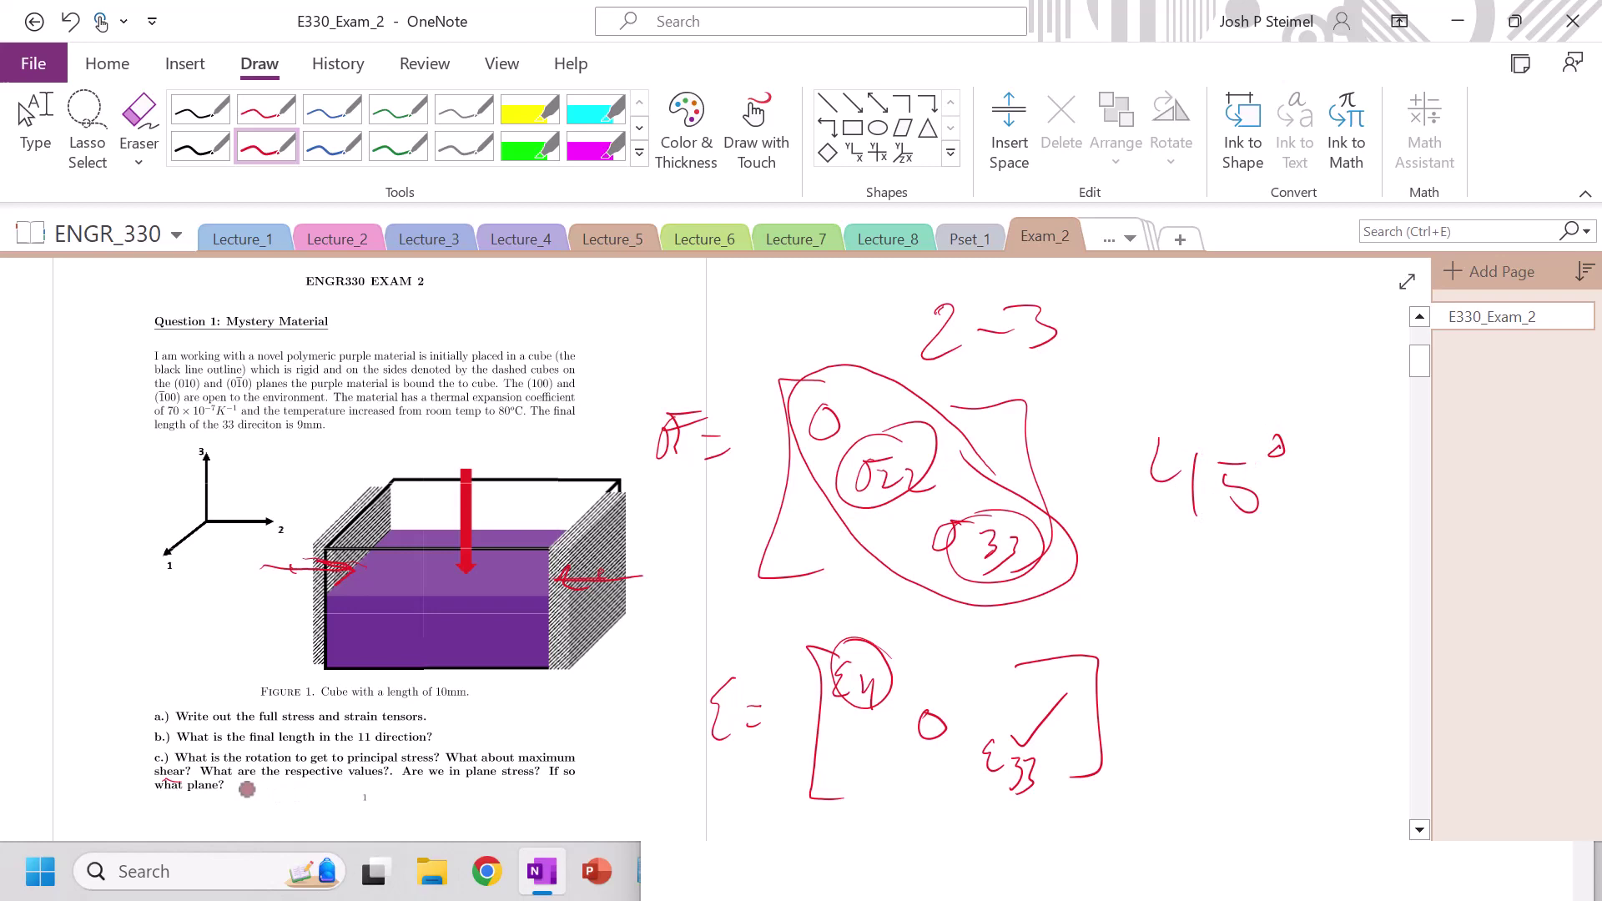
{"action": "left_click_drag", "start_coordinate": [228, 784], "coordinate": [338, 768]}
{"action": "key", "text": "Escape"}
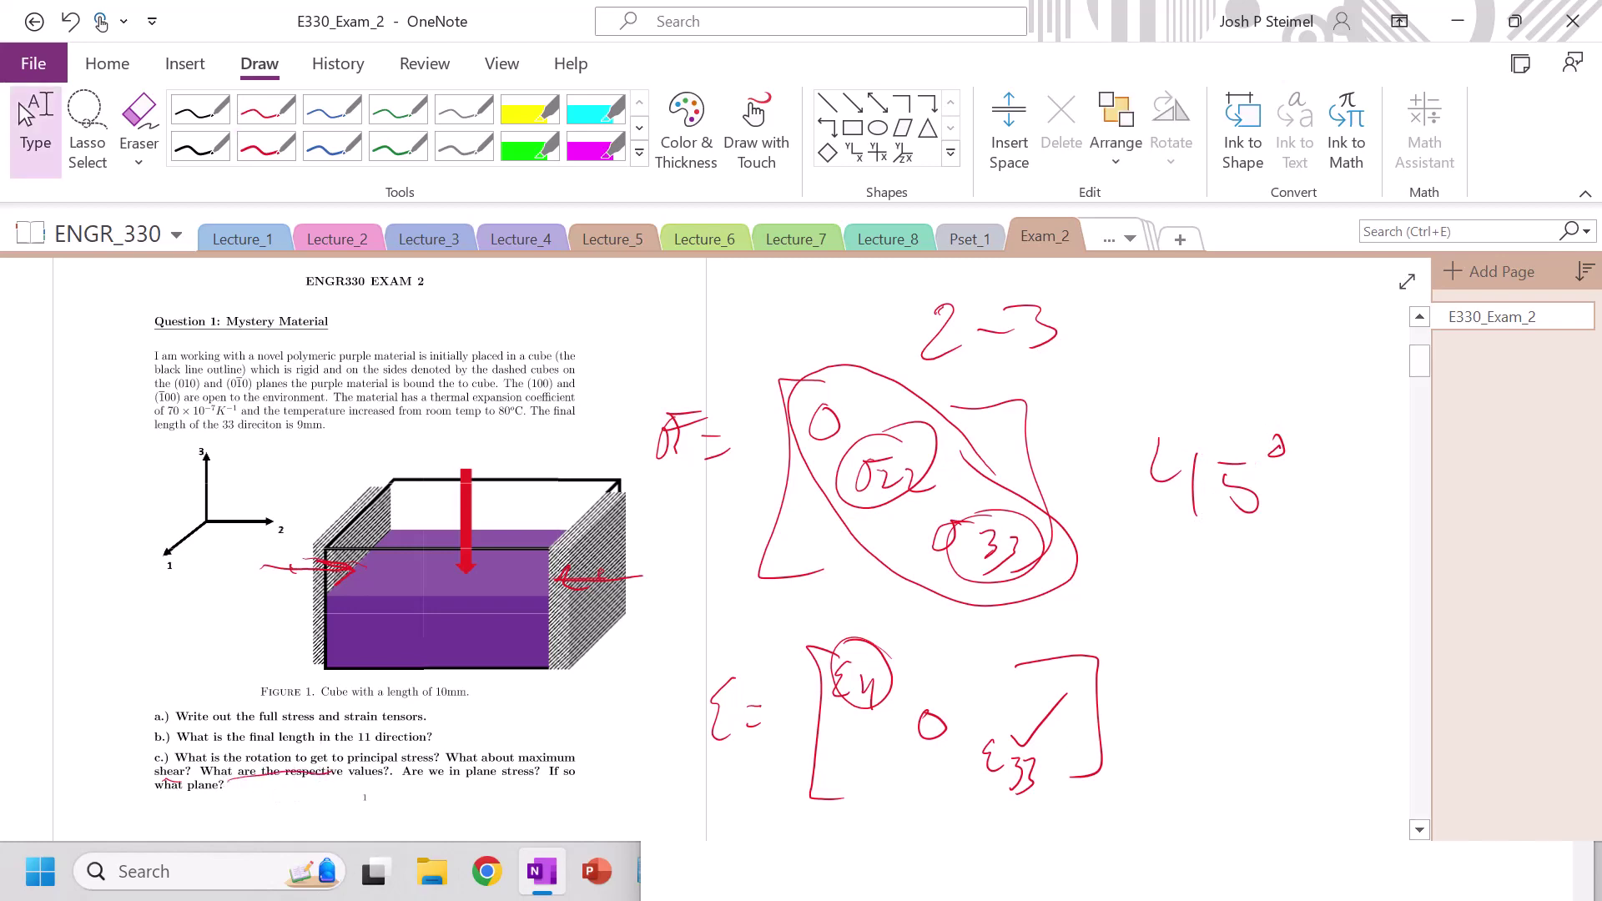
{"action": "left_click", "coordinate": [718, 876]}
{"action": "left_click", "coordinate": [719, 881]}
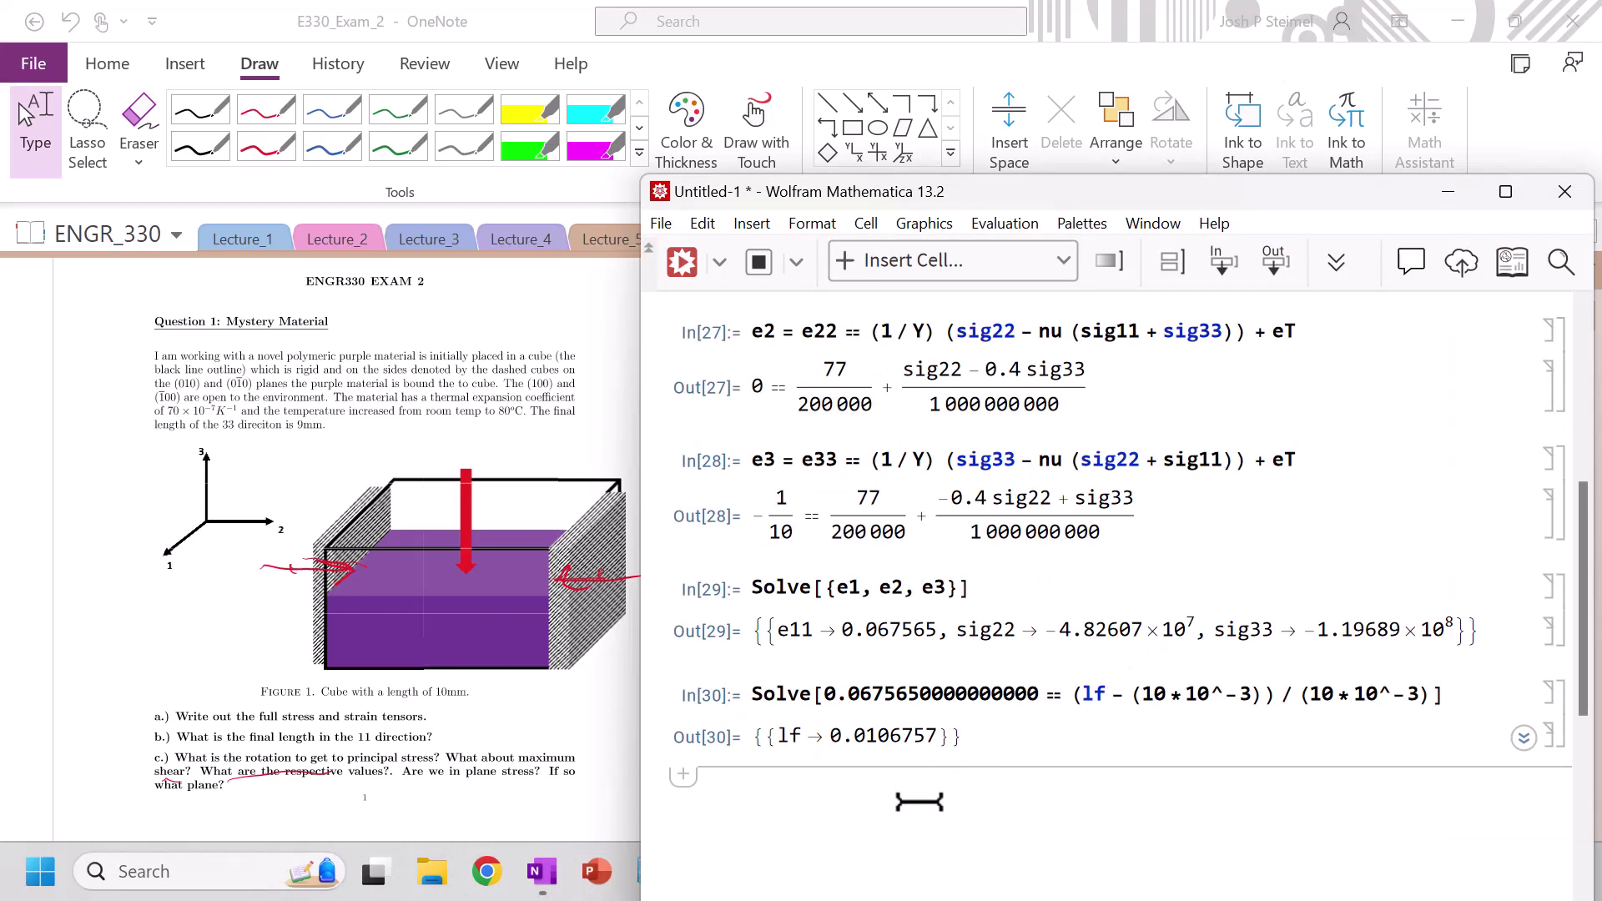
Step: Assign sig1 = 0 and sig2 the copied sig22 value -4.82607×10^7
{"action": "type", "text": "sig1 = 0"}
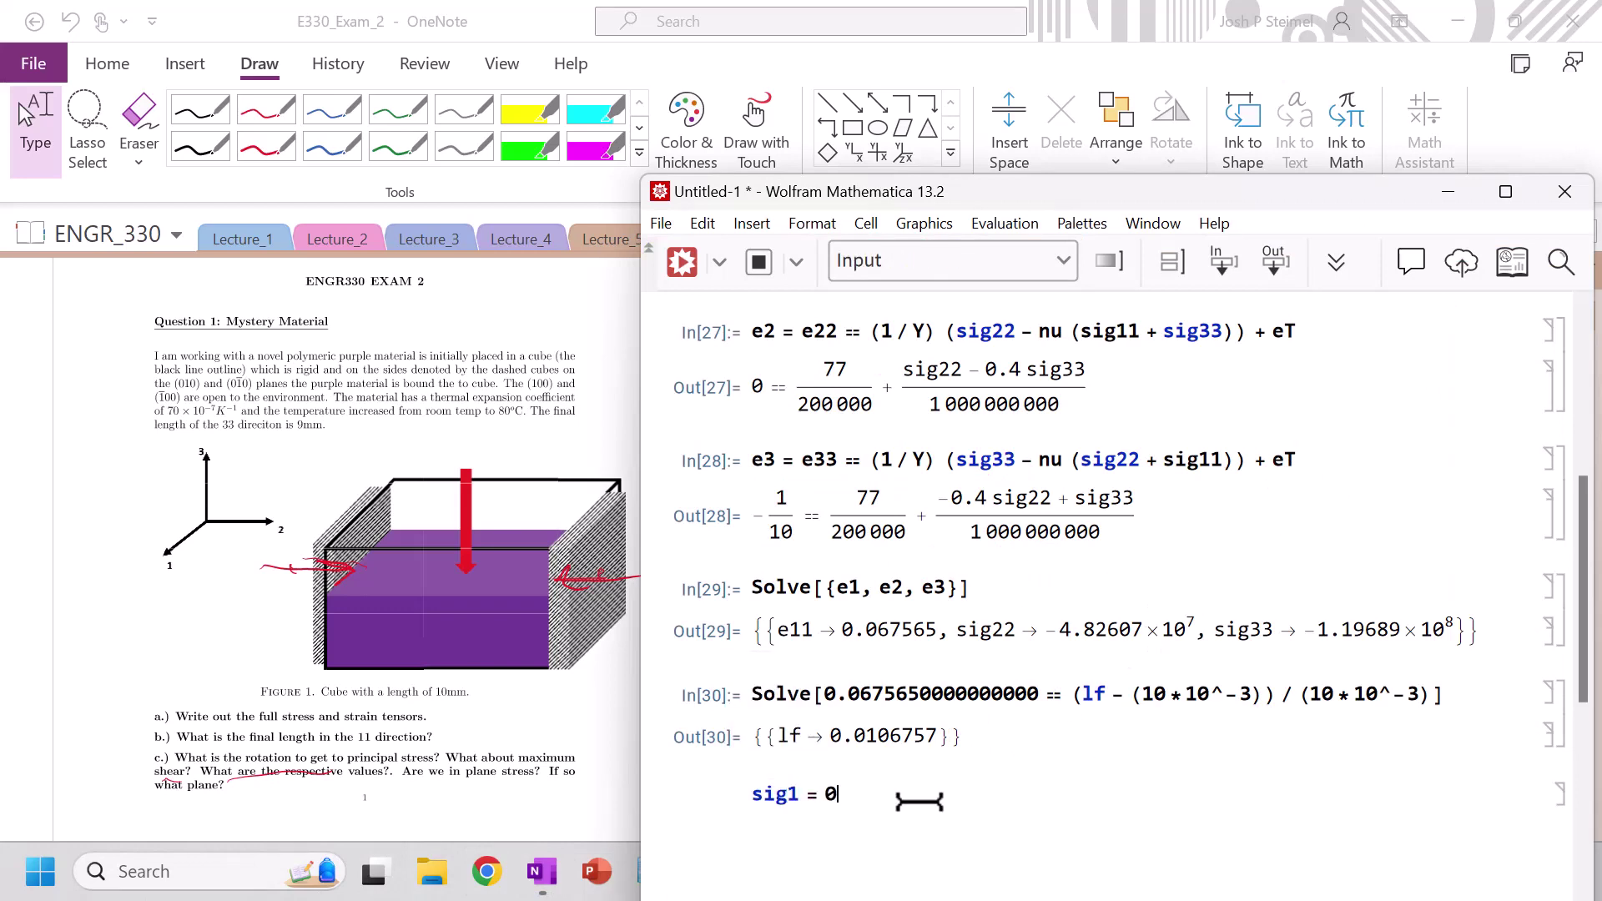
{"action": "key", "text": "shift+Return"}
{"action": "type", "text": "sig2="}
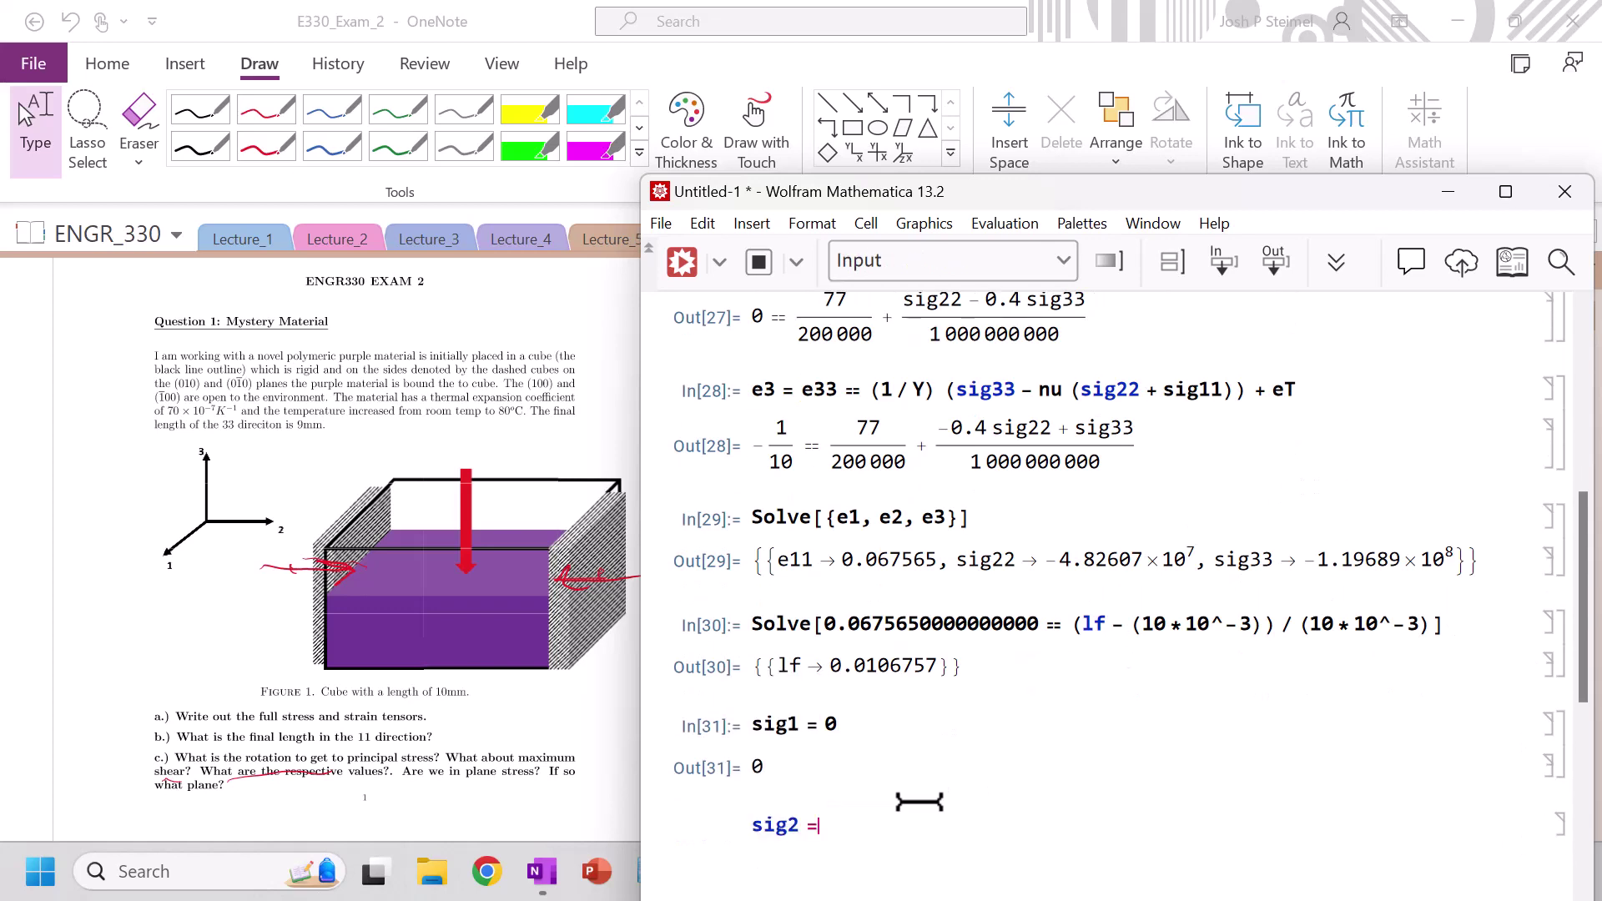
{"action": "triple_click", "coordinate": [1148, 563]}
{"action": "key", "text": "ctrl+c"}
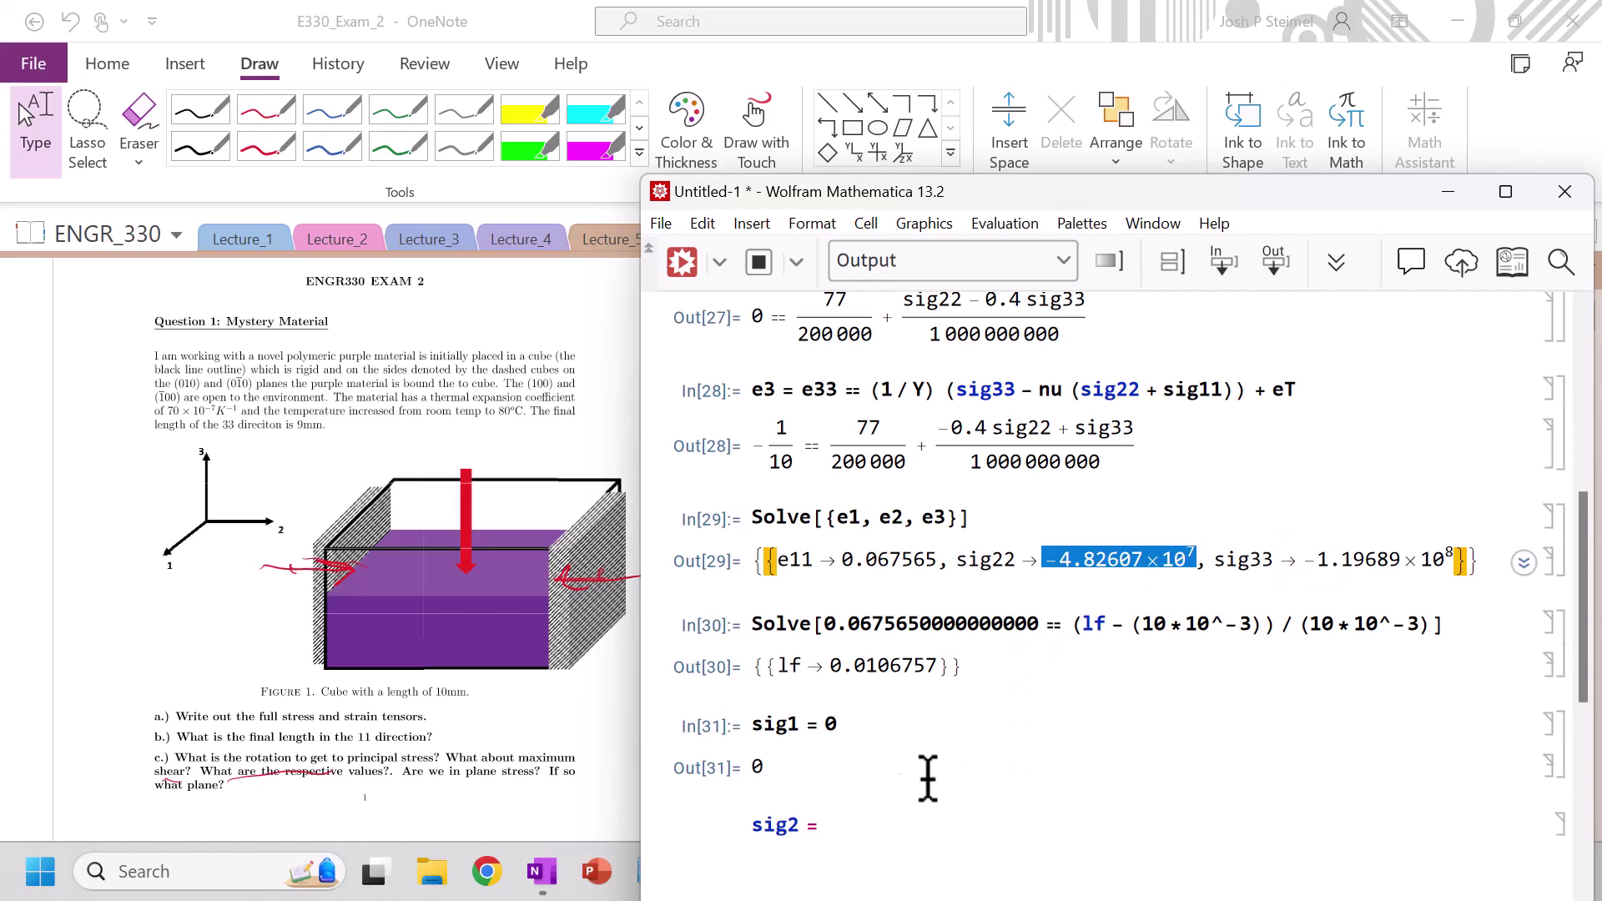
{"action": "left_click", "coordinate": [871, 826]}
{"action": "key", "text": "ctrl+v"}
{"action": "key", "text": "shift+Return"}
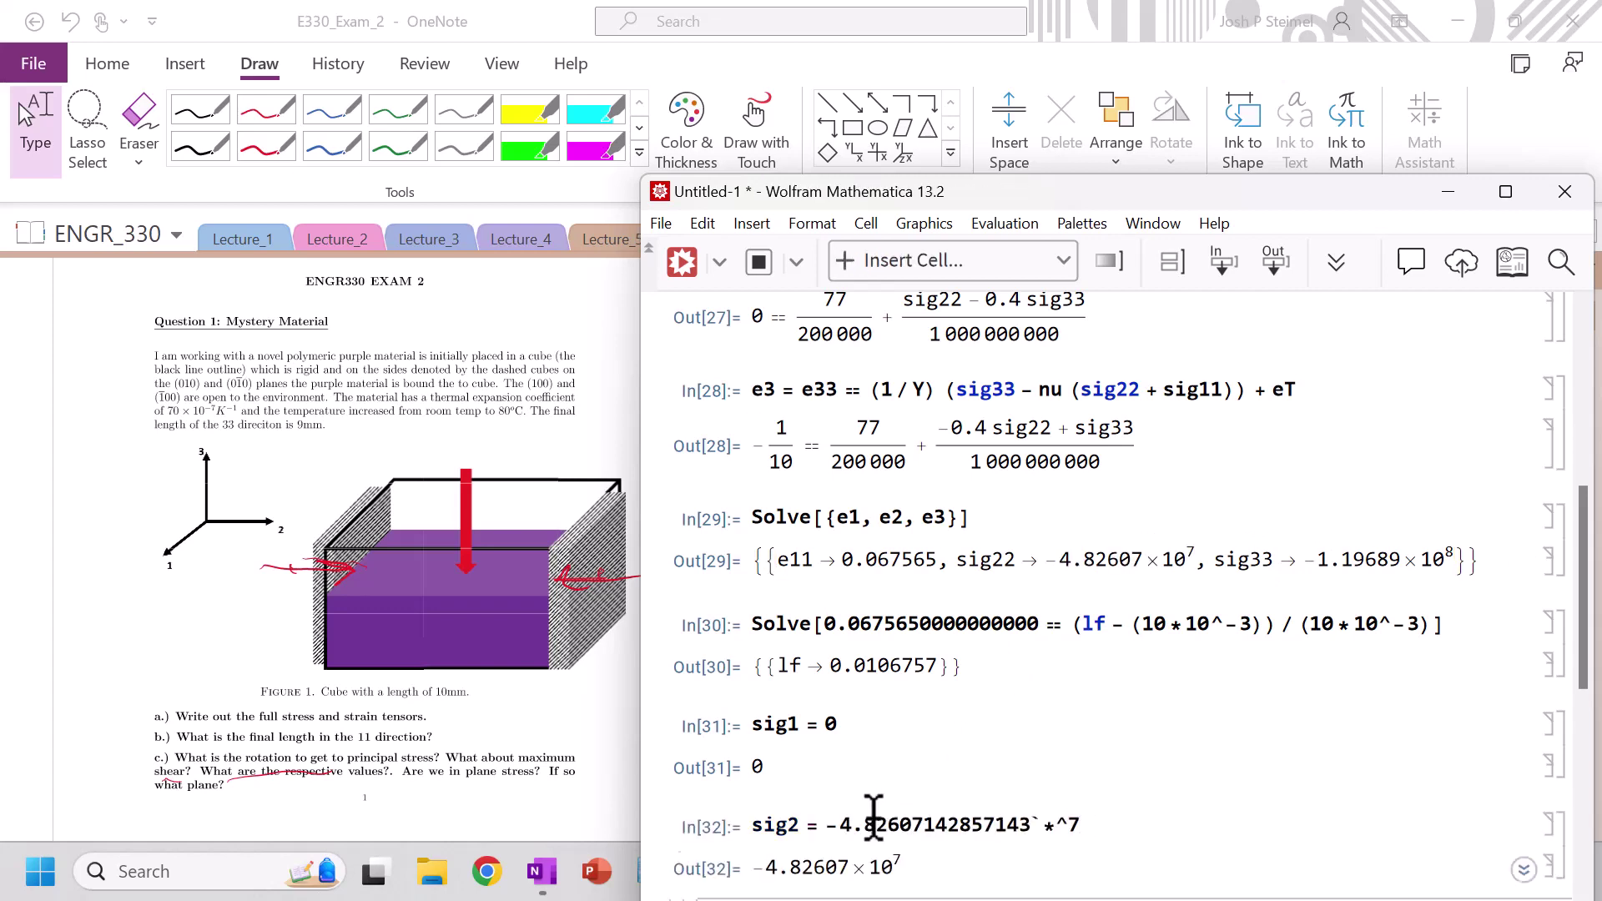
Step: Assign sig3 the sig33 value -1.19689×10^8 copied from the solutions
{"action": "type", "text": "sig3 ="}
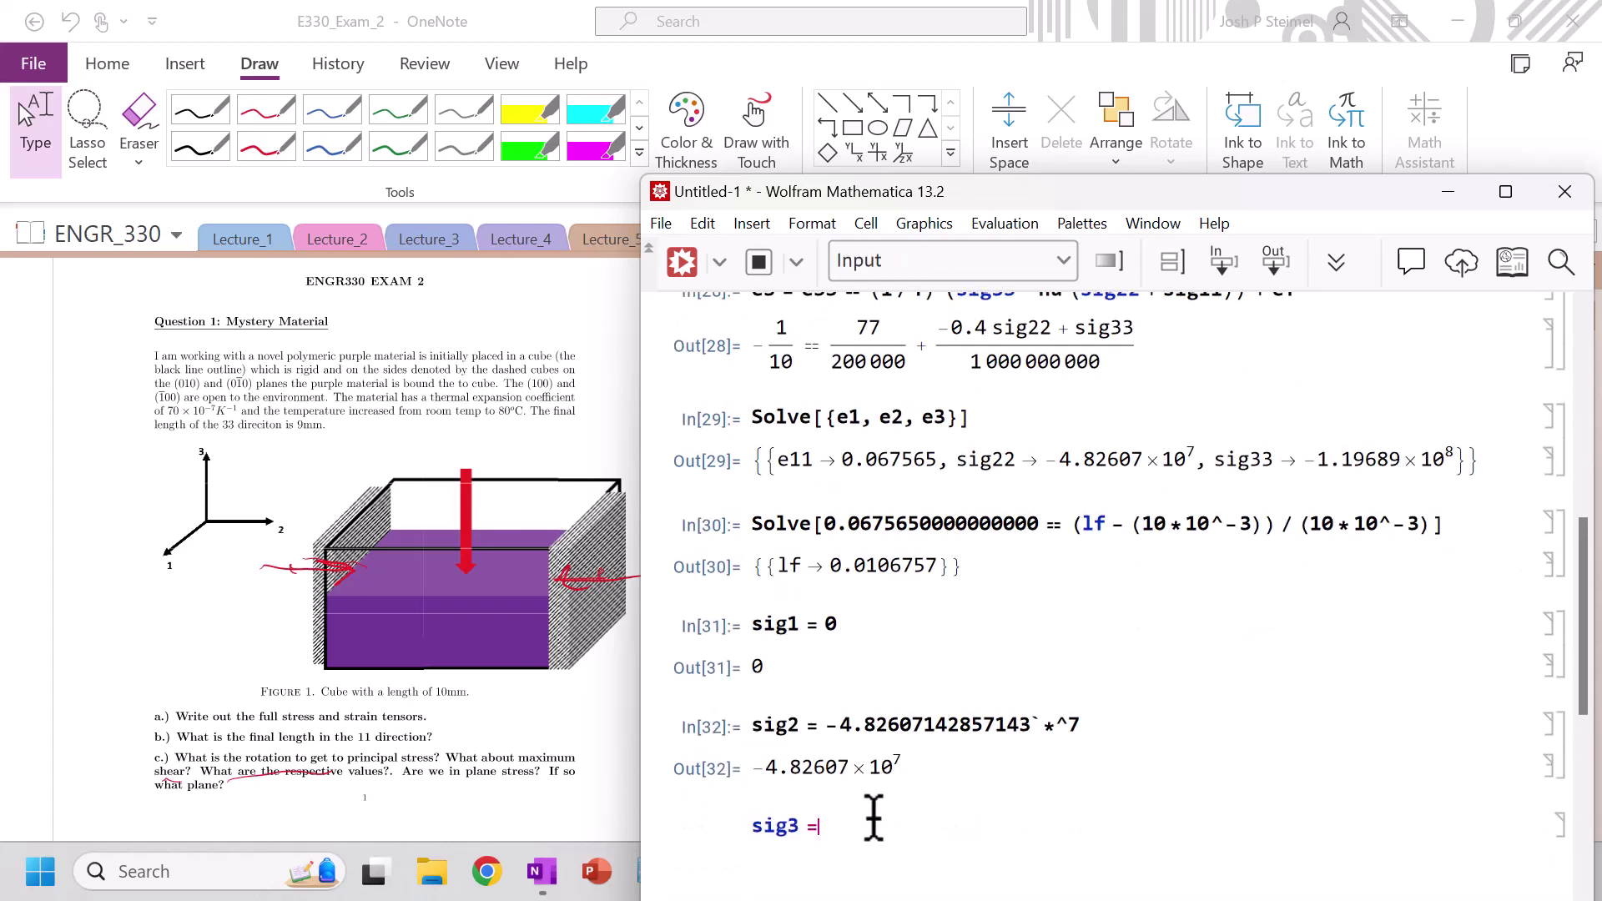
{"action": "left_click", "coordinate": [1321, 459]}
{"action": "left_click", "coordinate": [1321, 459]}
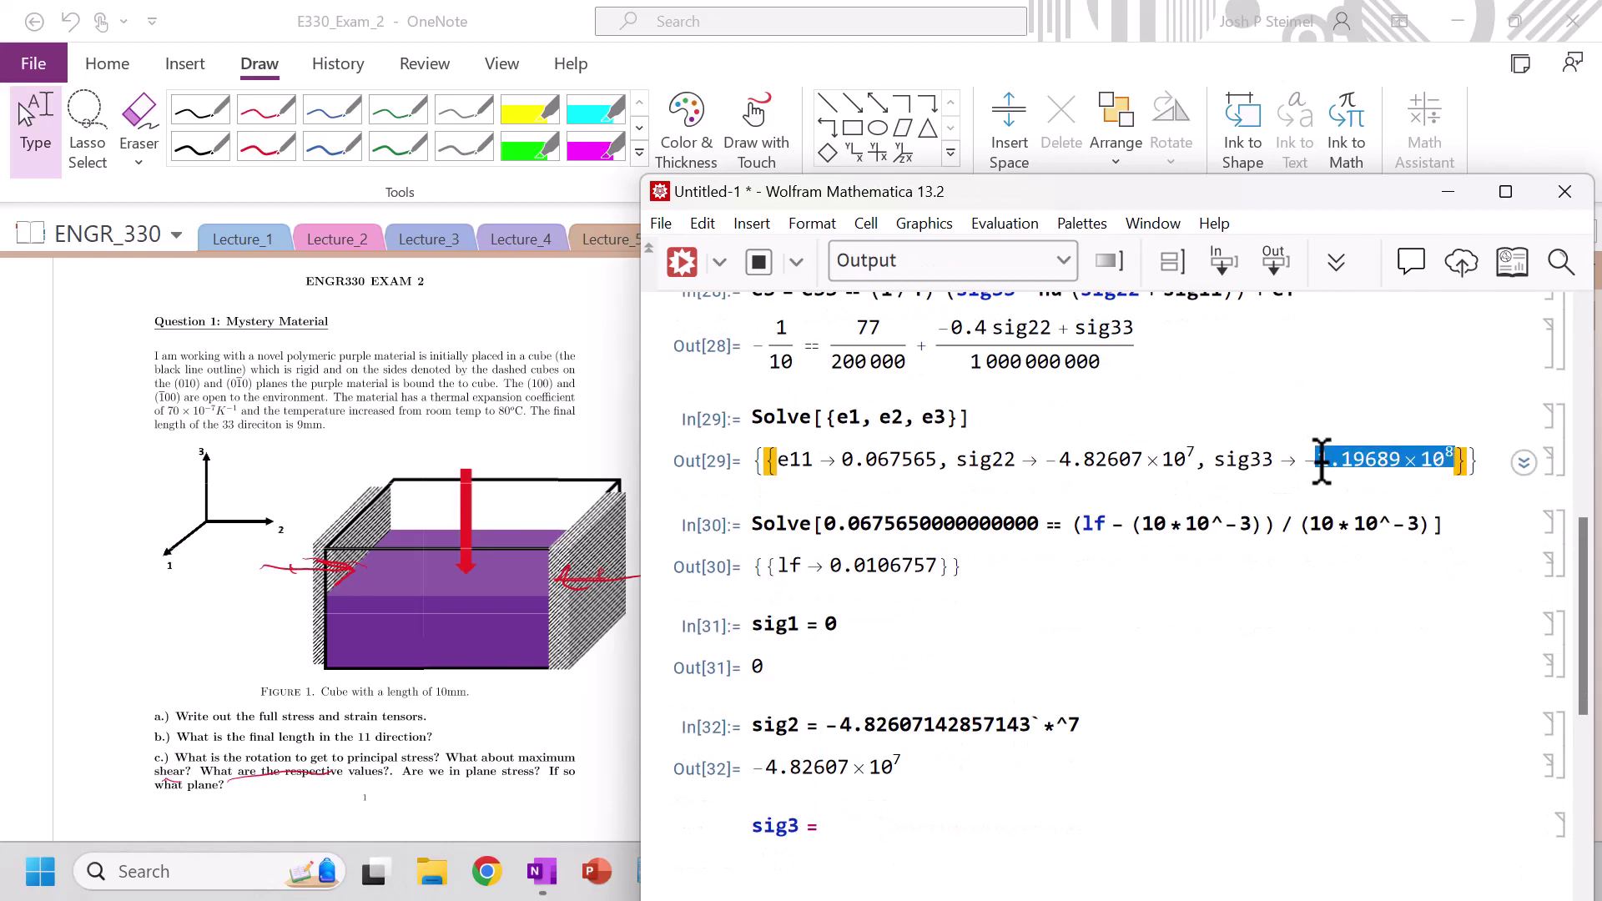
{"action": "left_click", "coordinate": [1321, 459]}
{"action": "double_click", "coordinate": [1322, 459]}
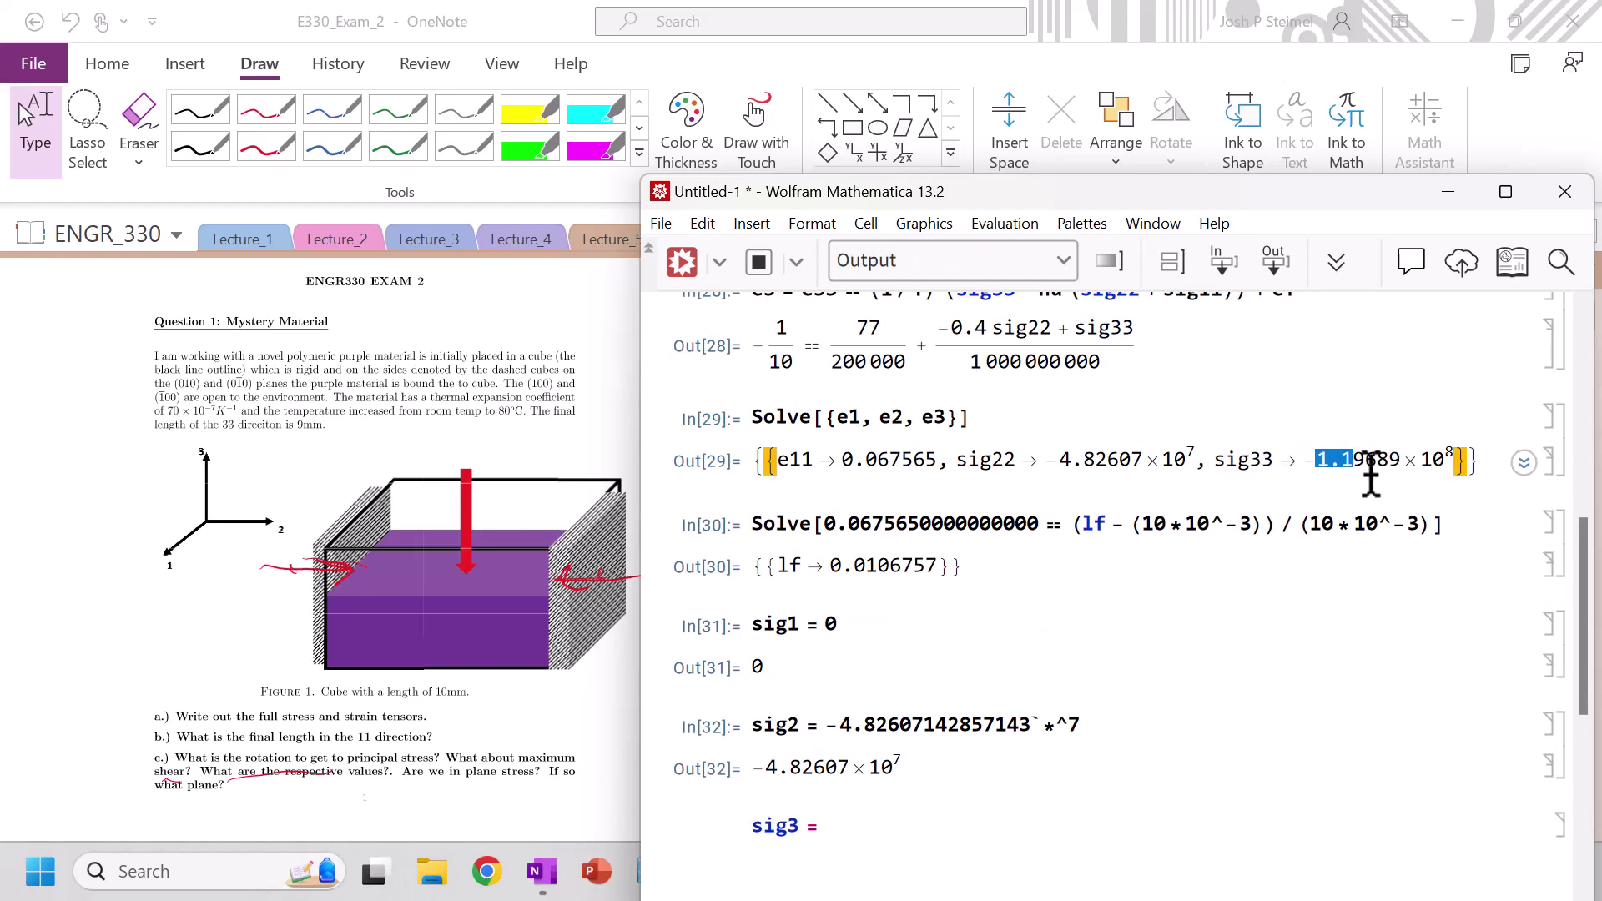
{"action": "double_click", "coordinate": [1314, 459]}
{"action": "left_click_drag", "start_coordinate": [1300, 459], "coordinate": [1452, 459]}
{"action": "key", "text": "ctrl+c"}
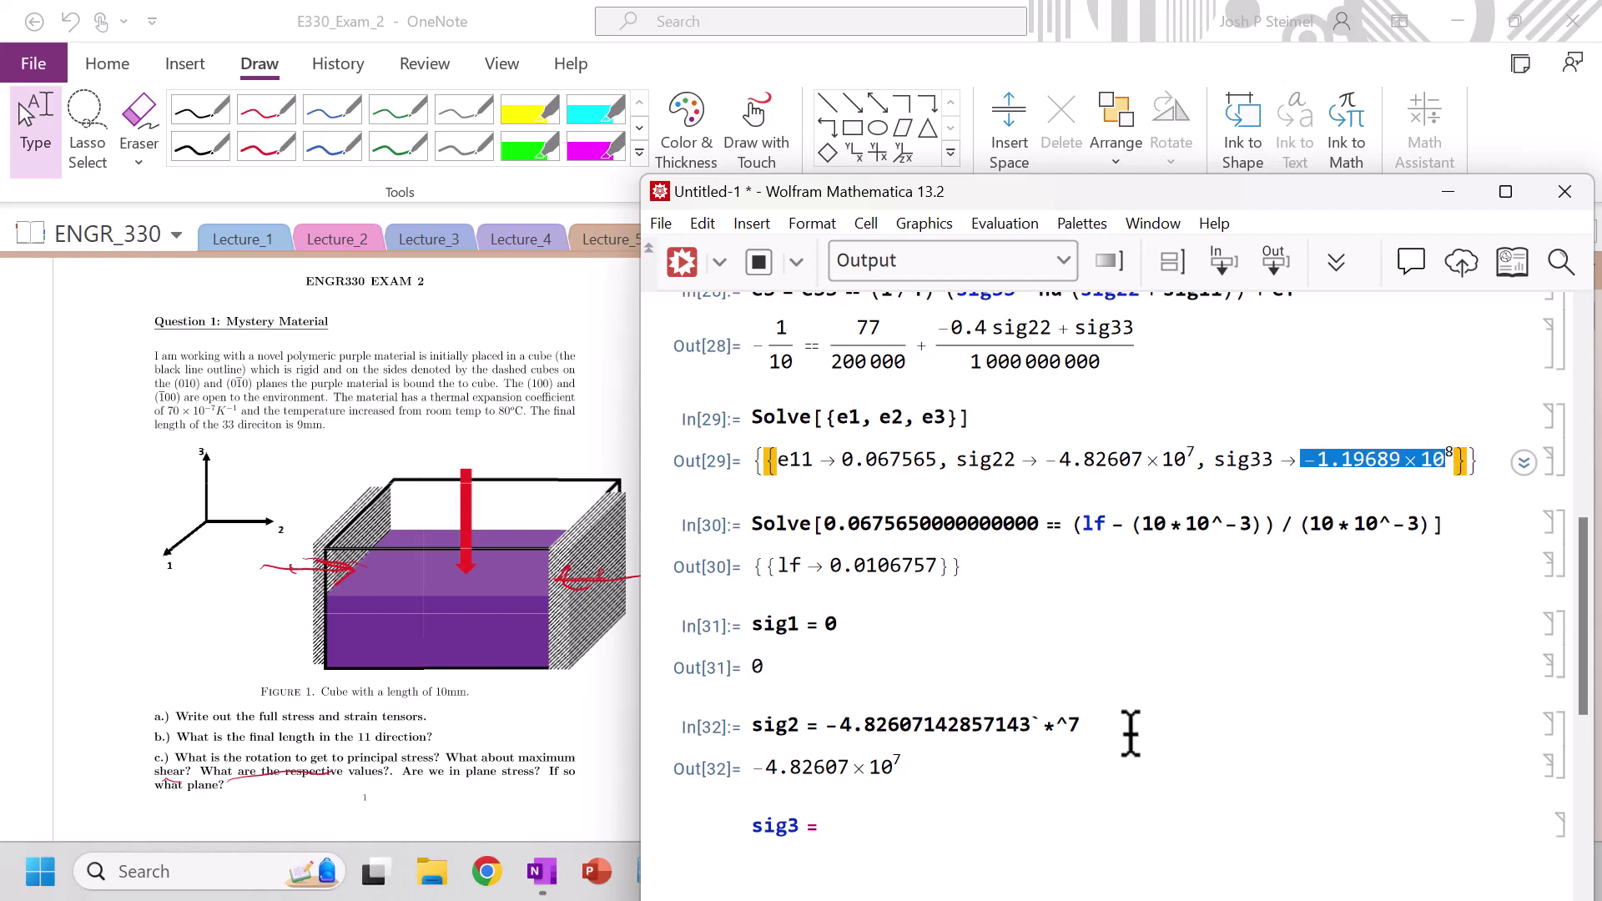
{"action": "left_click", "coordinate": [930, 821]}
{"action": "key", "text": "ctrl+v"}
{"action": "key", "text": "shift+Return"}
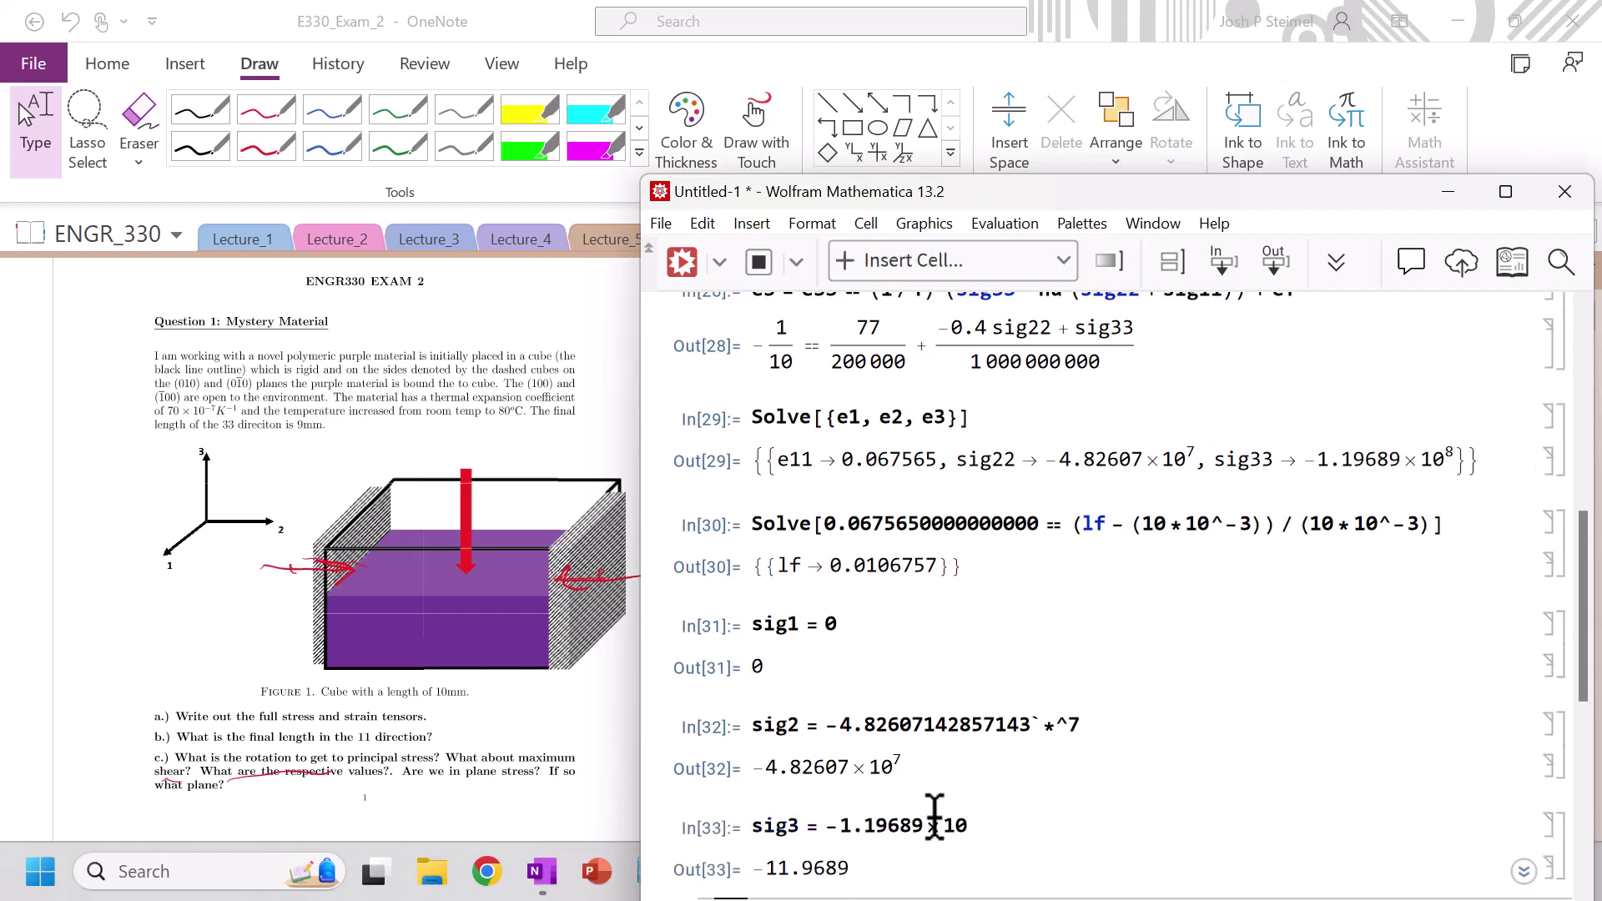
Step: Evaluate sig2 - sig3 and begin wrapping it in parentheses
{"action": "type", "text": "sig2sig2"}
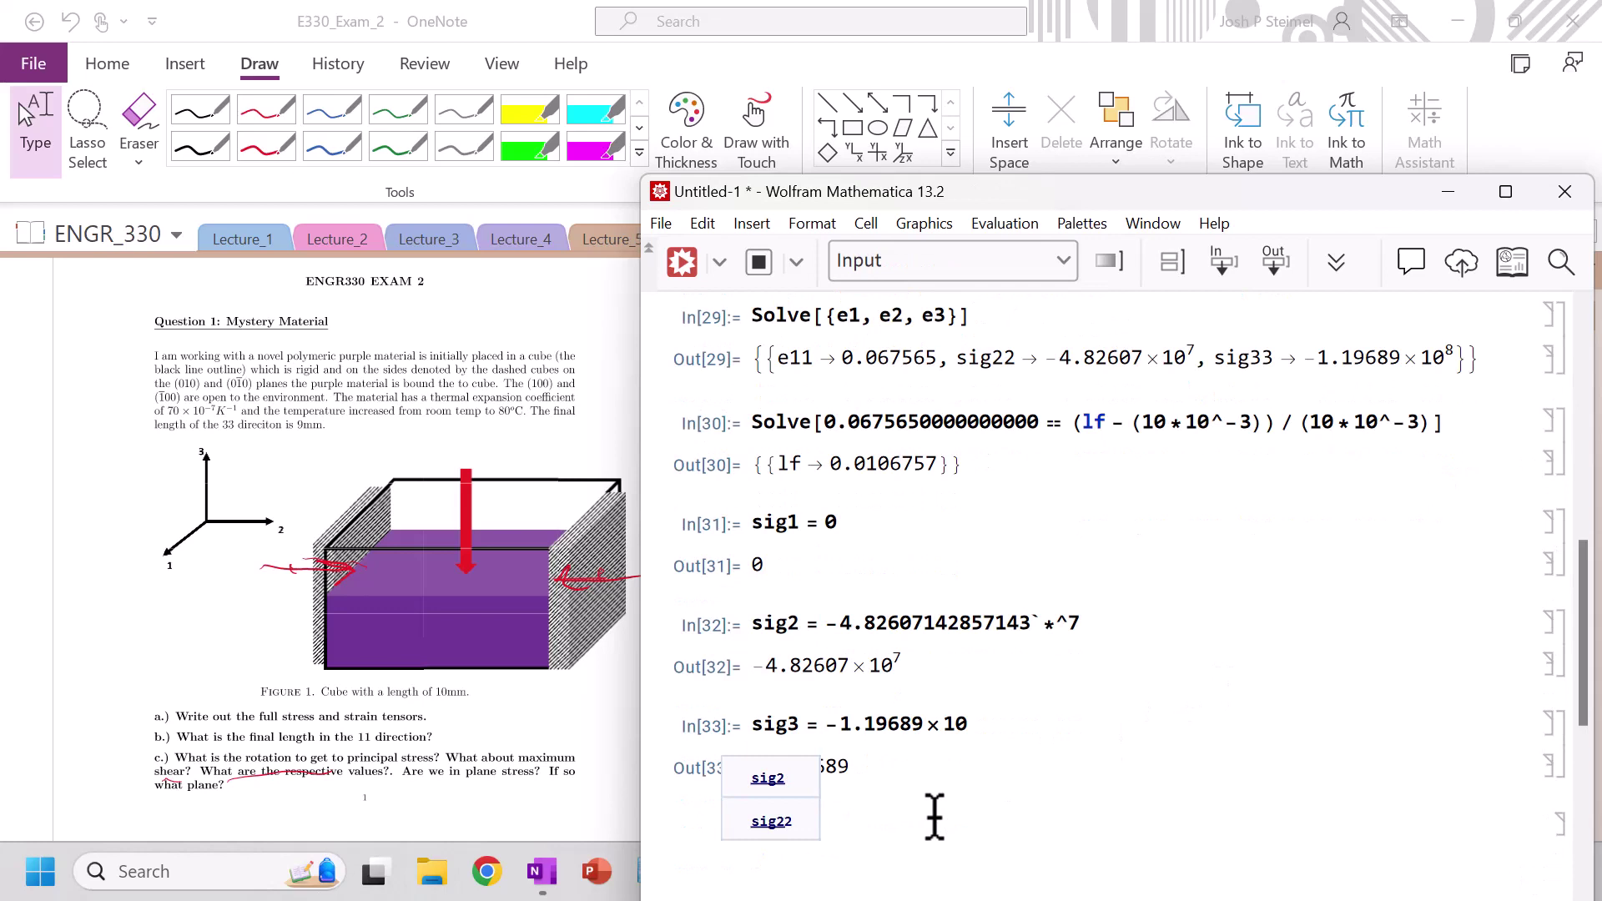
{"action": "type", "text": "-sig3"}
{"action": "key", "text": "shift+Return"}
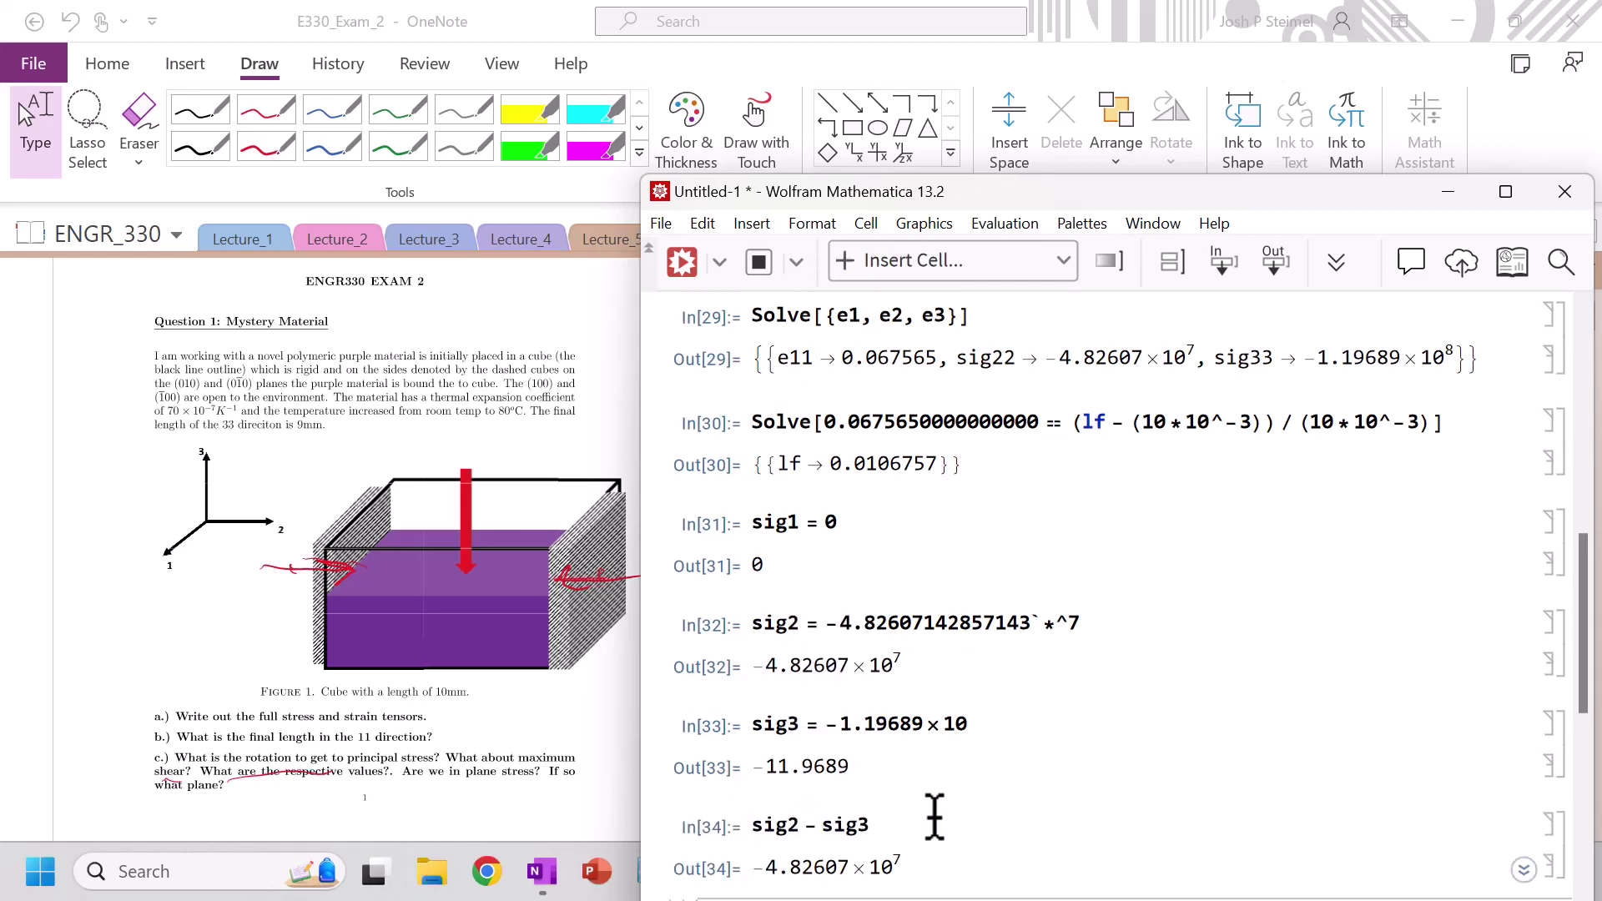
{"action": "left_click", "coordinate": [754, 826]}
{"action": "type", "text": "("}
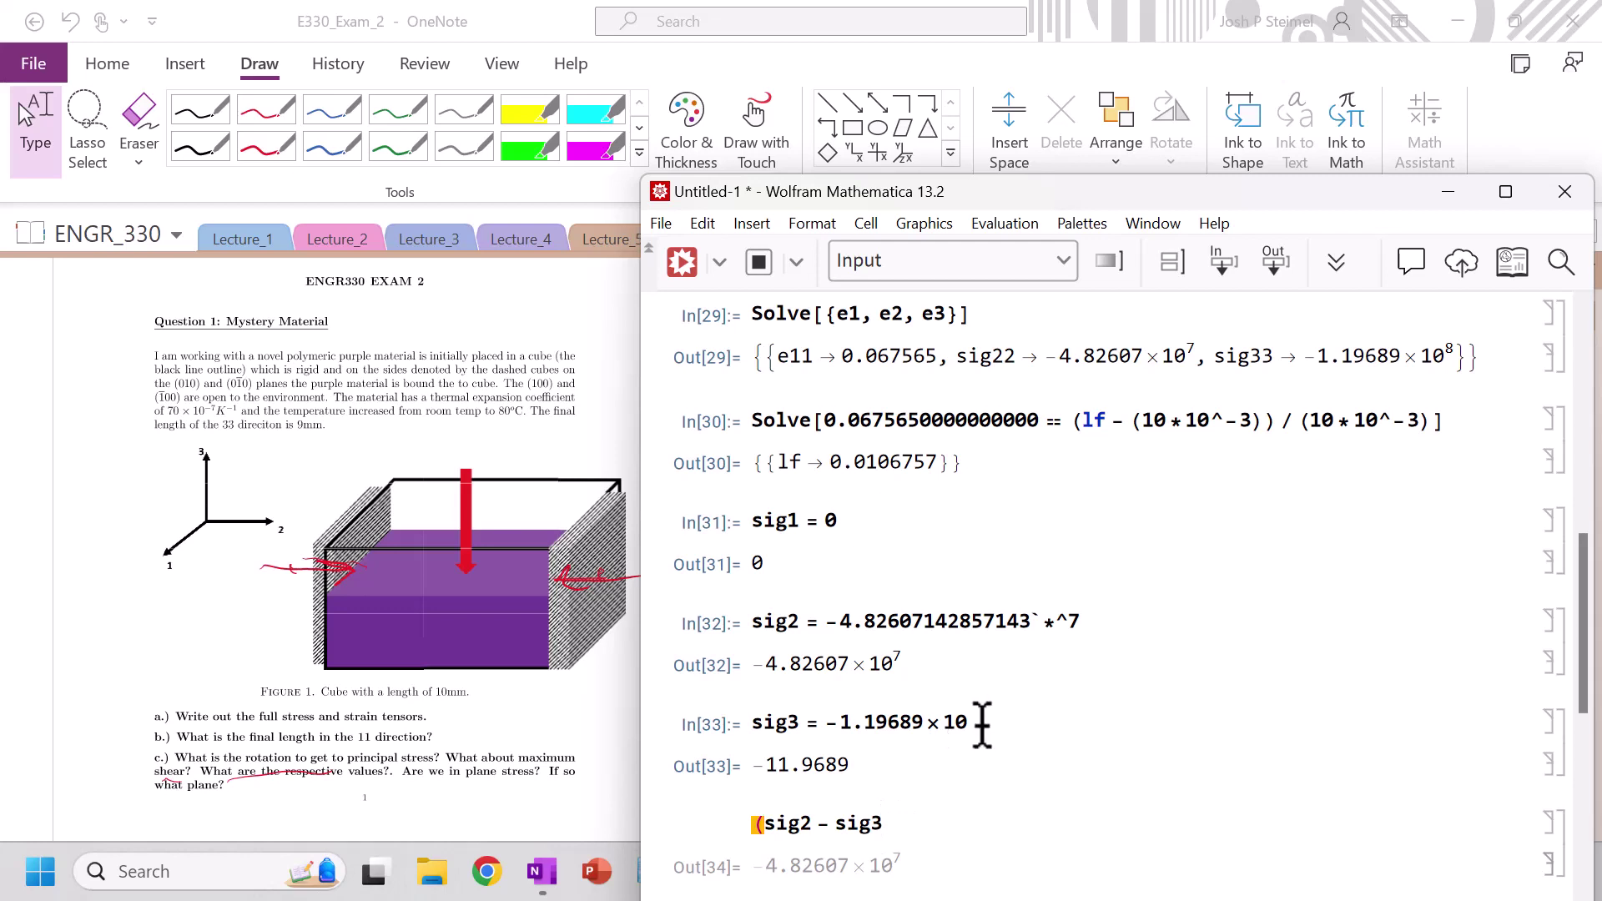
Step: Replace sig3's rounded value with the full-precision -1.19689×10^8 from Out[29] and re-evaluate
{"action": "double_click", "coordinate": [1360, 369]}
{"action": "left_click", "coordinate": [1360, 374]}
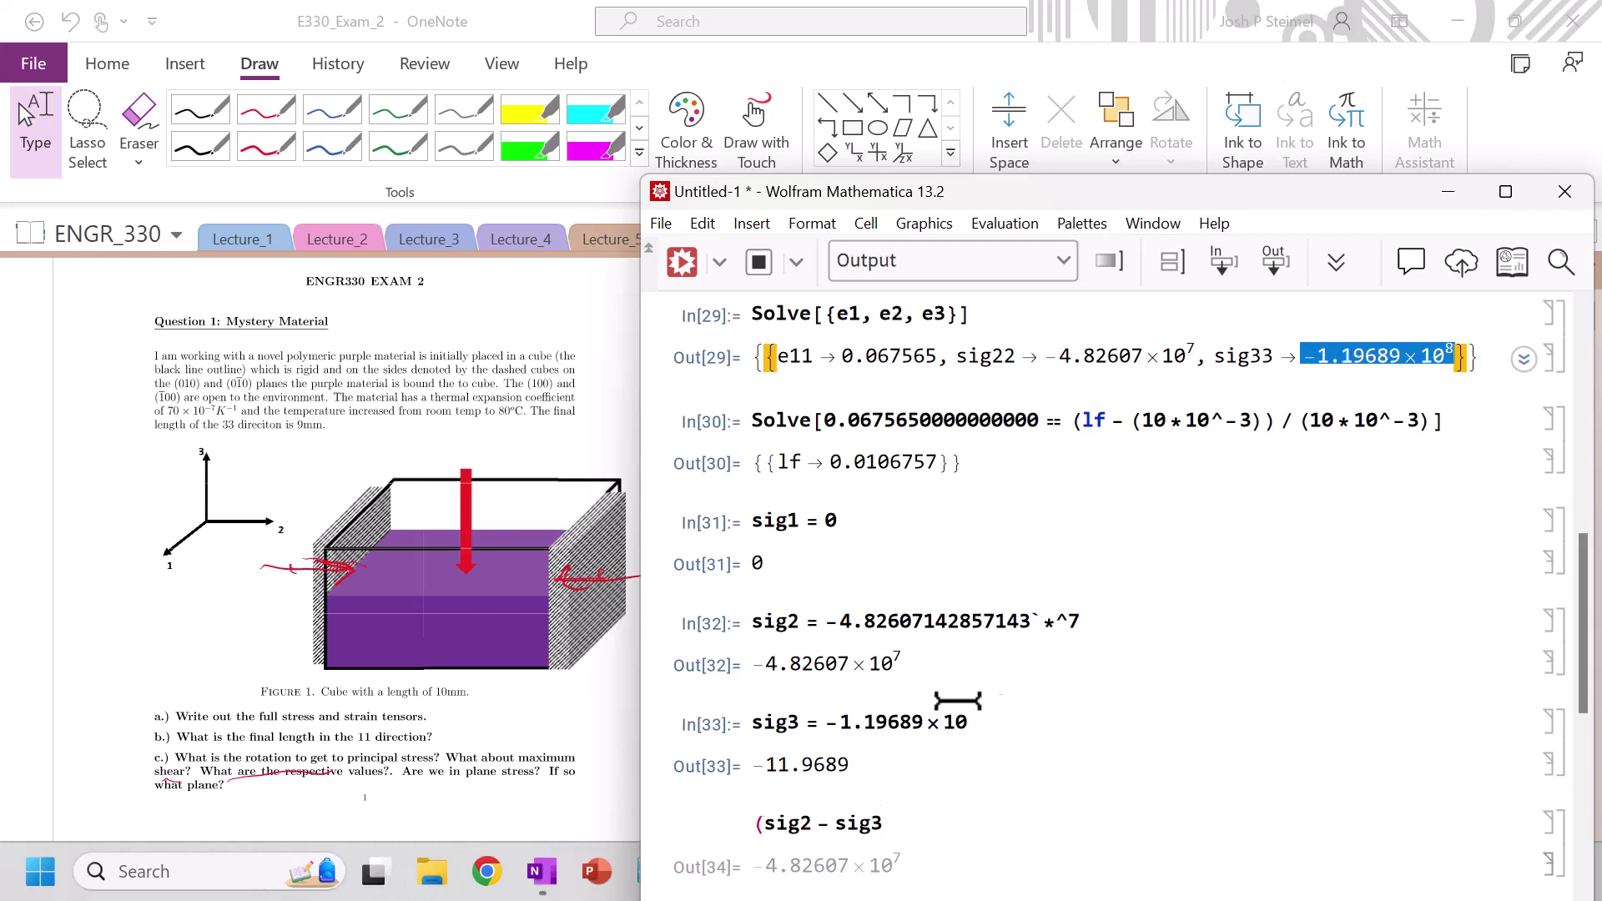
{"action": "left_click", "coordinate": [885, 724]}
{"action": "double_click", "coordinate": [885, 722]}
{"action": "left_click", "coordinate": [884, 721]}
{"action": "key", "text": "ctrl+v"}
{"action": "key", "text": "shift+Return"}
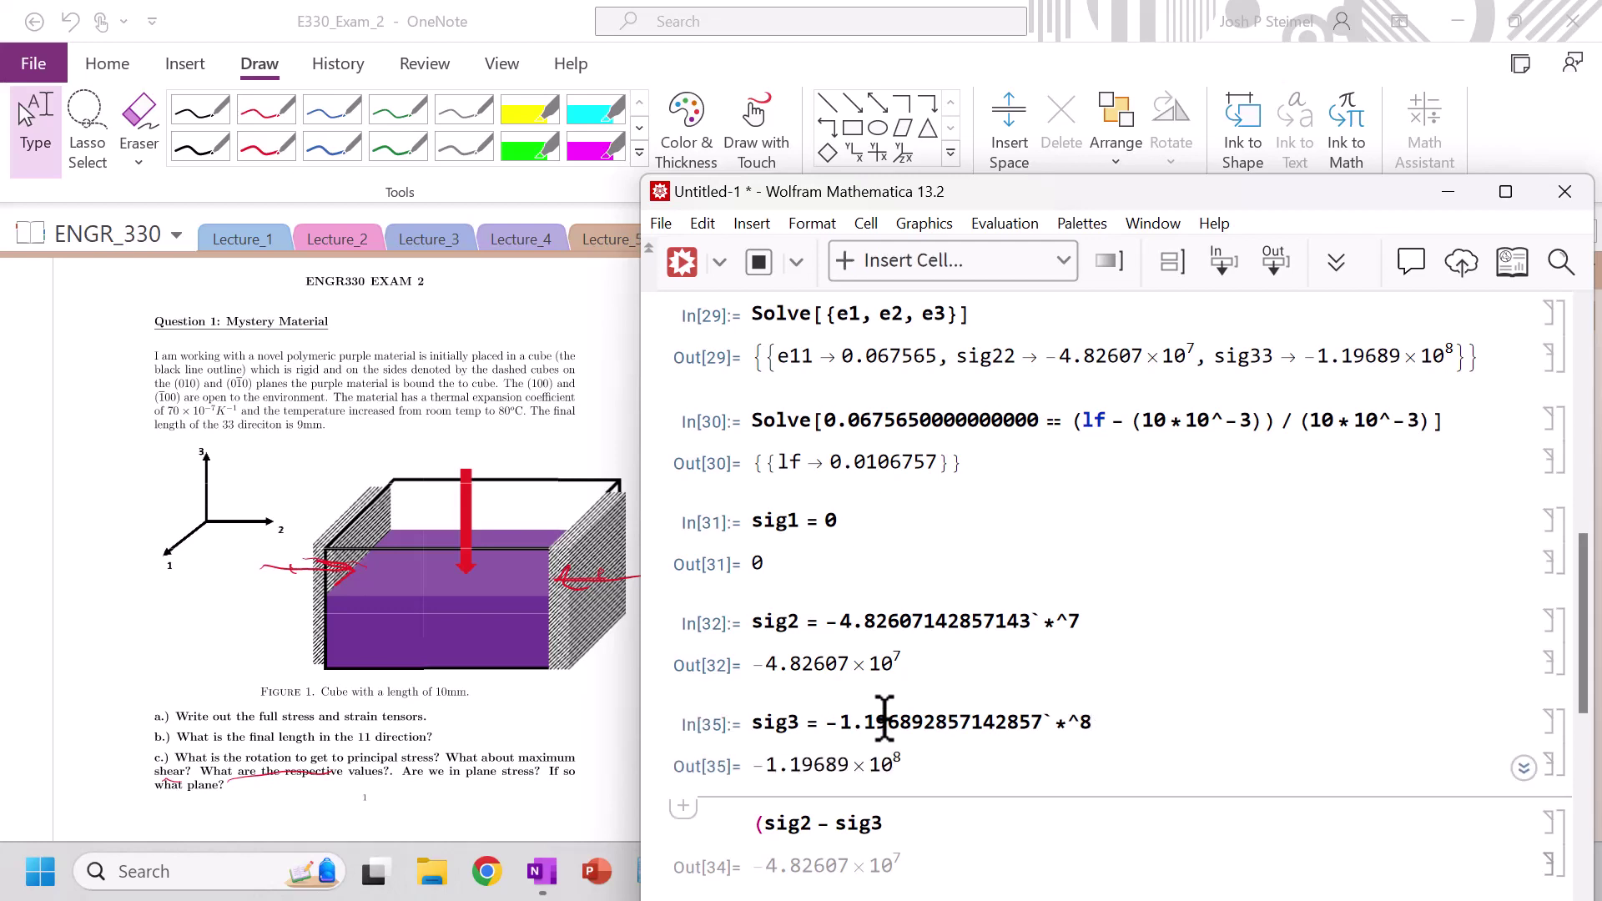
Step: Evaluate (sig2 - sig3)/2, giving 3.57143×10^7
{"action": "left_click", "coordinate": [890, 823]}
{"action": "type", "text": ")/2"}
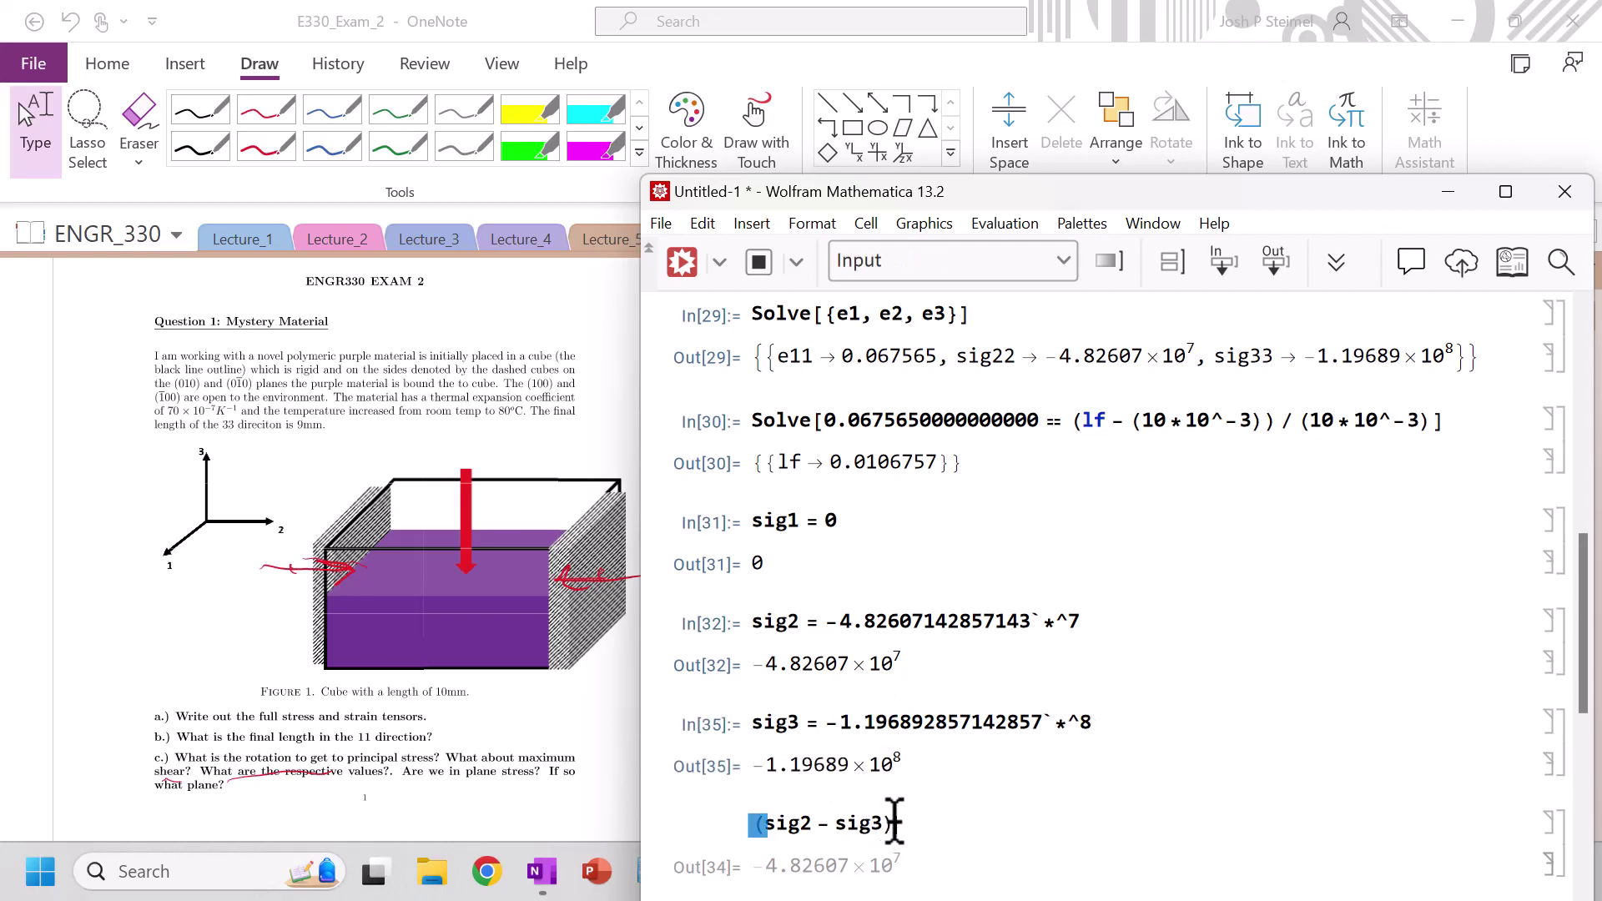
{"action": "key", "text": "shift+Return"}
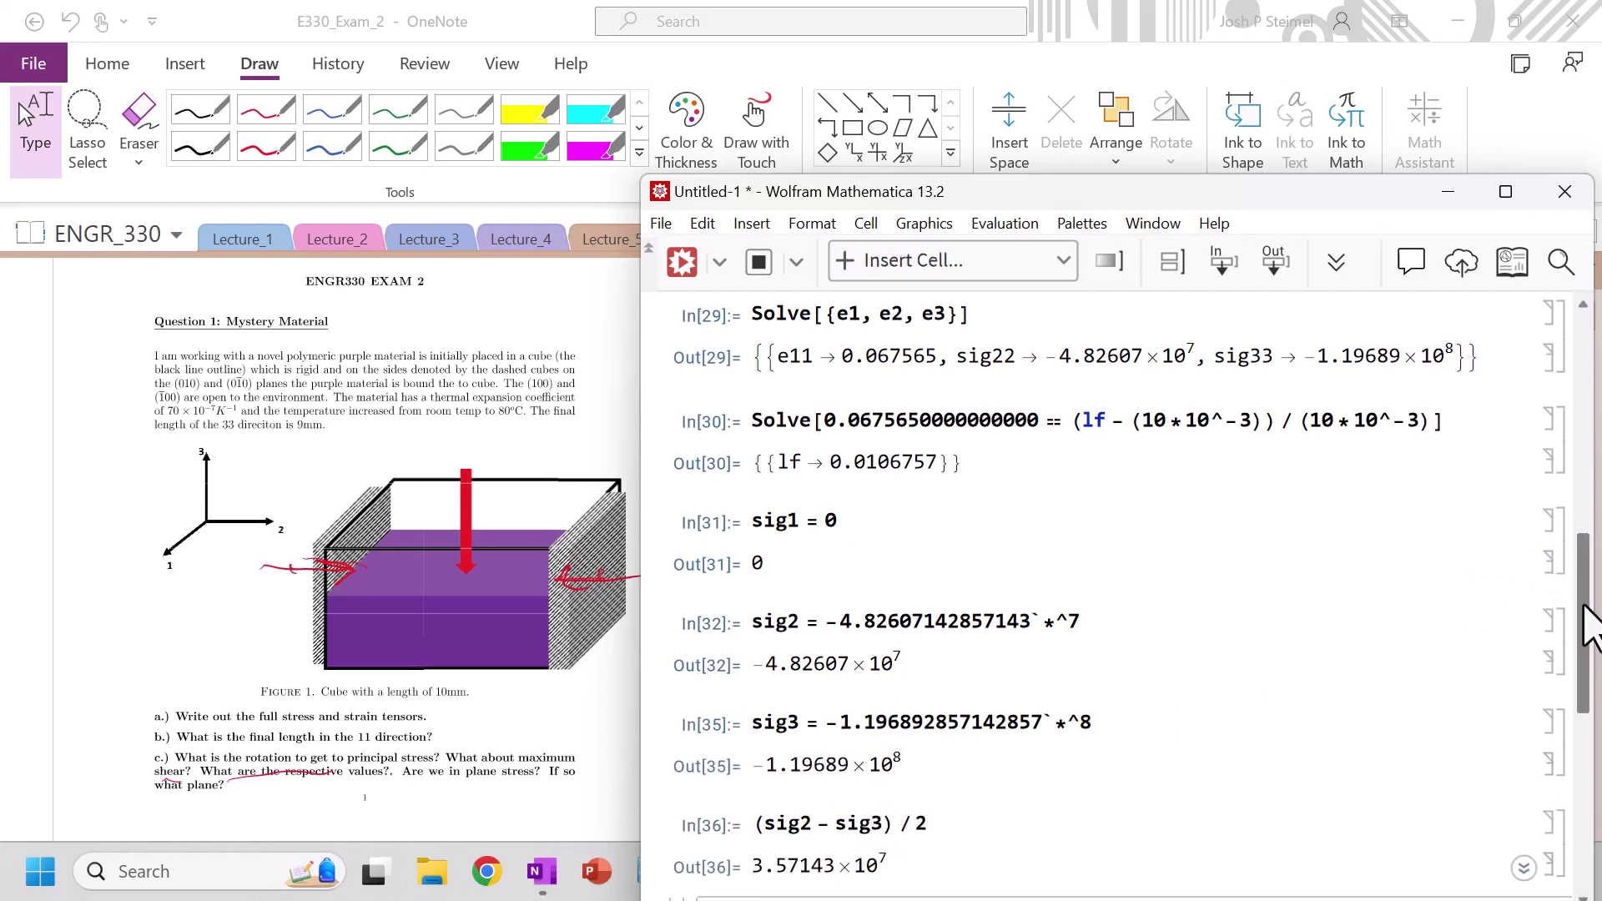
Step: Bring the OneNote exam forward and scroll down to parts d and e
{"action": "left_click_drag", "start_coordinate": [1588, 626], "coordinate": [1590, 724]}
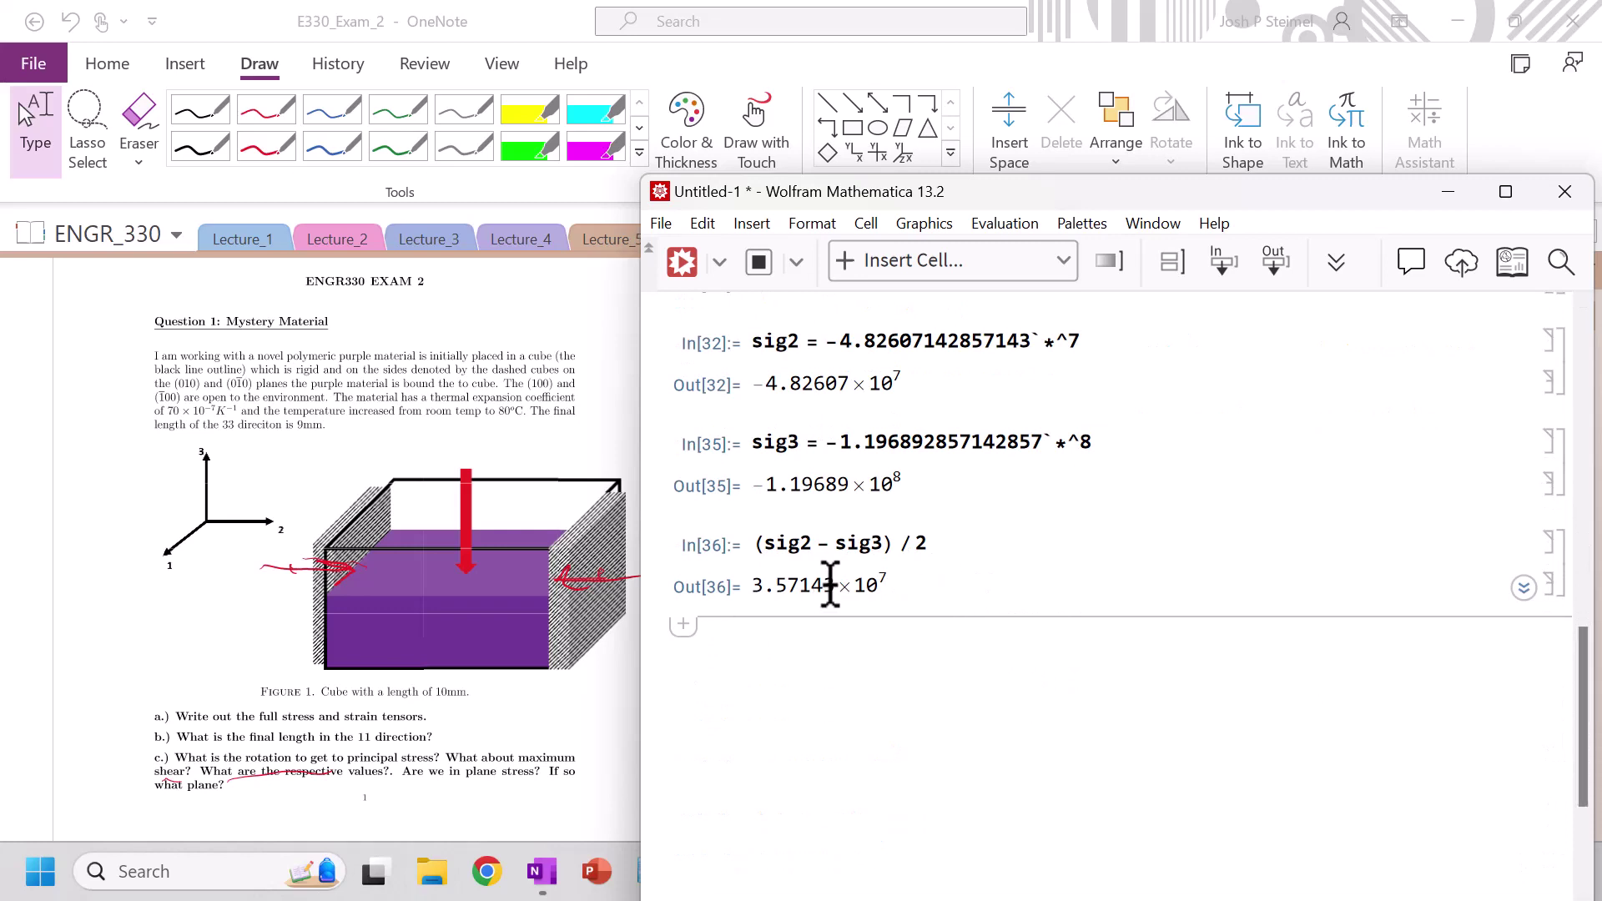
{"action": "scroll", "coordinate": [1588, 642], "scroll_direction": "up", "scroll_amount": 1}
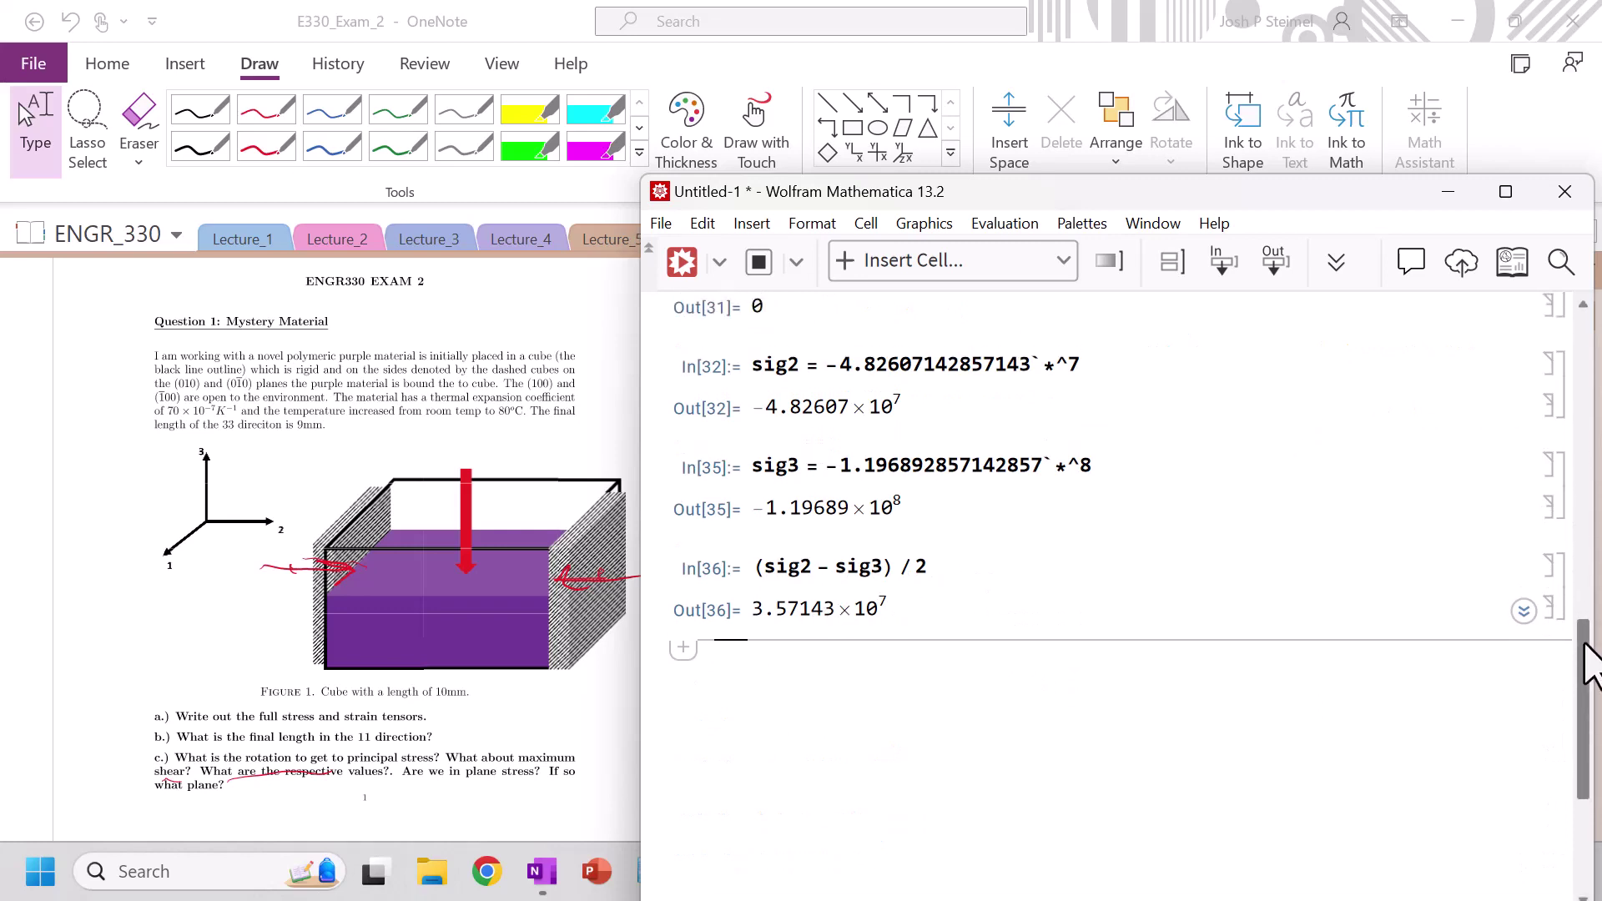
{"action": "left_click_drag", "start_coordinate": [1589, 668], "coordinate": [1585, 644]}
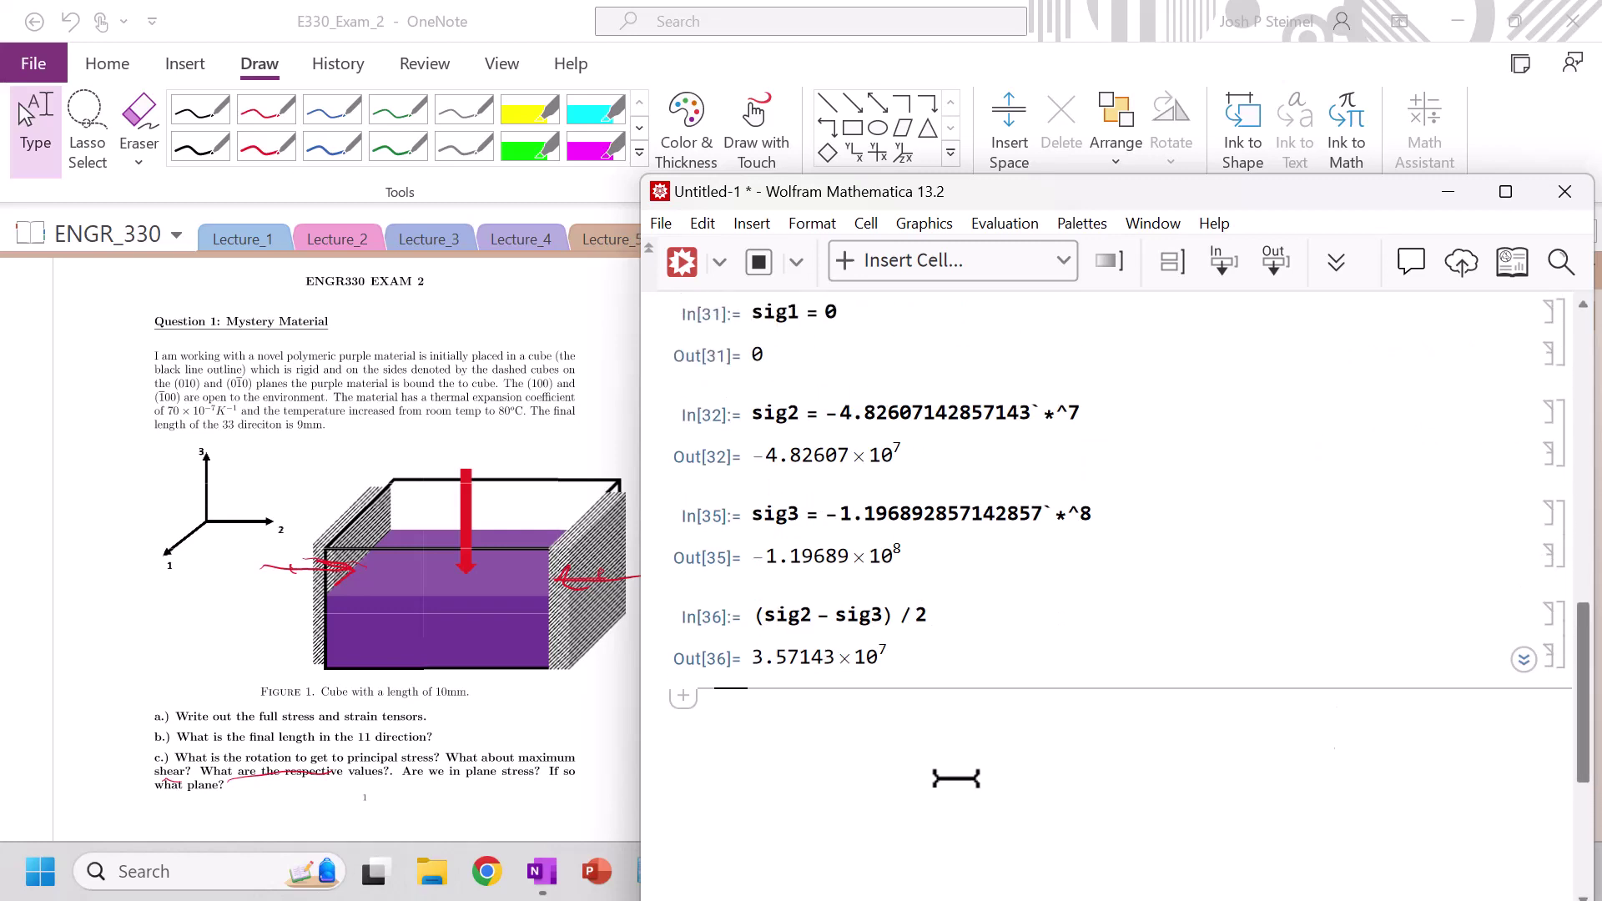
{"action": "left_click", "coordinate": [357, 774]}
{"action": "scroll", "coordinate": [357, 776], "scroll_direction": "down", "scroll_amount": 10}
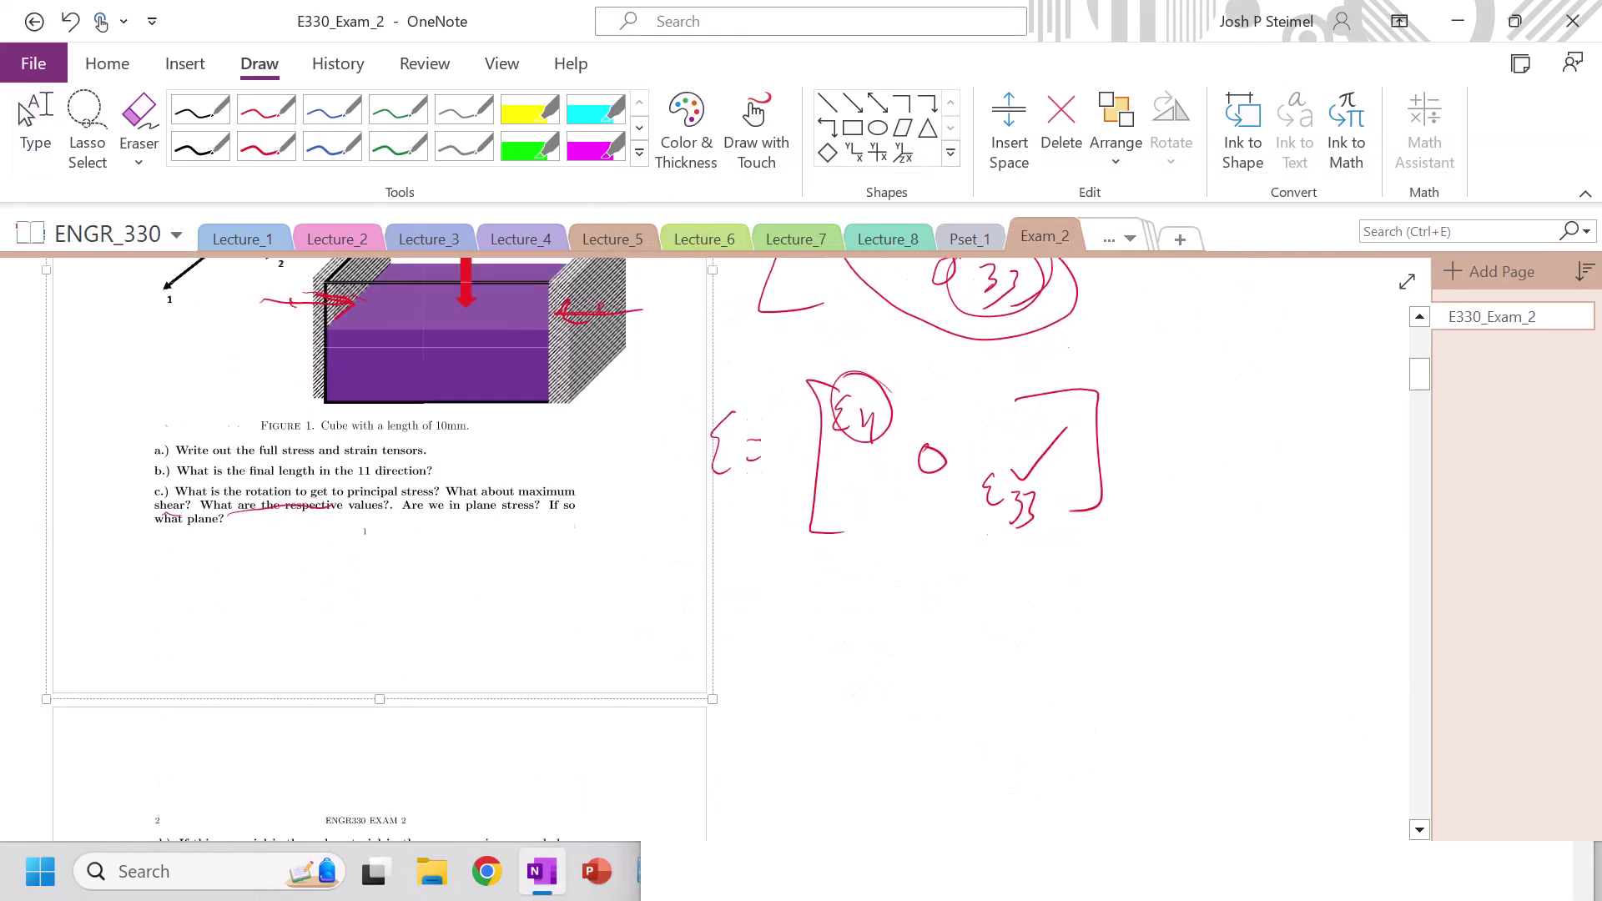
{"action": "scroll", "coordinate": [357, 776], "scroll_direction": "down", "scroll_amount": 1}
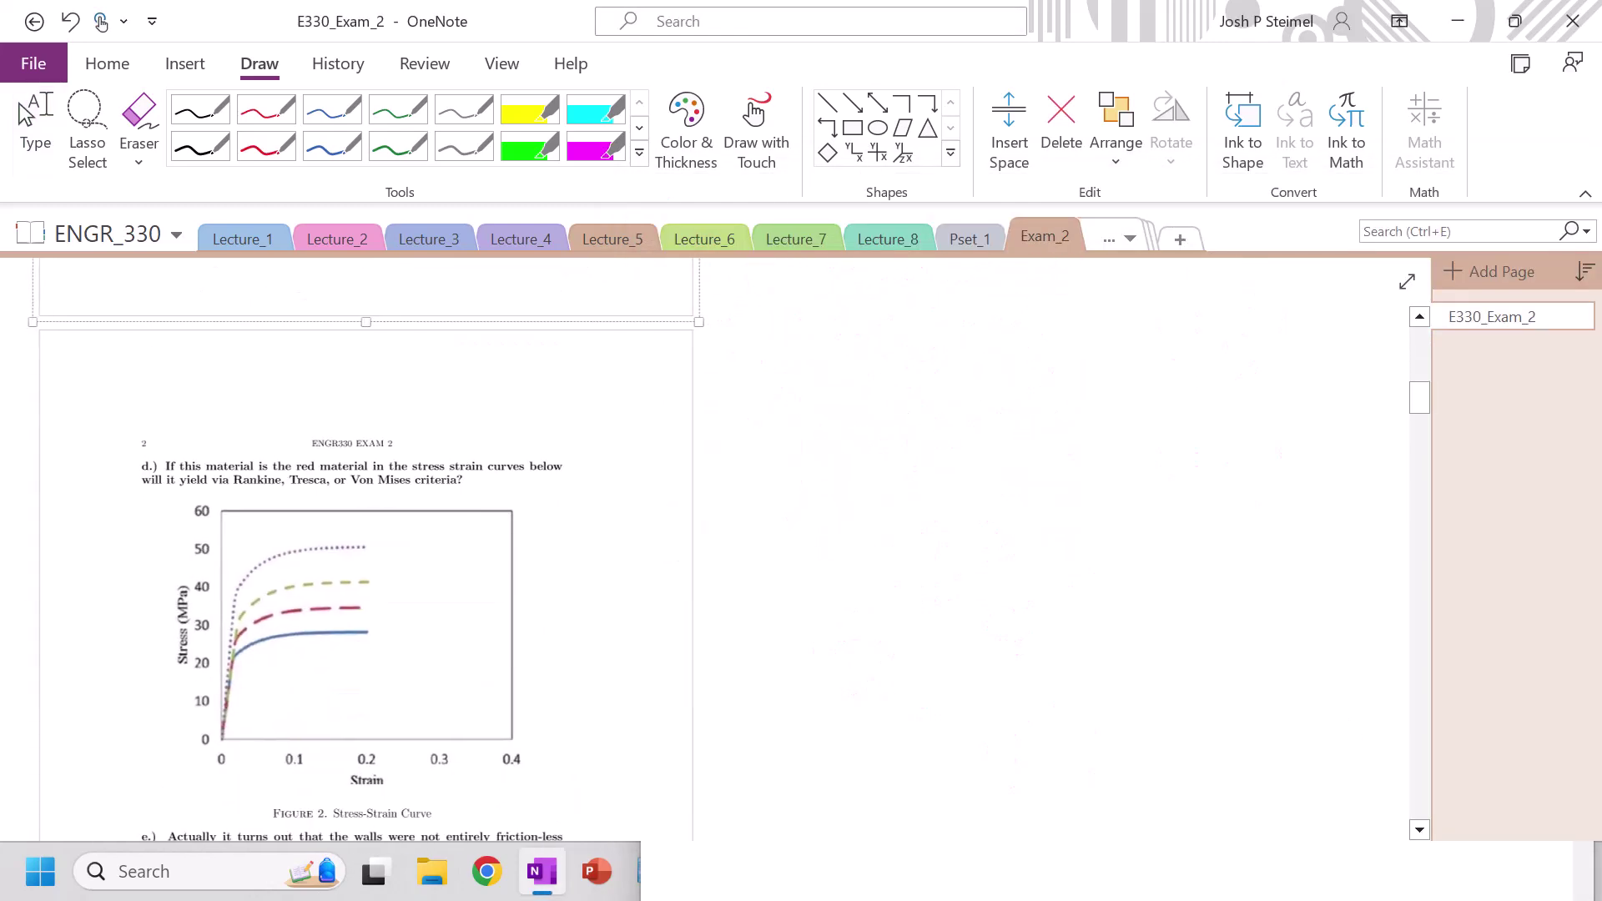
{"action": "scroll", "coordinate": [357, 776], "scroll_direction": "down", "scroll_amount": 2}
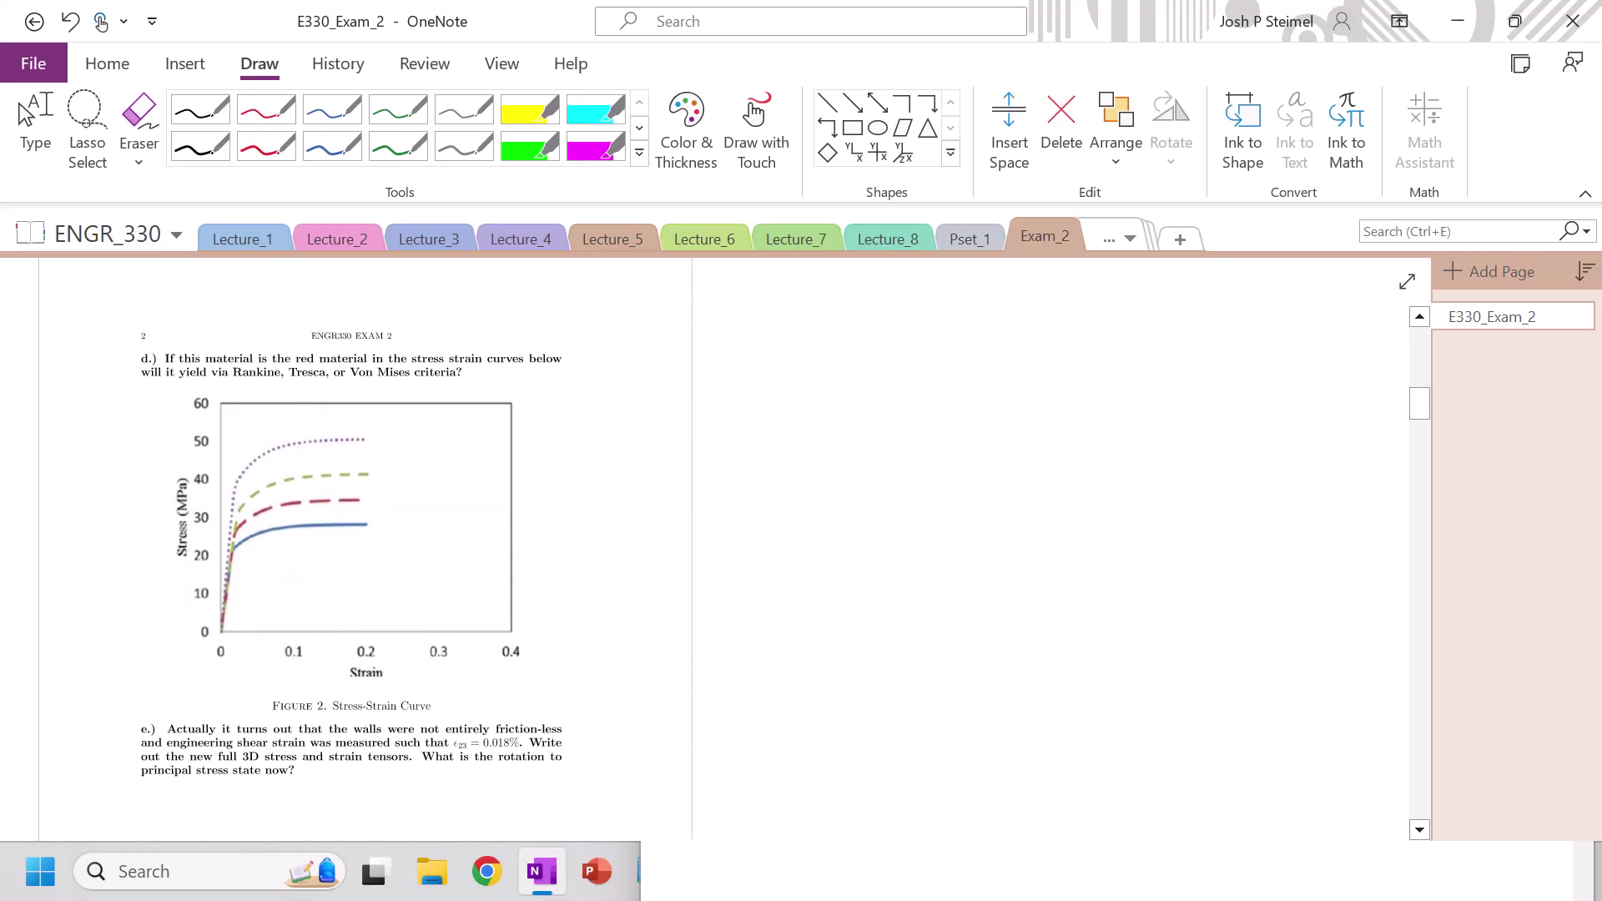
Step: Check Abs[sig3] > 10*10^6 in a new cell, which returns True
{"action": "left_click", "coordinate": [793, 859]}
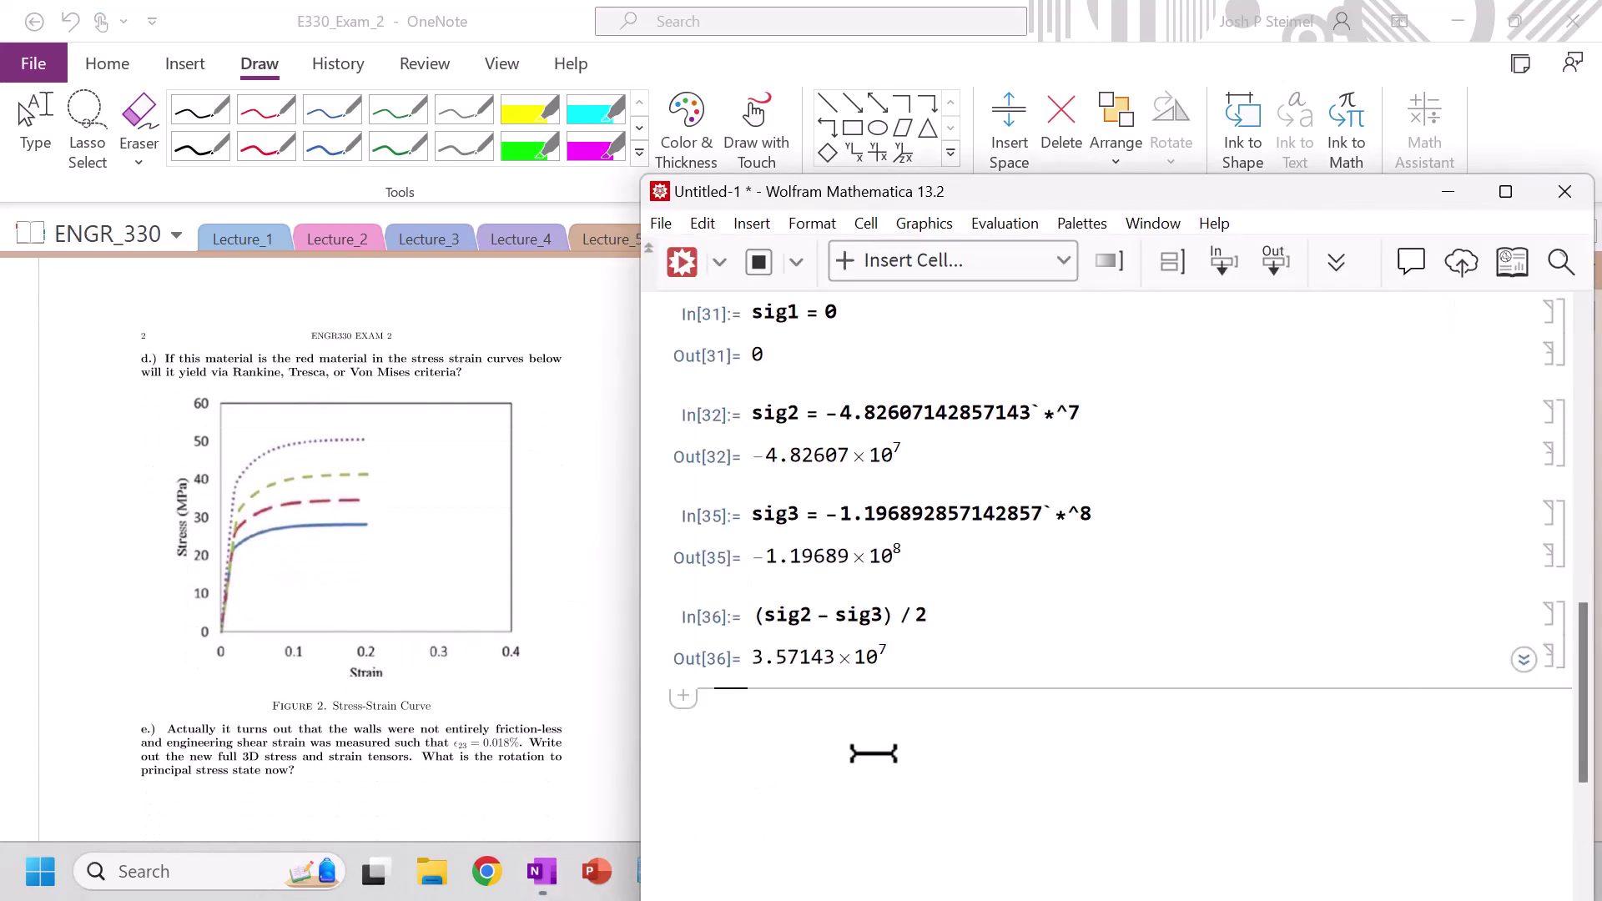
{"action": "type", "text": "sig1"}
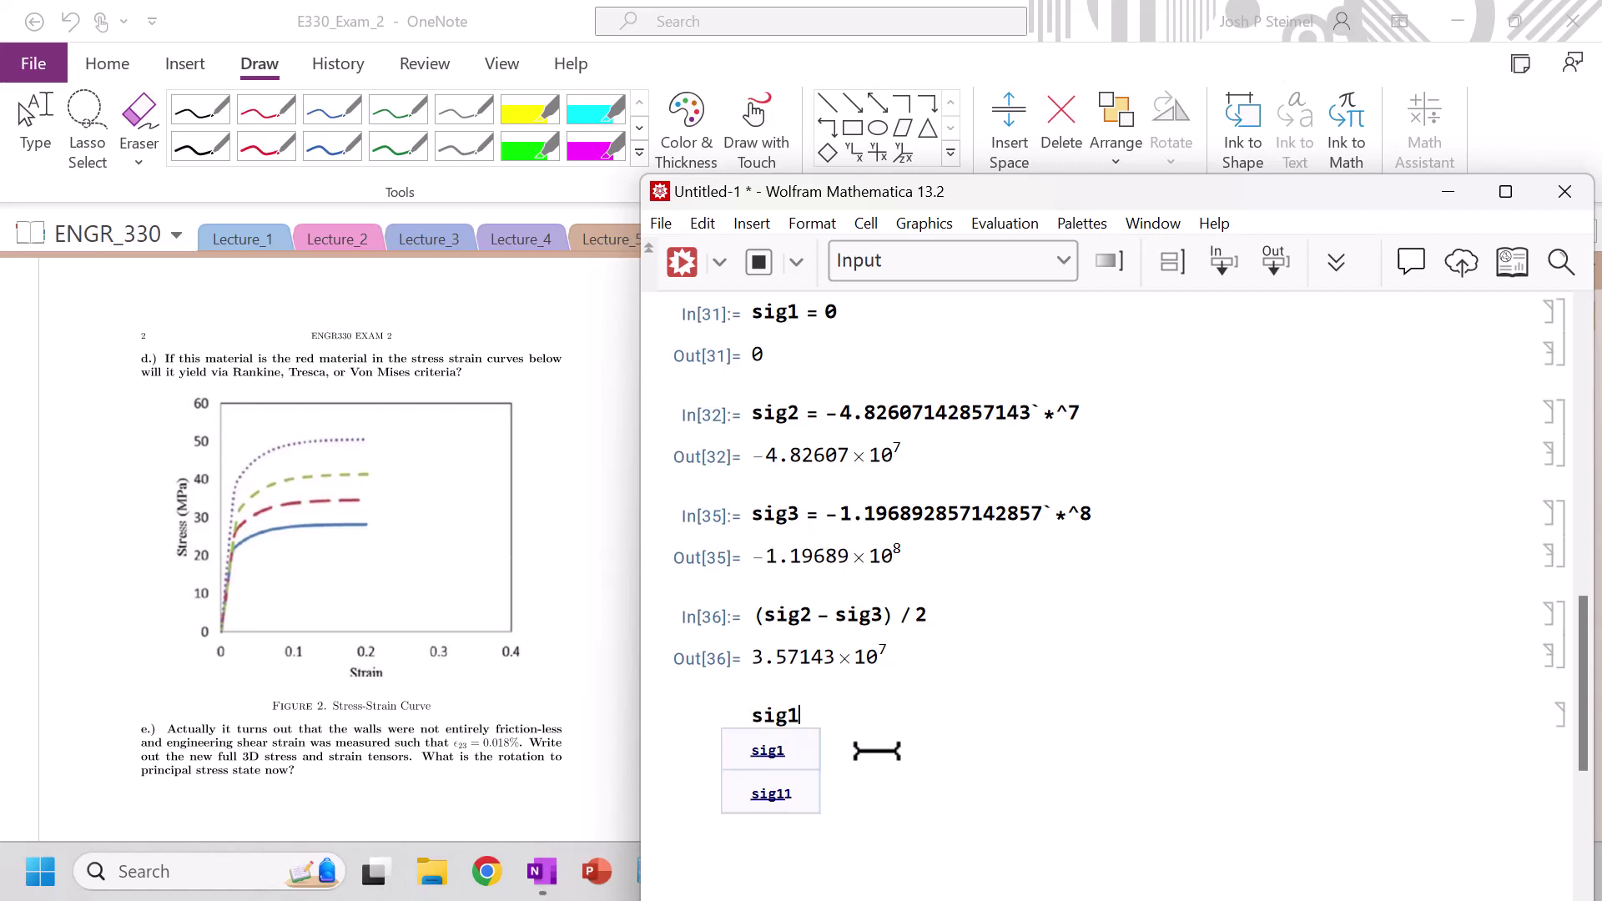
{"action": "key", "text": "BackSpace"}
{"action": "key", "text": "BackSpace"}
{"action": "key", "text": "BackSpace"}
{"action": "key", "text": "BackSpace"}
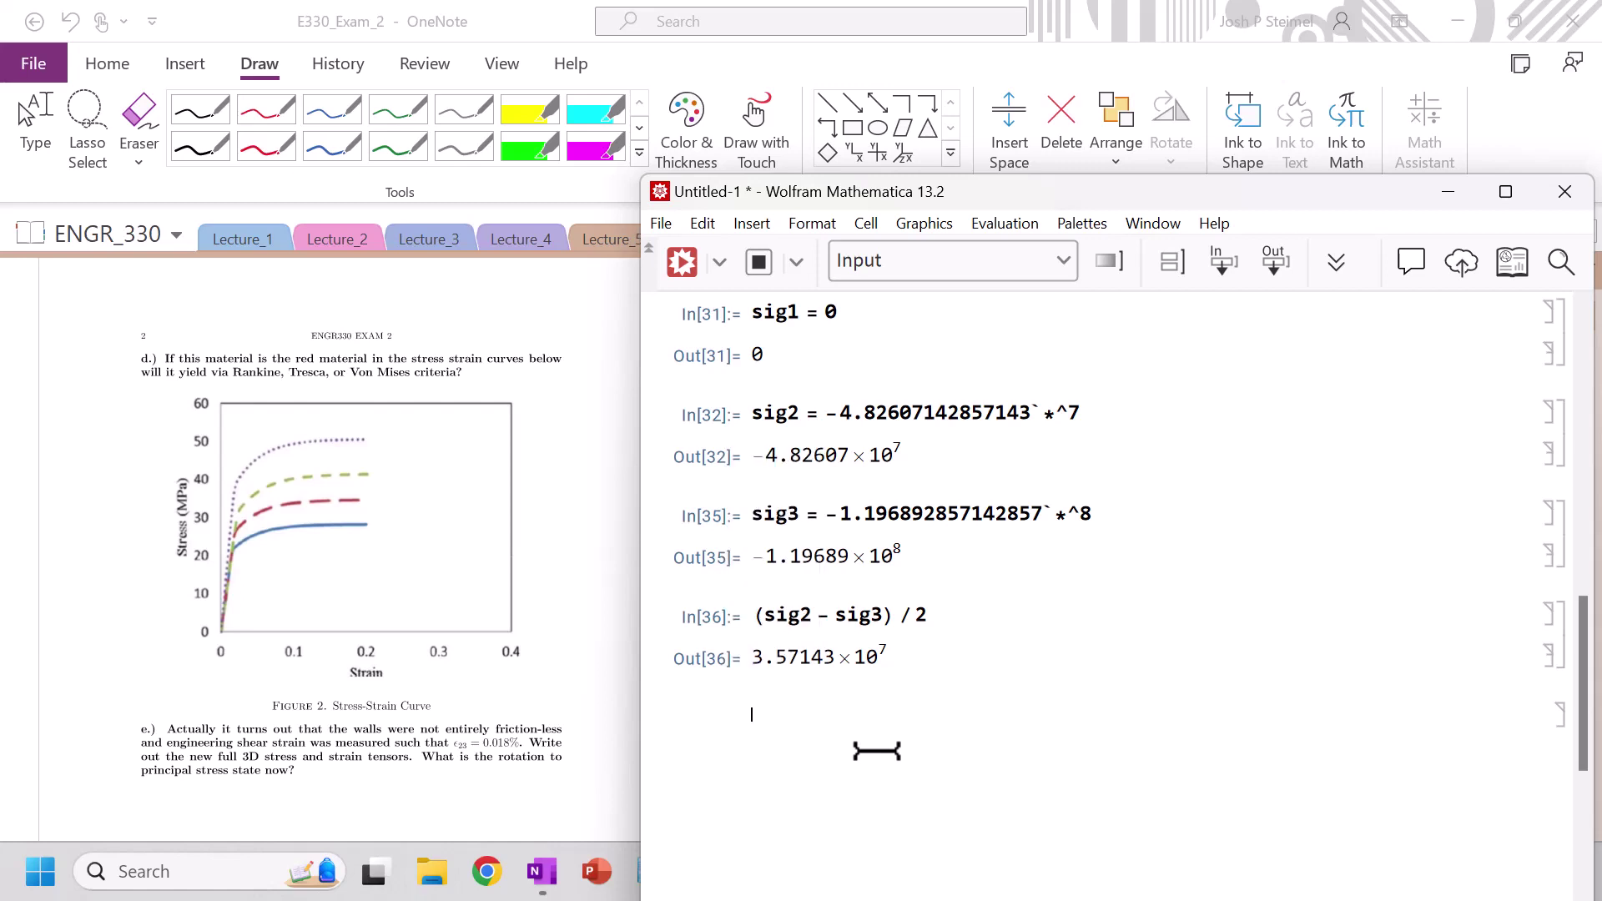
{"action": "key", "text": "BackSpace"}
{"action": "type", "text": "Abs["}
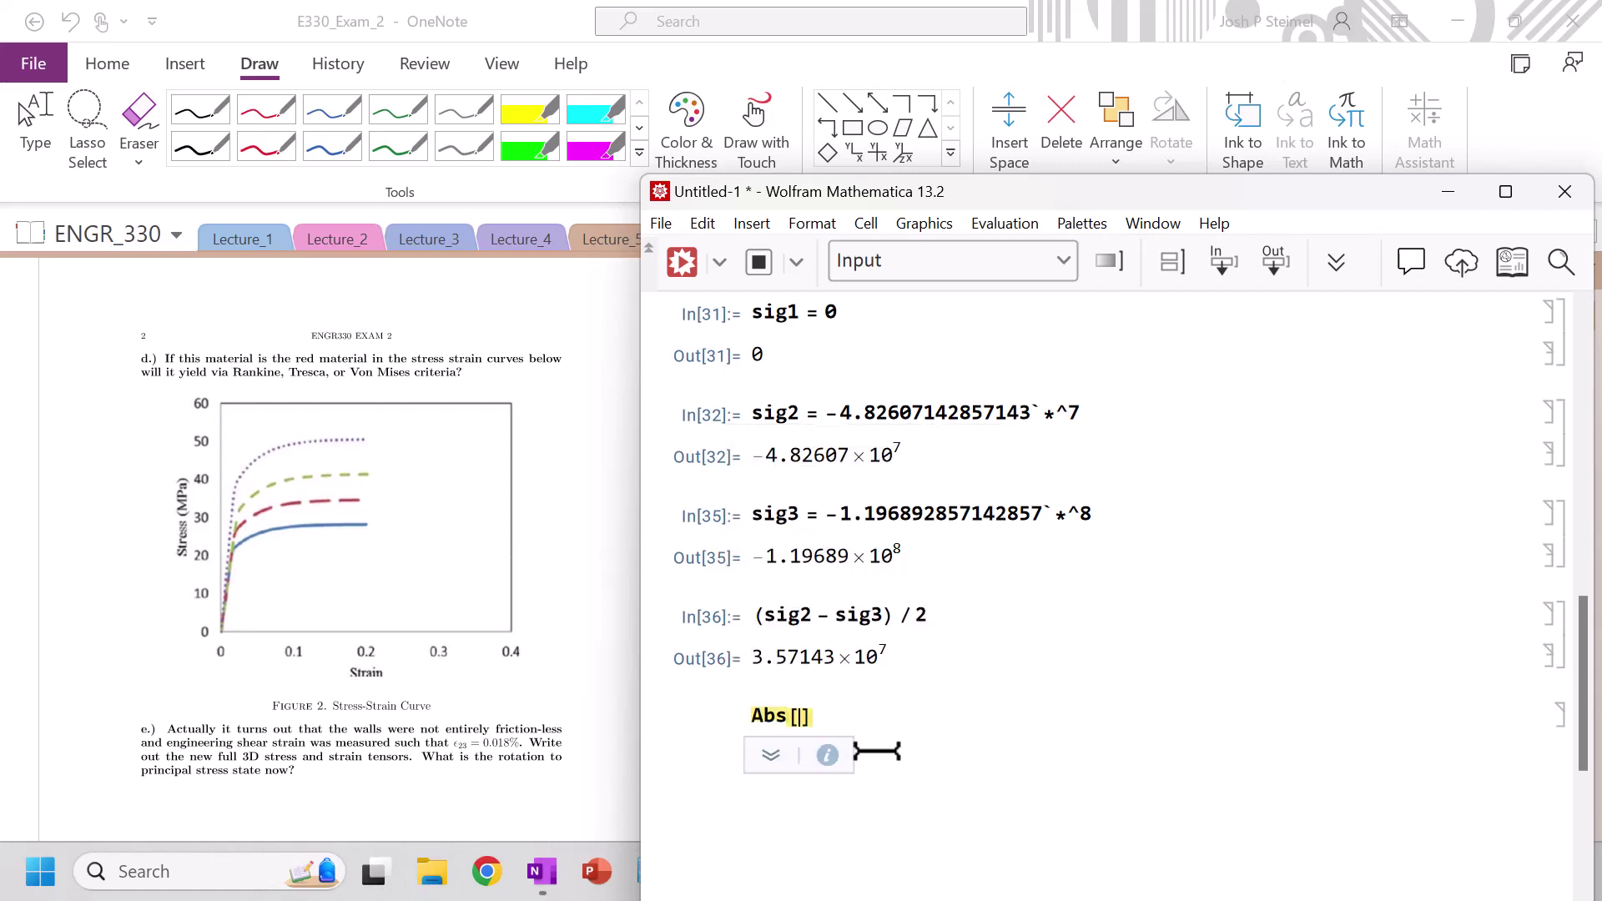
{"action": "type", "text": "sAbs[sig2"}
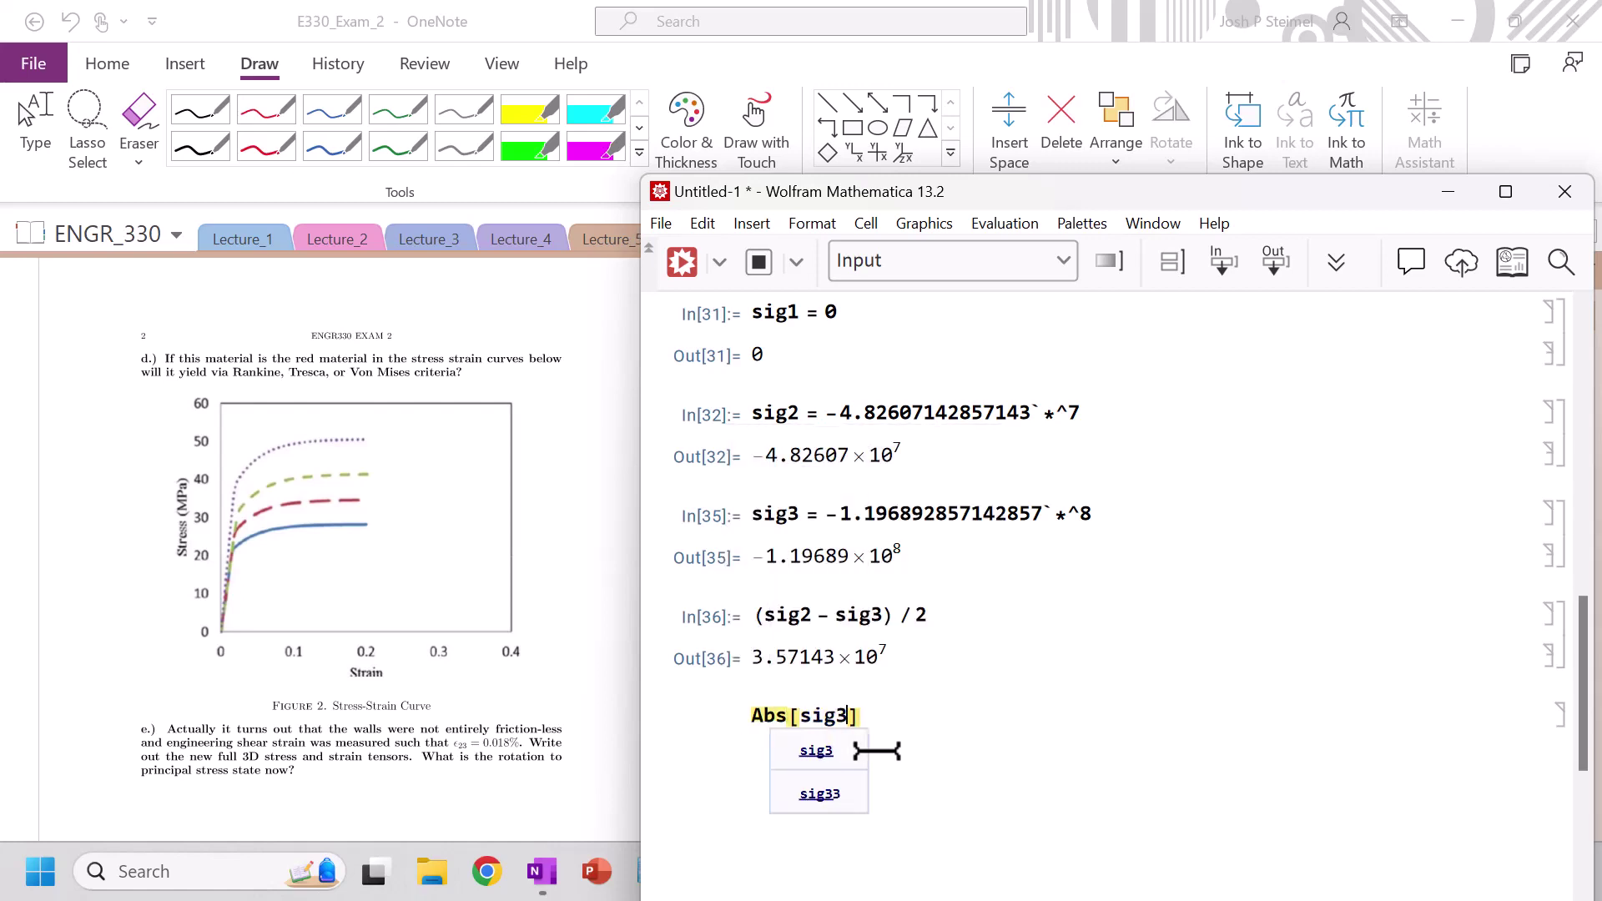
{"action": "key", "text": "Right"}
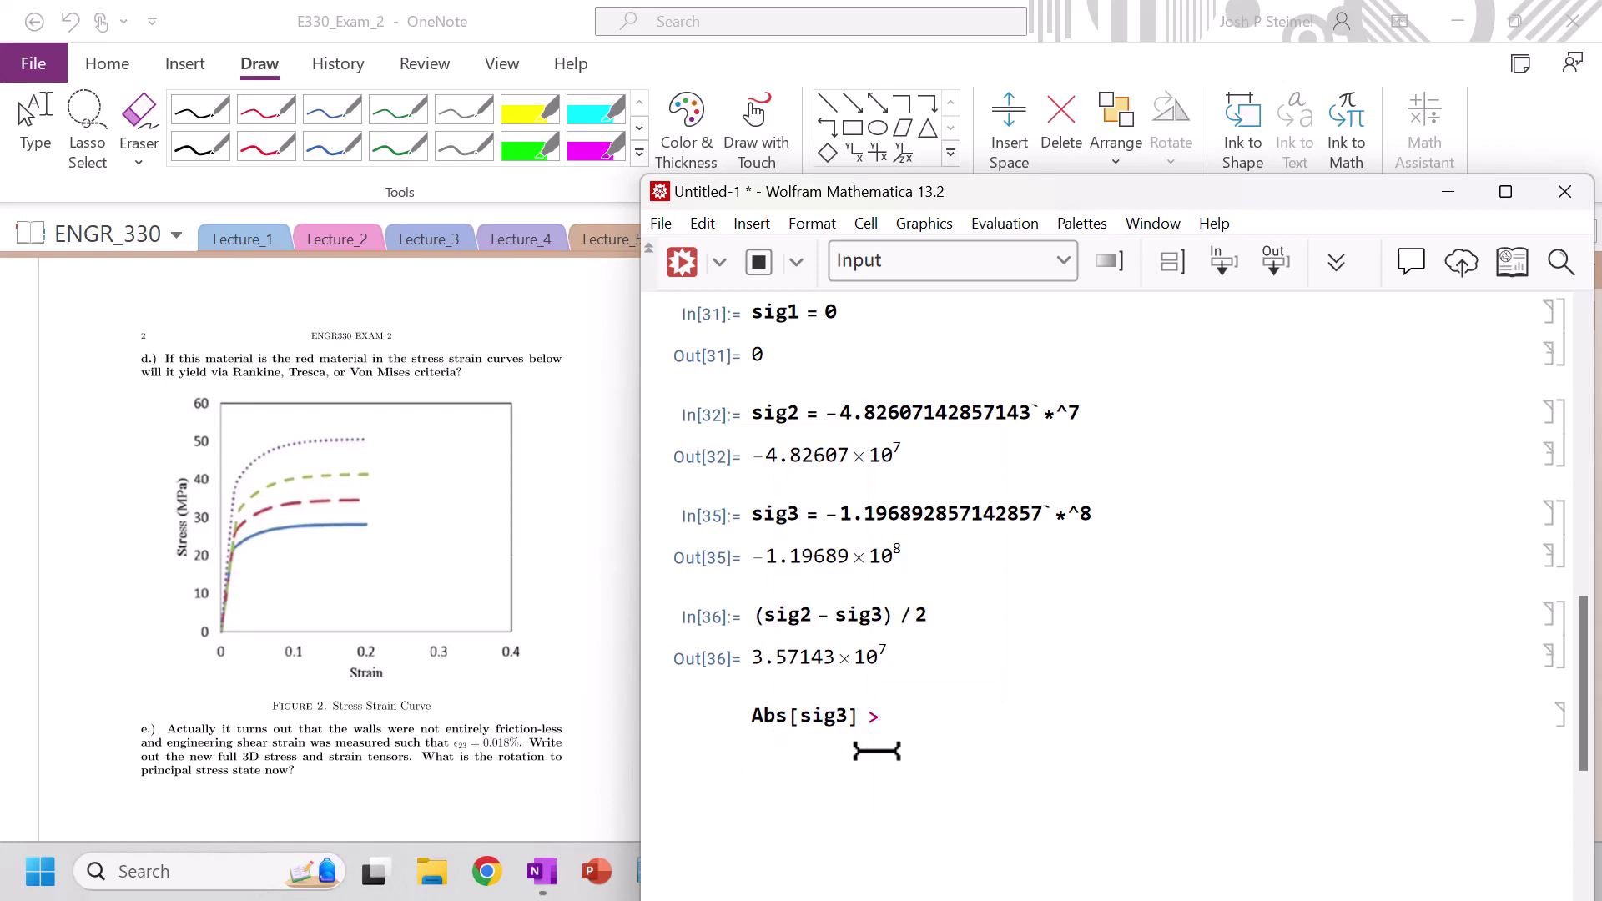
{"action": "type", "text": "> 10 * 10^6"}
{"action": "key", "text": "shift+Return"}
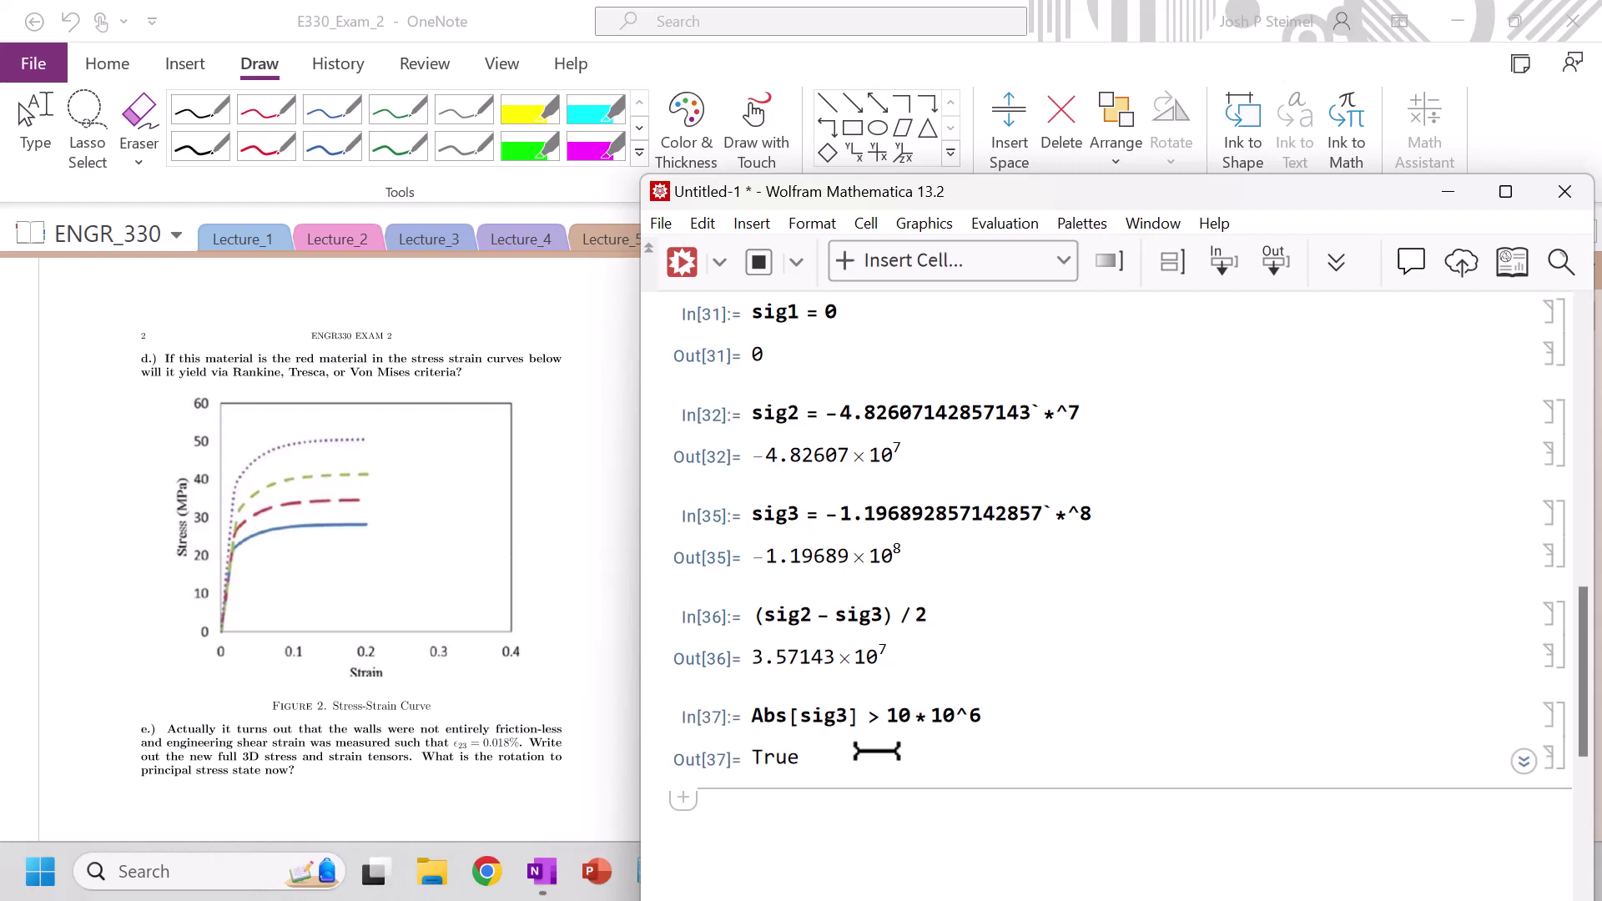
{"action": "triple_click", "coordinate": [778, 716]}
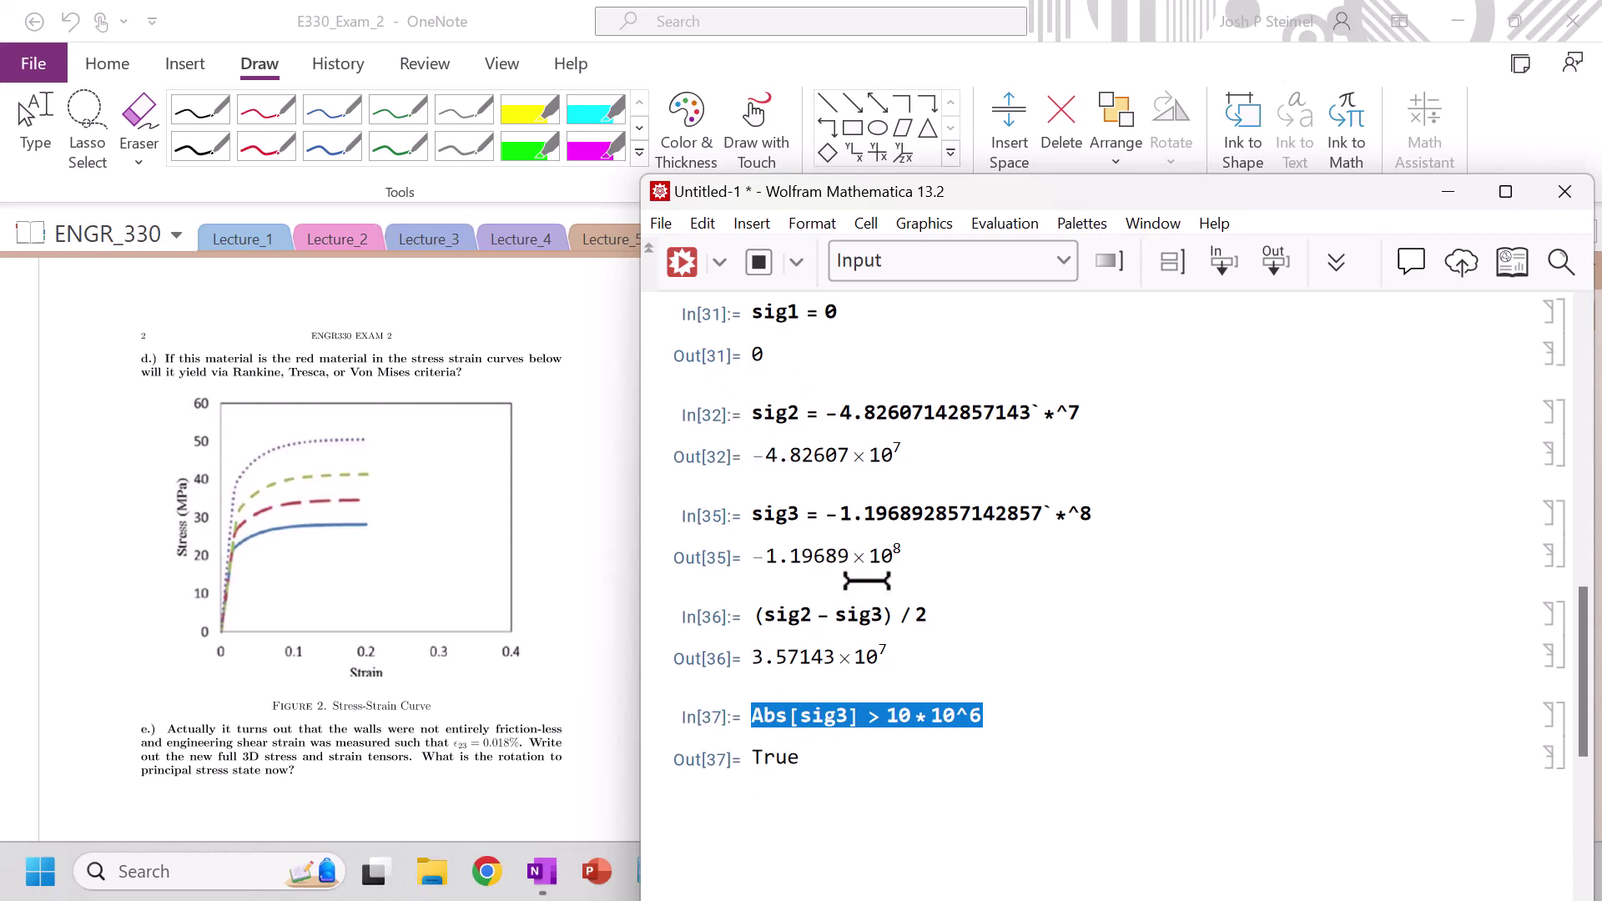
{"action": "mouse_move", "coordinate": [764, 715]}
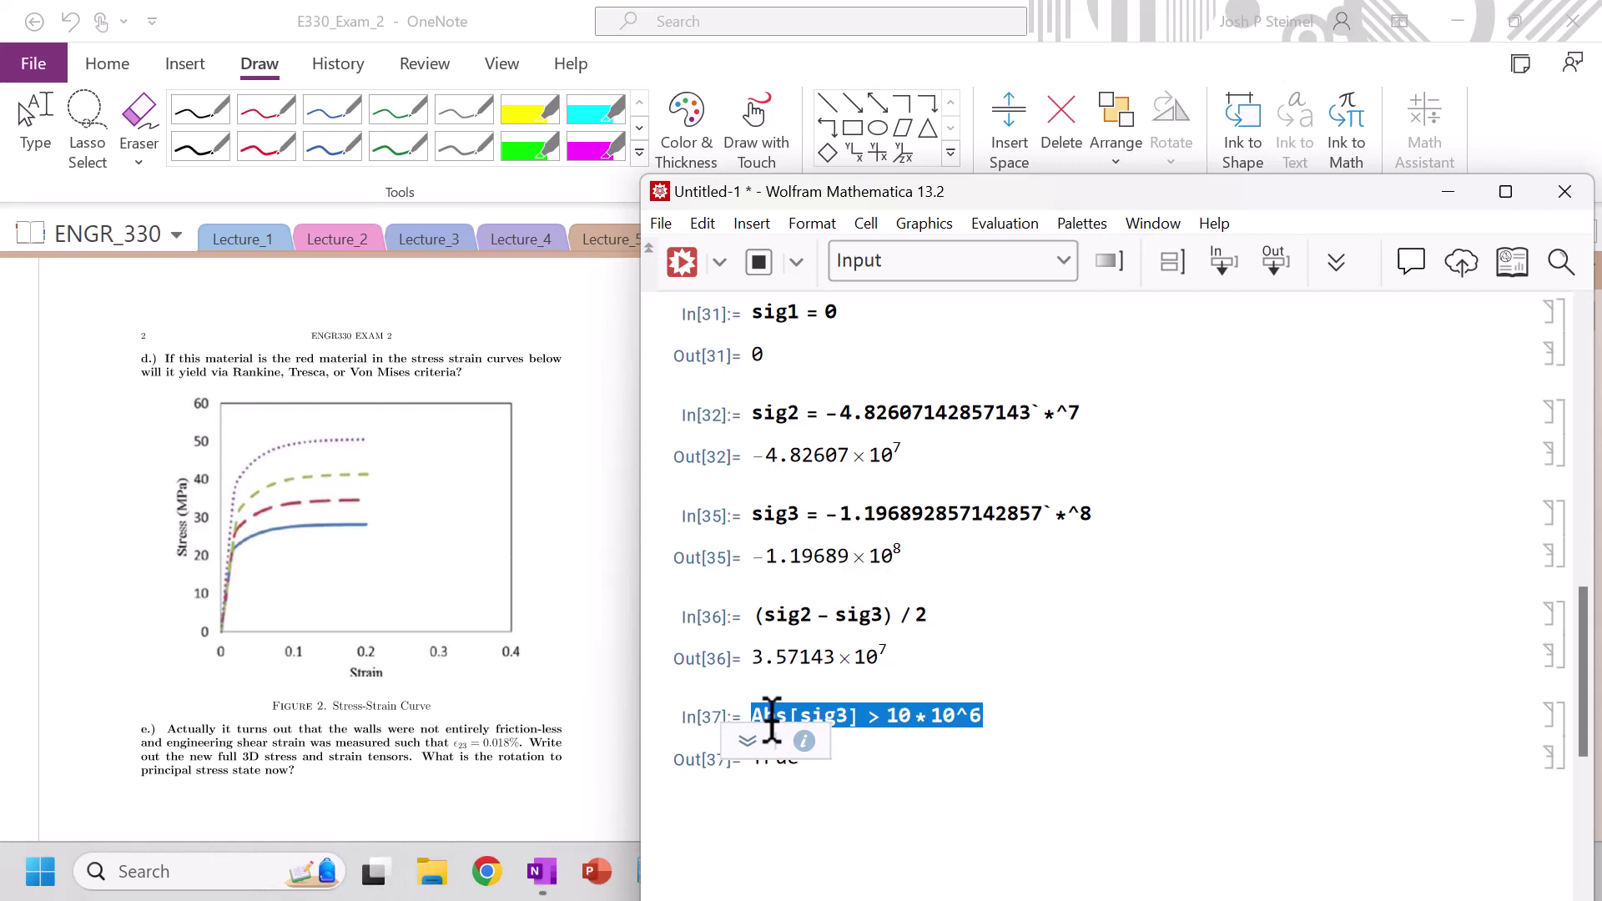
Step: Check sig1 - sig3 > 10*10^6 in a new cell, returning True
{"action": "left_click", "coordinate": [753, 786]}
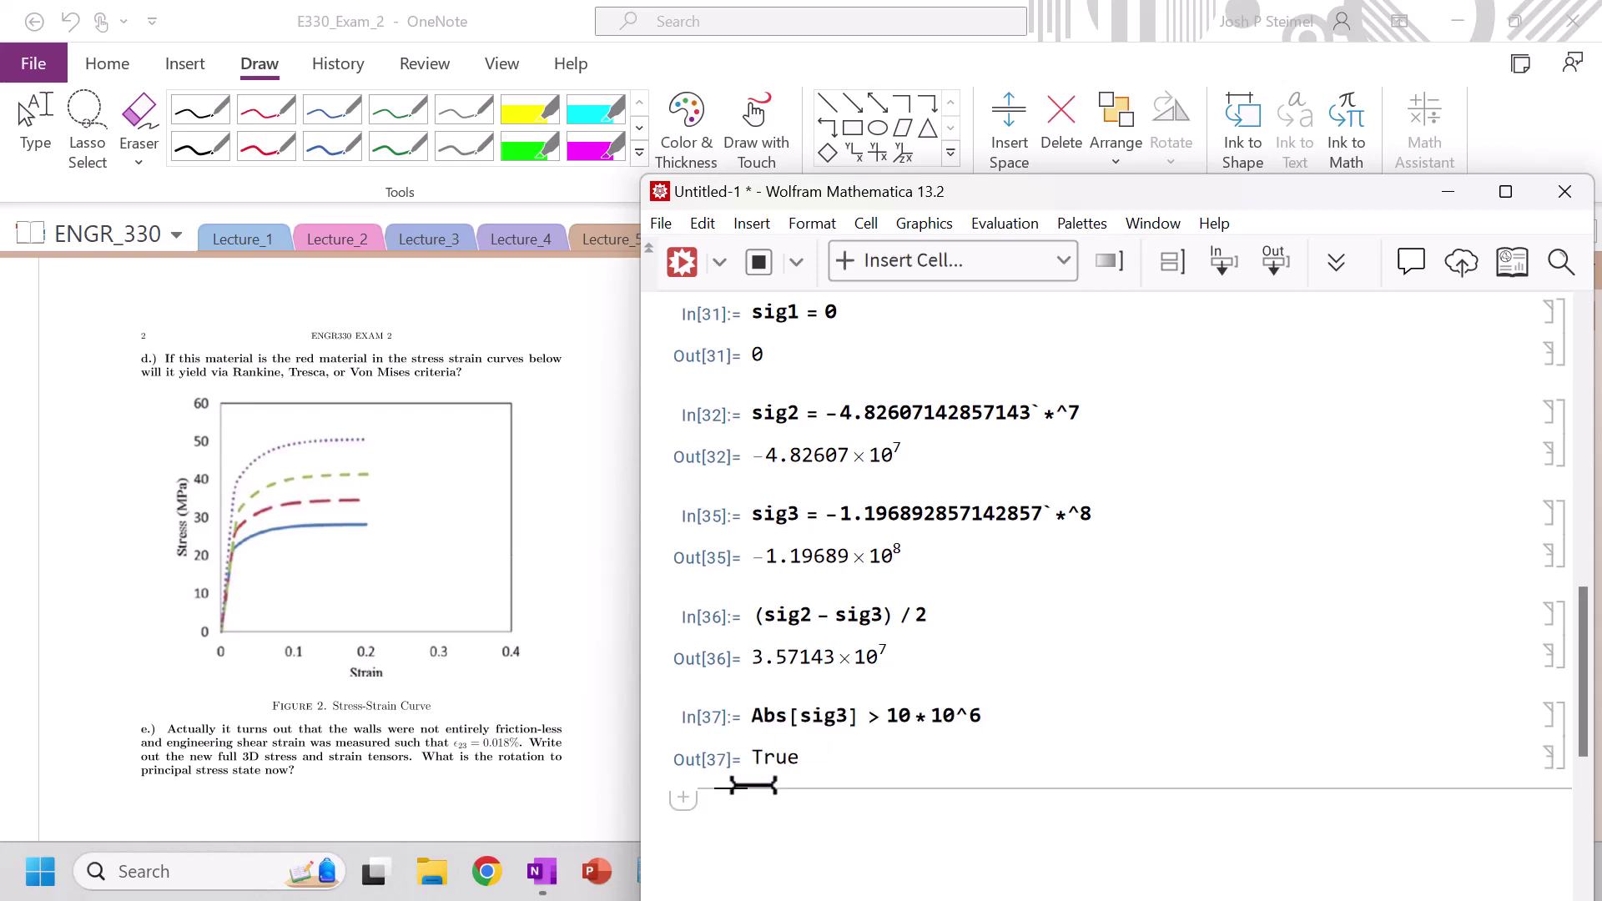
{"action": "type", "text": "sig1 - sig3 > 10 * 10^6"}
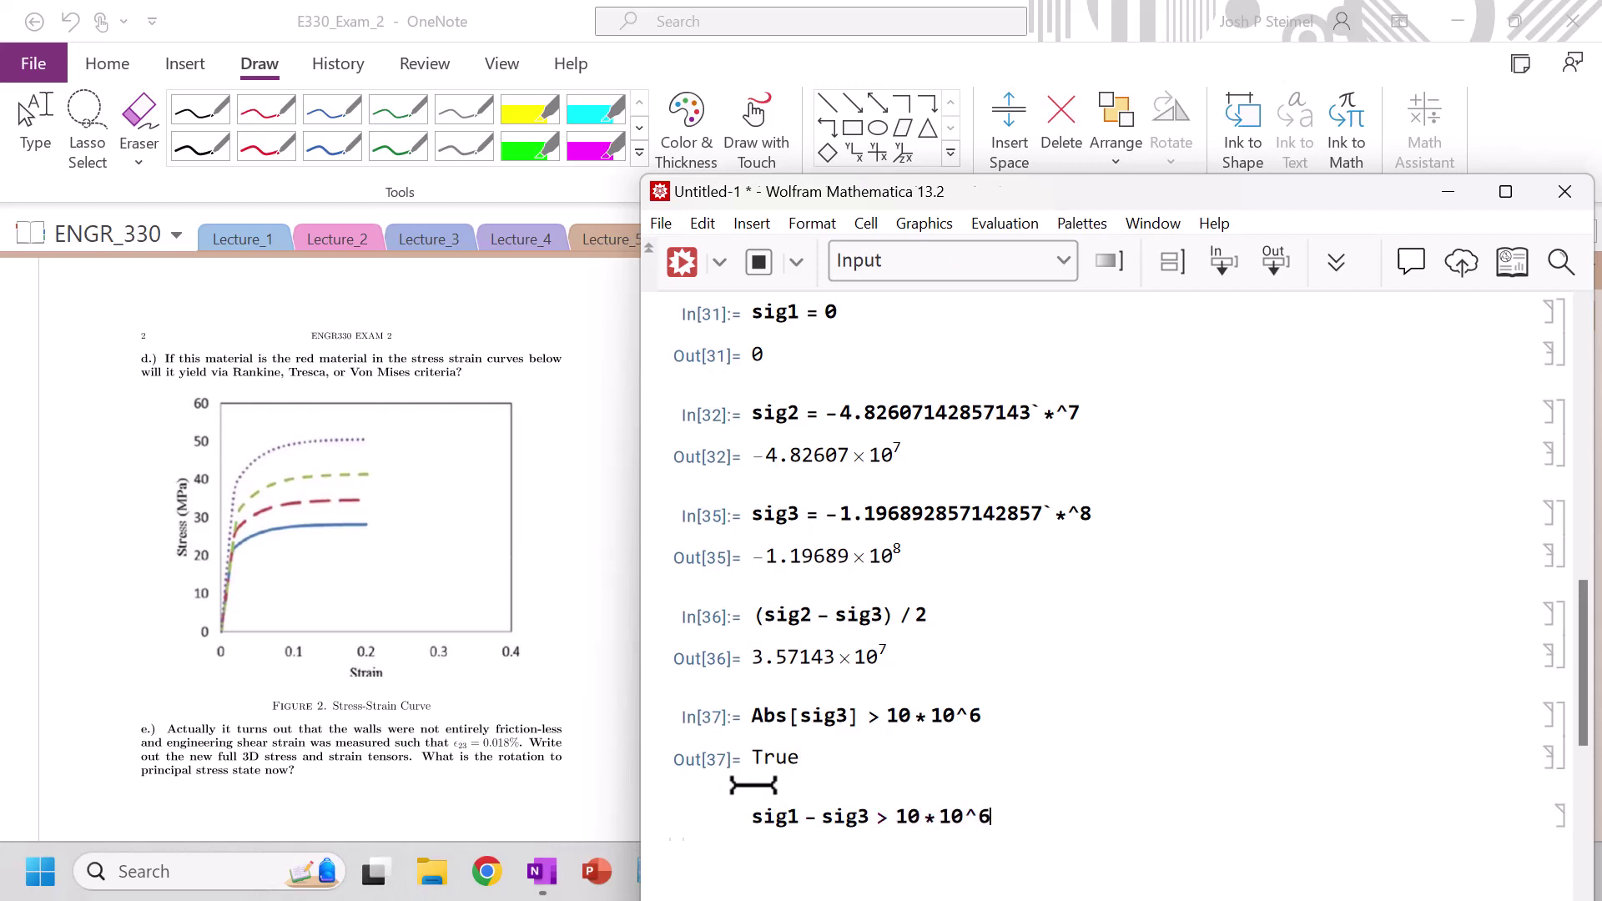
{"action": "key", "text": "shift+Return"}
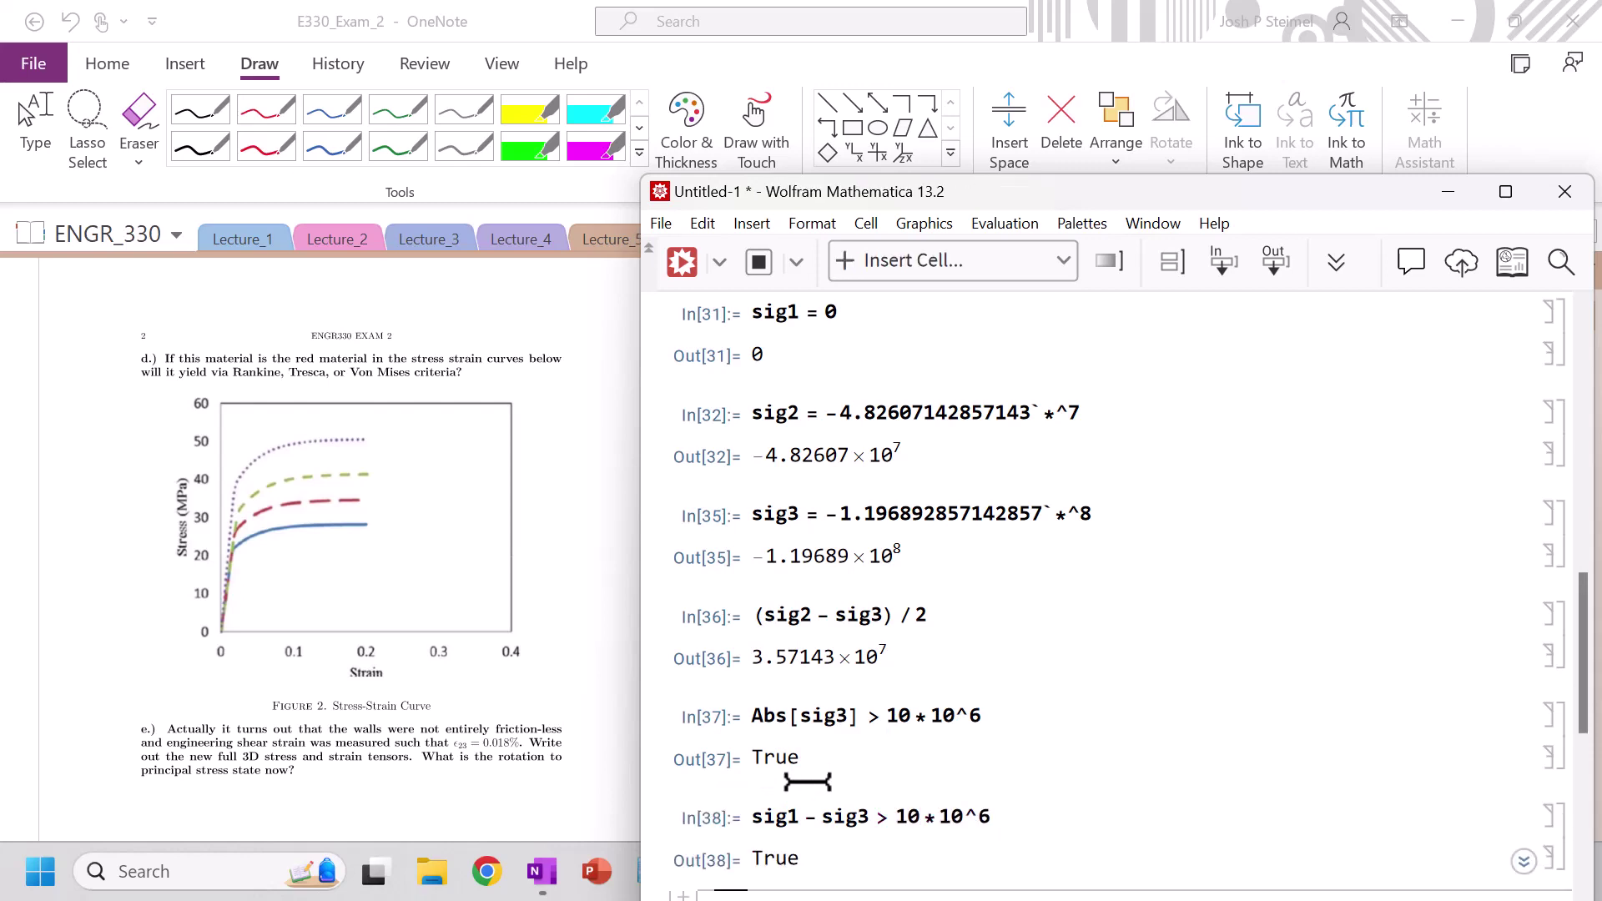
Step: Evaluate the von Mises check Sqrt[(1/2)(...)^2 + ...] > 10*10^6, which returns True
{"action": "scroll", "coordinate": [1589, 693], "scroll_direction": "down", "scroll_amount": 3}
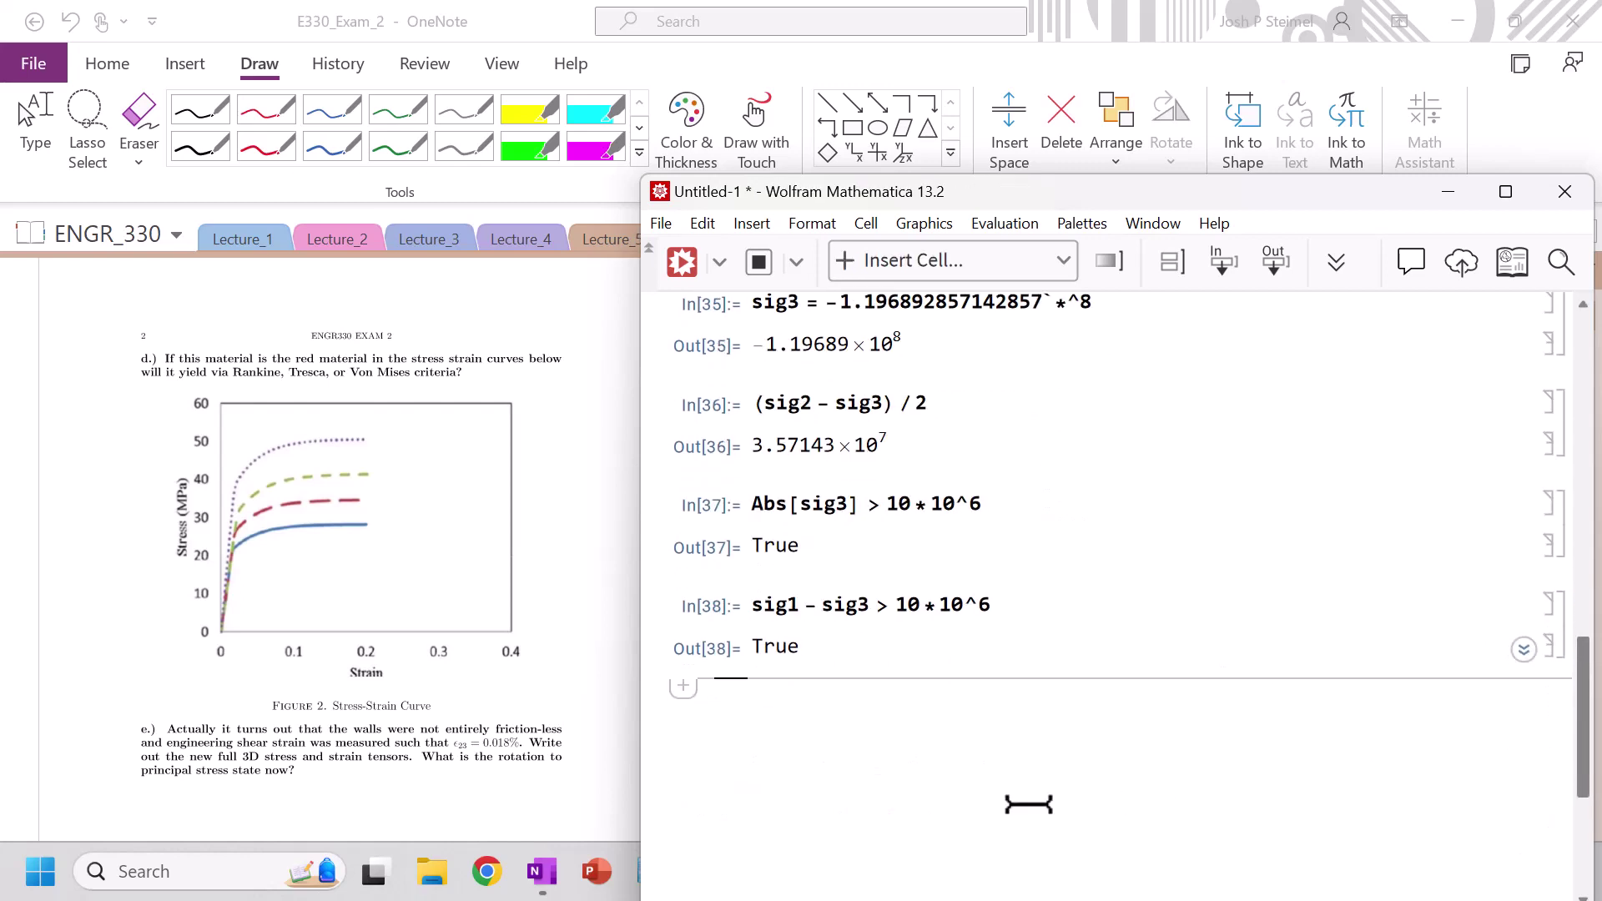
{"action": "type", "text": "Sqrt[(("}
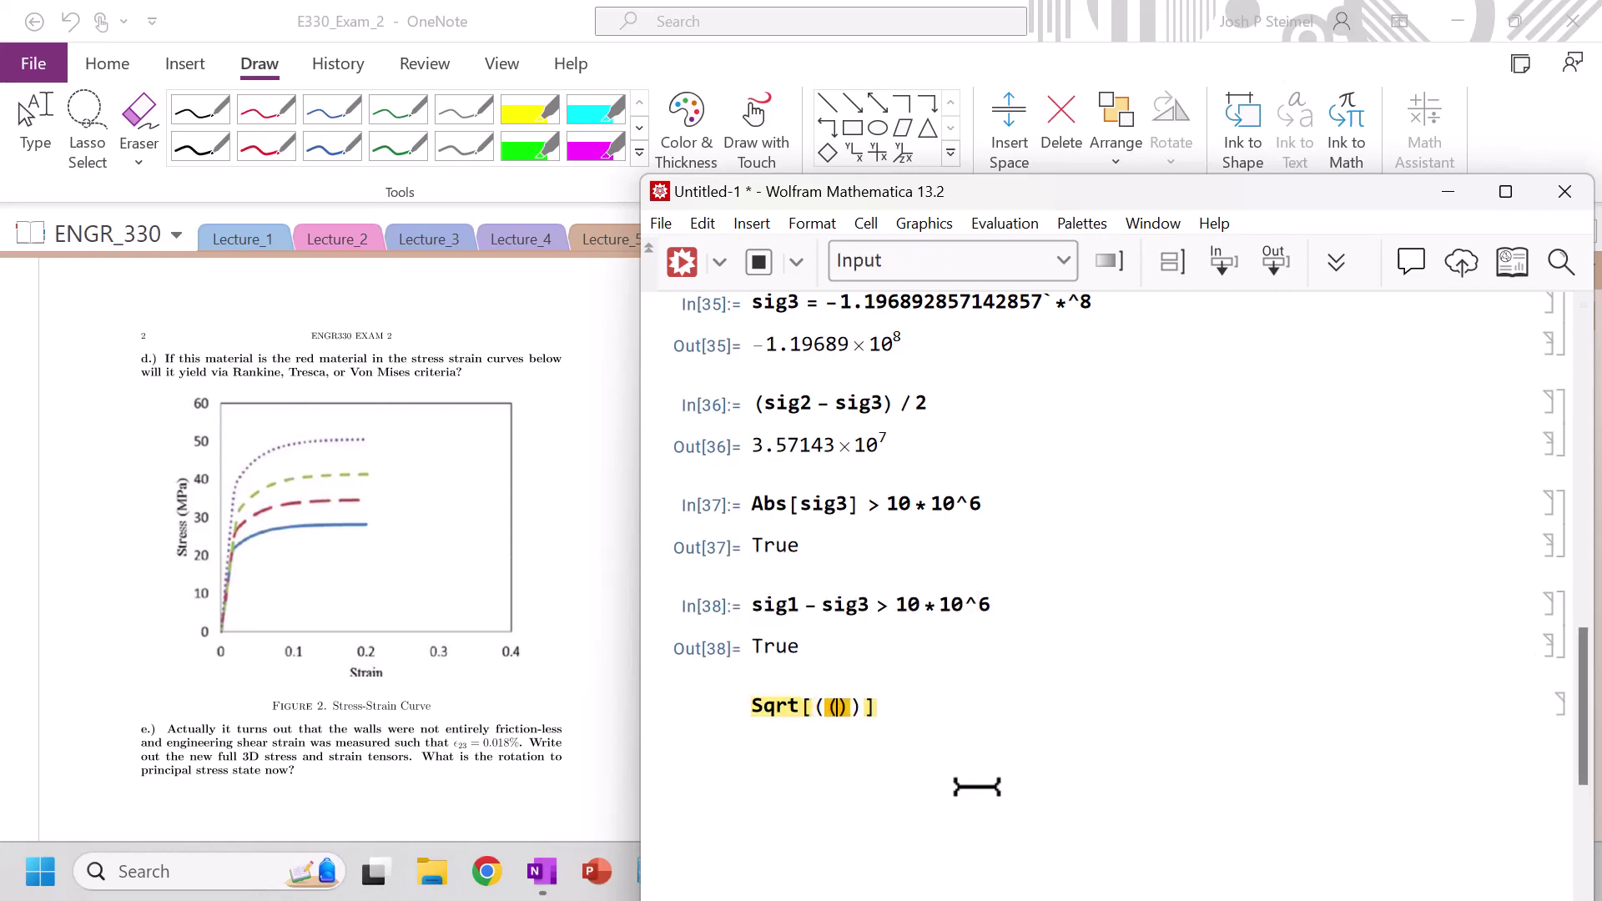
{"action": "key", "text": "BackSpace"}
{"action": "type", "text": "(1/2) (sig1 -"}
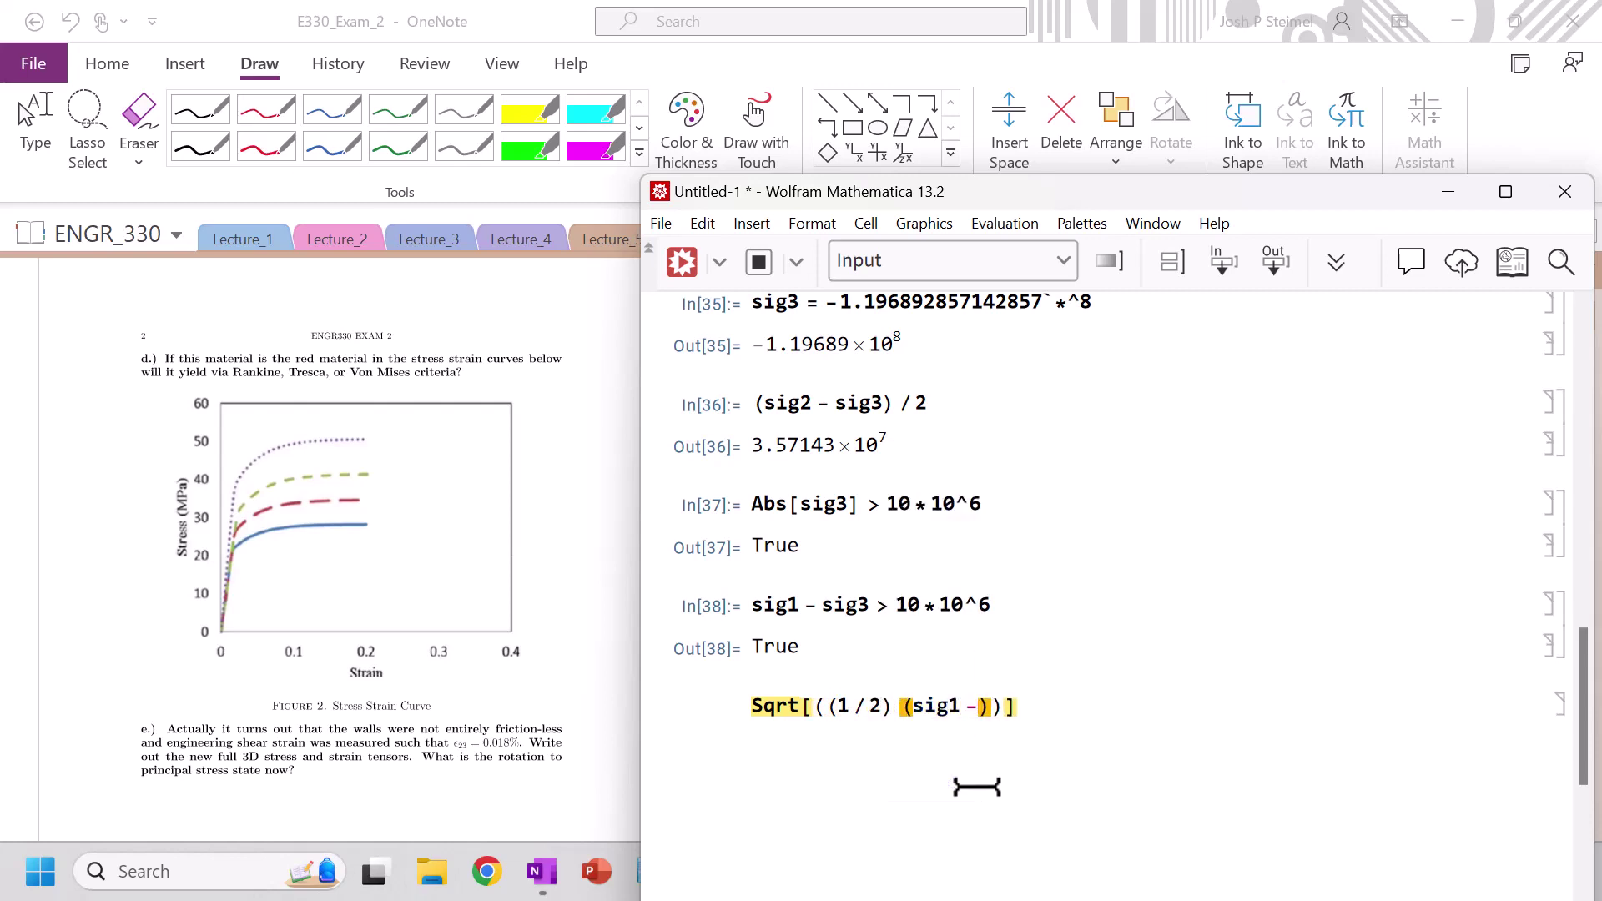
{"action": "type", "text": " sig2)^"}
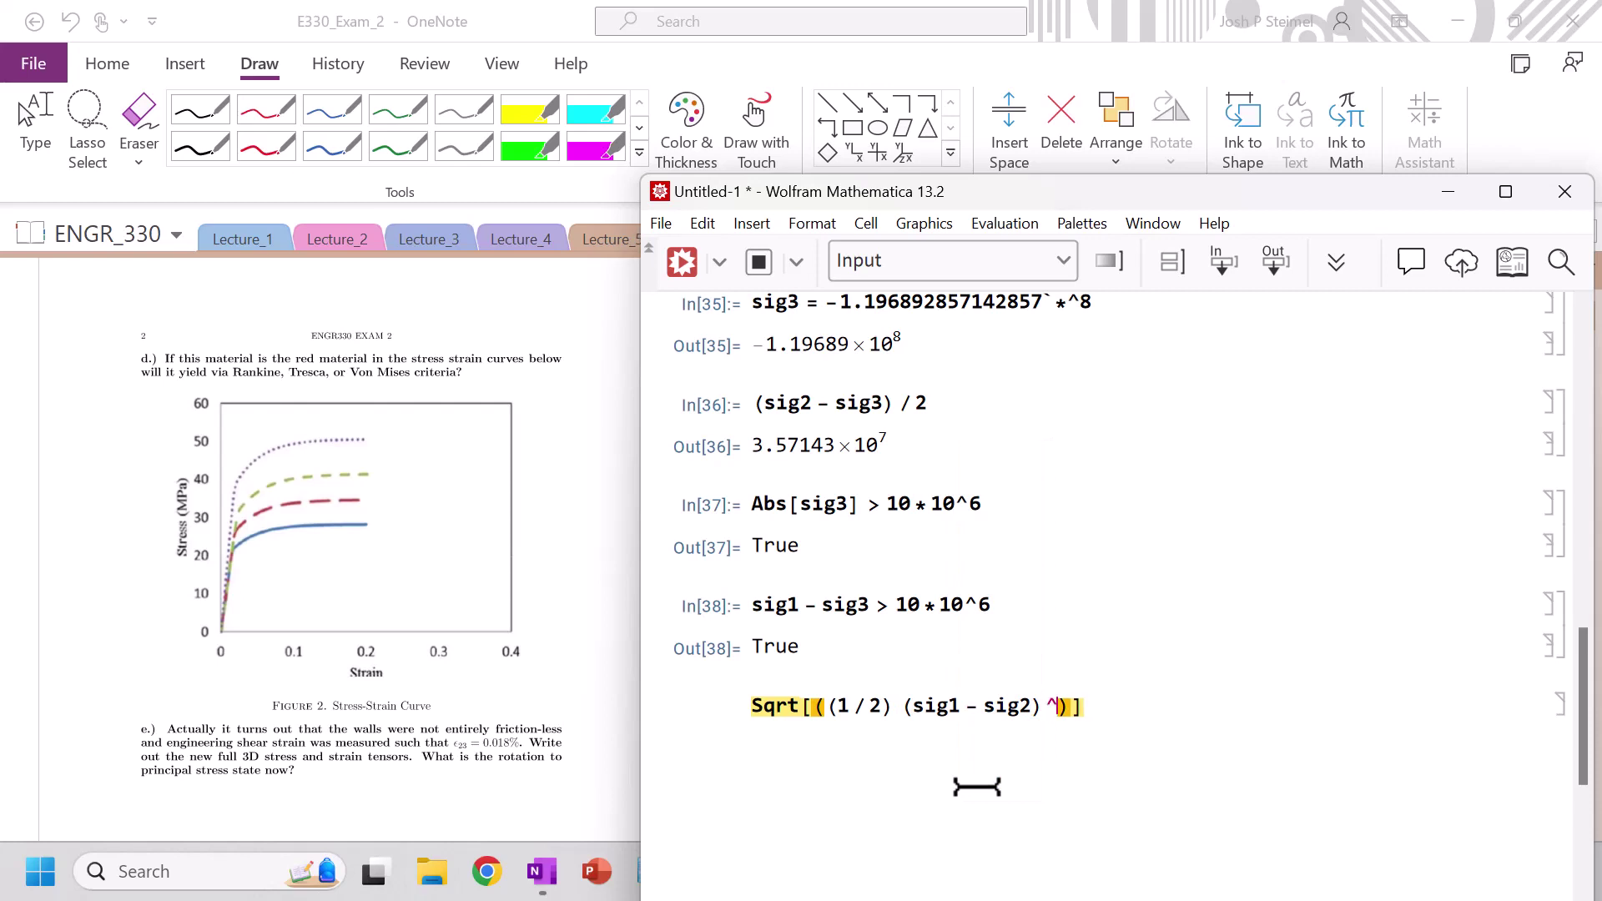
{"action": "type", "text": "2 + (sig2"}
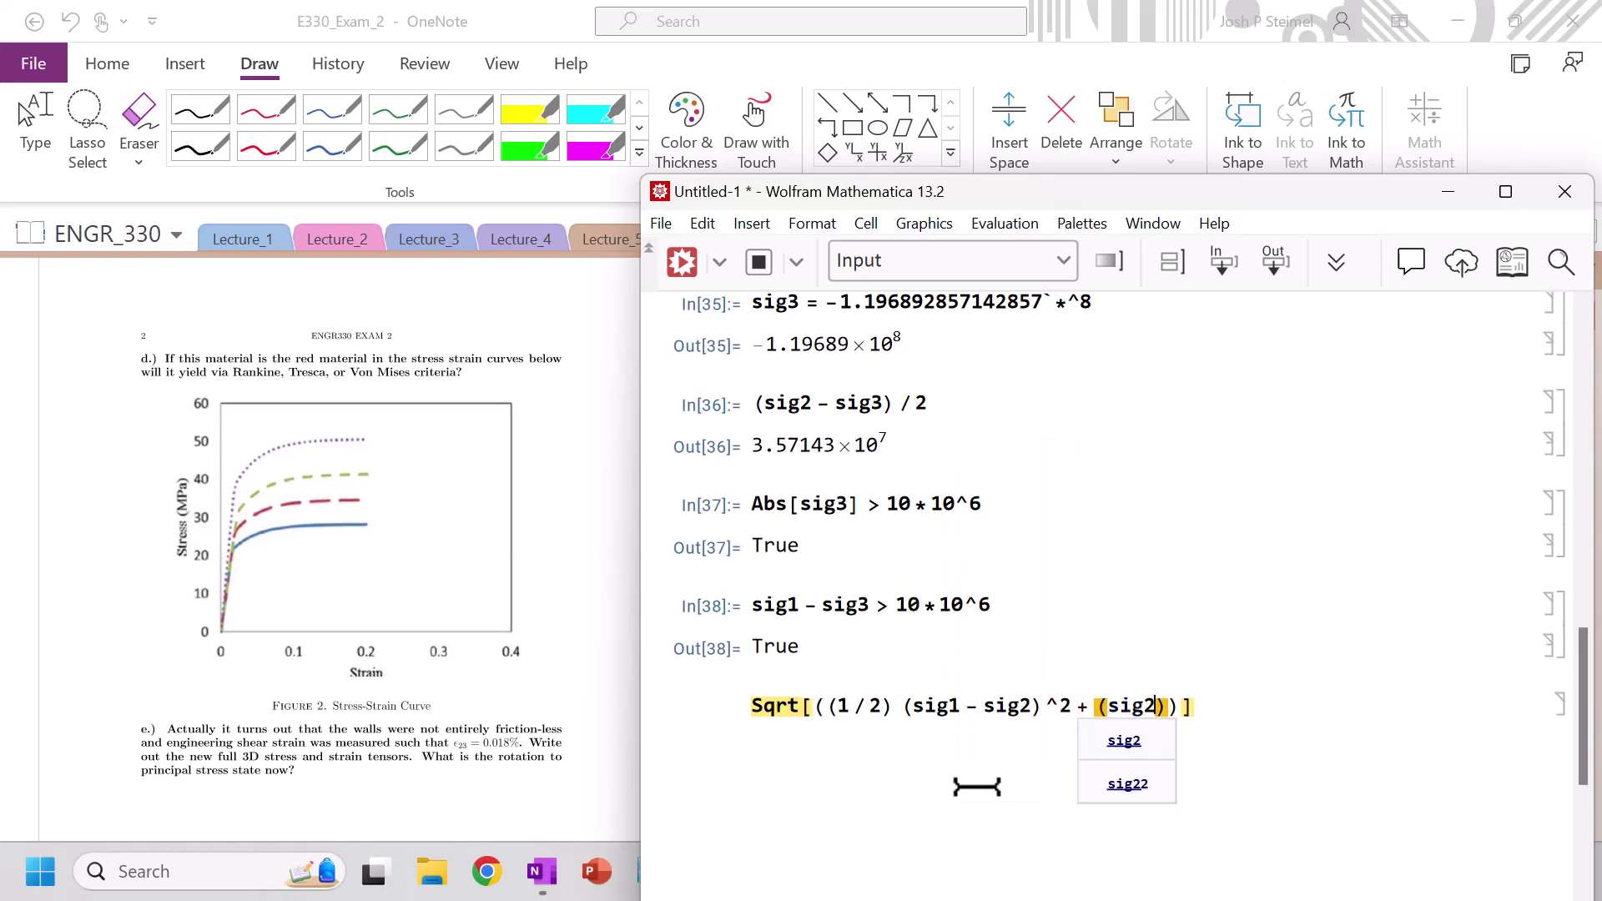
{"action": "type", "text": " - sig3)"}
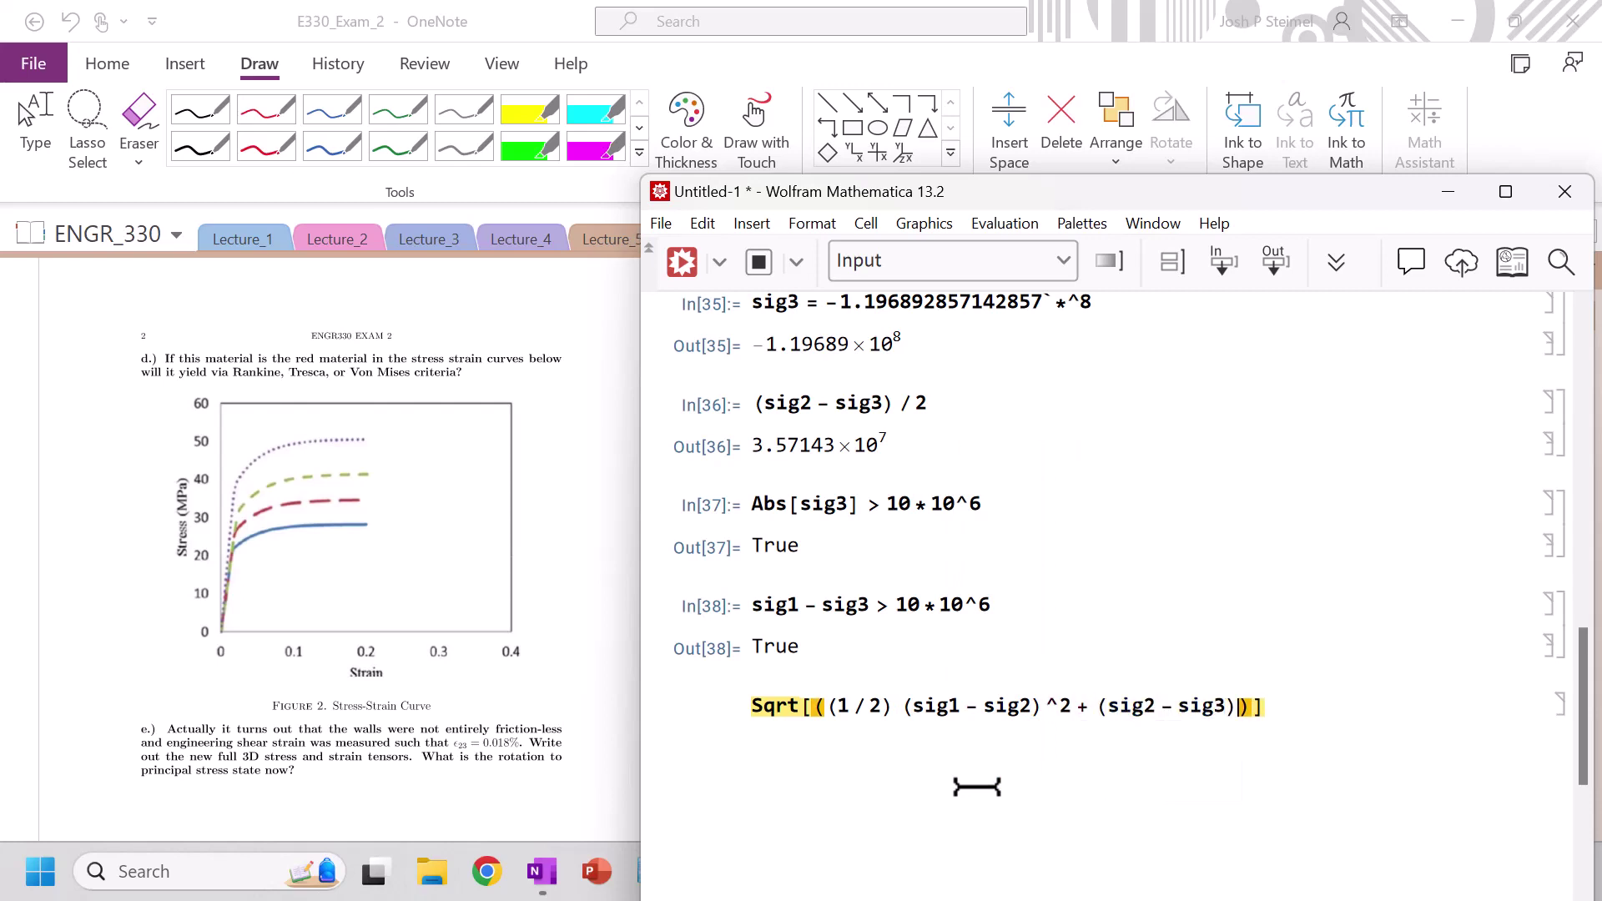
{"action": "type", "text": "^2 + (si"}
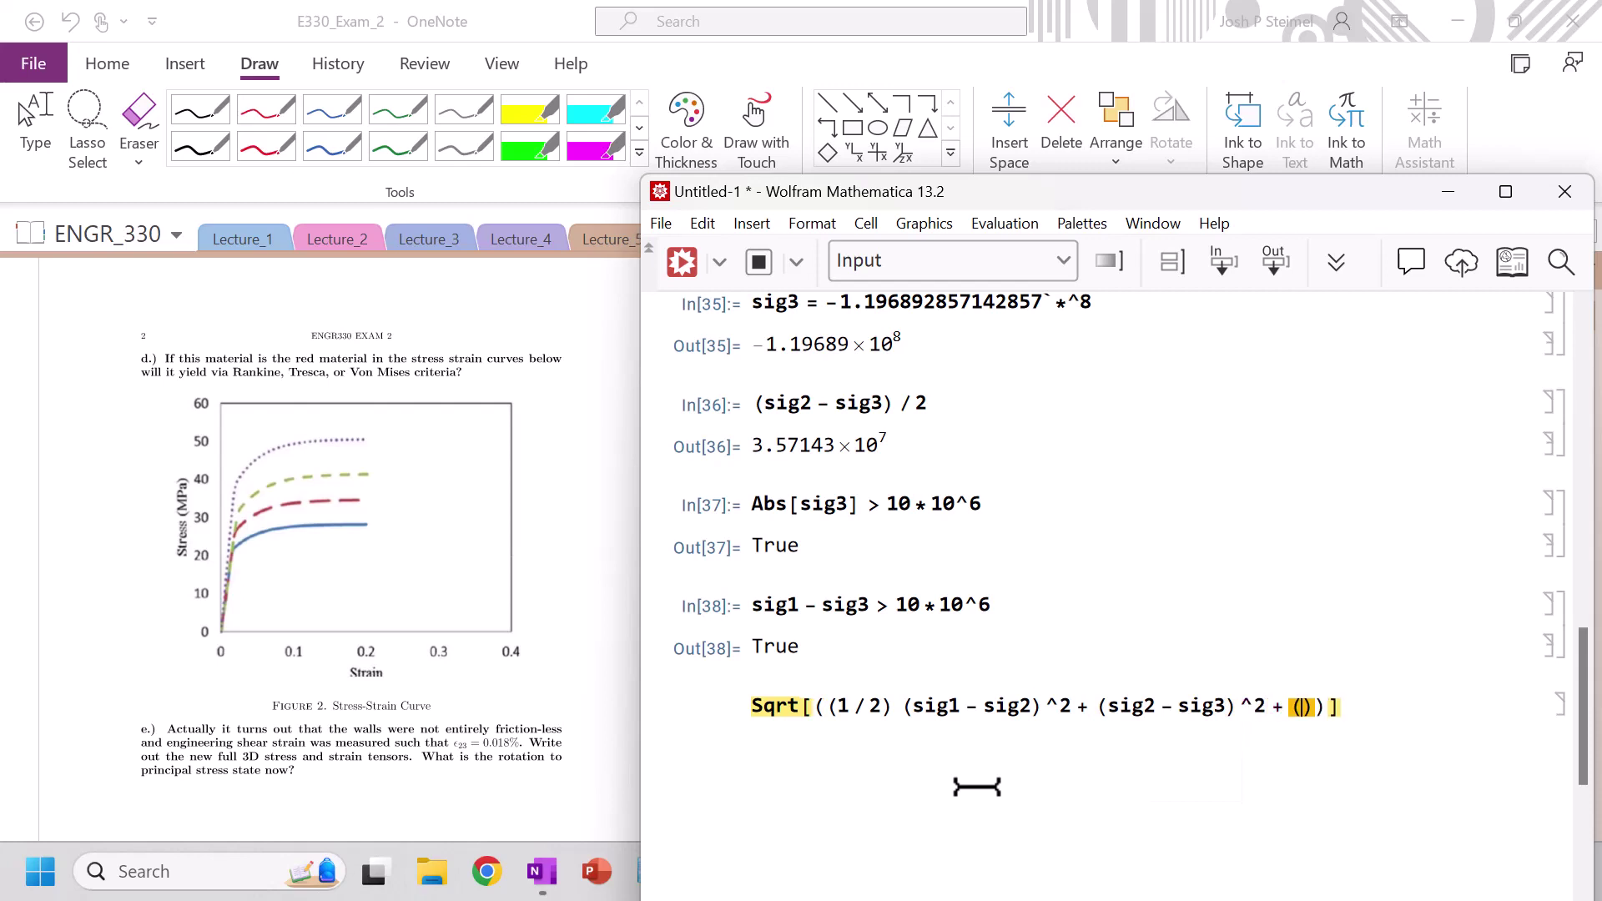
{"action": "type", "text": "g"}
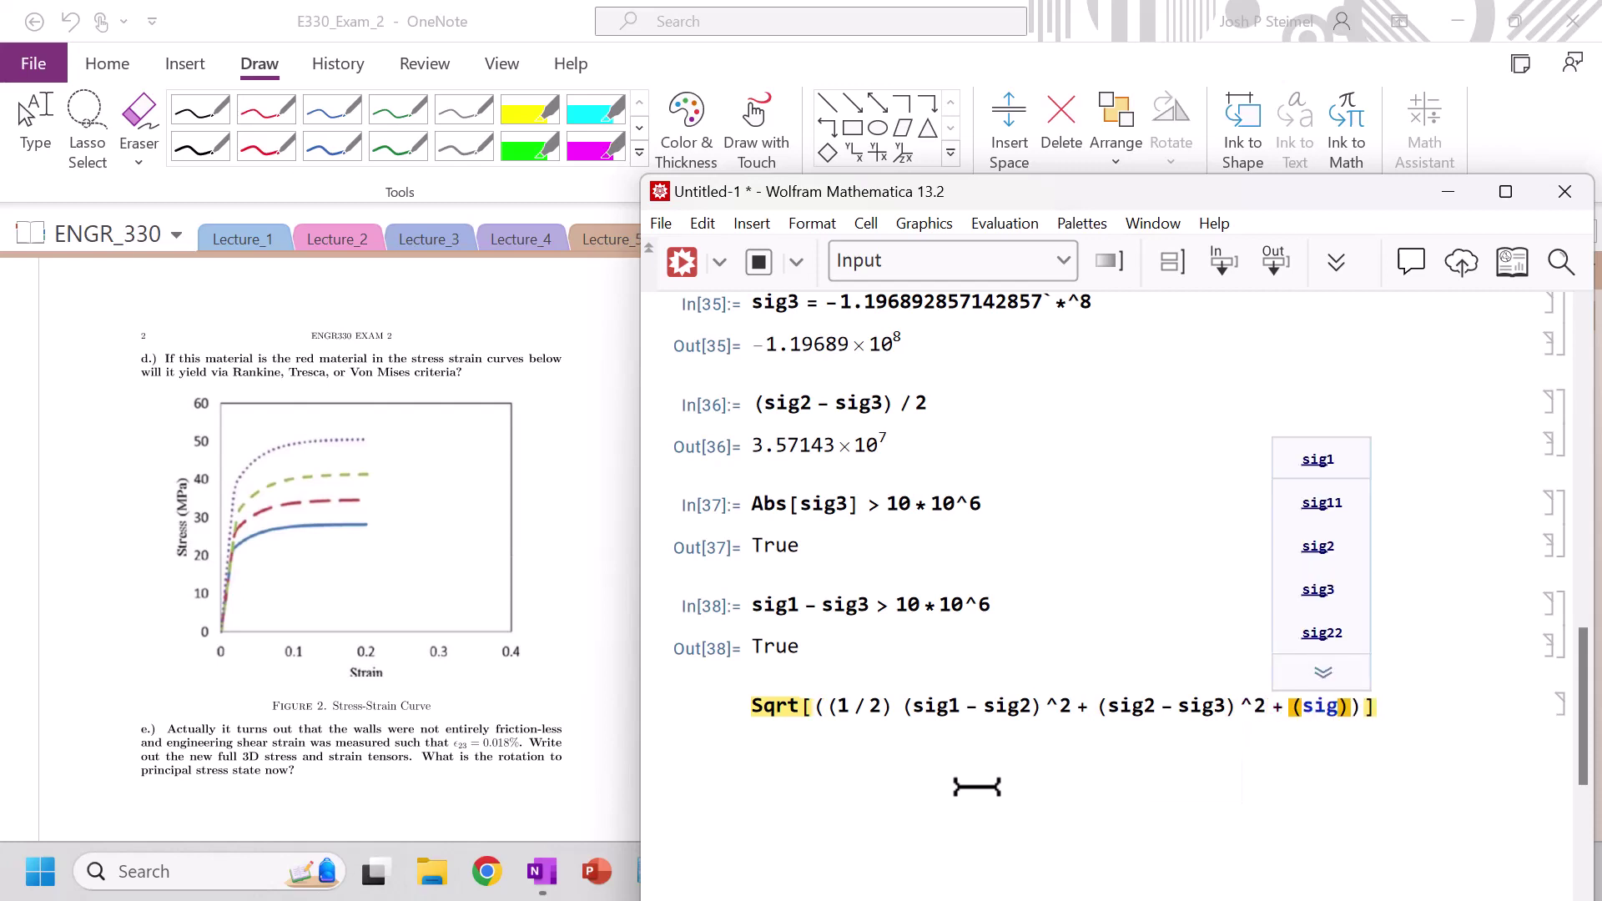
{"action": "type", "text": "1 - sig3"}
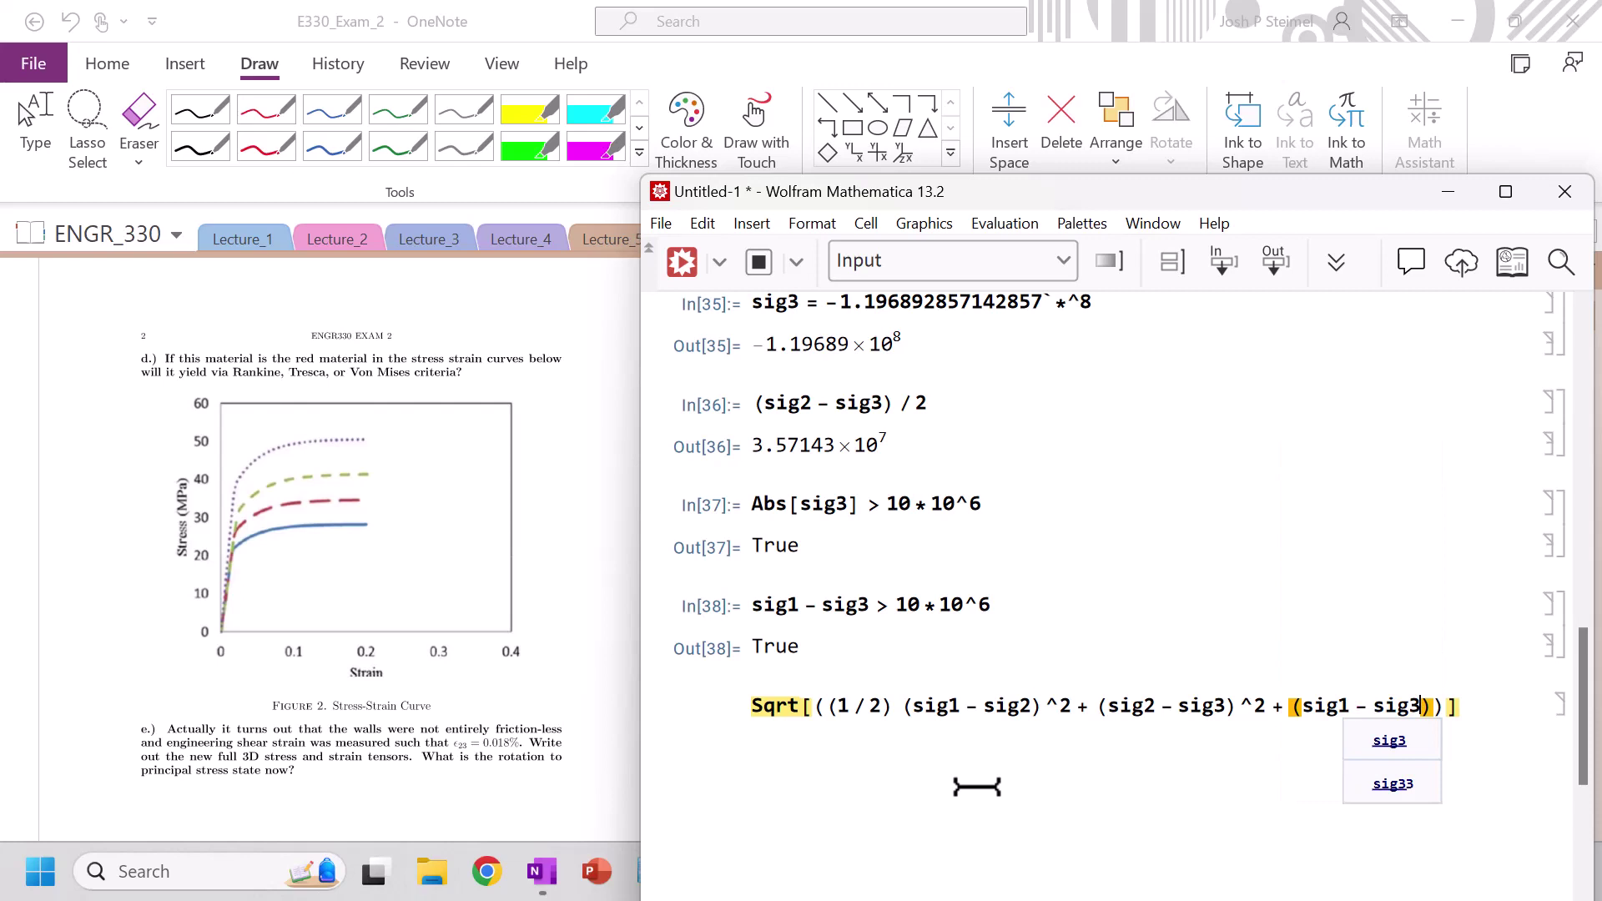
{"action": "type", "text": ")^2)]"}
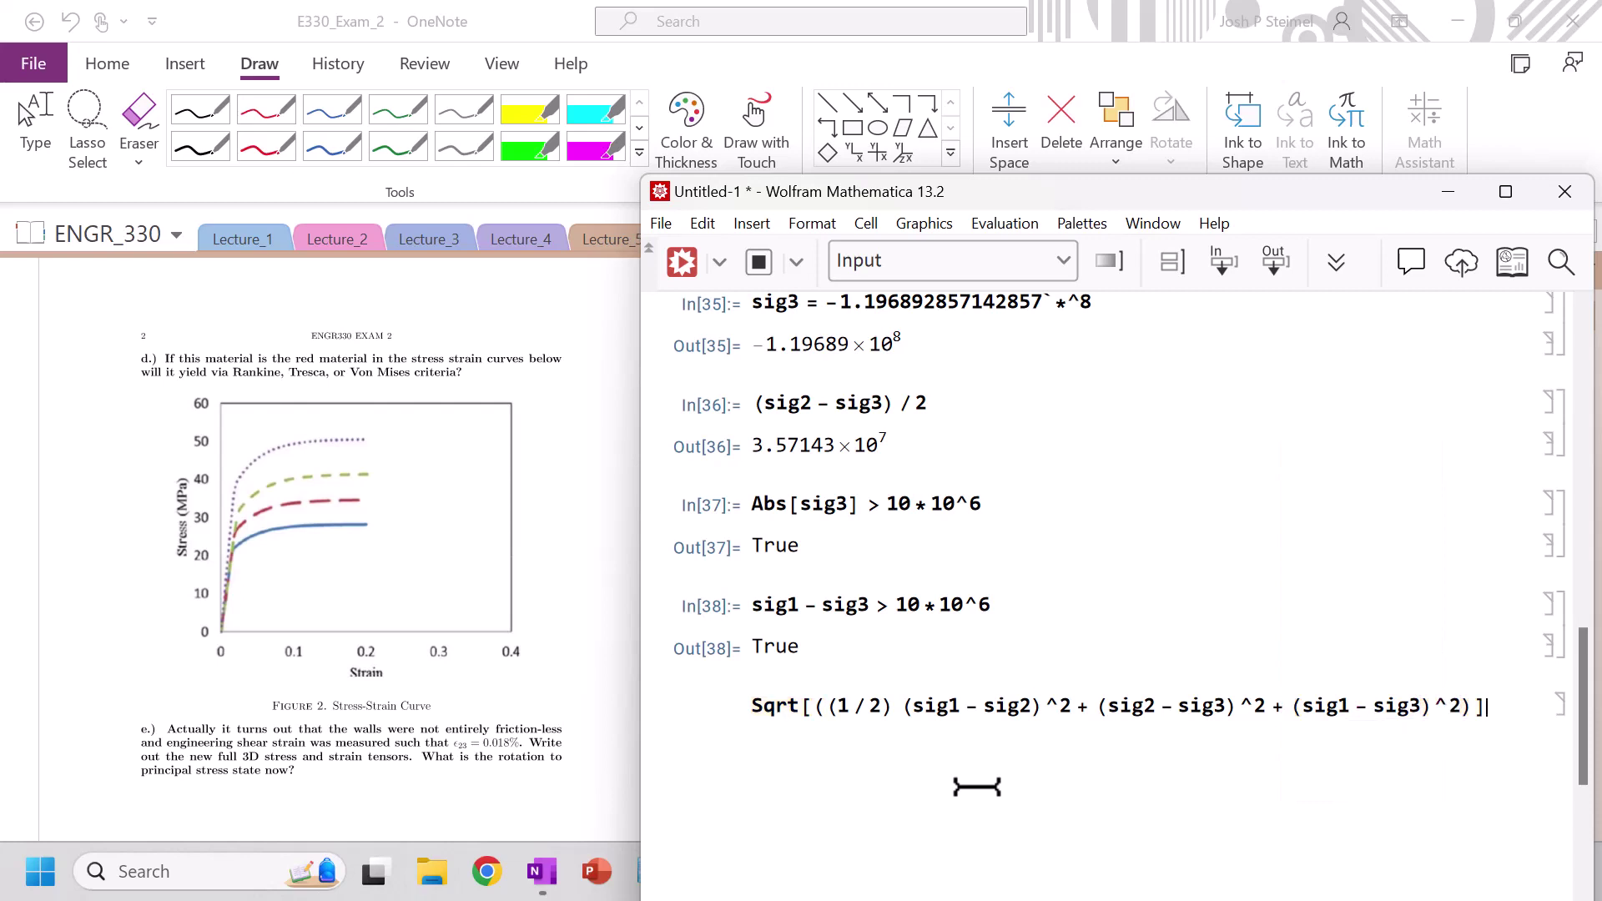
{"action": "type", "text": " > 10 * 10^6"}
{"action": "key", "text": "shift+Return"}
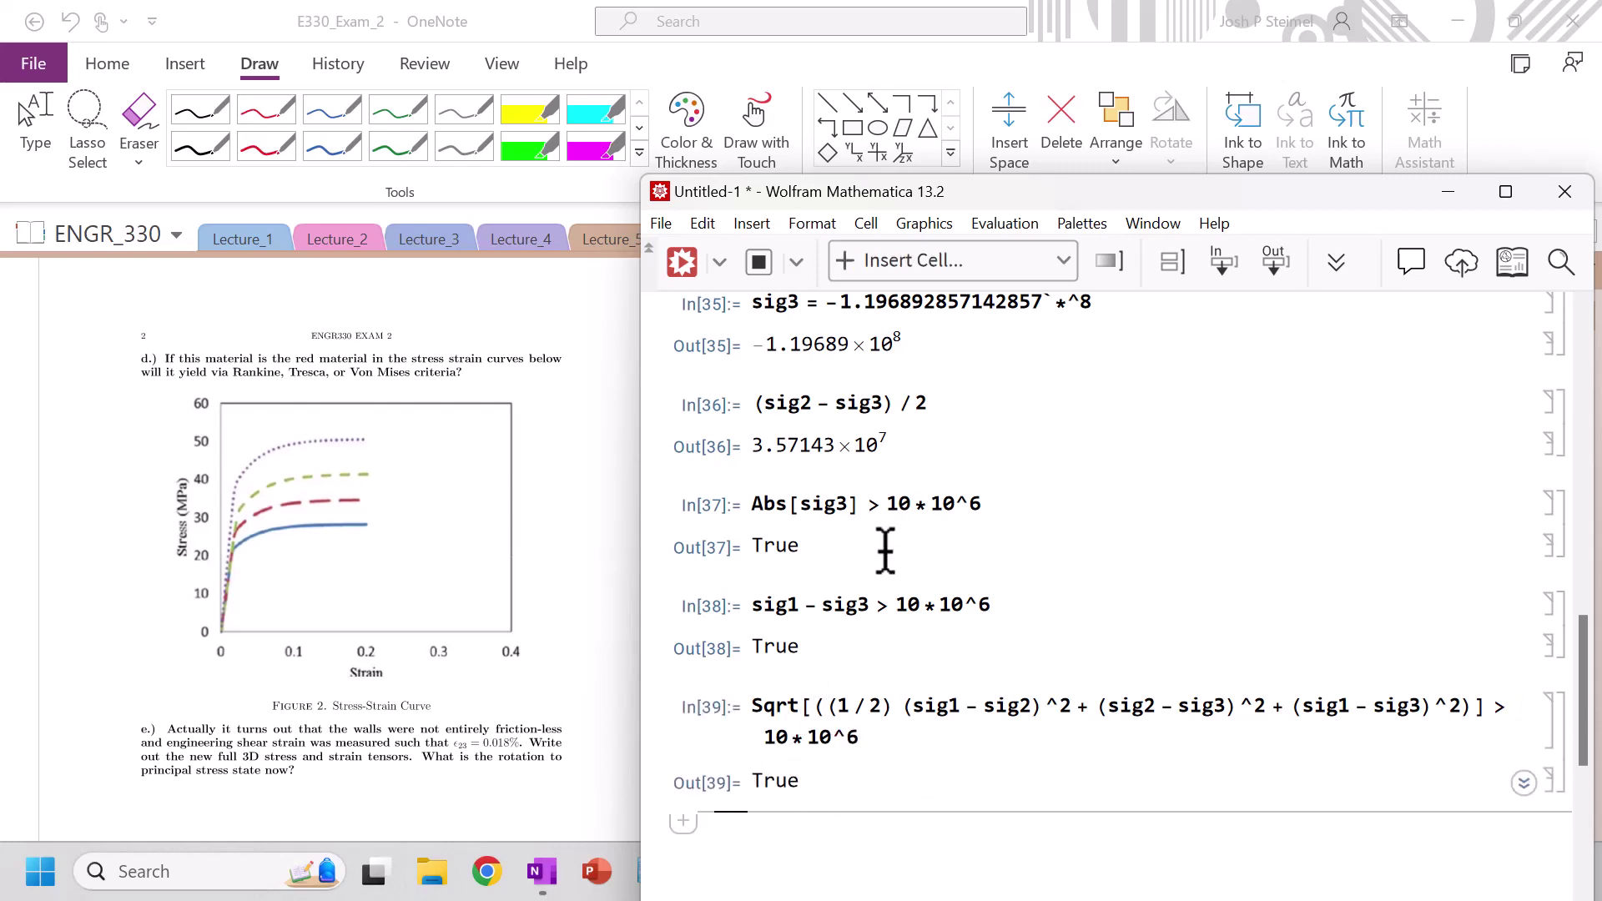
{"action": "left_click", "coordinate": [773, 482]}
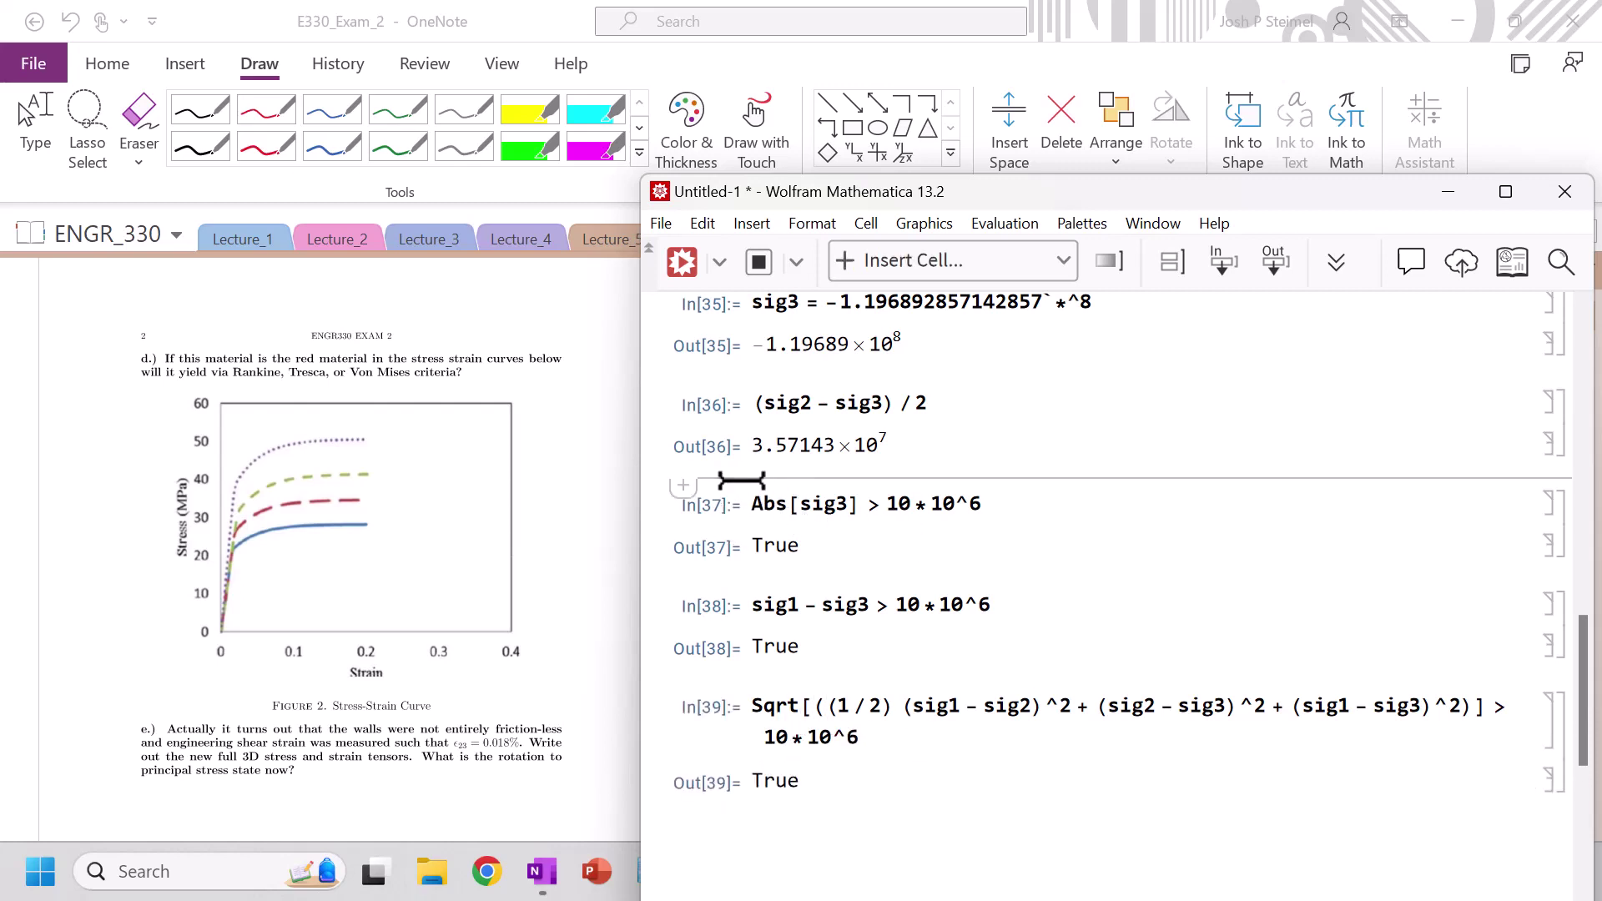
Step: Tick question d.) in red on the OneNote exam page and return to Mathematica
{"action": "left_click", "coordinate": [625, 549]}
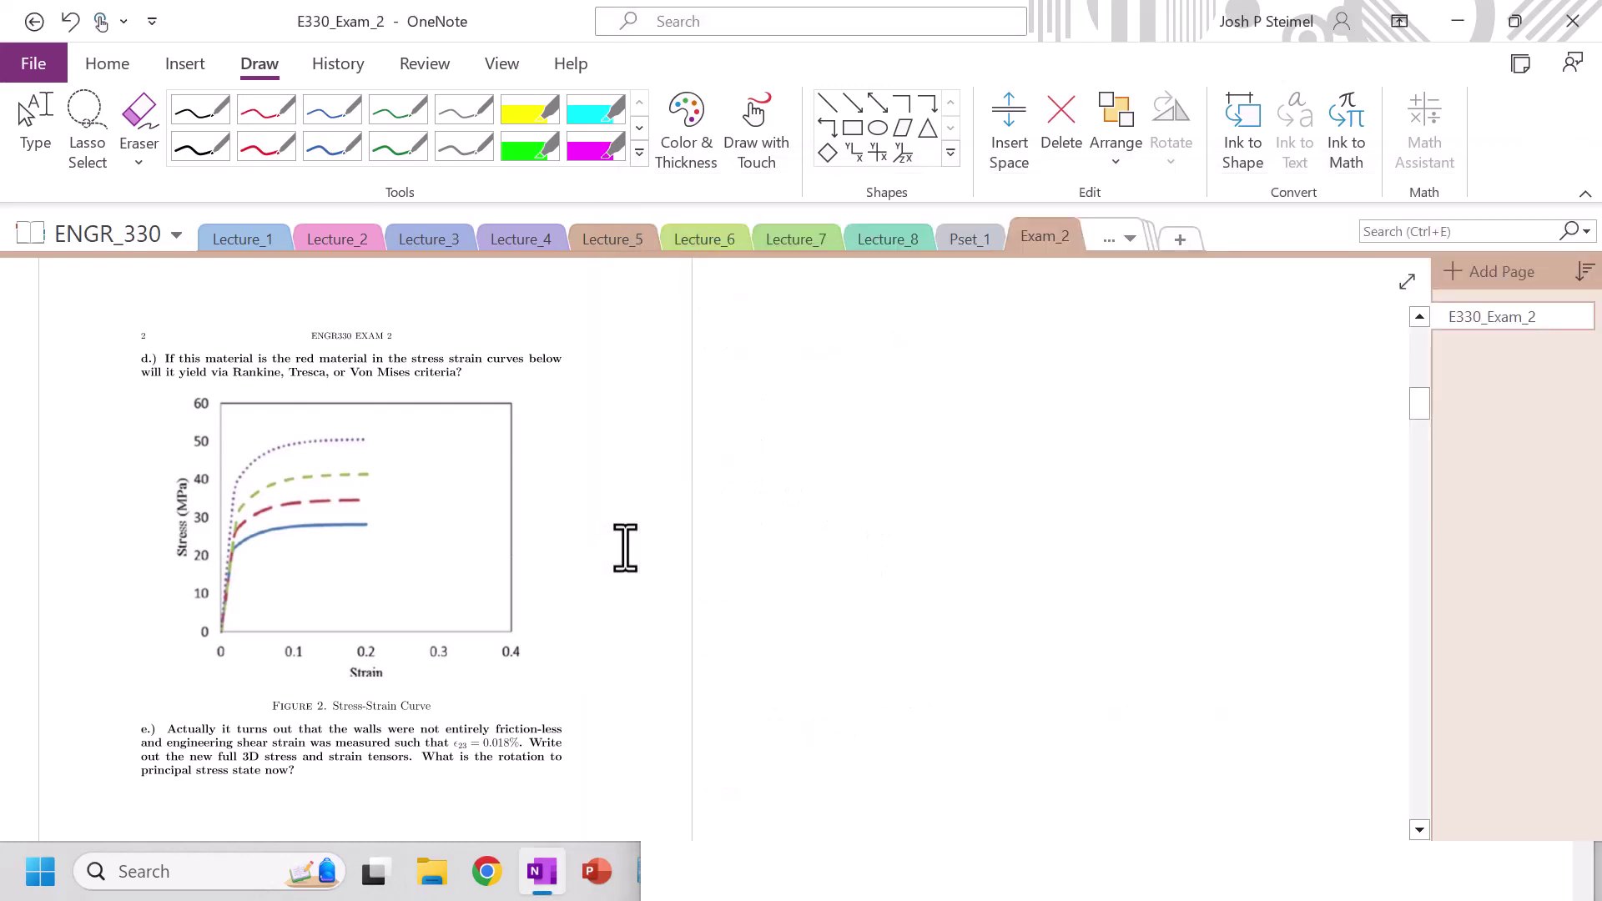
{"action": "left_click", "coordinate": [266, 147]}
{"action": "mouse_move", "coordinate": [501, 365]}
{"action": "left_mouse_down"}
{"action": "mouse_move", "coordinate": [502, 379]}
{"action": "mouse_move", "coordinate": [591, 317]}
{"action": "left_mouse_up"}
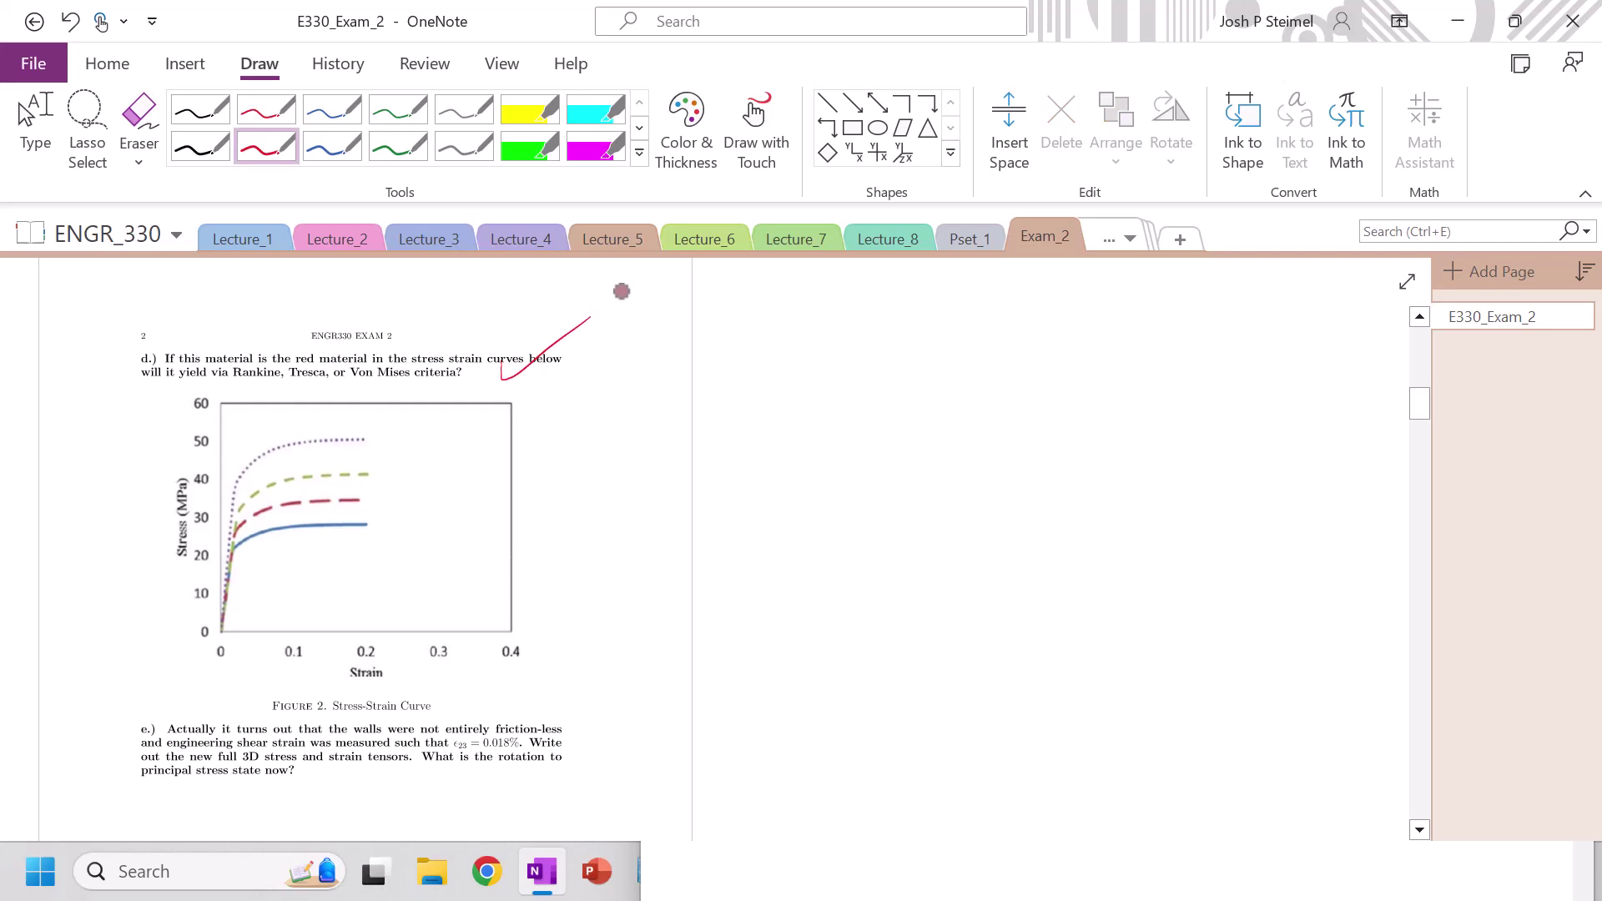
{"action": "scroll", "coordinate": [622, 292], "scroll_direction": "down", "scroll_amount": 2}
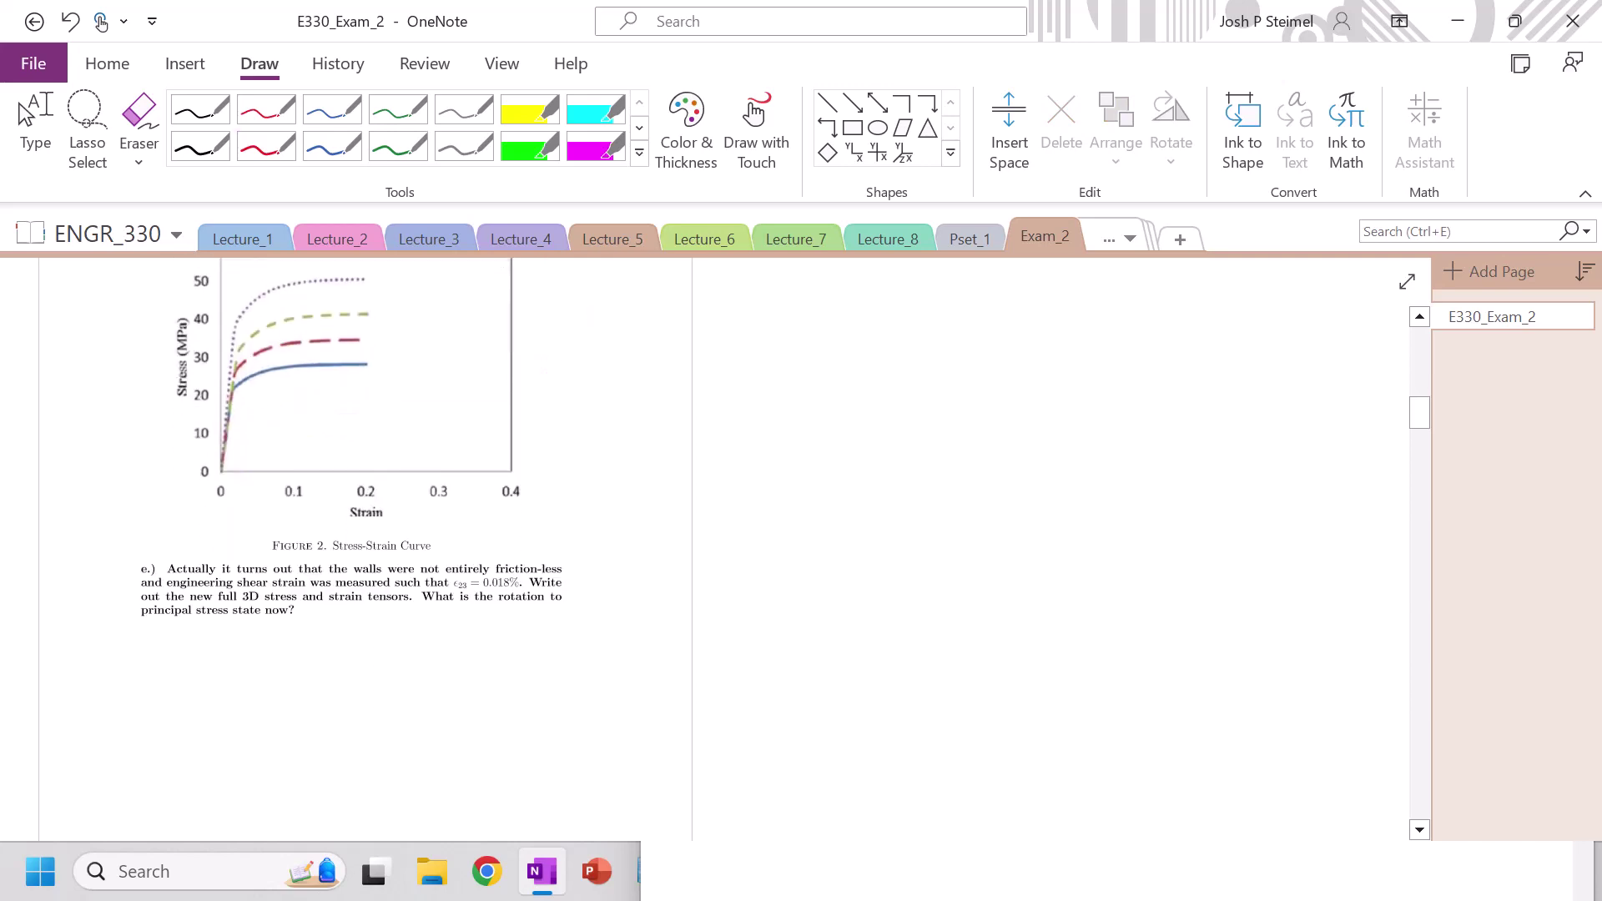
{"action": "left_click", "coordinate": [793, 872]}
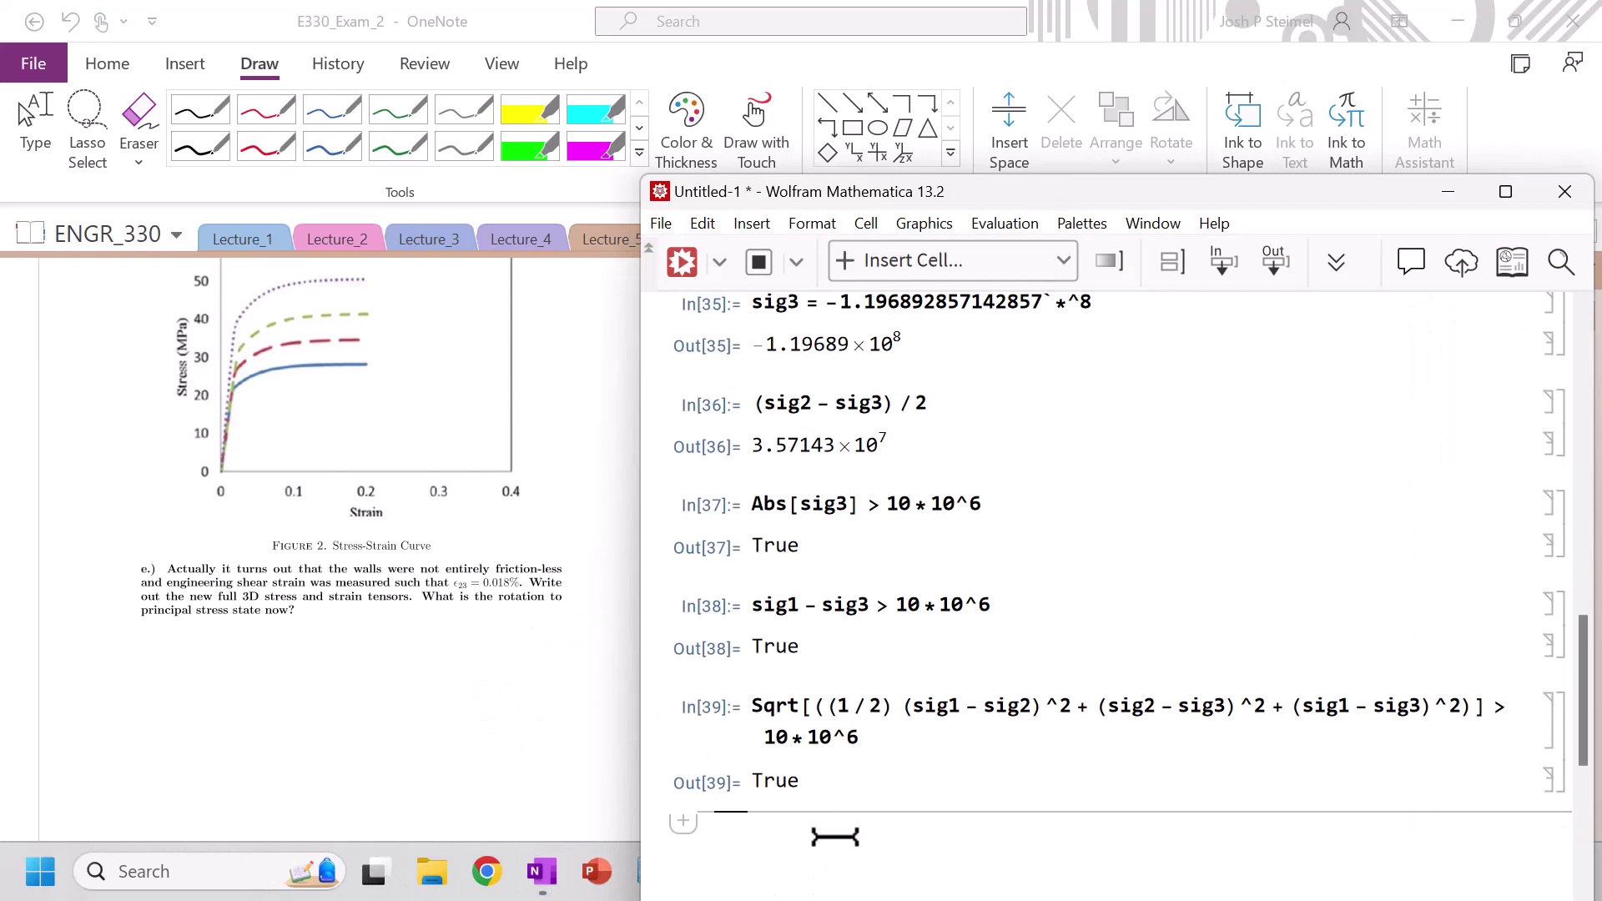
Step: Solve 0.018*10^-2 == (1/Y)((1 + nu) sig23), giving sig23 → 128571
{"action": "type", "text": "Solve[0"}
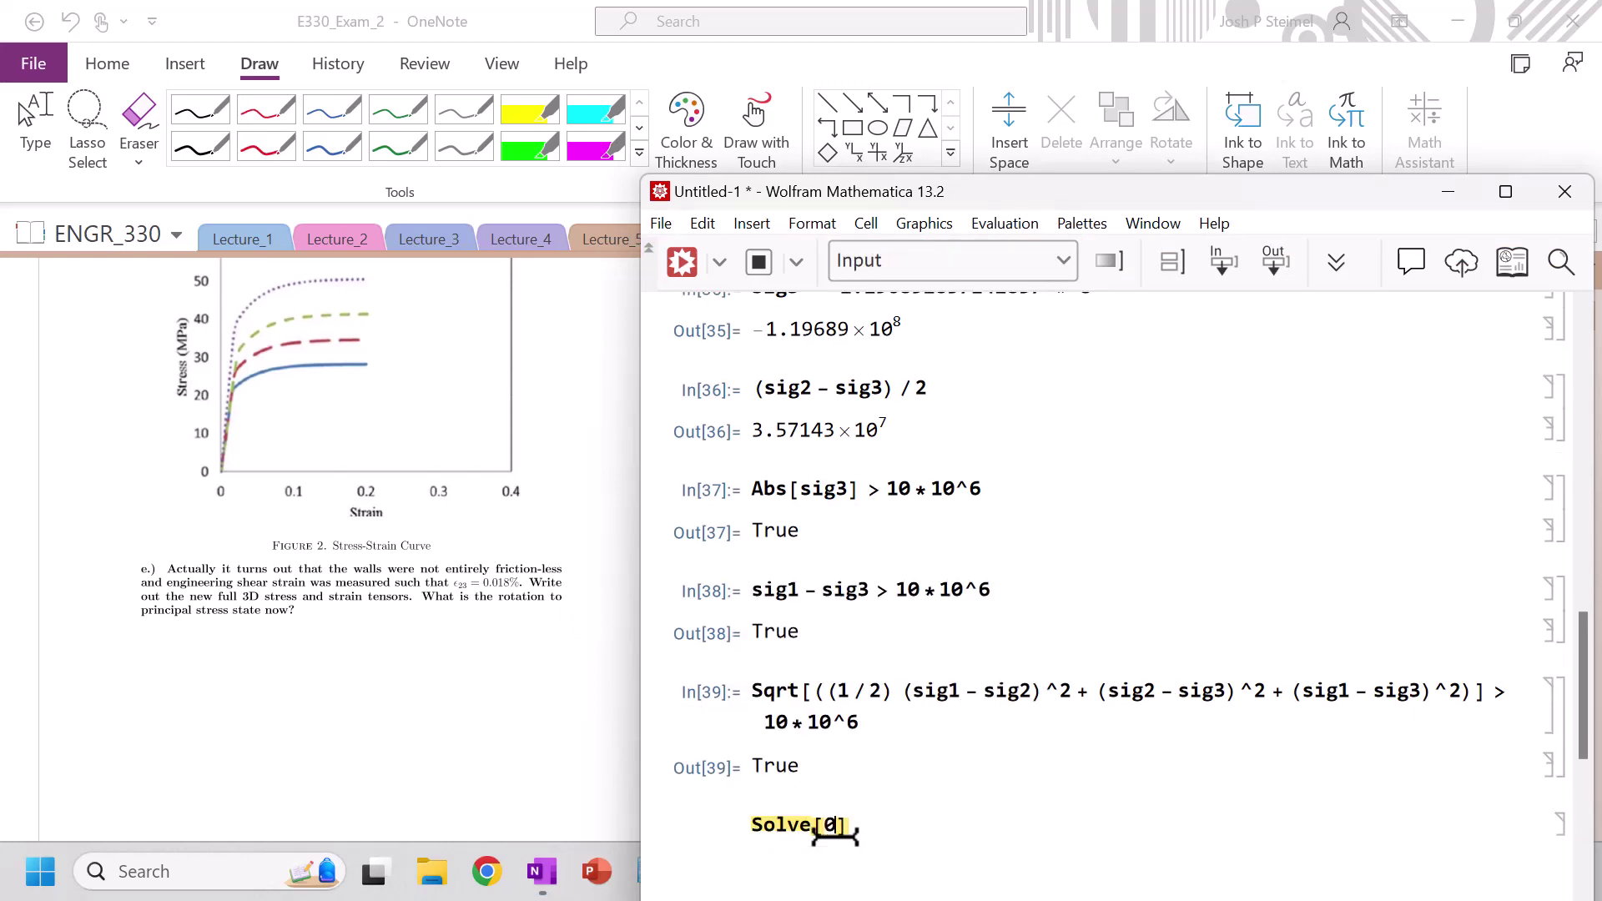
{"action": "type", "text": ".018 * 10^-2 == (1 / Y) "}
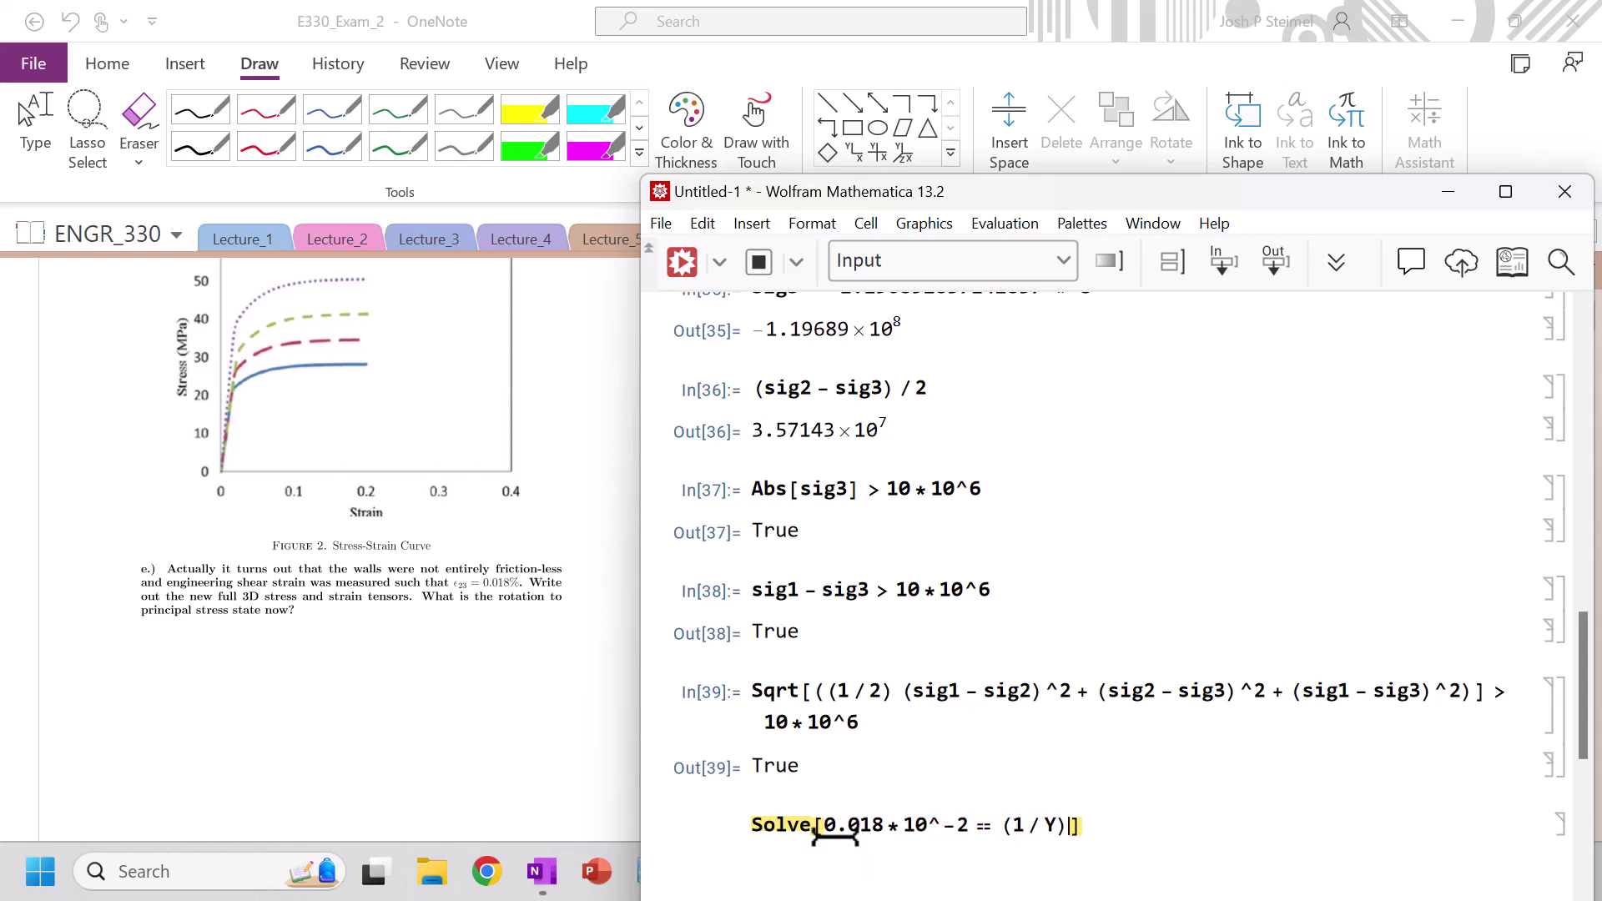
{"action": "type", "text": "("}
{"action": "type", "text": "(1 + nu"}
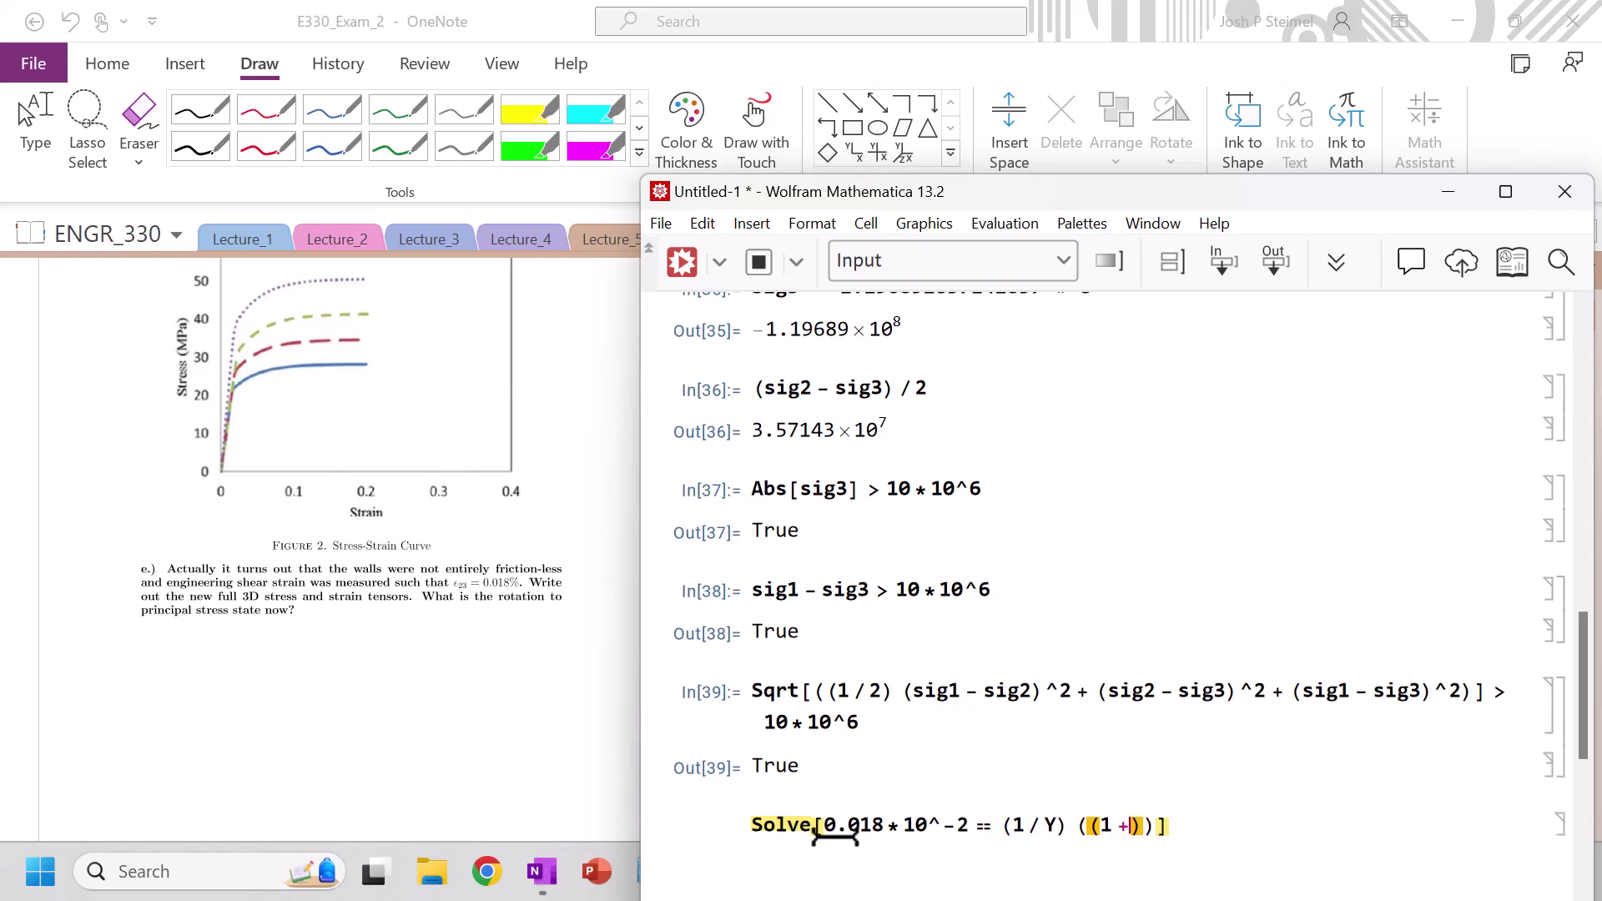
{"action": "type", "text": ") sig23"}
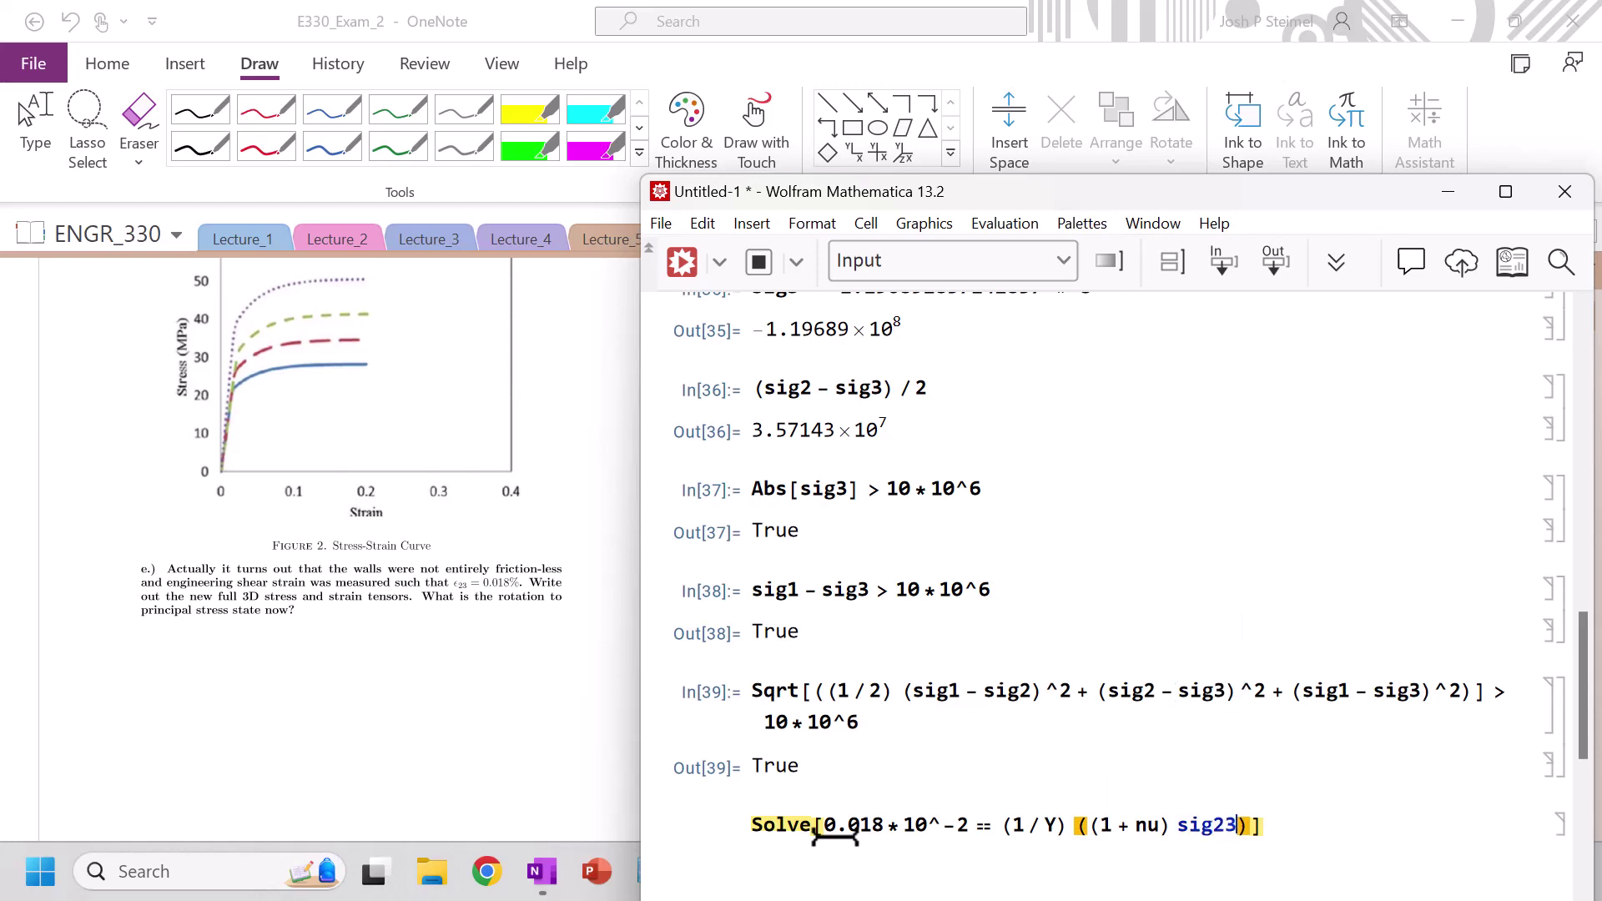
{"action": "key", "text": "shift+Return"}
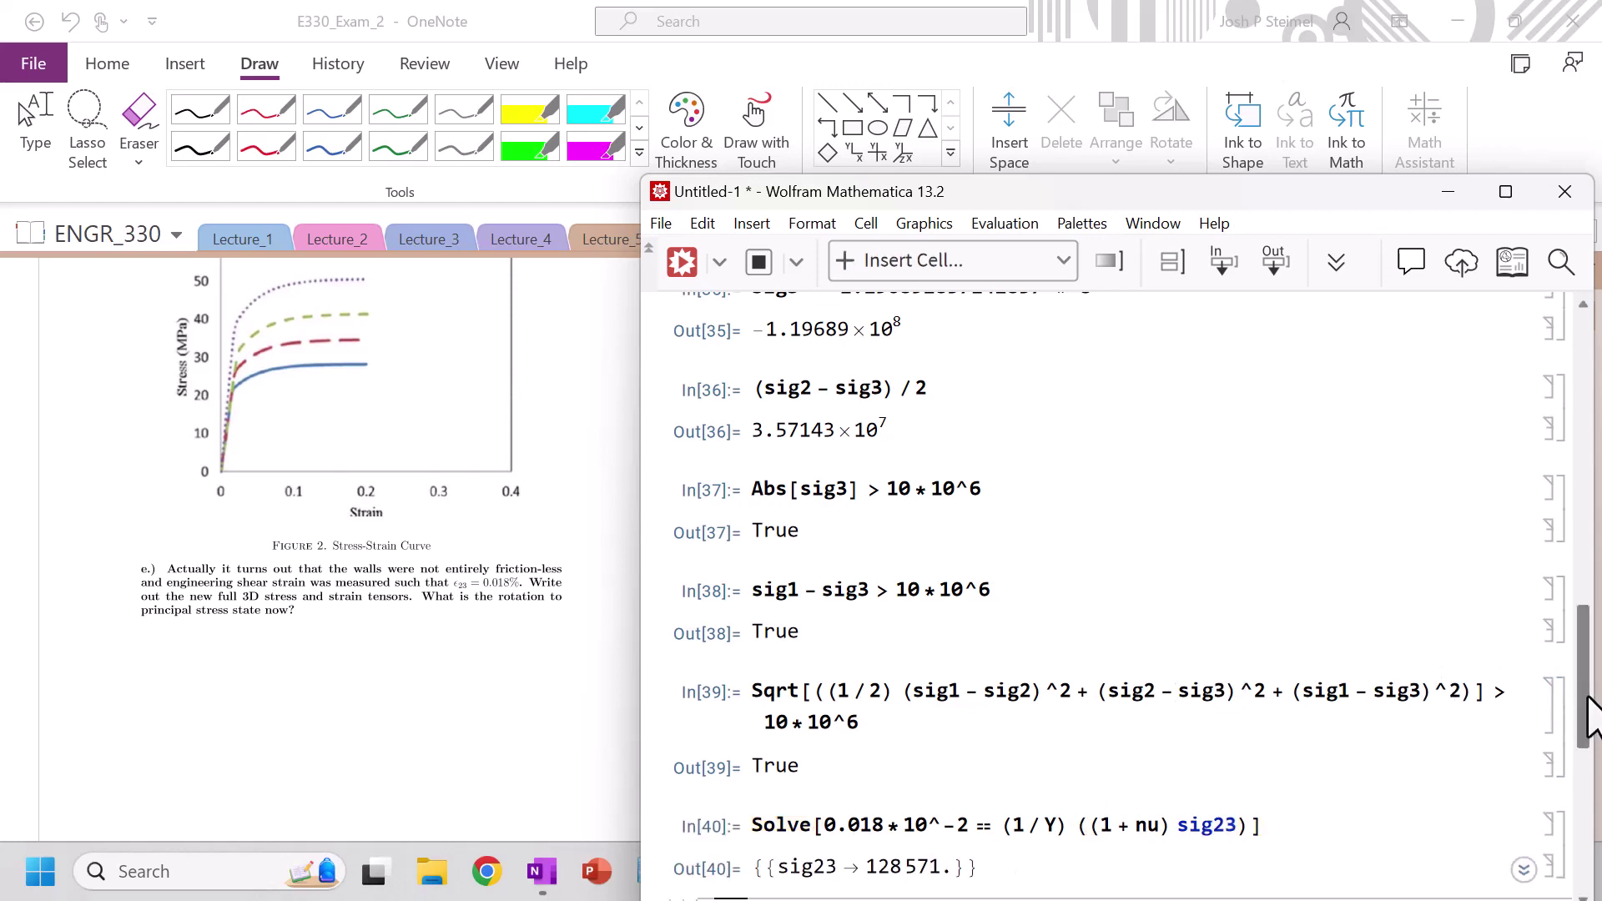
{"action": "left_click_drag", "start_coordinate": [1579, 725], "coordinate": [1581, 776]}
Step: Turn the copied sig23 rule into the assignment sig23 = 128571.42857142857 and evaluate it
{"action": "double_click", "coordinate": [894, 669]}
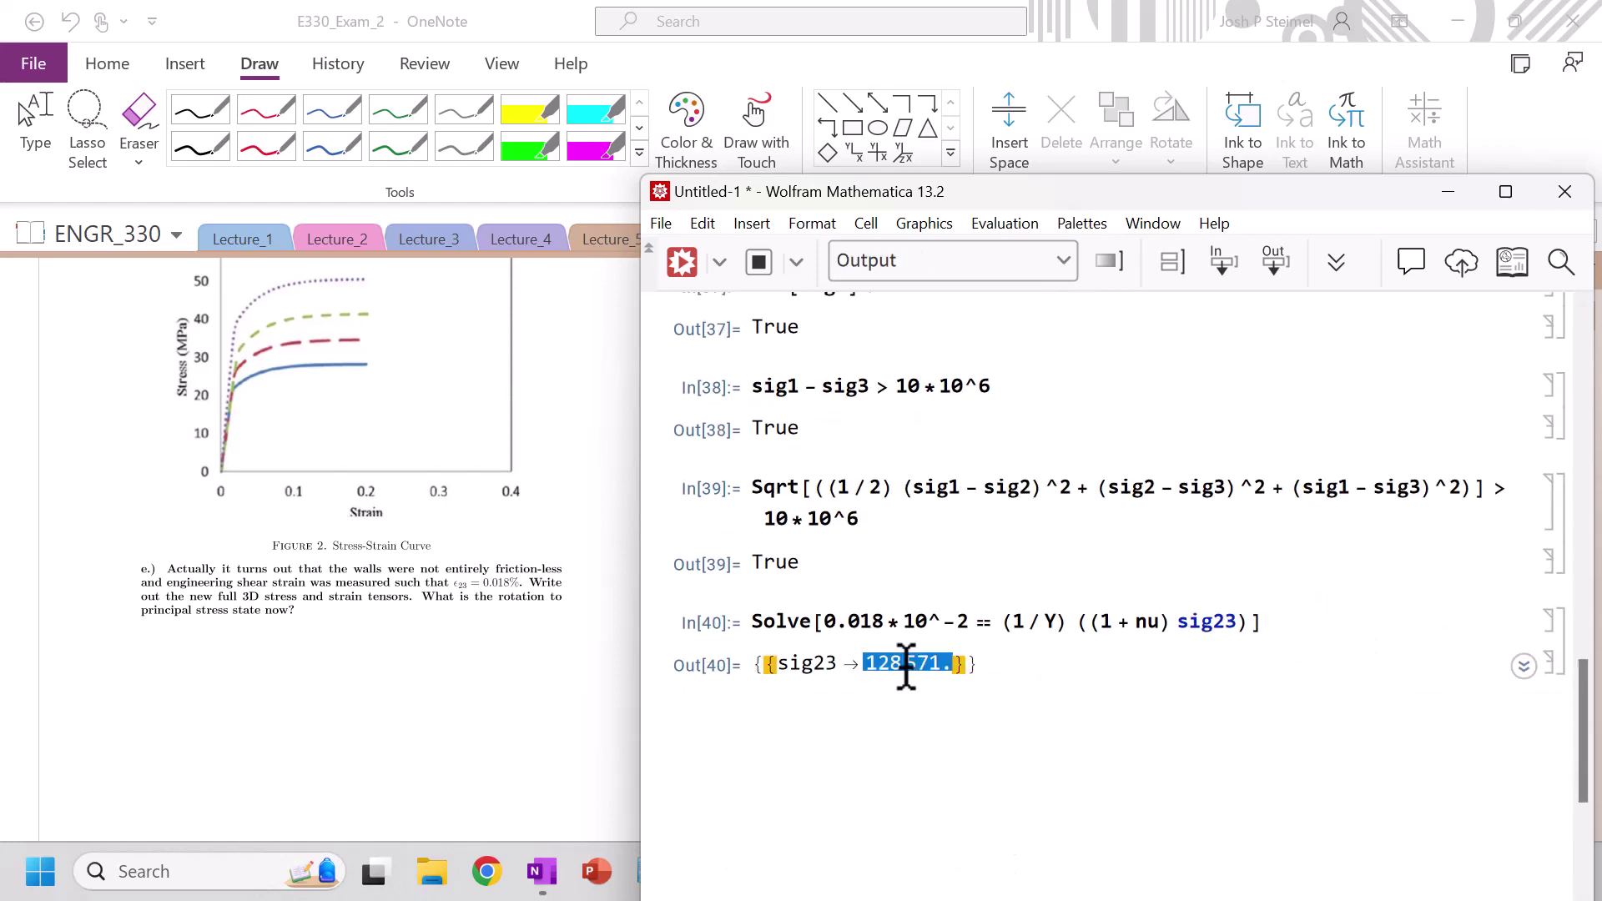
{"action": "left_click", "coordinate": [802, 665]}
{"action": "triple_click", "coordinate": [801, 667]}
{"action": "key", "text": "ctrl+c"}
{"action": "left_click", "coordinate": [799, 718]}
{"action": "key", "text": "ctrl+v"}
{"action": "left_click", "coordinate": [832, 725]}
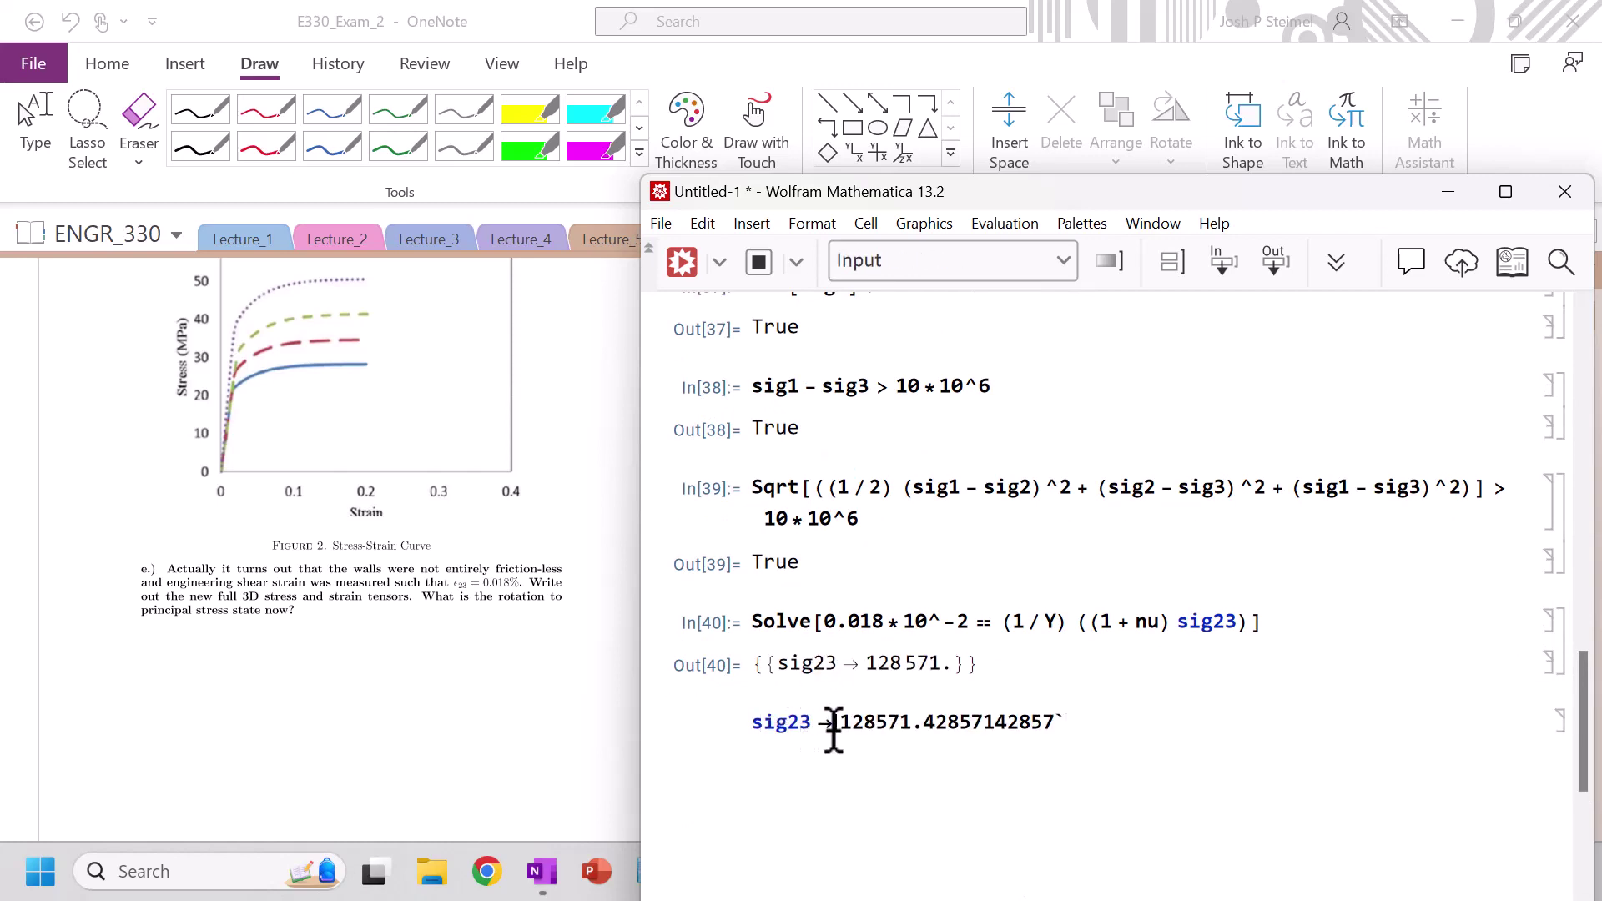
{"action": "key", "text": "BackSpace"}
{"action": "type", "text": "="}
{"action": "key", "text": "shift+Return"}
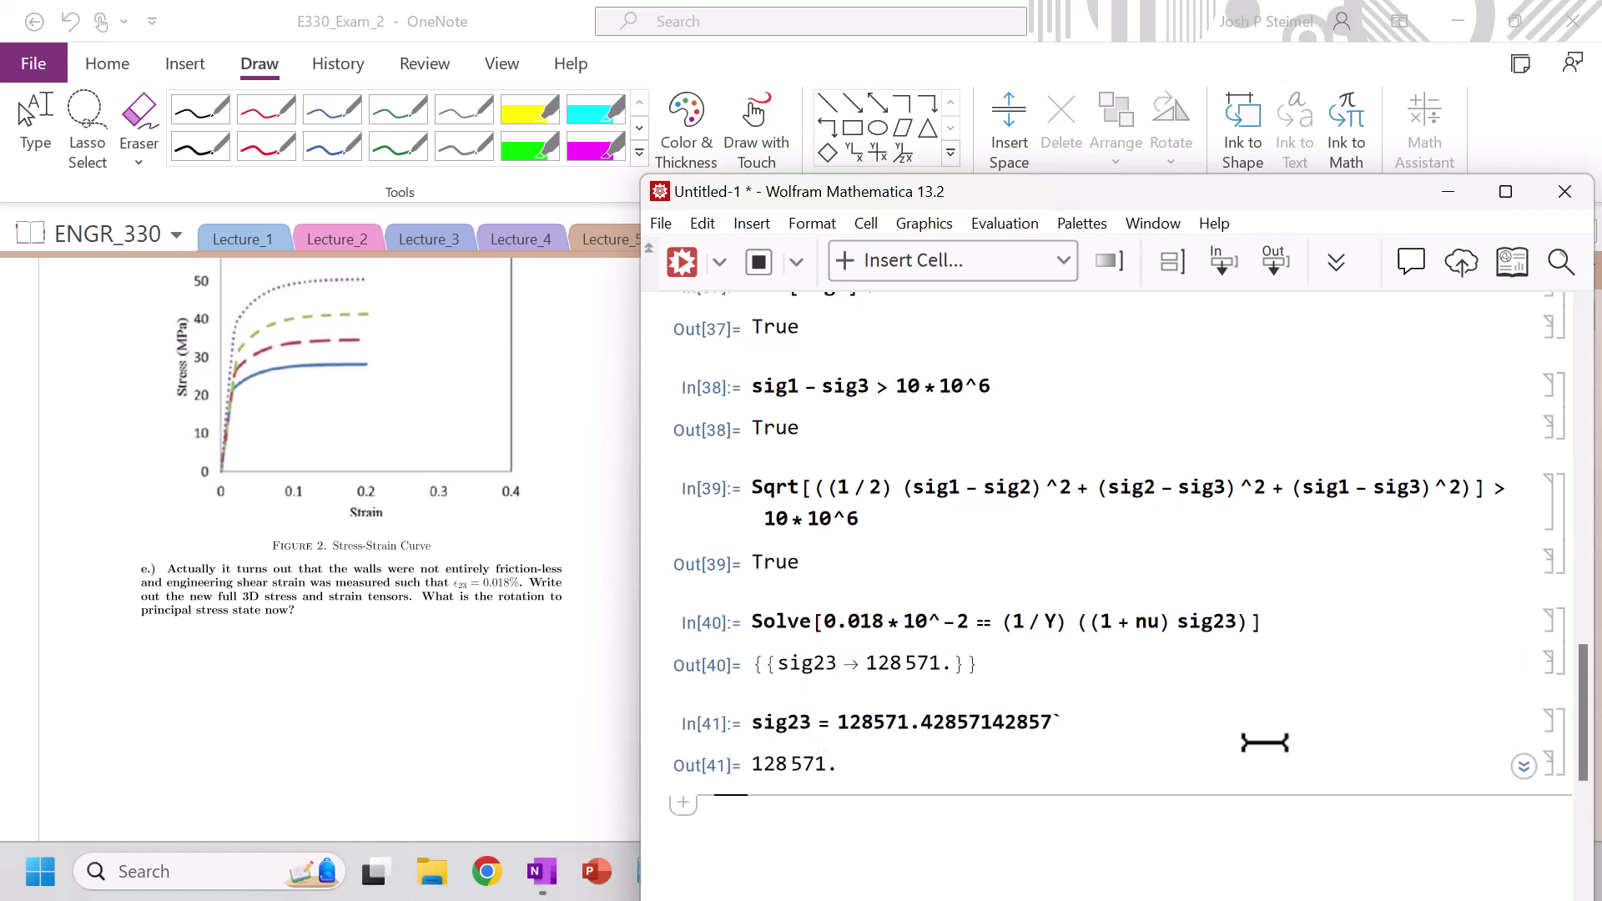
Step: Paste the Out[29] solution list into a new cell and delete its e11 entry
{"action": "left_click_drag", "start_coordinate": [1582, 709], "coordinate": [1583, 523]}
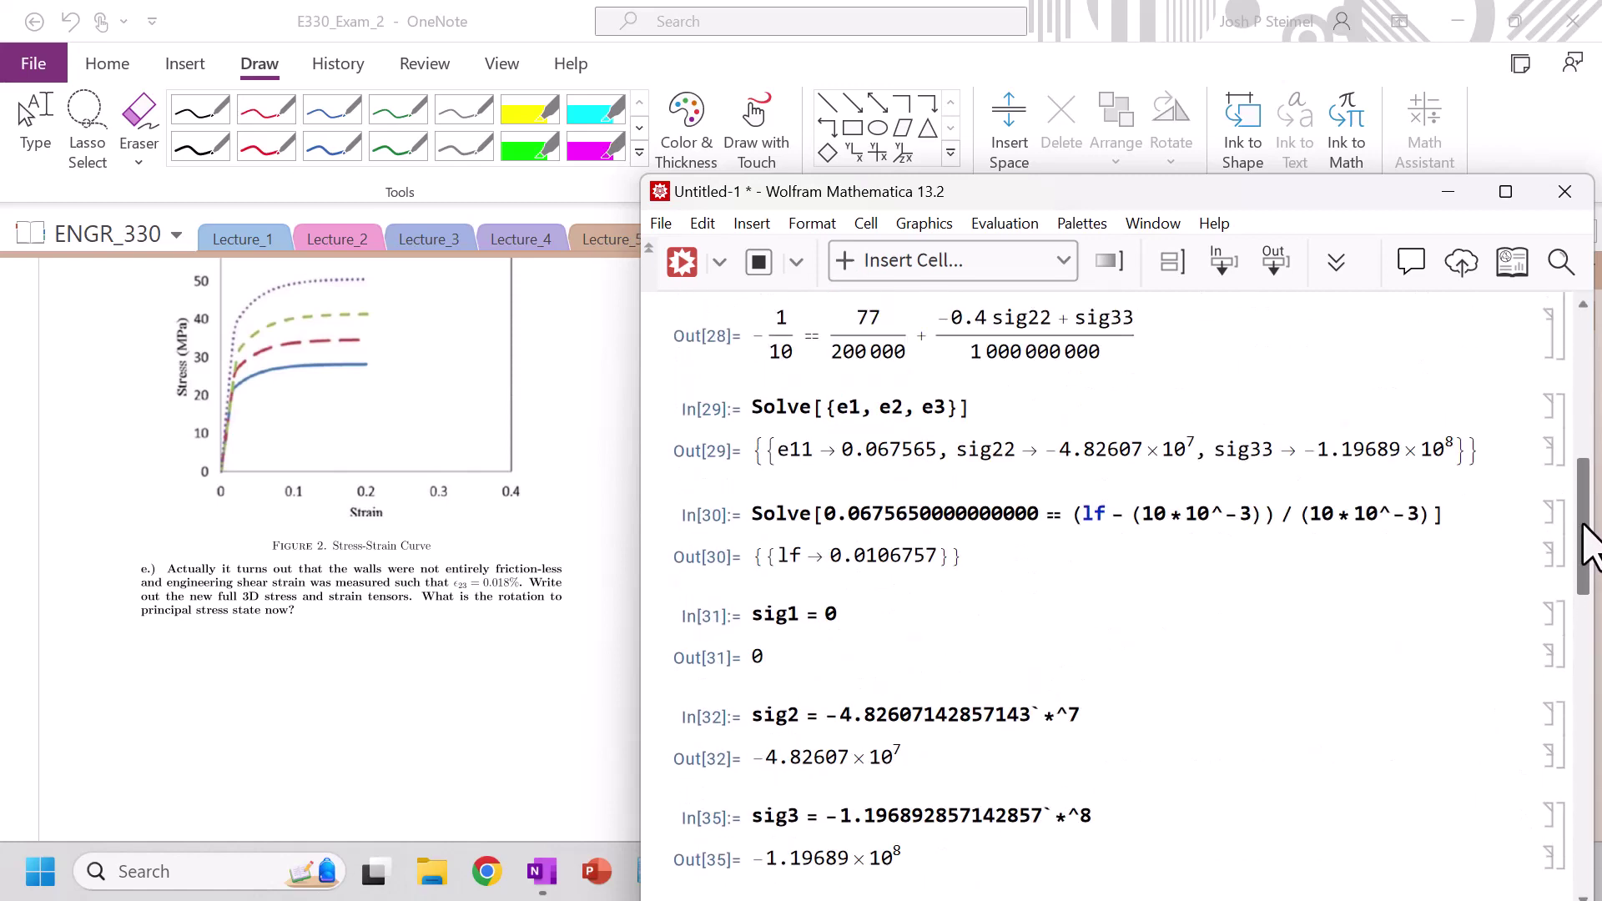
{"action": "double_click", "coordinate": [1006, 454]}
{"action": "left_click", "coordinate": [1005, 454]}
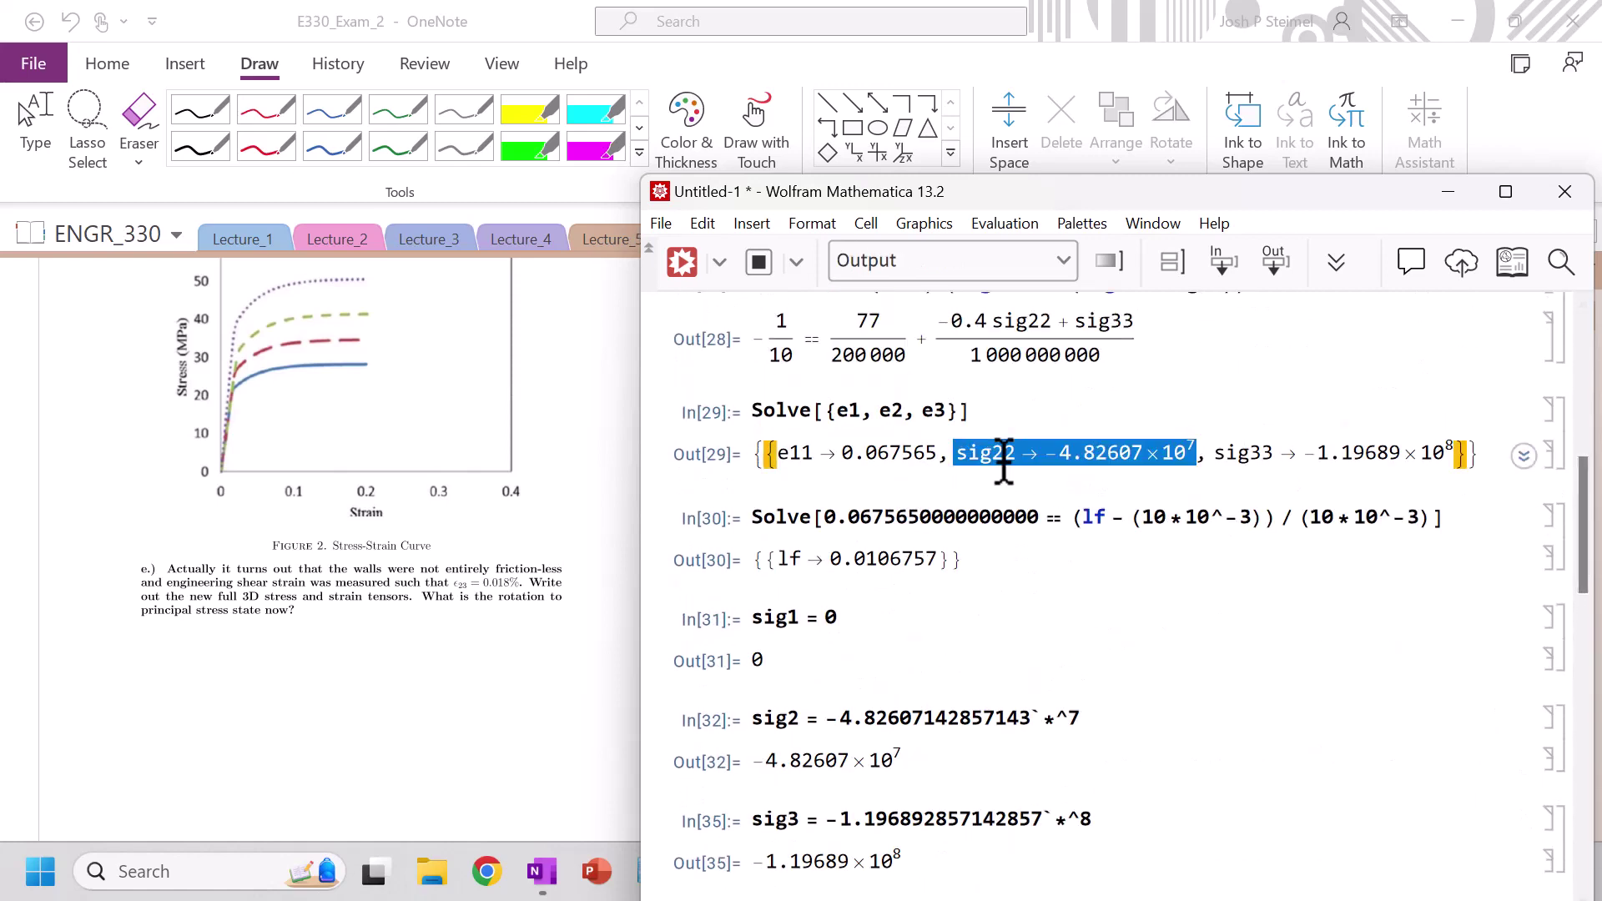
{"action": "left_click", "coordinate": [1003, 458]}
{"action": "key", "text": "ctrl+shift+c"}
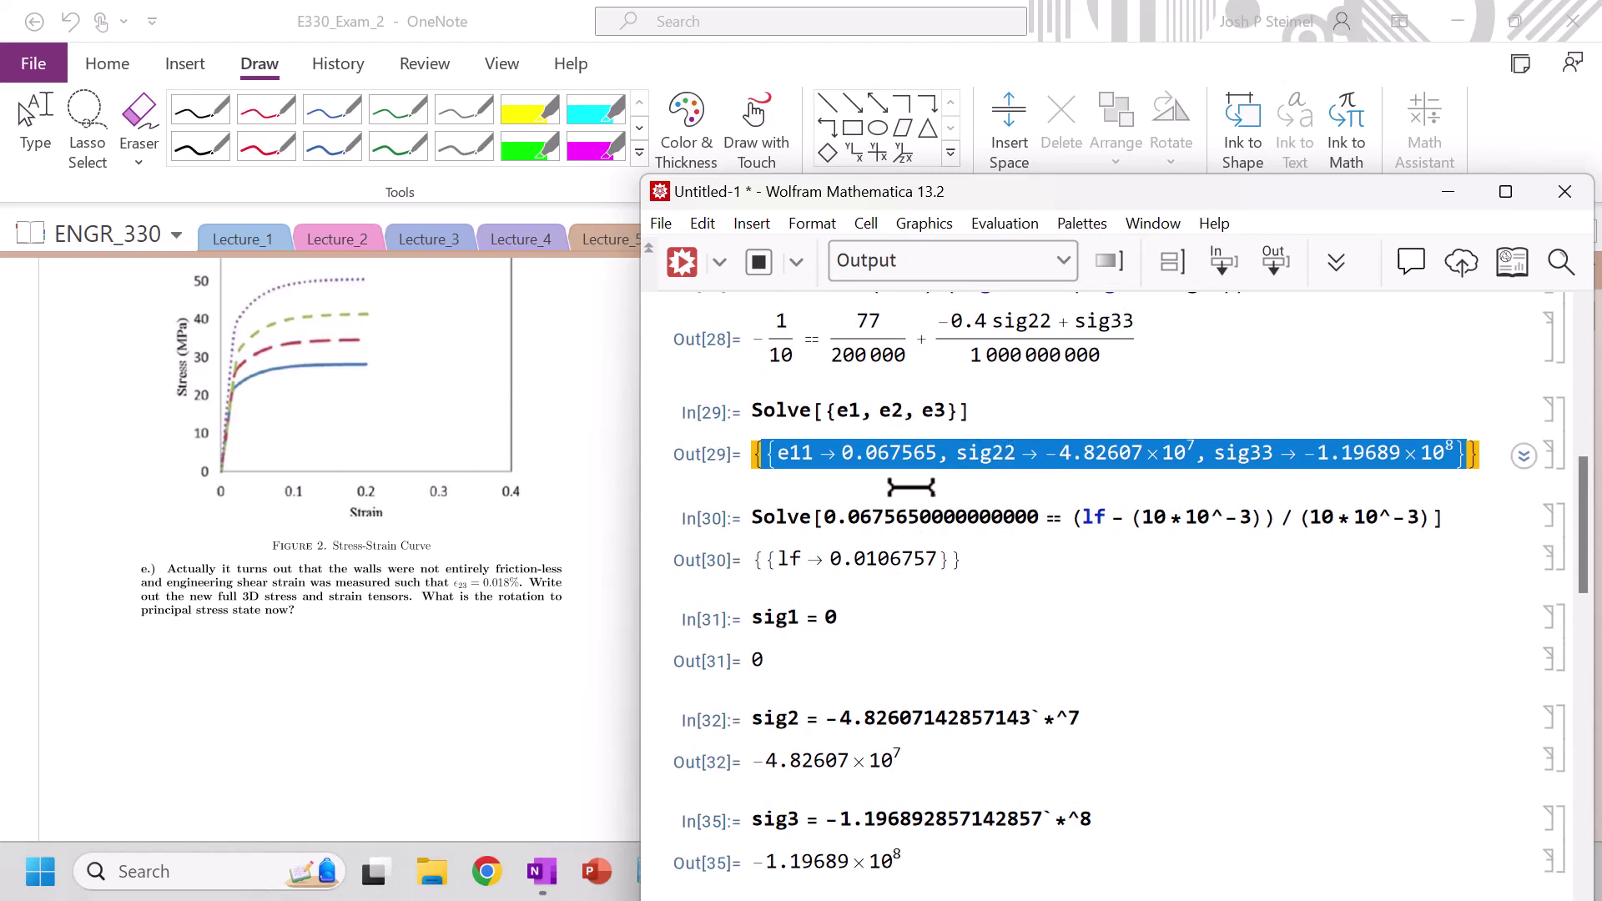
{"action": "left_click", "coordinate": [909, 489]}
{"action": "key", "text": "ctrl+v"}
{"action": "left_click_drag", "start_coordinate": [756, 516], "coordinate": [1088, 519]}
{"action": "key", "text": "BackSpace"}
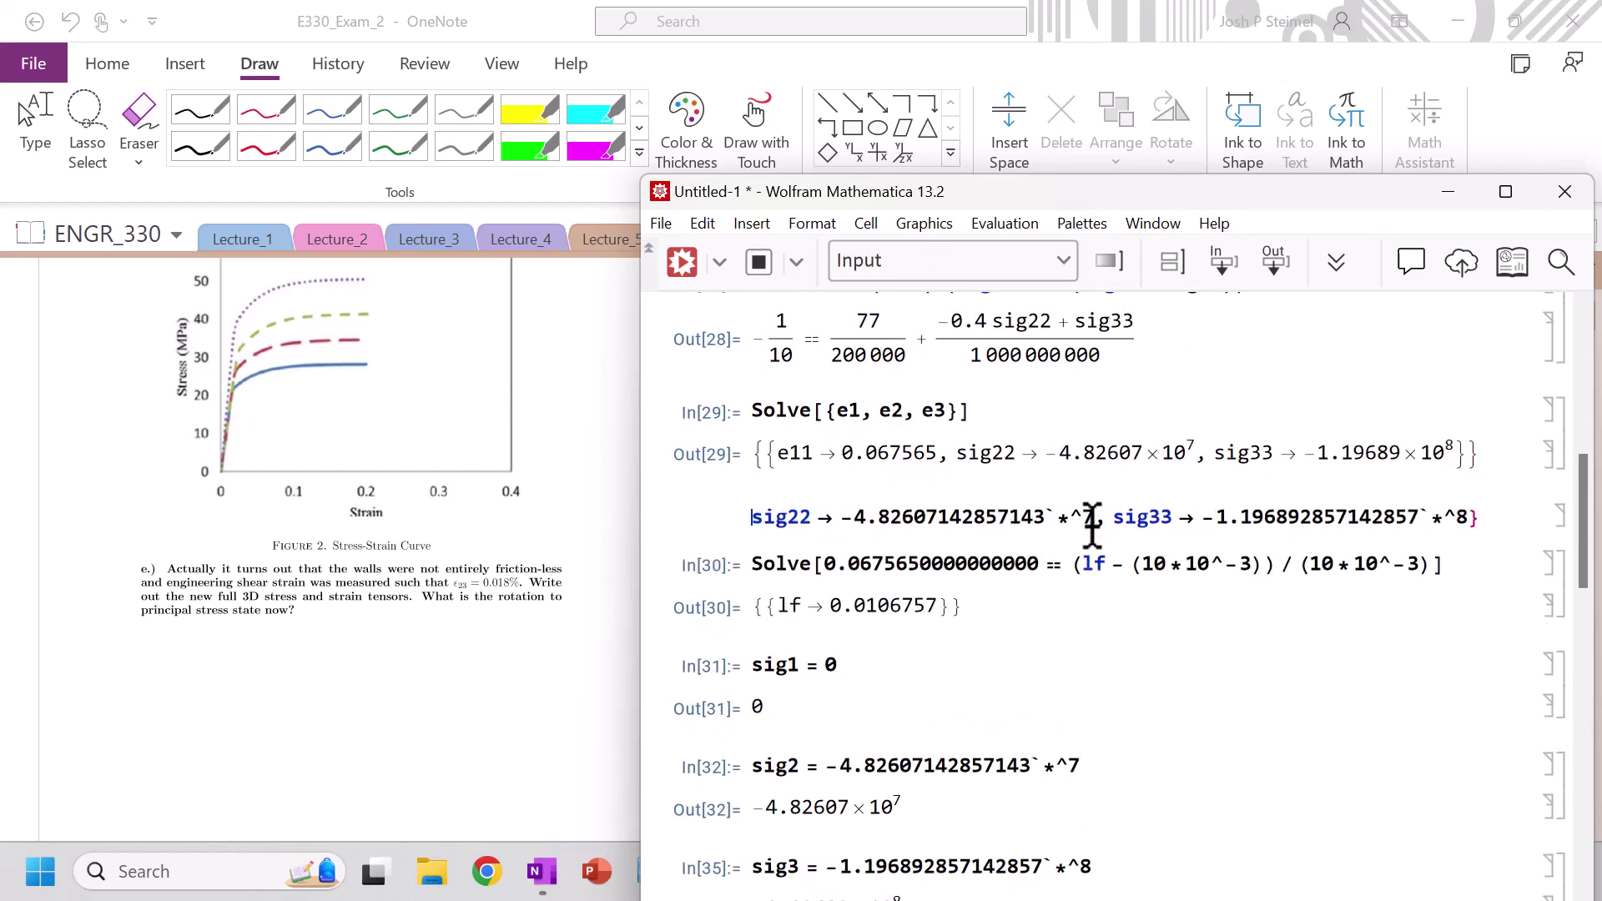
Step: Convert the pasted rules into separate sig22 and sig33 assignments and evaluate them
{"action": "left_click", "coordinate": [837, 517]}
{"action": "key", "text": "BackSpace"}
{"action": "key", "text": "BackSpace"}
{"action": "type", "text": "="}
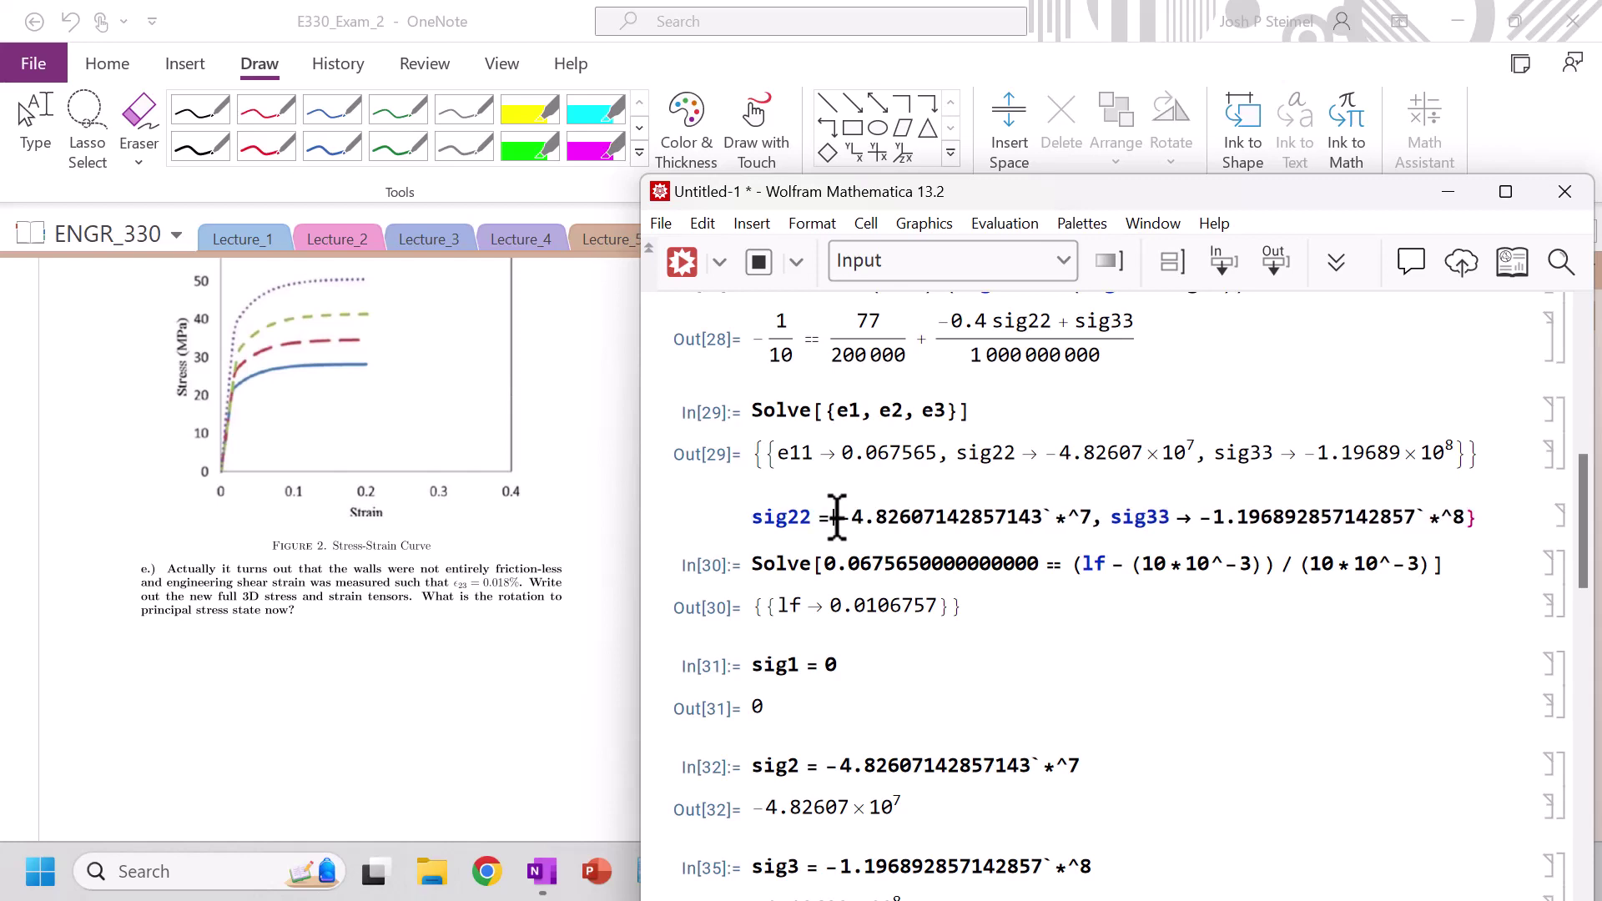
{"action": "left_click", "coordinate": [1102, 518]}
{"action": "key", "text": "BackSpace"}
{"action": "type", "text": ";"}
{"action": "key", "text": "Return"}
{"action": "left_click", "coordinate": [852, 552]}
{"action": "key", "text": "BackSpace"}
{"action": "key", "text": "BackSpace"}
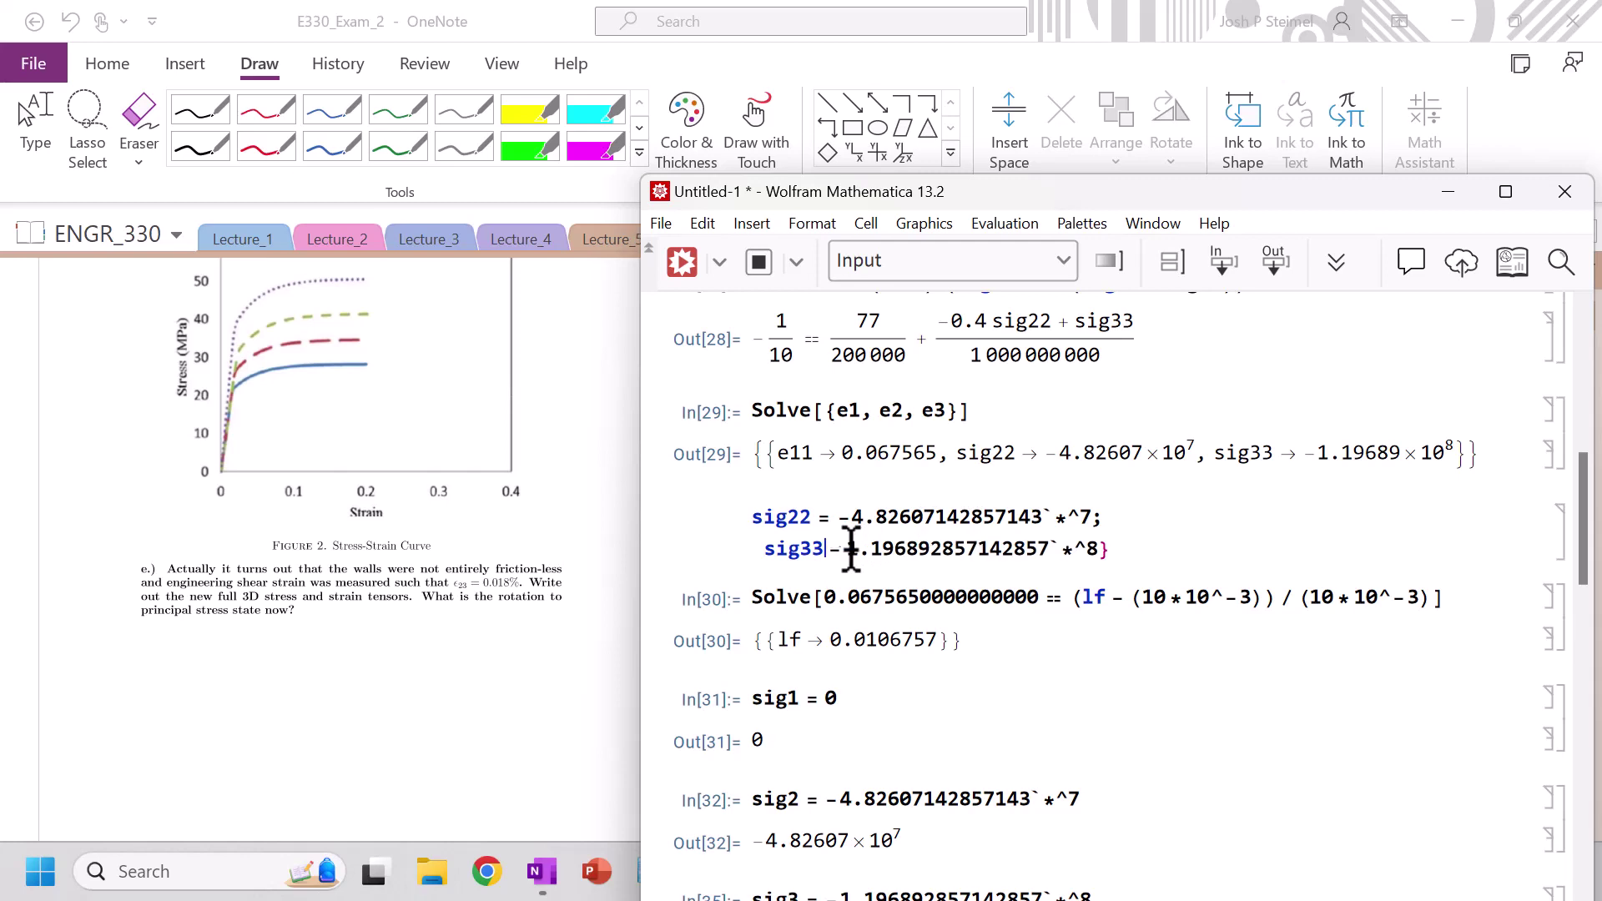
{"action": "type", "text": "="}
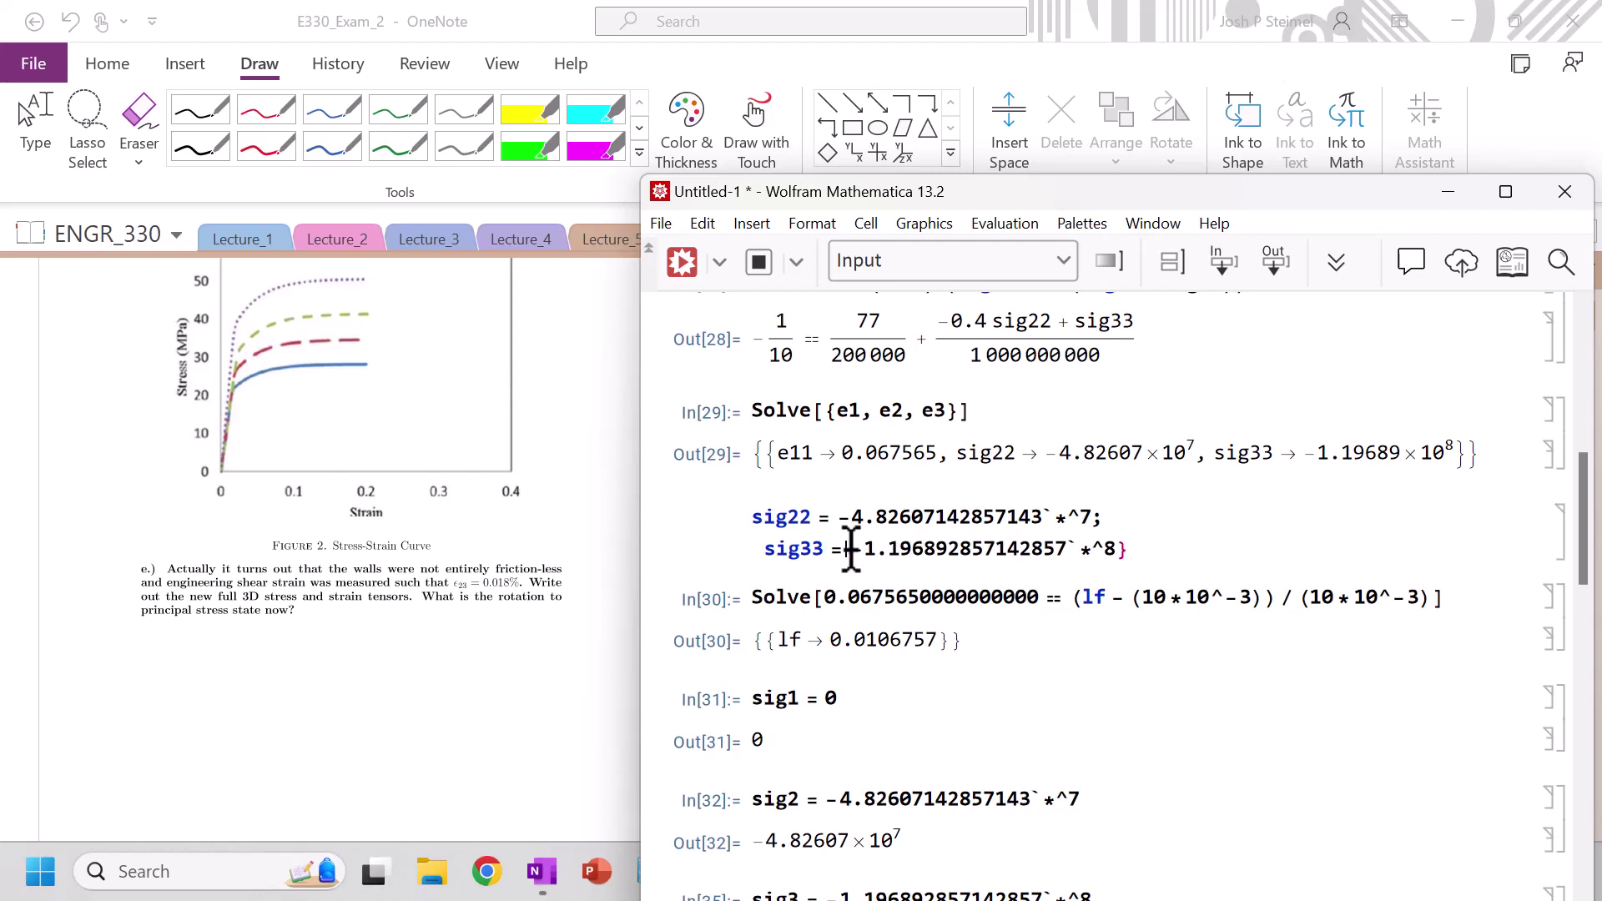
{"action": "left_click", "coordinate": [1153, 543]}
{"action": "key", "text": "BackSpace"}
{"action": "key", "text": "Down"}
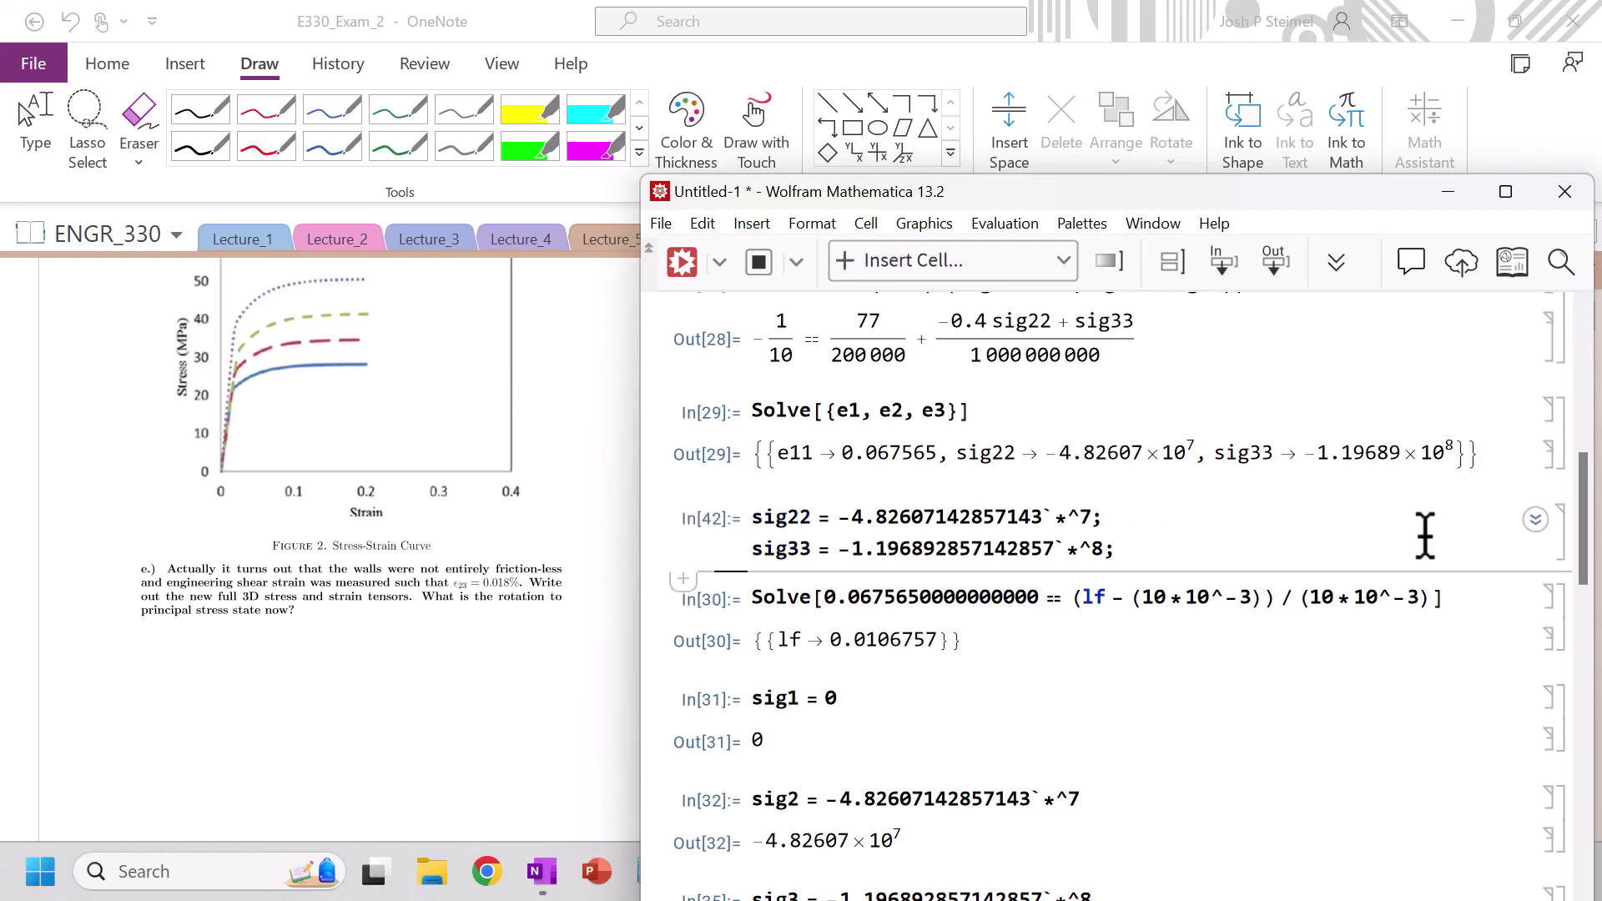
Step: Define p23 = {sig22, sig33, sig23} and search Windows for 'moh'
{"action": "left_click_drag", "start_coordinate": [1583, 549], "coordinate": [1590, 788]}
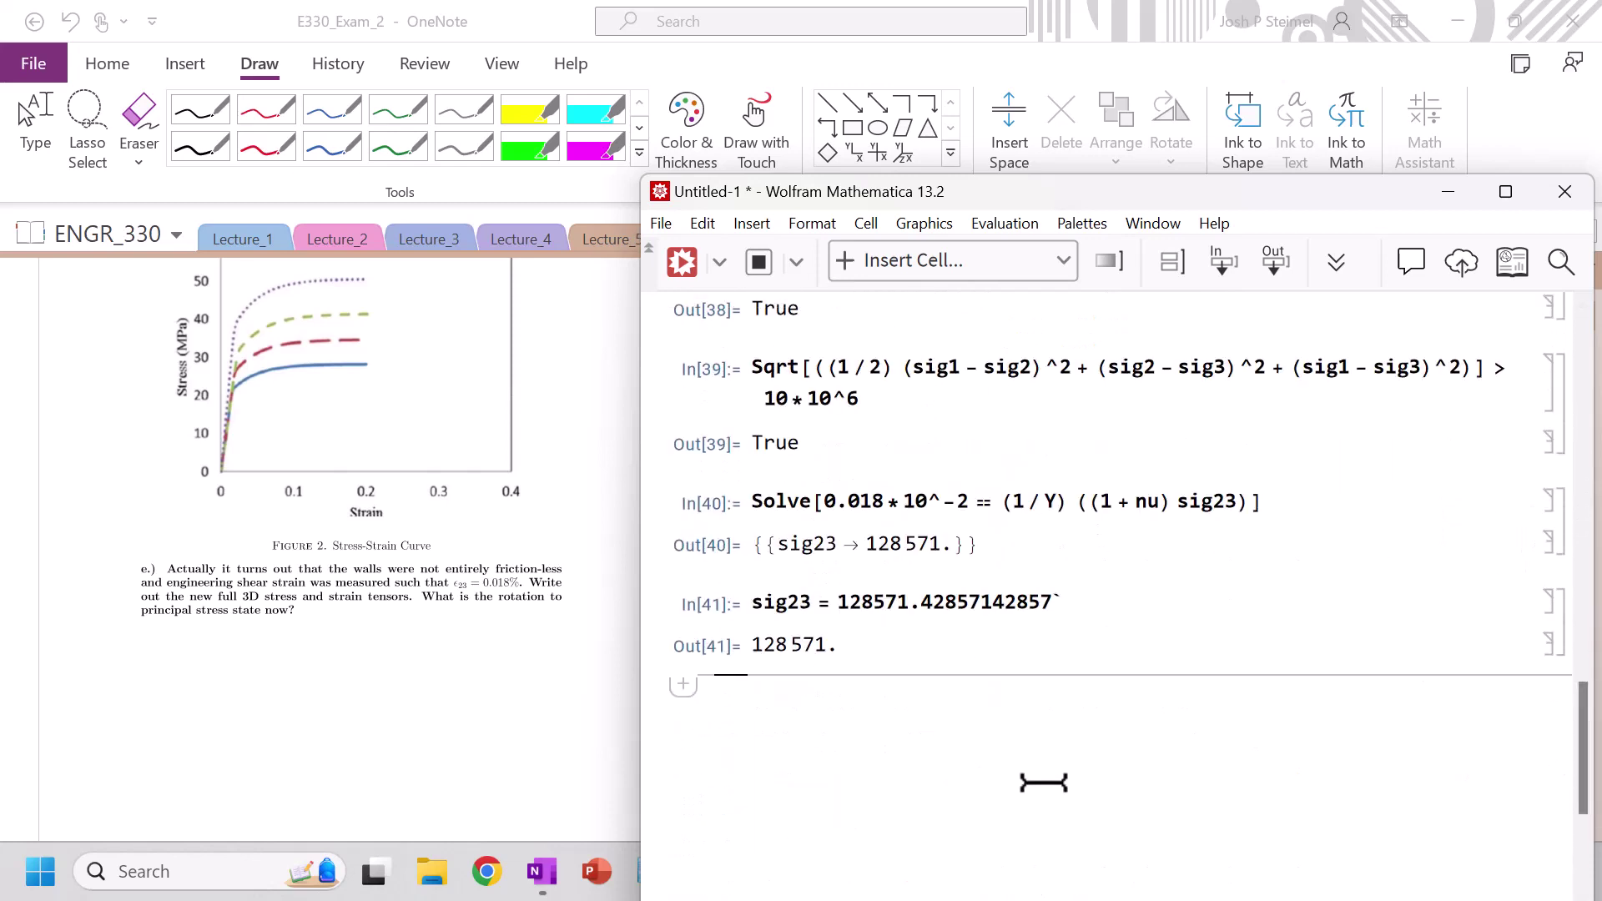
{"action": "type", "text": "p"}
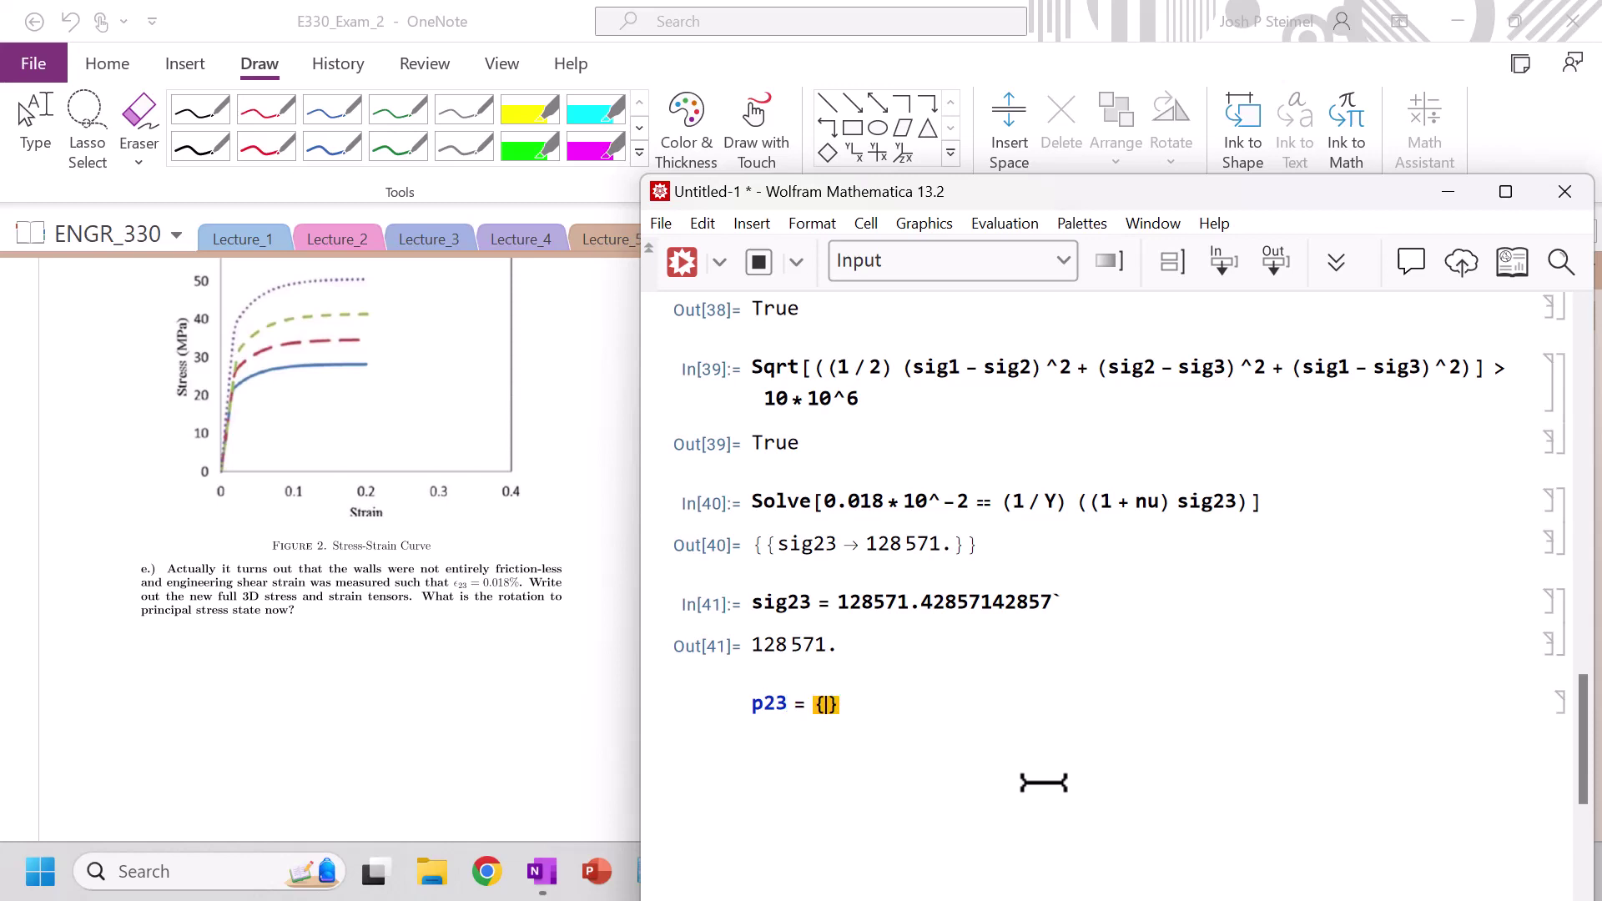
{"action": "type", "text": "23 = {sig22, sig33,"}
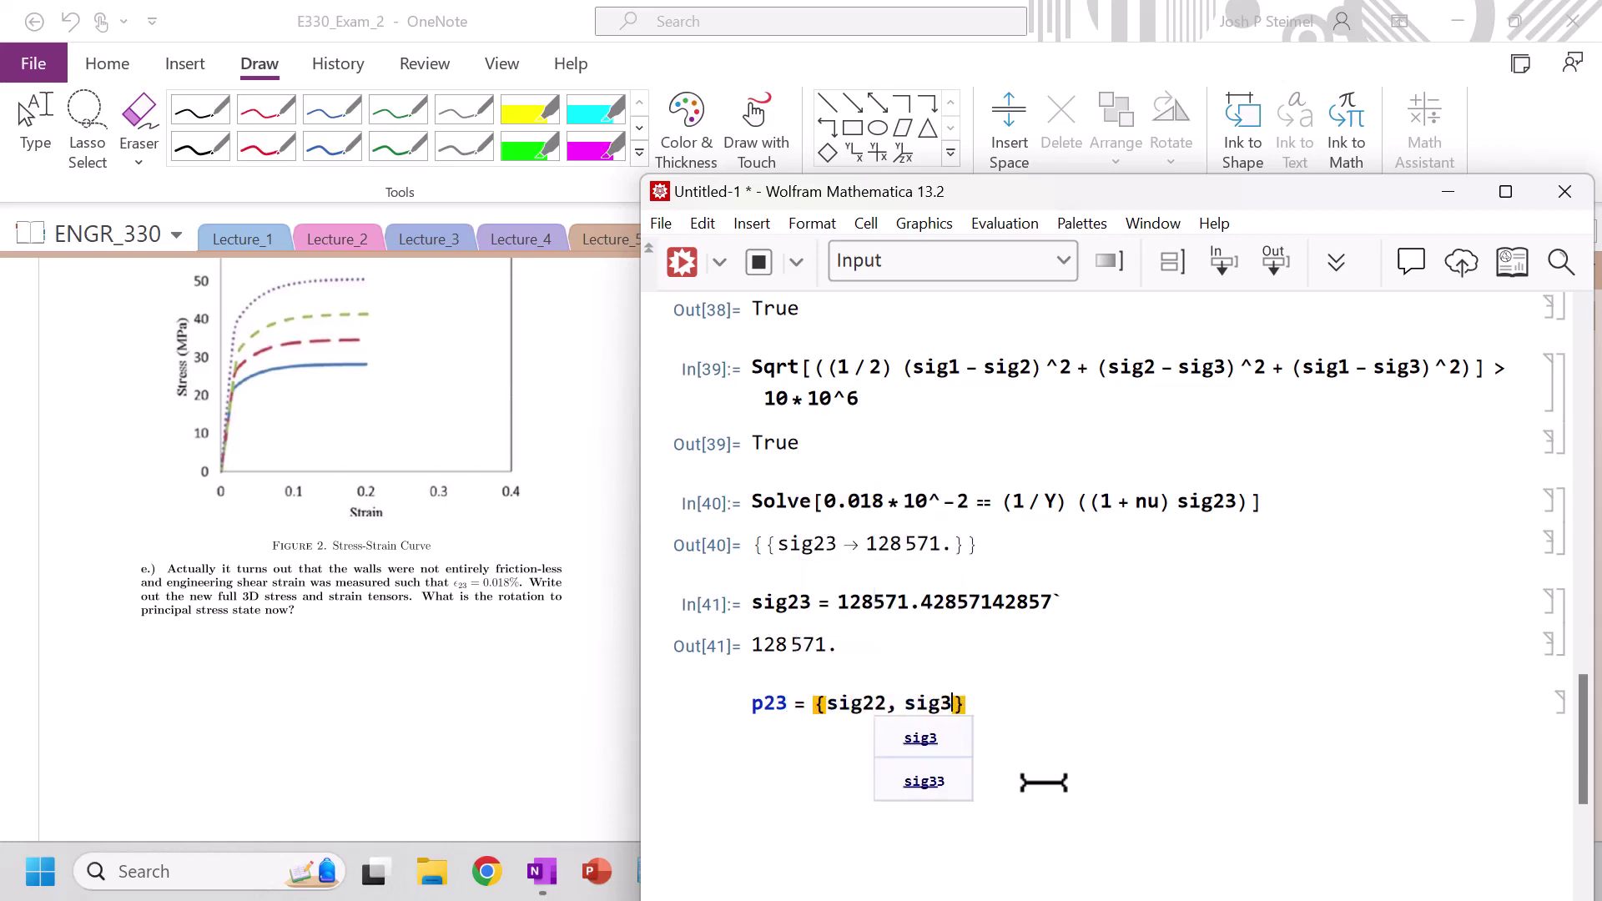
{"action": "type", "text": " sig23"}
{"action": "key", "text": "shift+Return"}
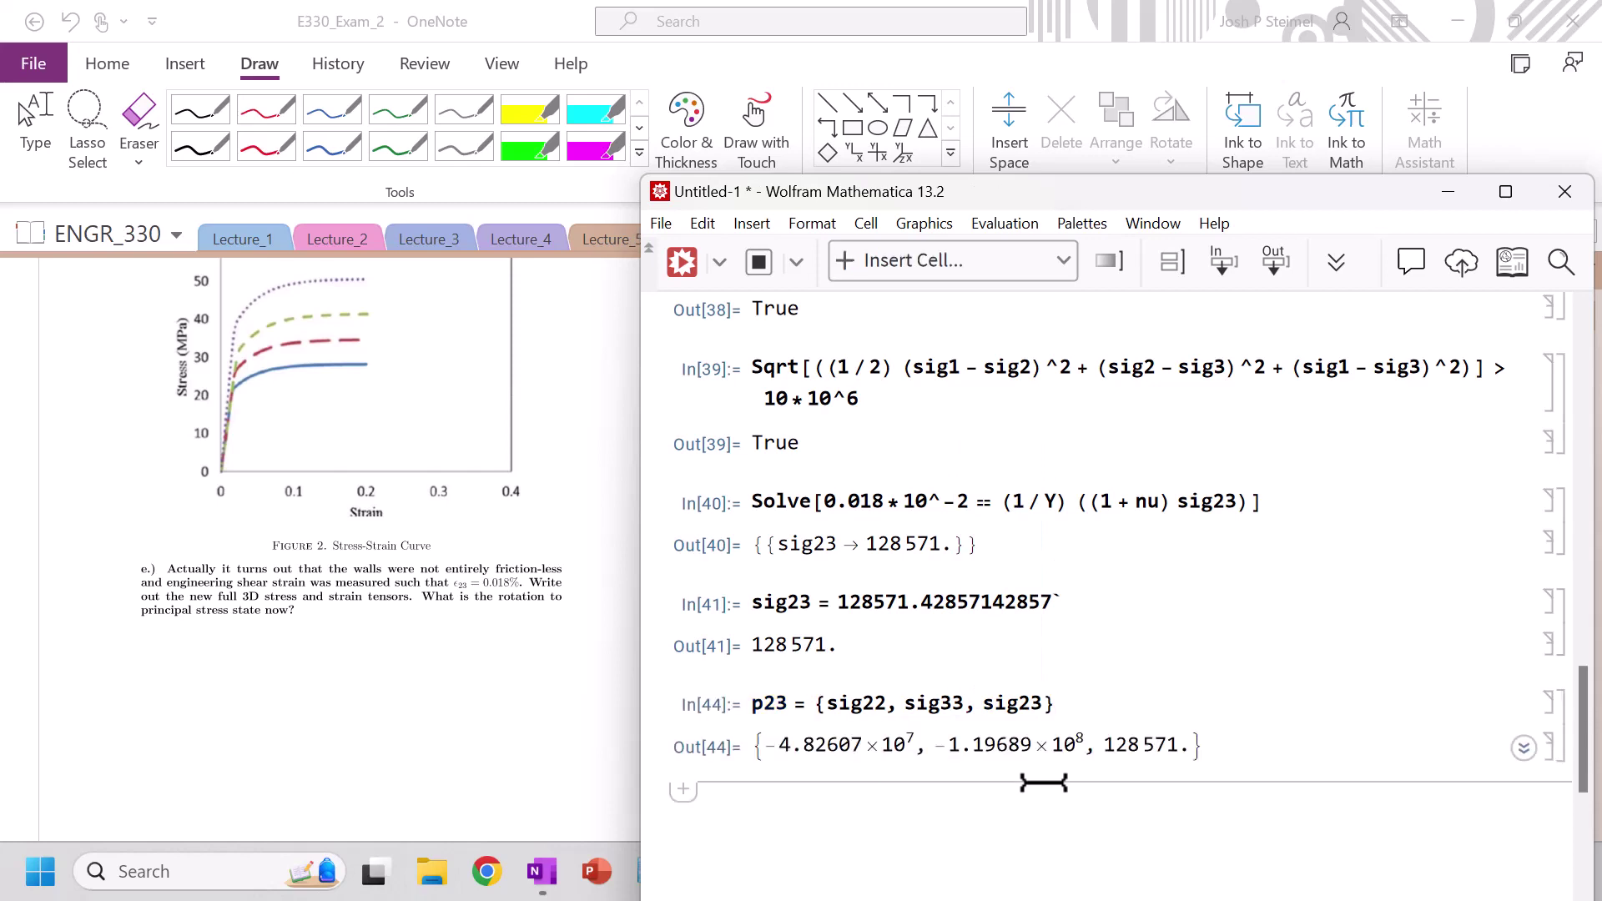
{"action": "left_click", "coordinate": [226, 871]}
{"action": "type", "text": "moh"}
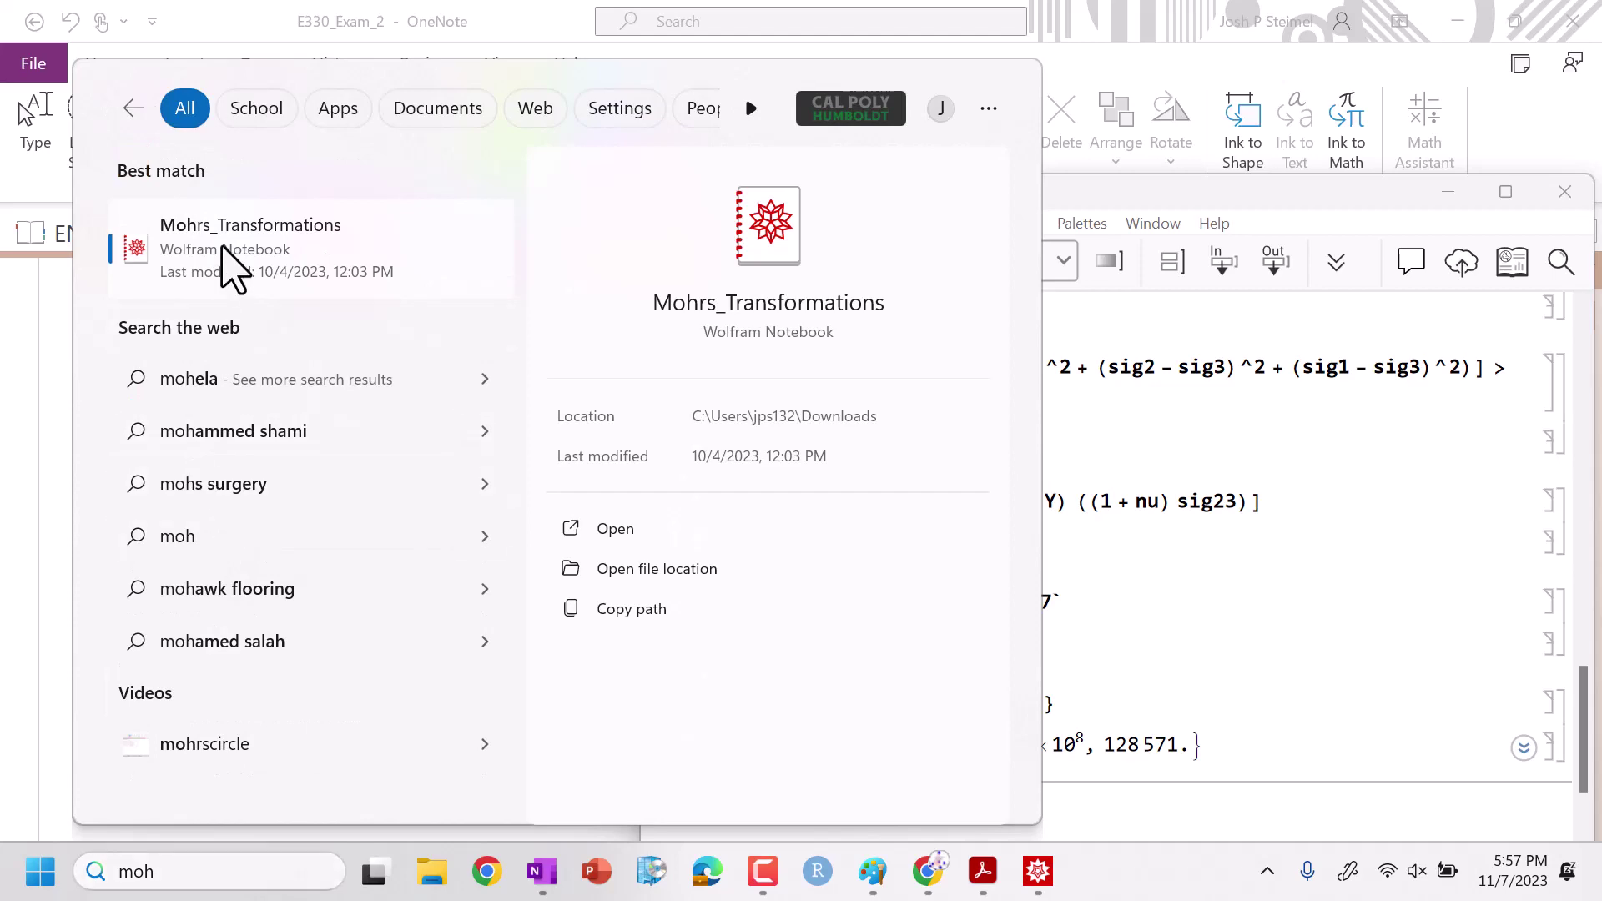
Step: Open Mohrs_Transformations and select its c, s and T rotation definition cells
{"action": "left_click", "coordinate": [232, 270]}
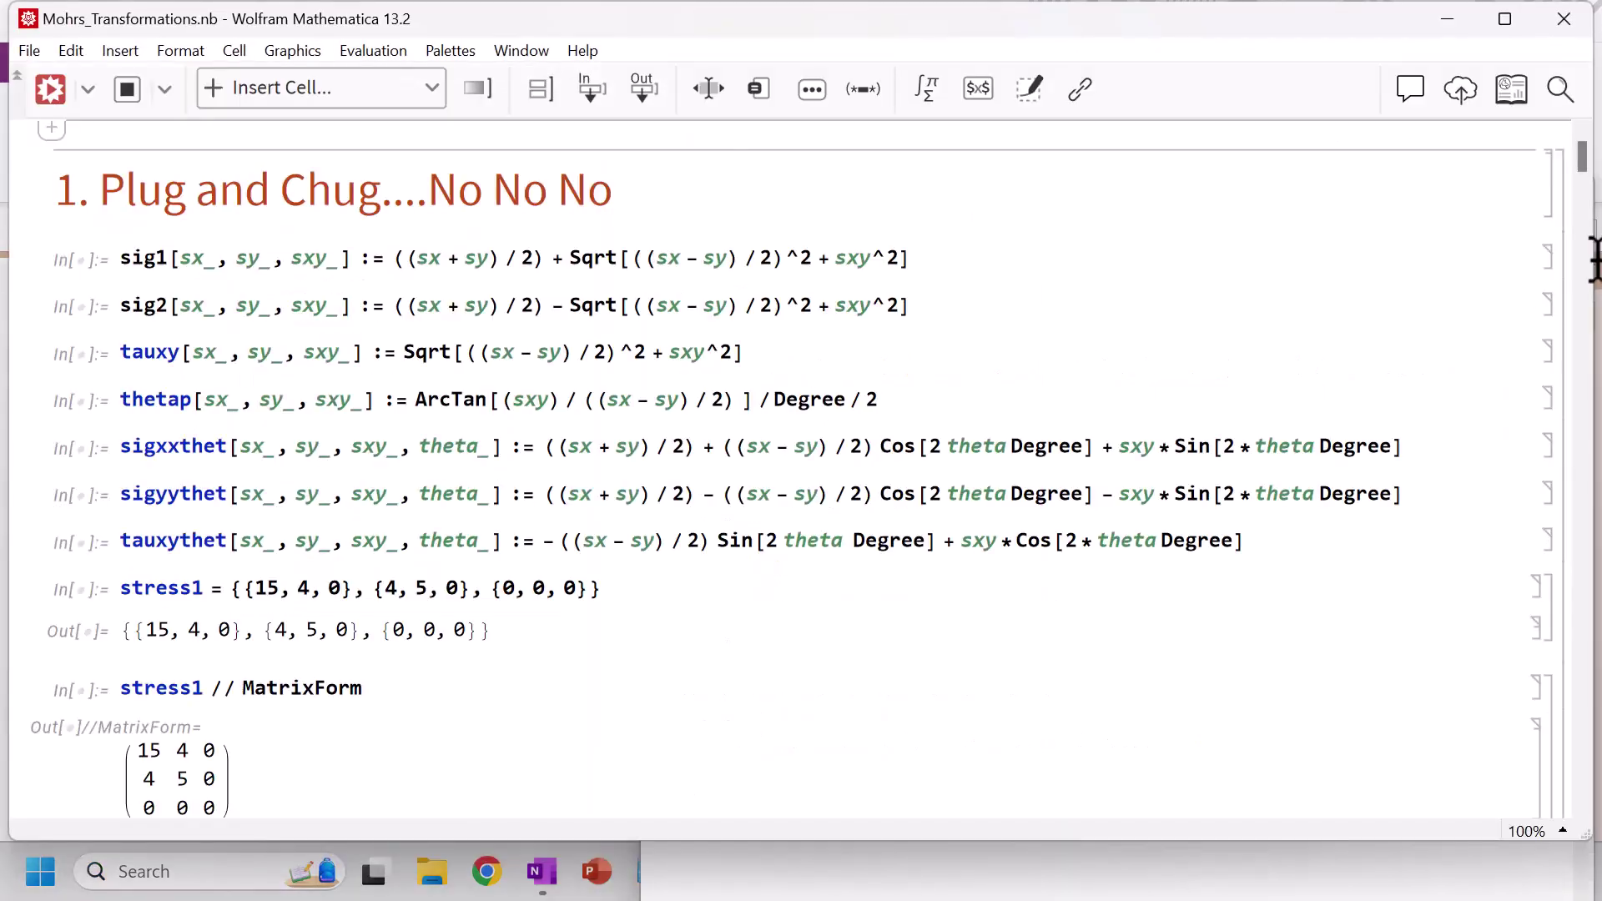
{"action": "left_click_drag", "start_coordinate": [1580, 167], "coordinate": [1586, 316]}
{"action": "left_click_drag", "start_coordinate": [1554, 389], "coordinate": [1548, 501]}
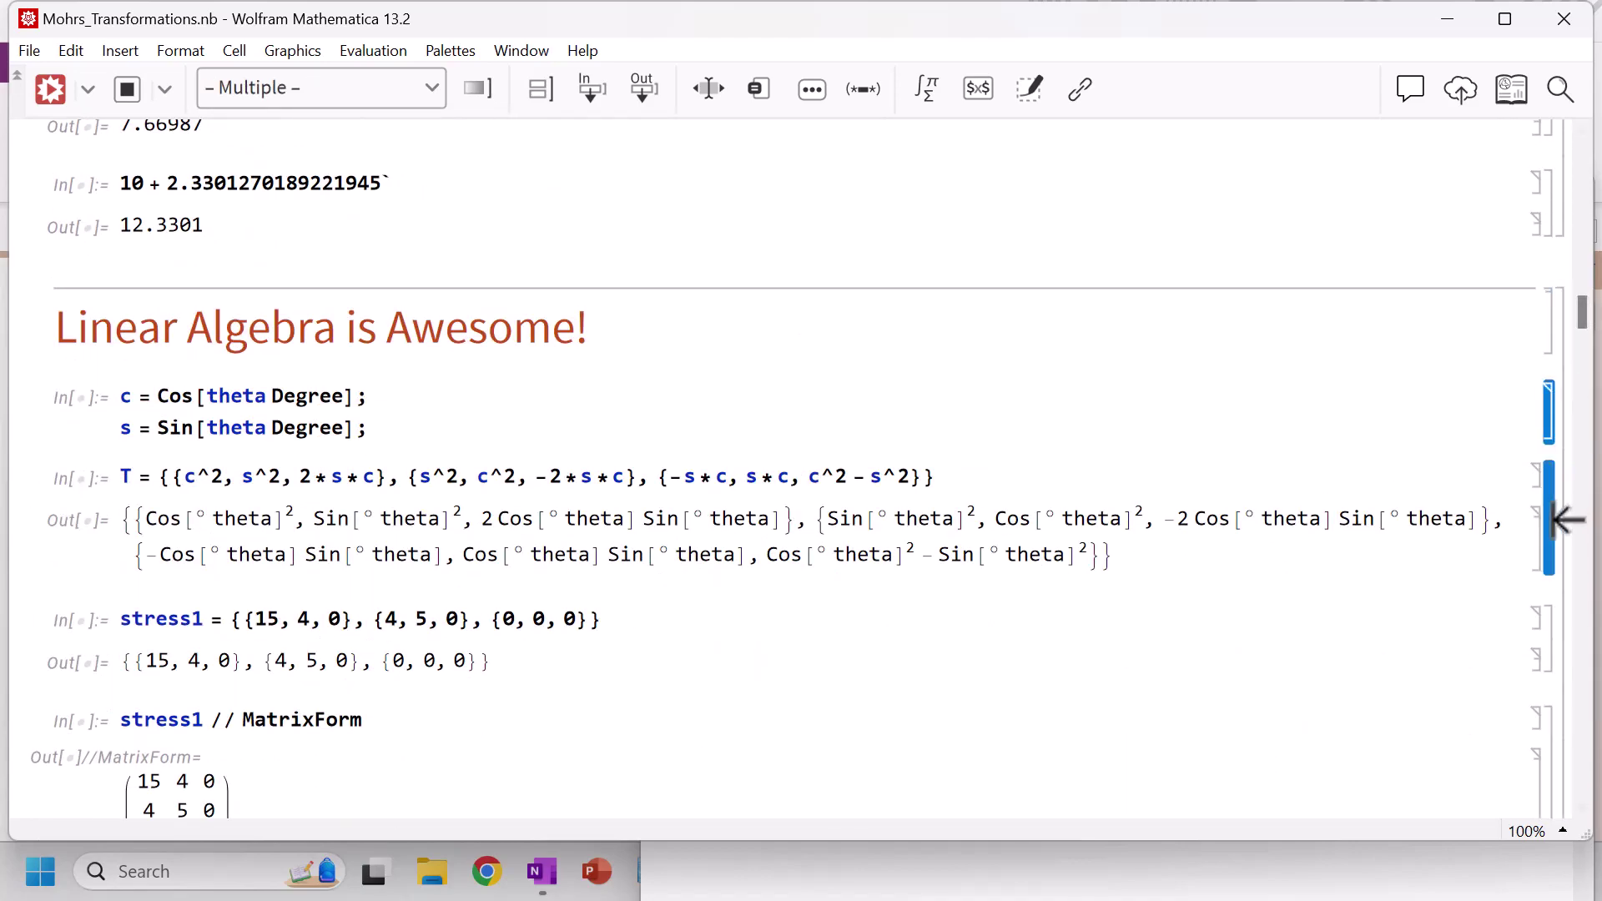
Step: Paste the c, s and rotation matrix T cells and evaluate them
{"action": "left_click", "coordinate": [1447, 19]}
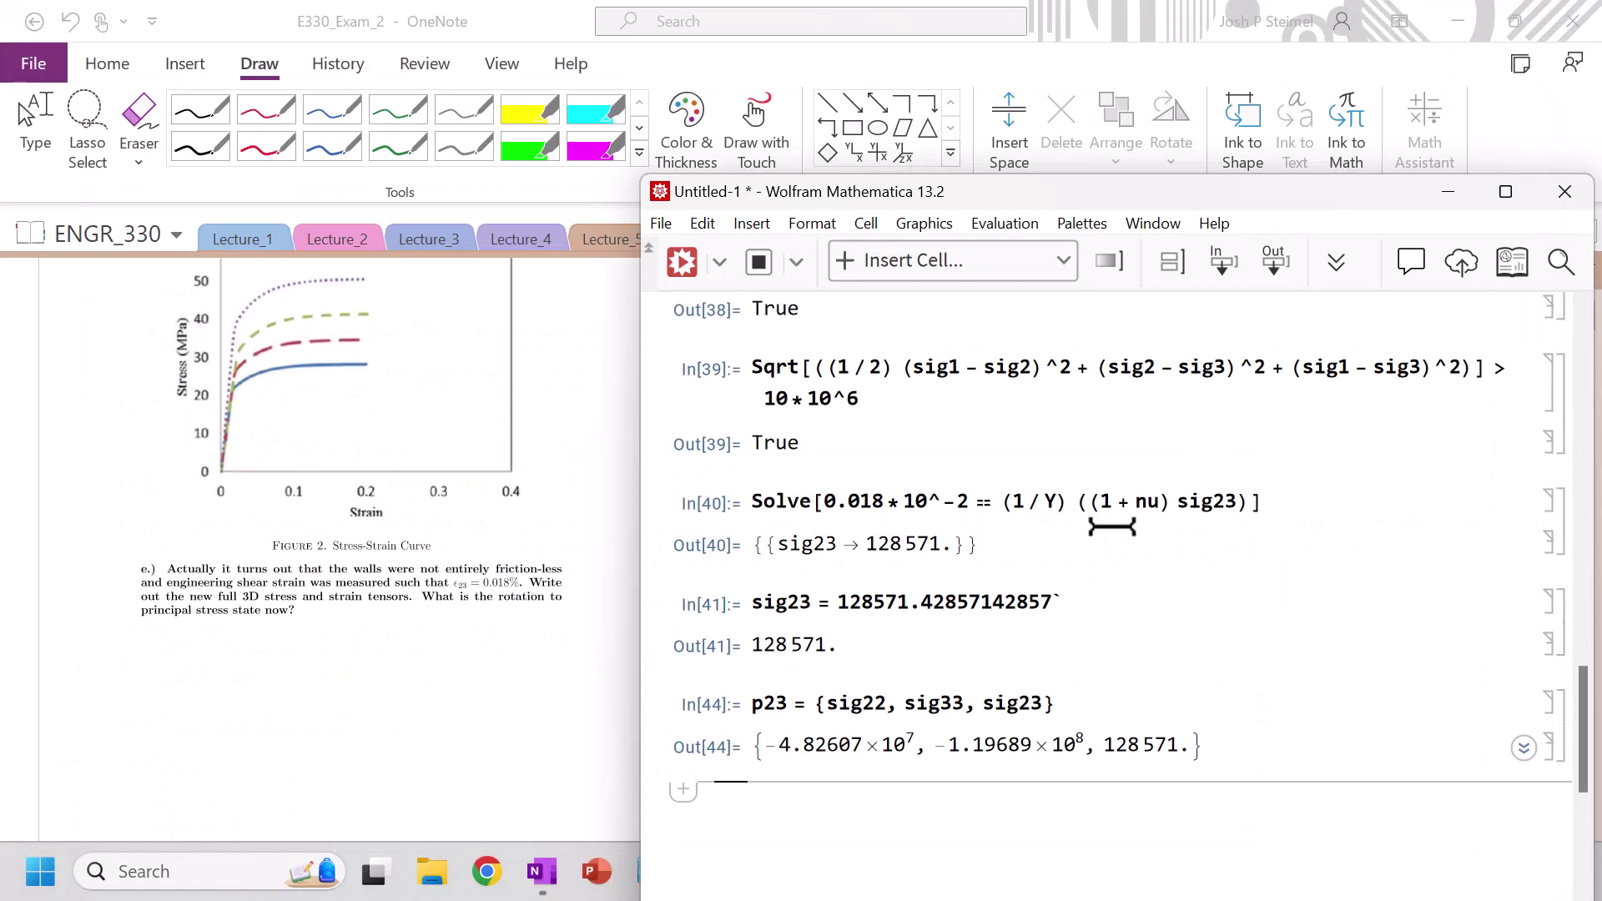
{"action": "type", "text": "c = Cos[theta Degree]; s = Sin[theta Degree]; T = {{c^2, s^2, 2*s*c}, {s^2, c^2, -2*s*c}, {-s*c, s*c, c^2-s^2}}"}
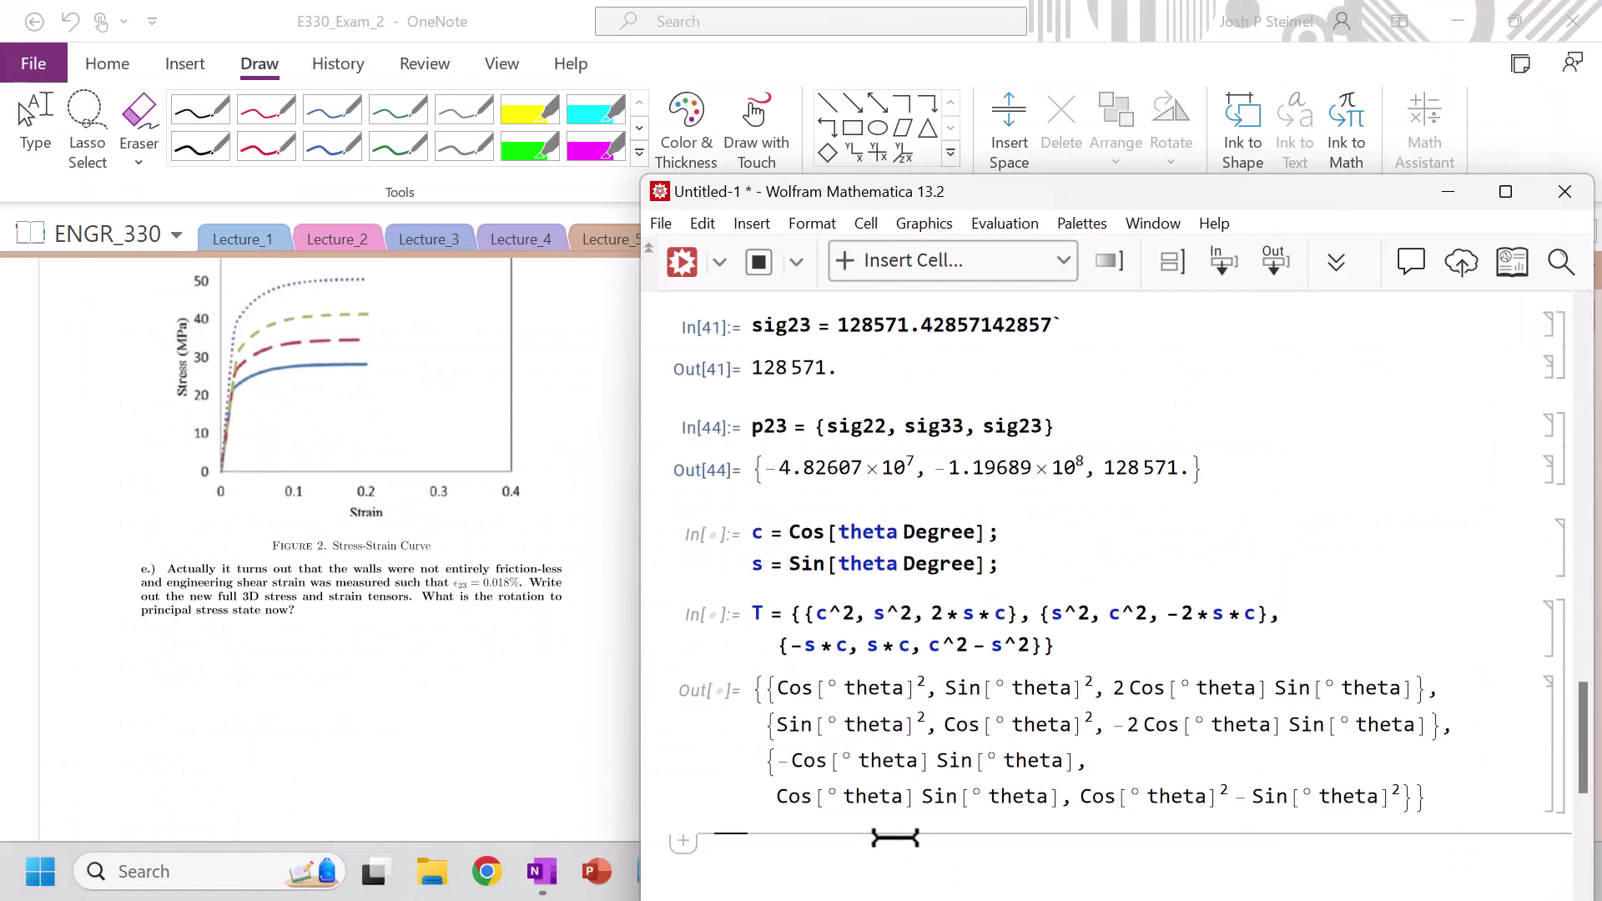
{"action": "left_click", "coordinate": [908, 534]}
{"action": "key", "text": "shift+Return"}
{"action": "left_click", "coordinate": [876, 614]}
{"action": "key", "text": "shift+Return"}
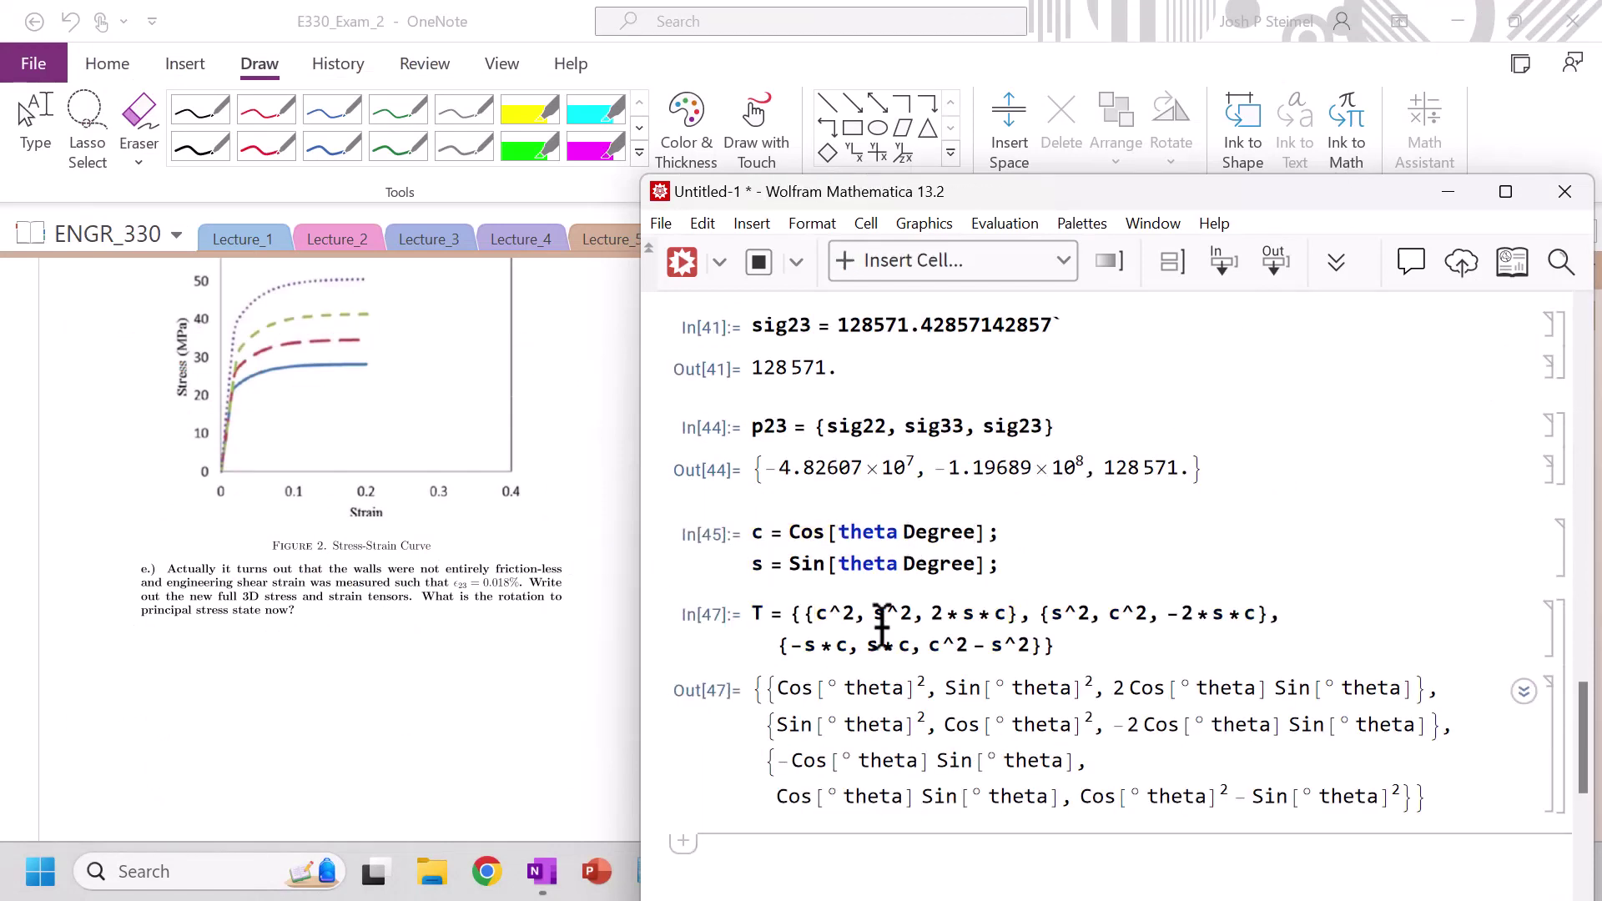
Step: Evaluate T.p23 and then its third component (T.p23)[[3]]
{"action": "type", "text": "T."}
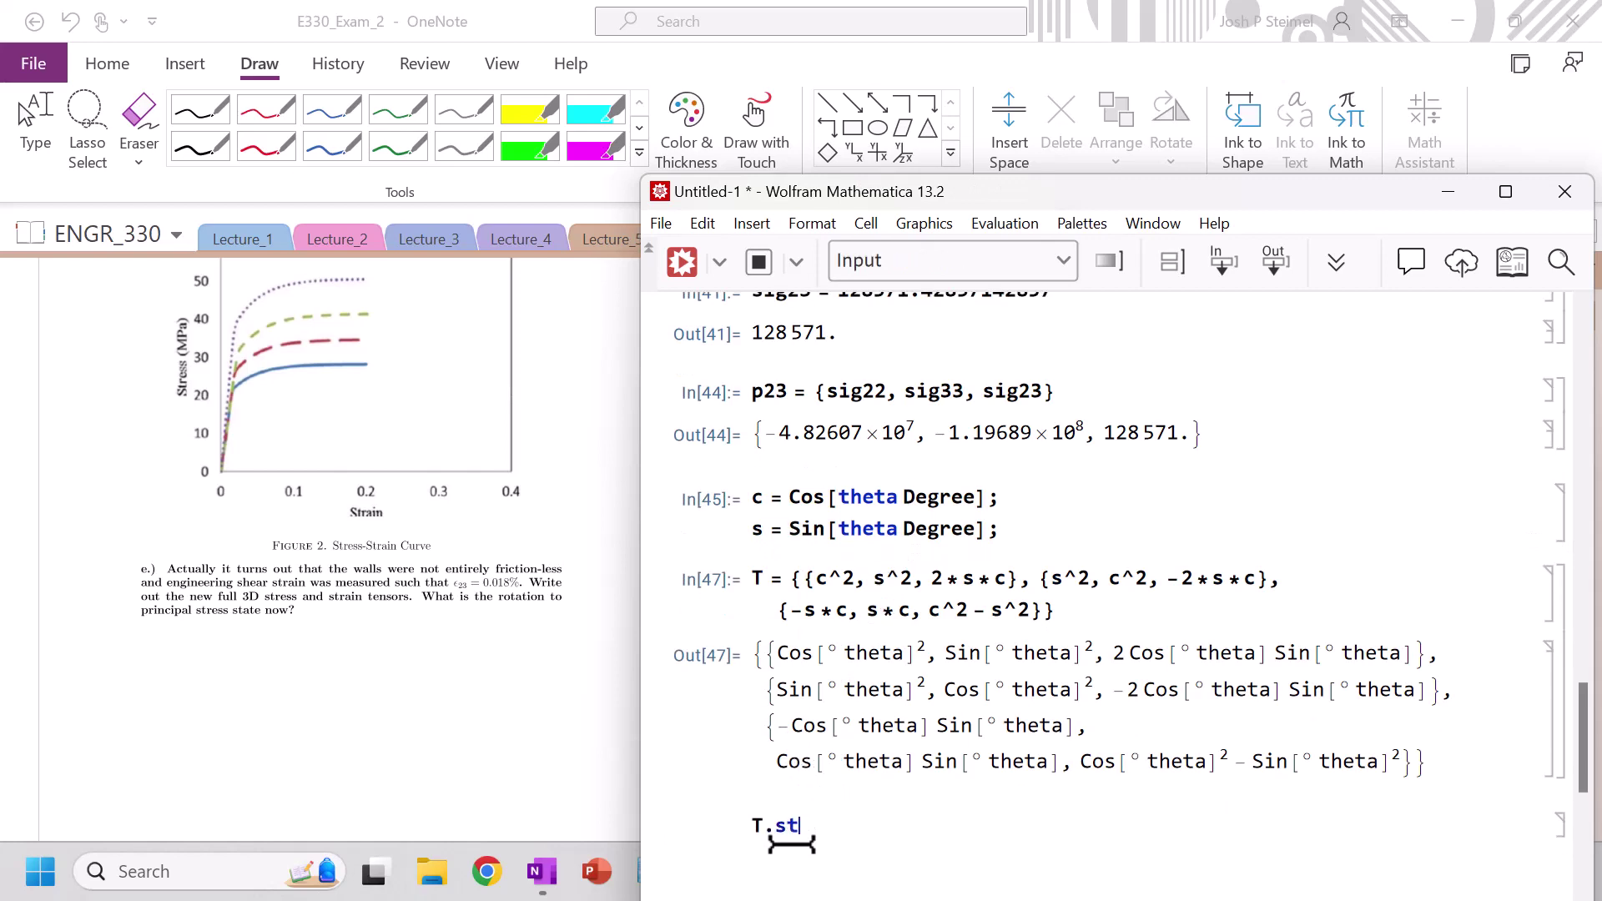
{"action": "type", "text": "p23"}
{"action": "key", "text": "shift+Return"}
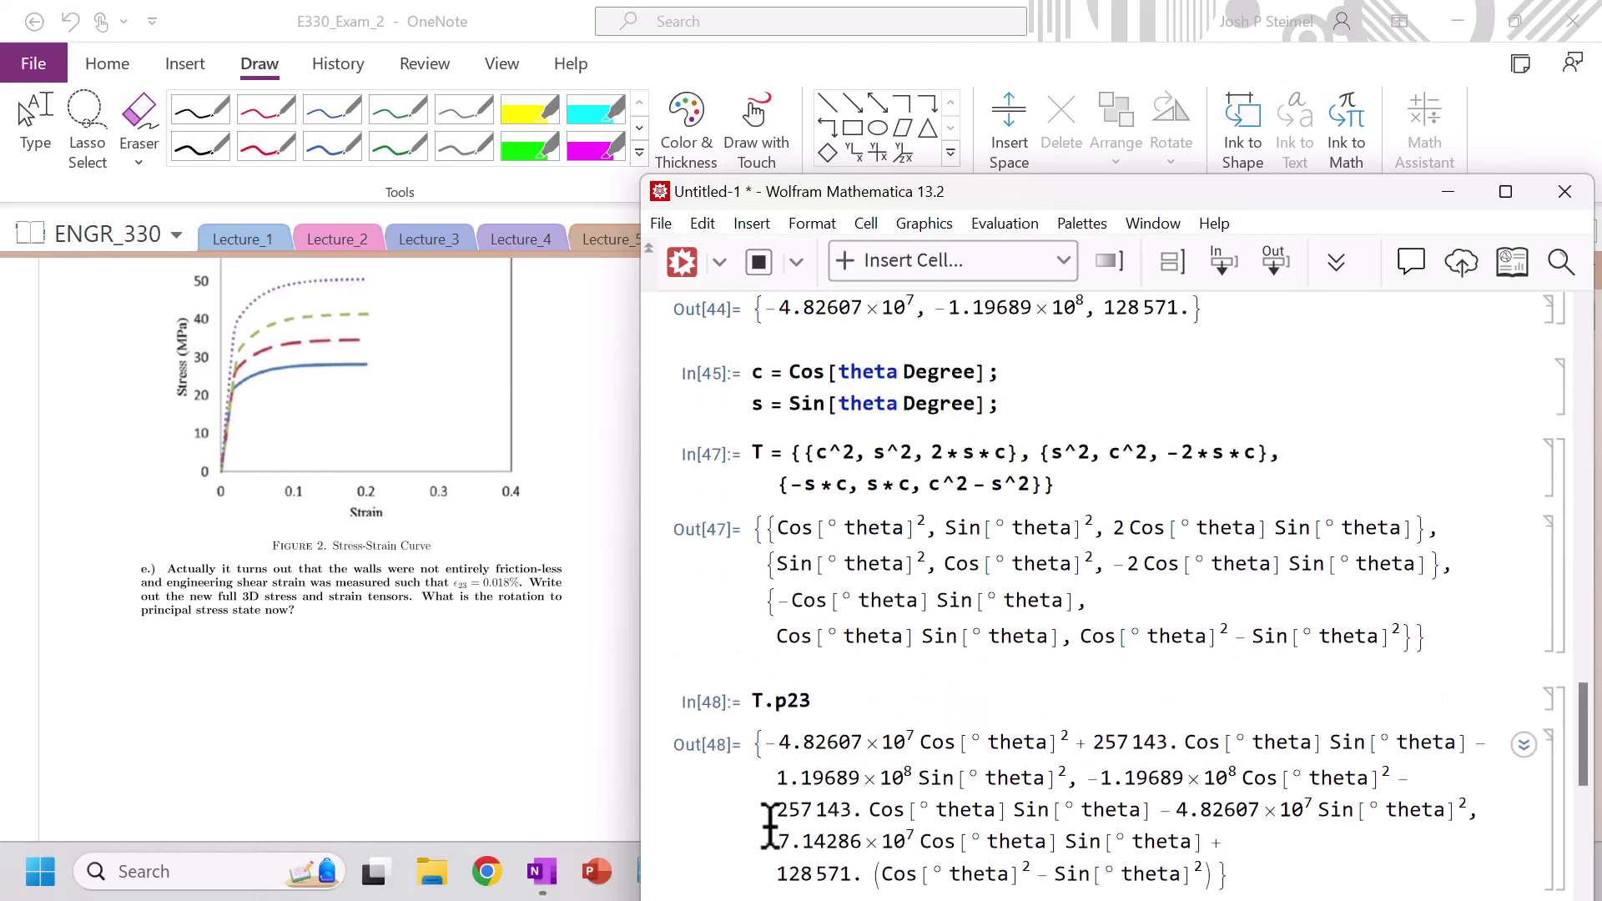
{"action": "left_click", "coordinate": [753, 702]}
{"action": "type", "text": "("}
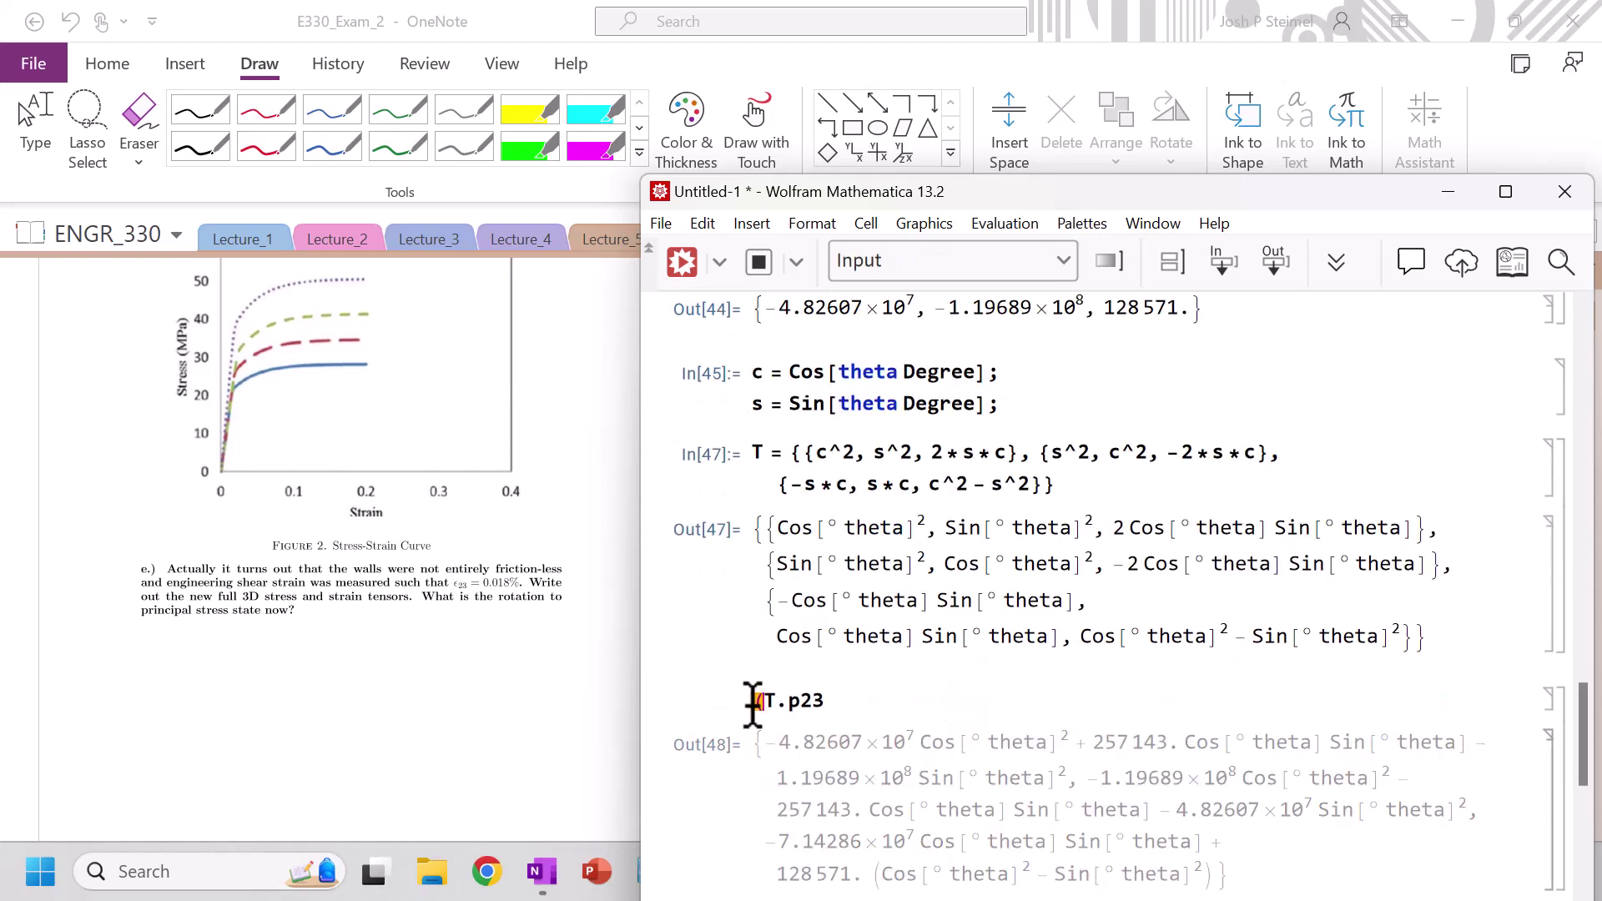
{"action": "left_click", "coordinate": [845, 701]}
{"action": "type", "text": ")[[3]]"}
{"action": "key", "text": "shift+Return"}
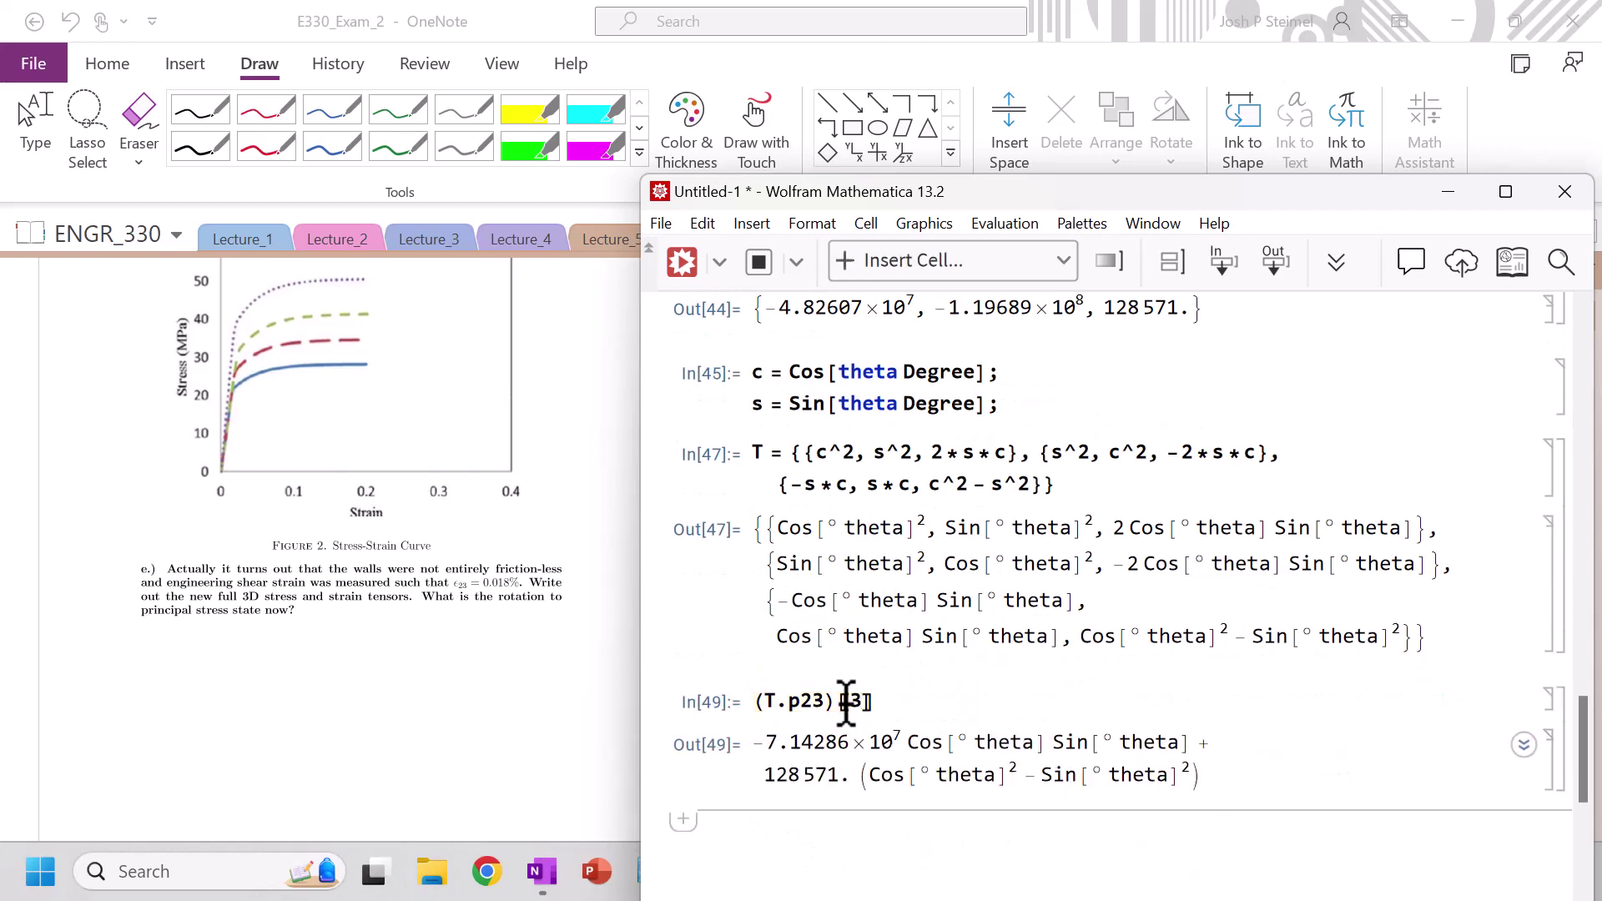
Step: Solve (T.p23)[[3]] == 0 for theta numerically: -179.897, -89.8969, 0.103132, 90.1031
{"action": "left_click", "coordinate": [747, 700]}
{"action": "type", "text": "Solve["}
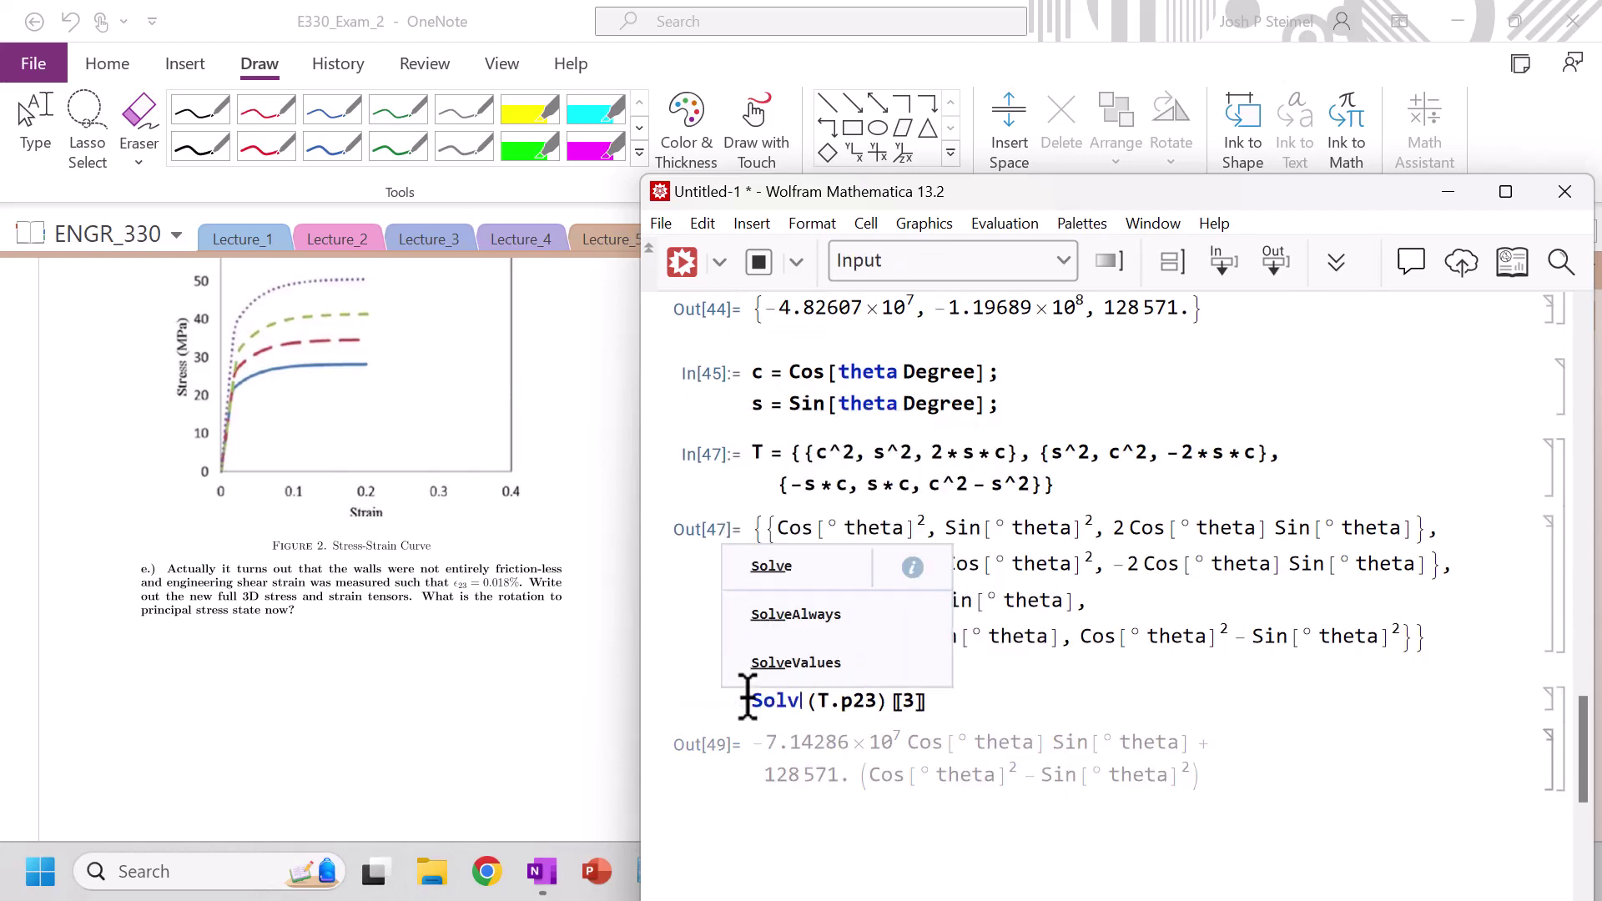
{"action": "left_click", "coordinate": [973, 701]}
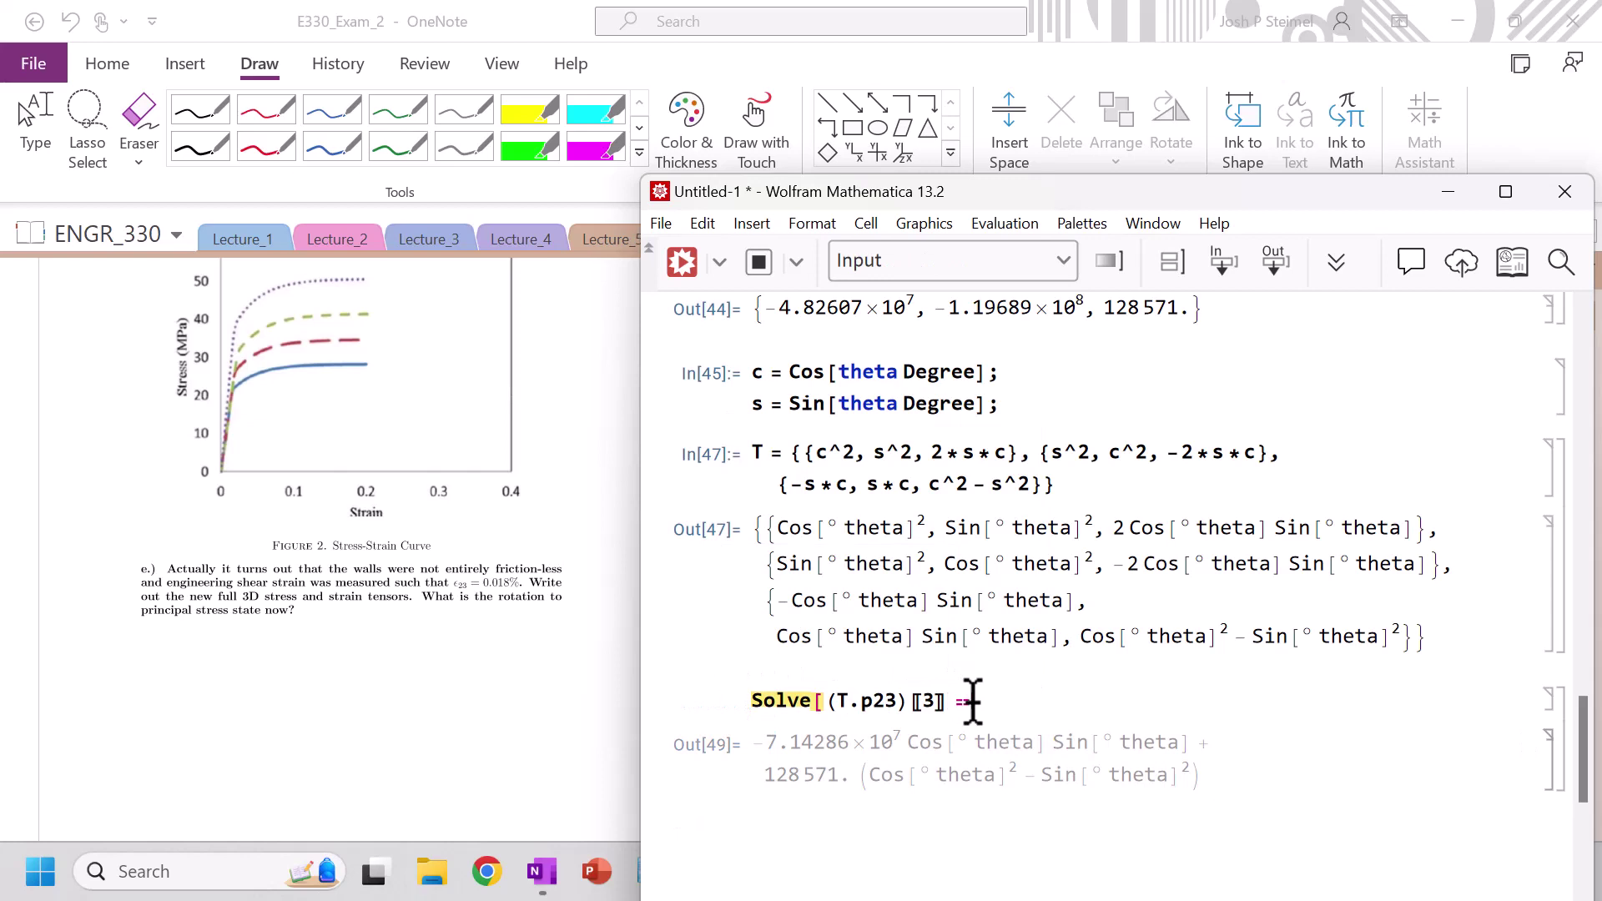
{"action": "type", "text": "==0, theta]/"}
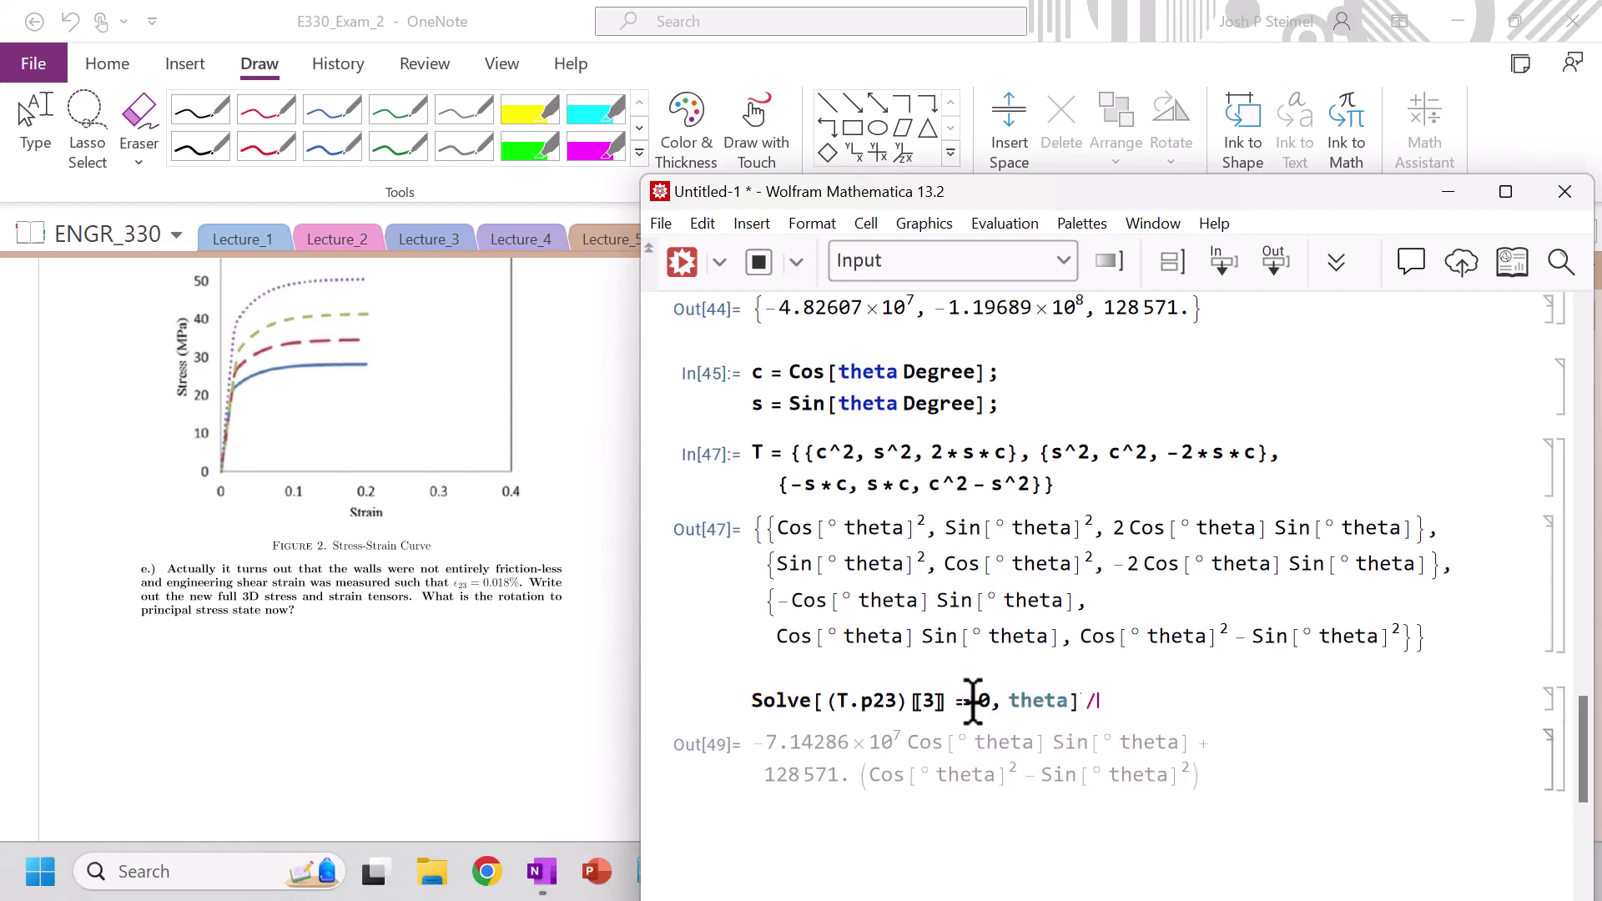
{"action": "type", "text": "/N"}
{"action": "key", "text": "shift+Return"}
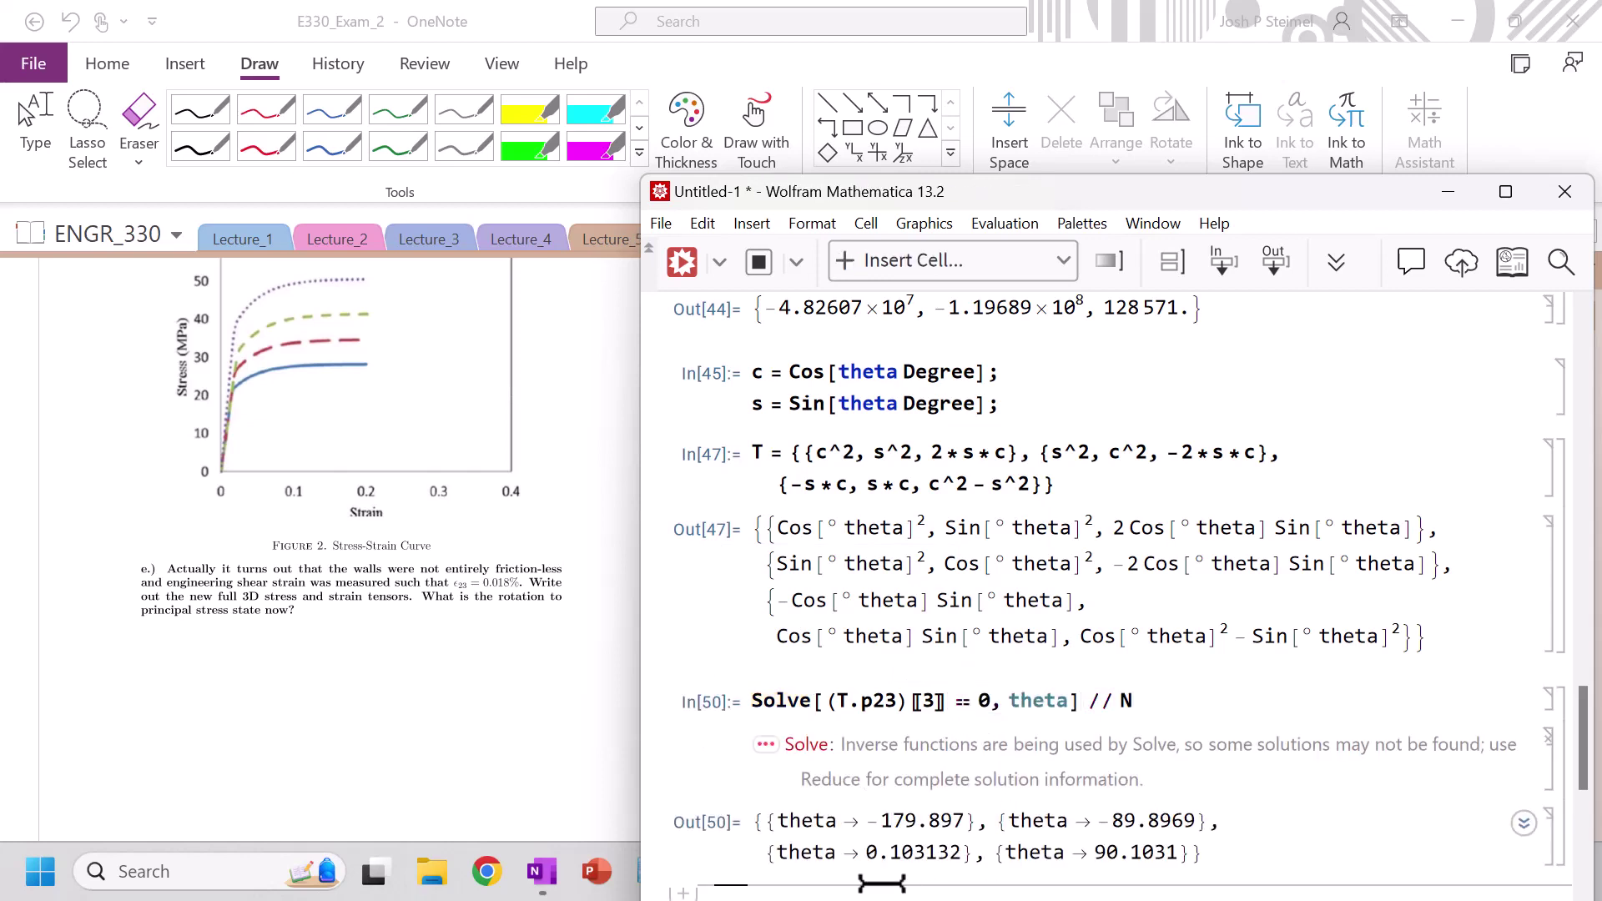
{"action": "double_click", "coordinate": [894, 851]}
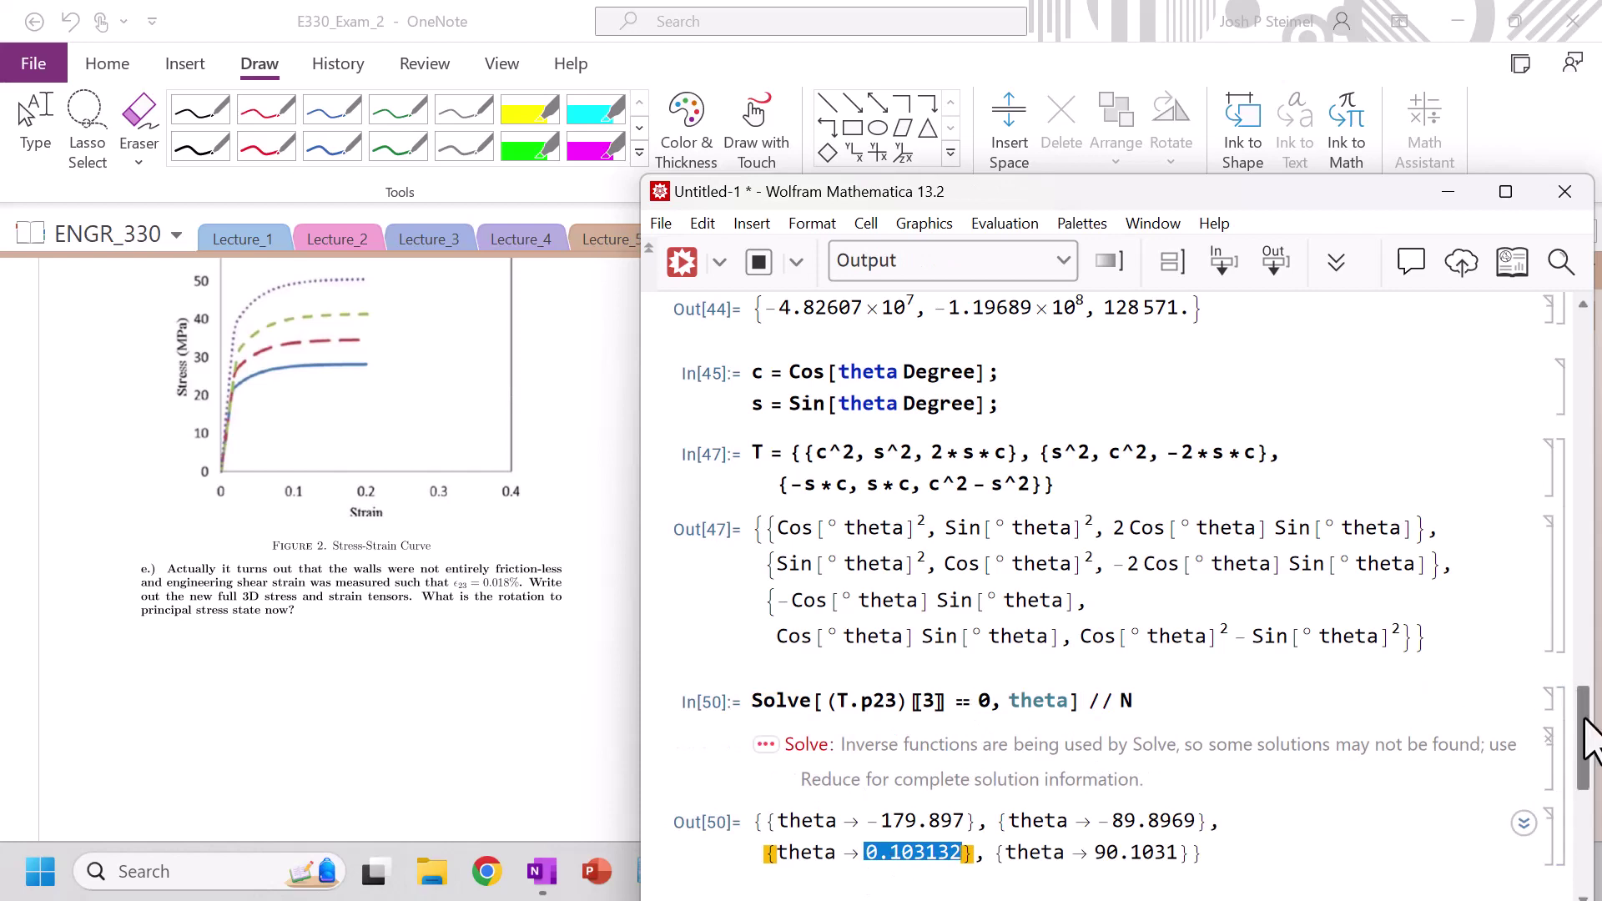
{"action": "left_click_drag", "start_coordinate": [1588, 740], "coordinate": [1592, 768]}
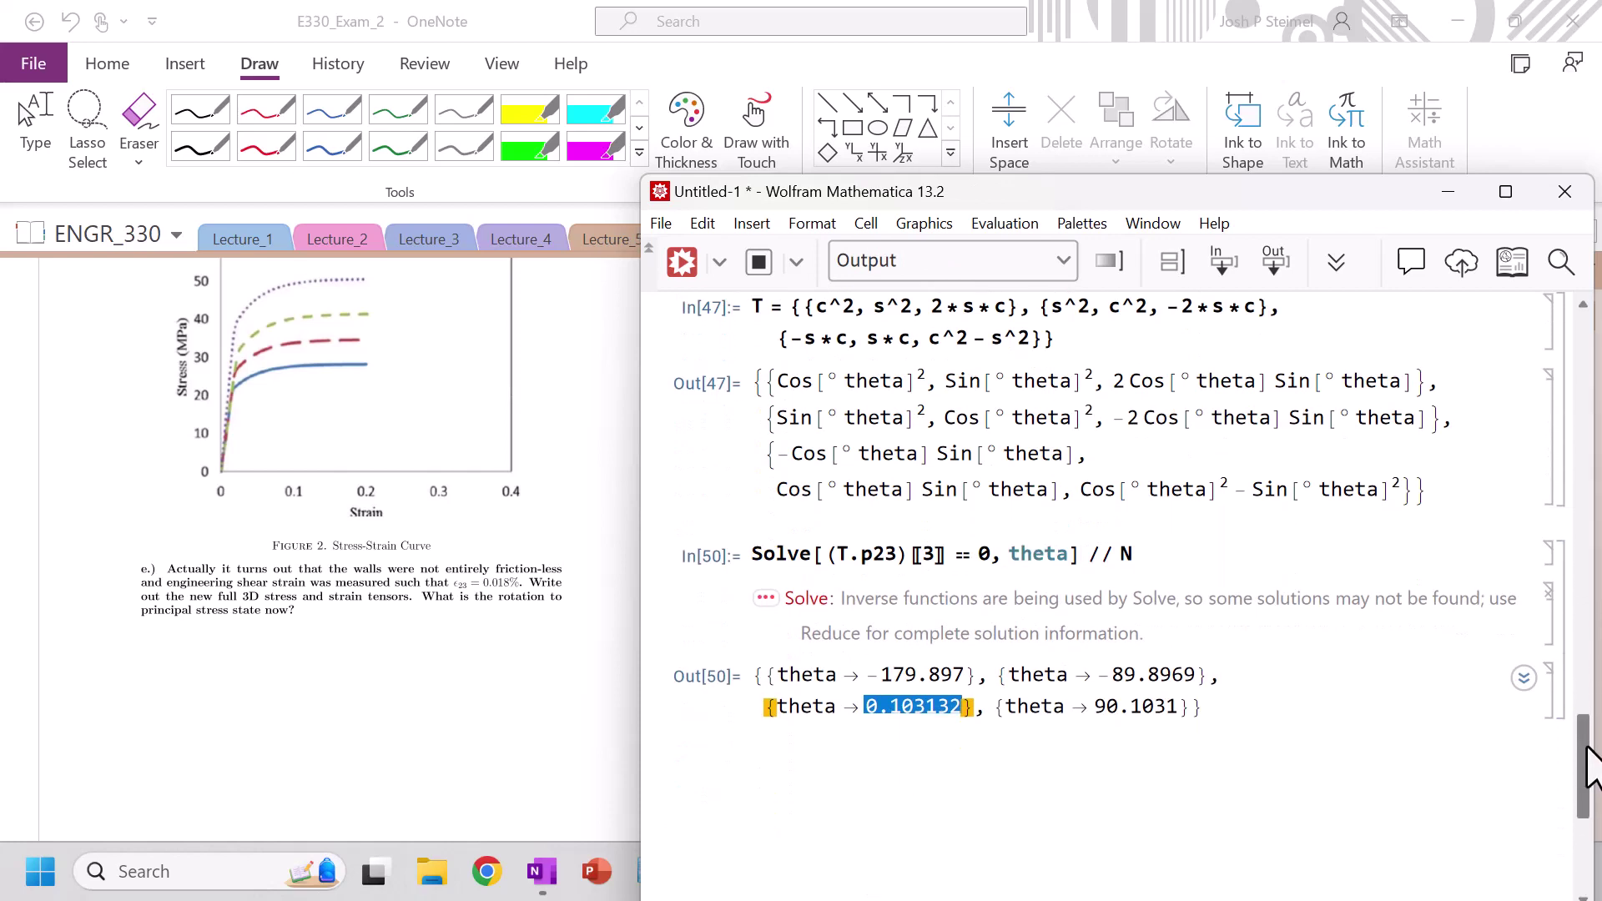
Step: Bring the OneNote exam forward and scroll to Question 2, Bend Don't Break or Yield
{"action": "left_click", "coordinate": [474, 687]}
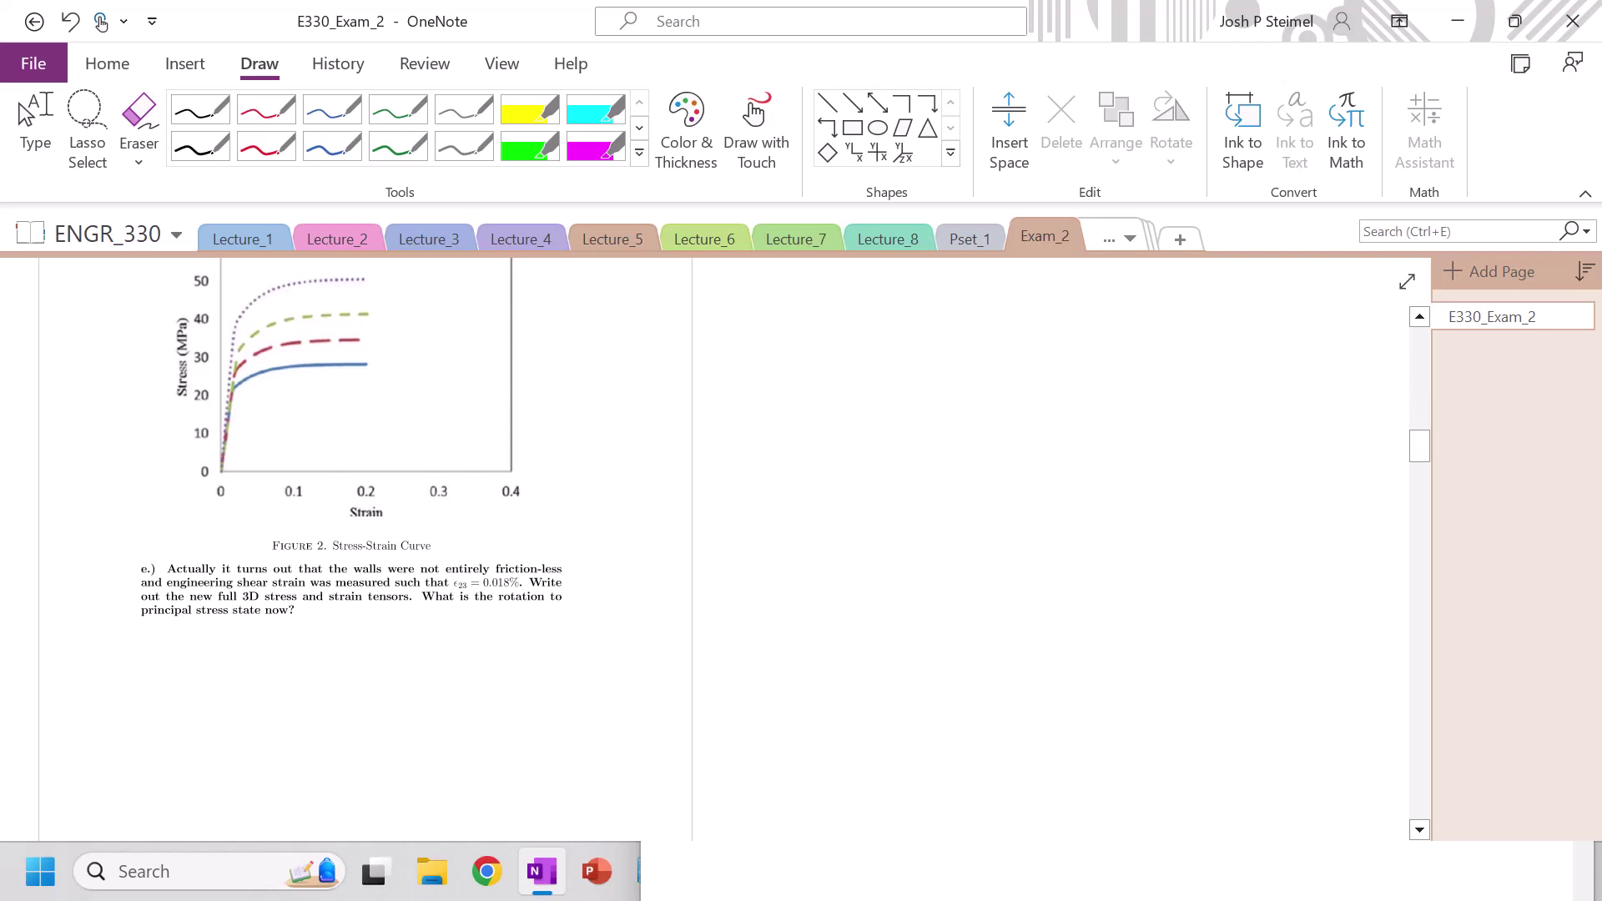
{"action": "left_click", "coordinate": [266, 147]}
{"action": "key", "text": "Escape"}
{"action": "scroll", "coordinate": [393, 500], "scroll_direction": "down", "scroll_amount": 2, "text": "ctrl"}
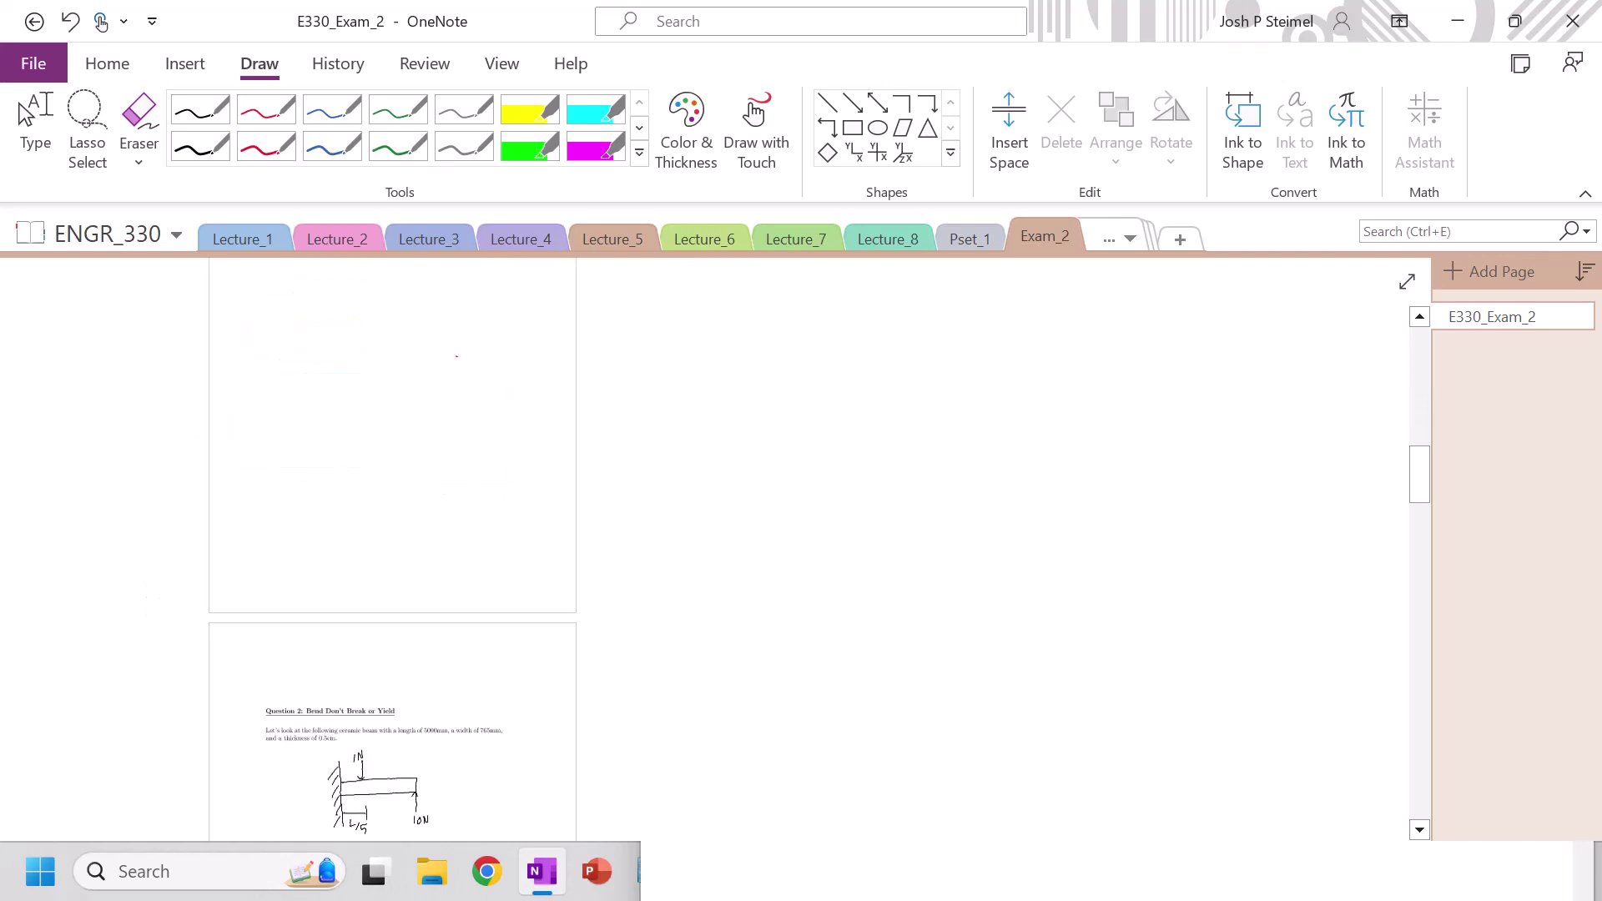
{"action": "scroll", "coordinate": [392, 542], "scroll_direction": "up", "scroll_amount": 10}
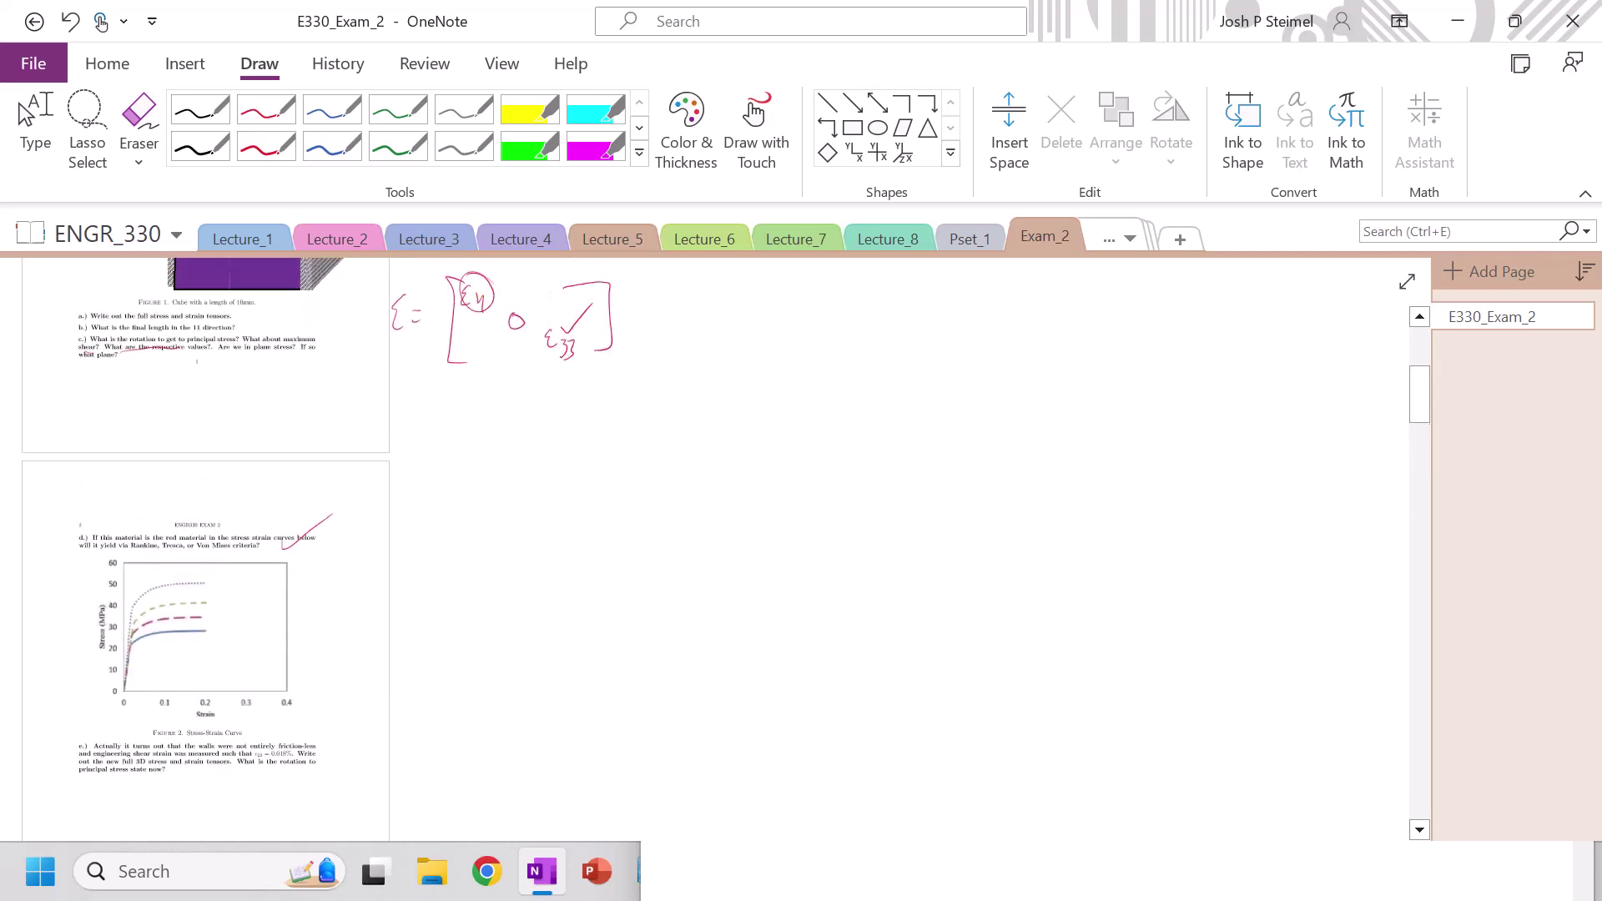
{"action": "scroll", "coordinate": [270, 580], "scroll_direction": "down", "scroll_amount": 5}
{"action": "scroll", "coordinate": [270, 581], "scroll_direction": "up", "scroll_amount": 3, "text": "ctrl"}
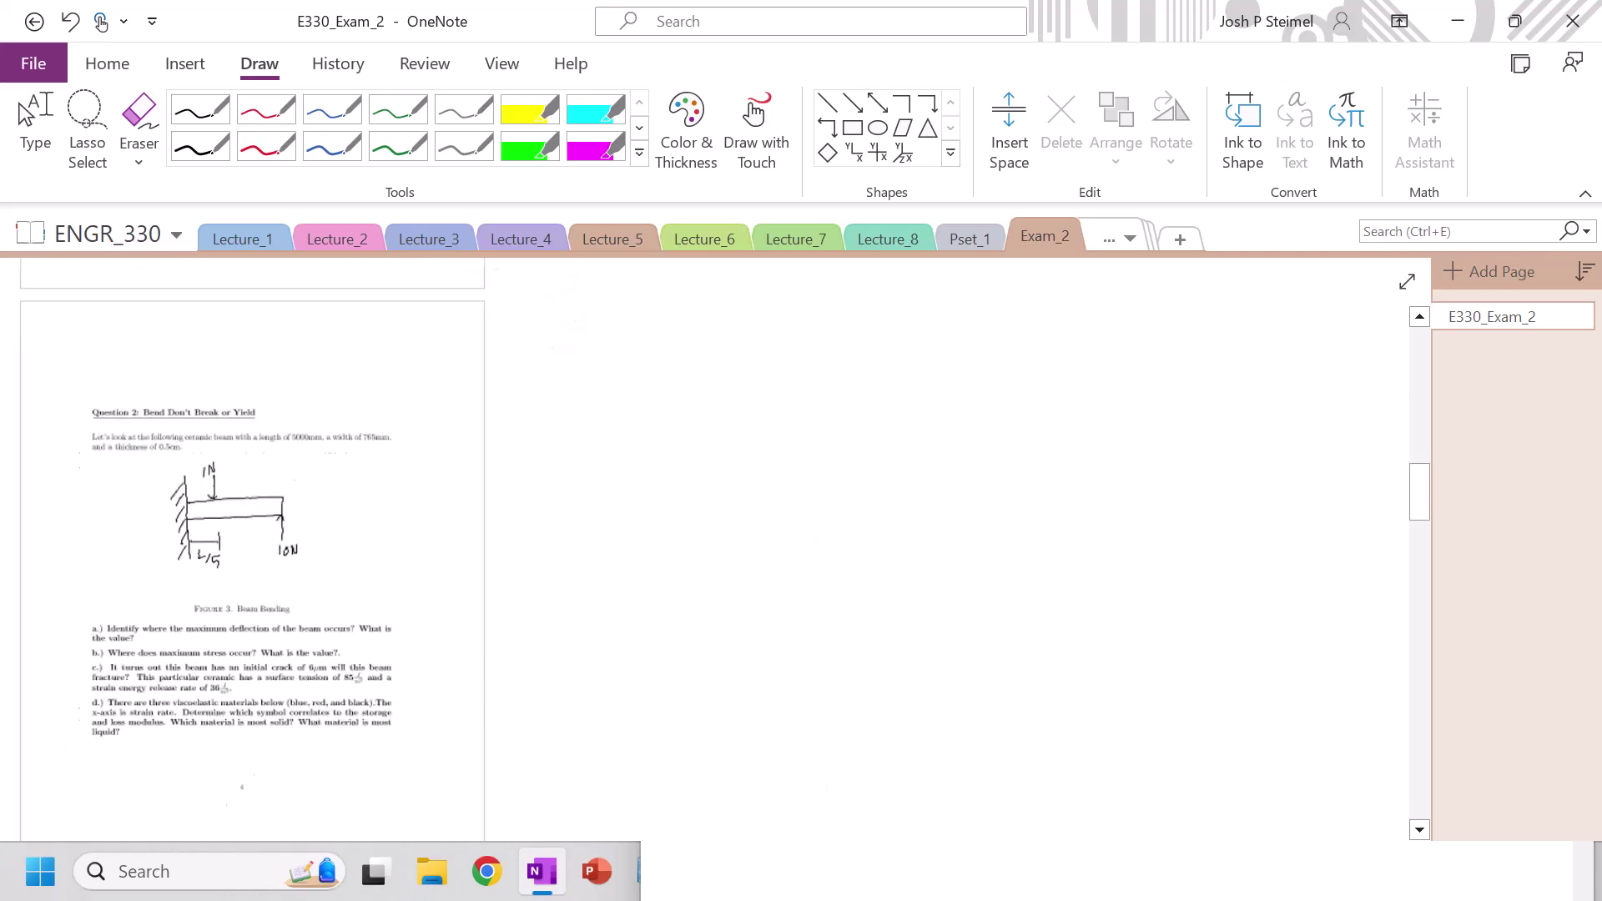
{"action": "scroll", "coordinate": [367, 334], "scroll_direction": "up", "scroll_amount": 3, "text": "ctrl"}
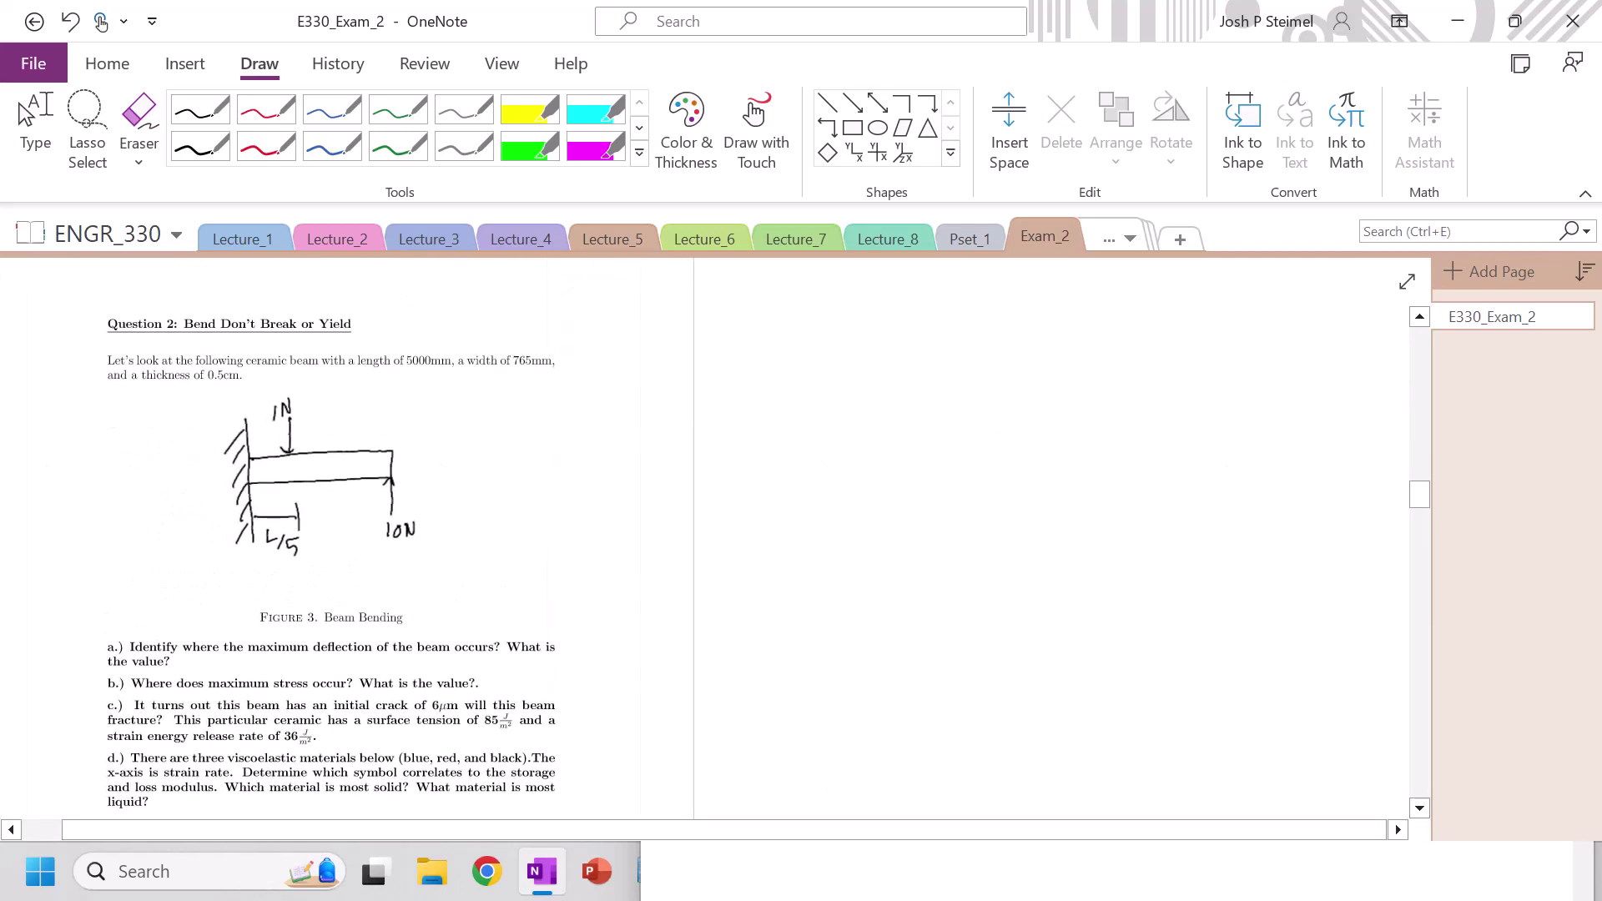